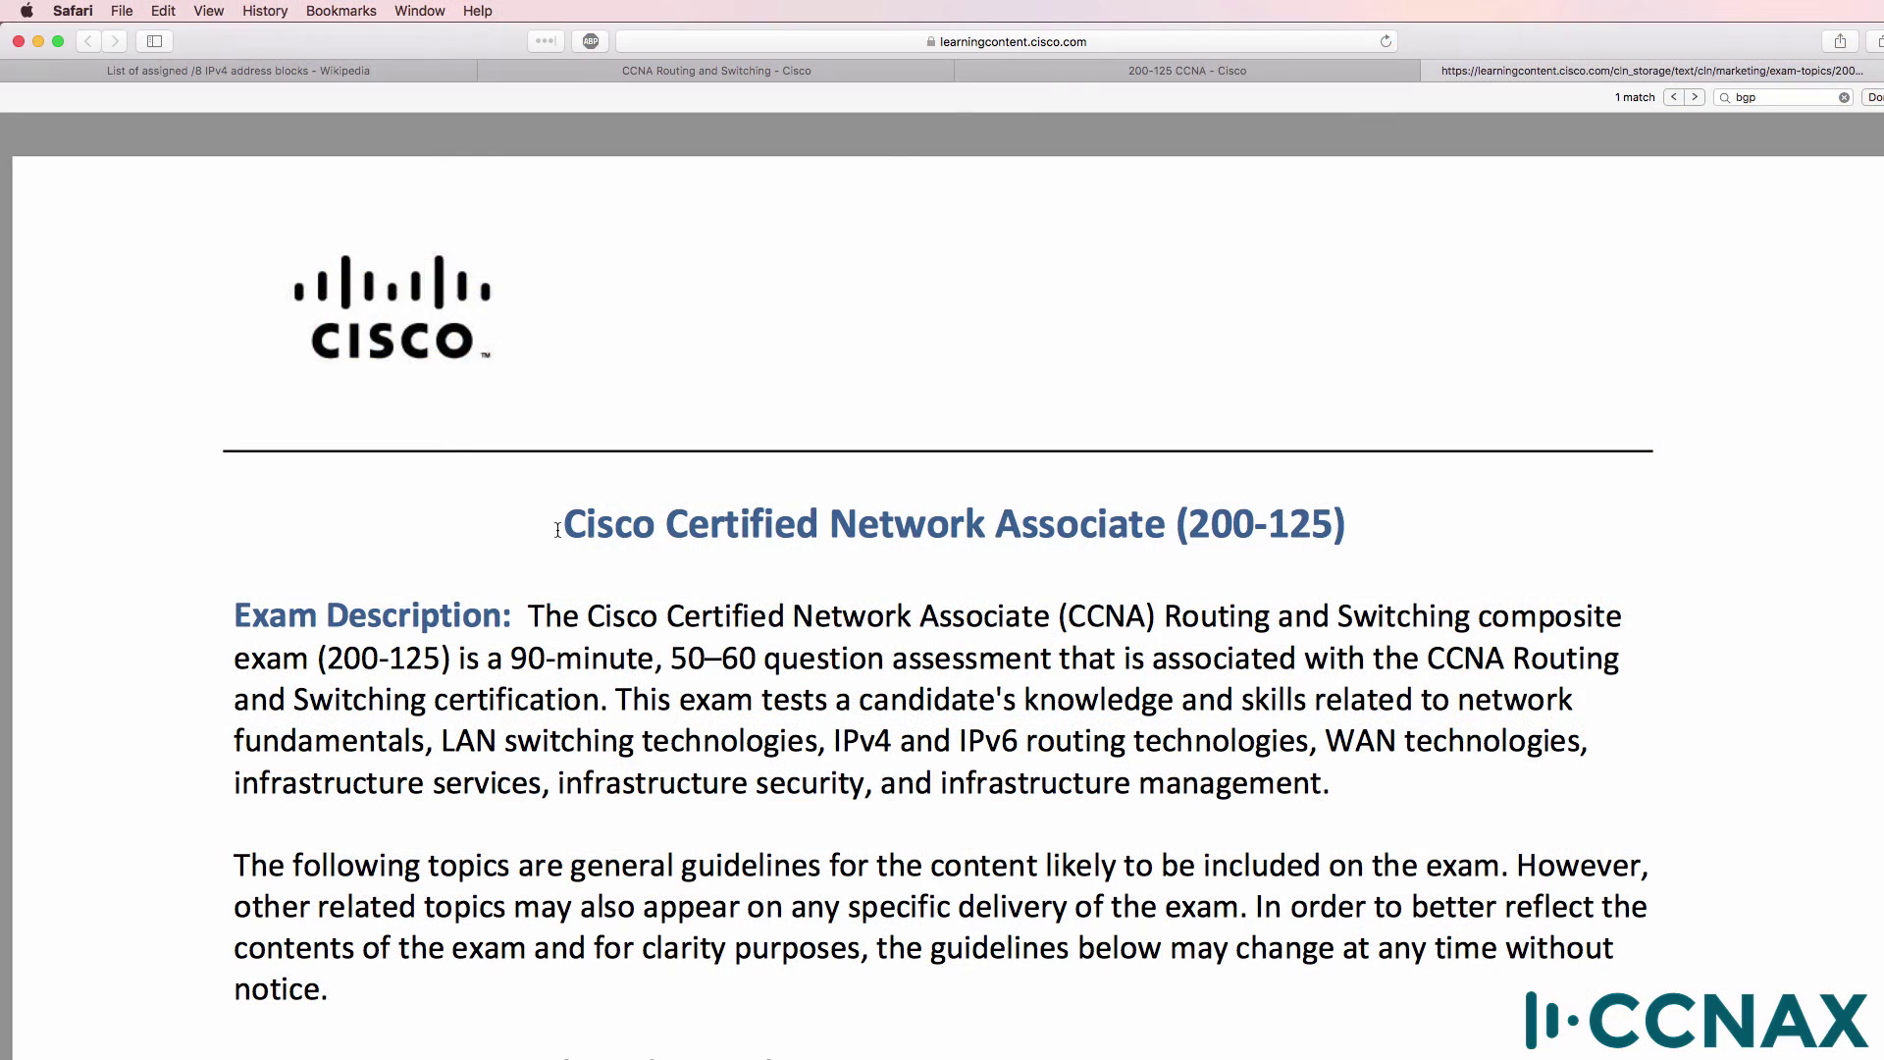
# Step: Highlight the 'Cisco Certified Network Associate (200-125)' heading in the exam topics PDF
pyautogui.moveTo(558, 527); pyautogui.dragTo(1403, 562)
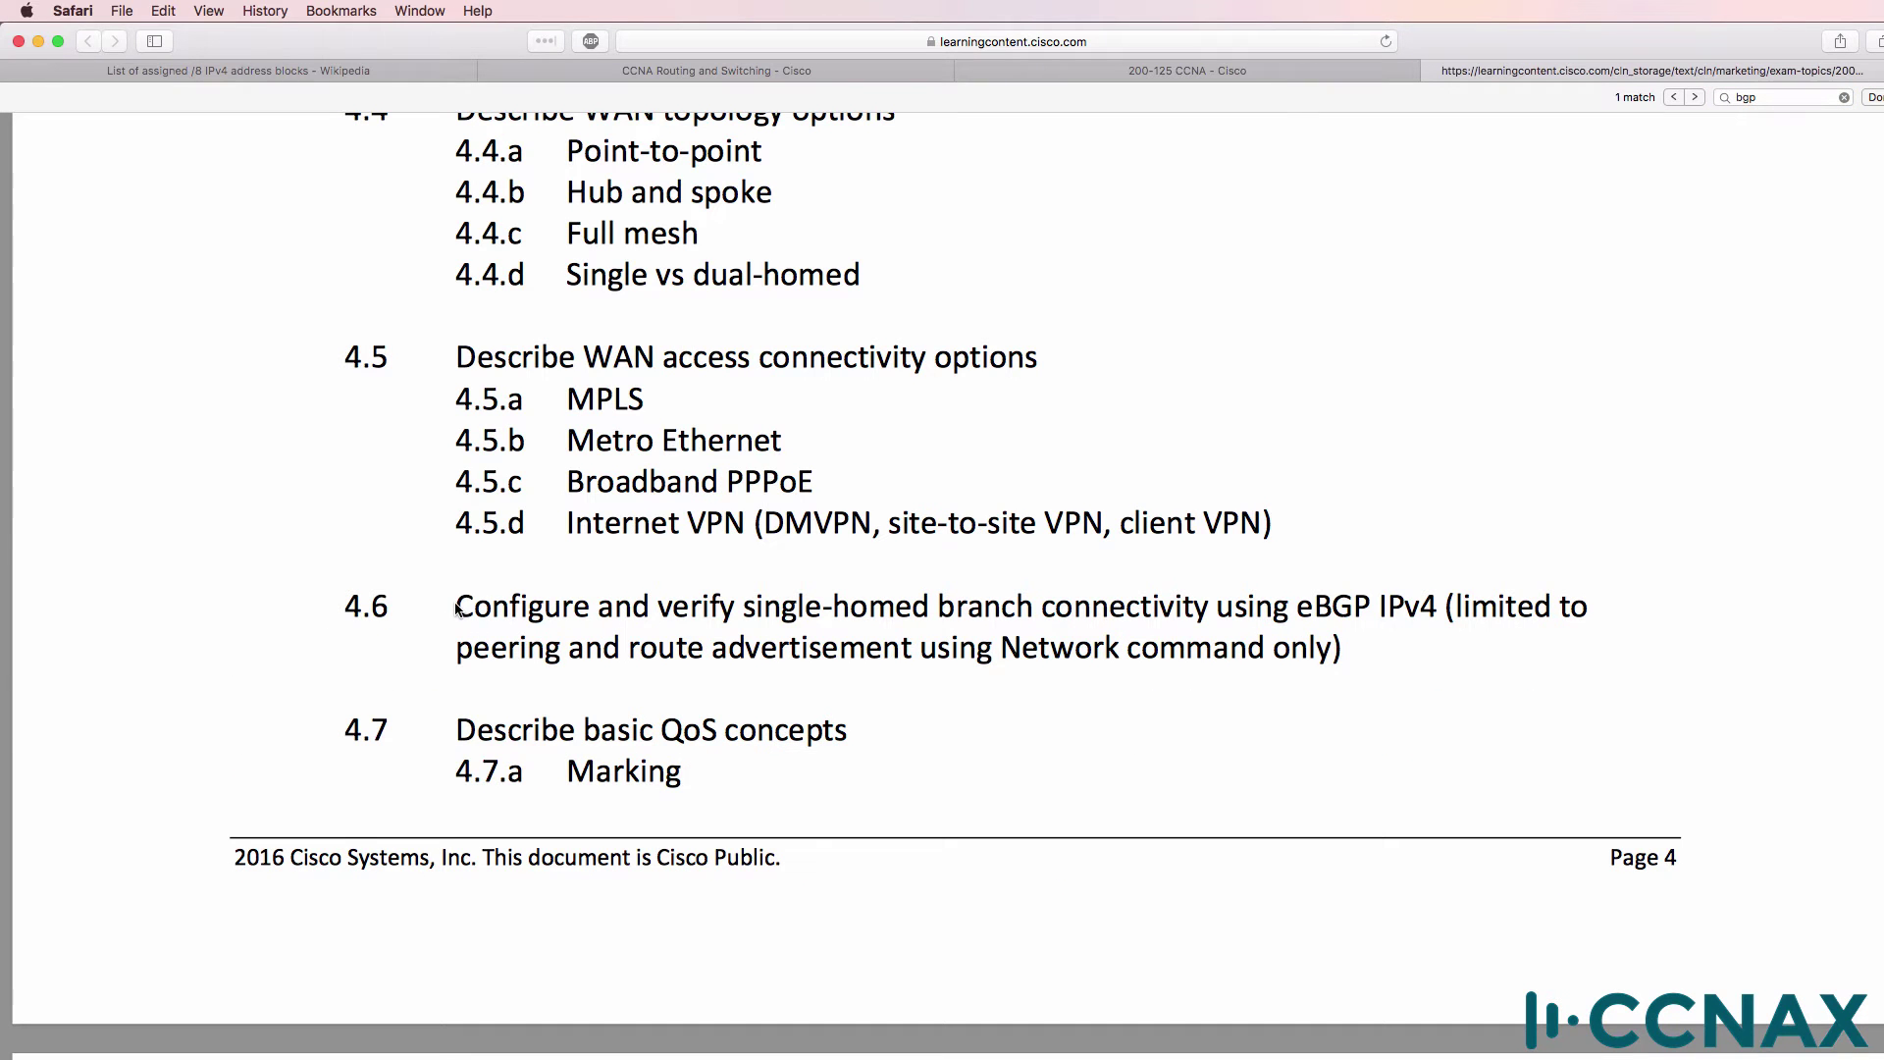
# Step: Highlight the full objective 4.6 text on single-homed branch connectivity using eBGP IPv4
pyautogui.moveTo(454, 613); pyautogui.dragTo(1391, 616)
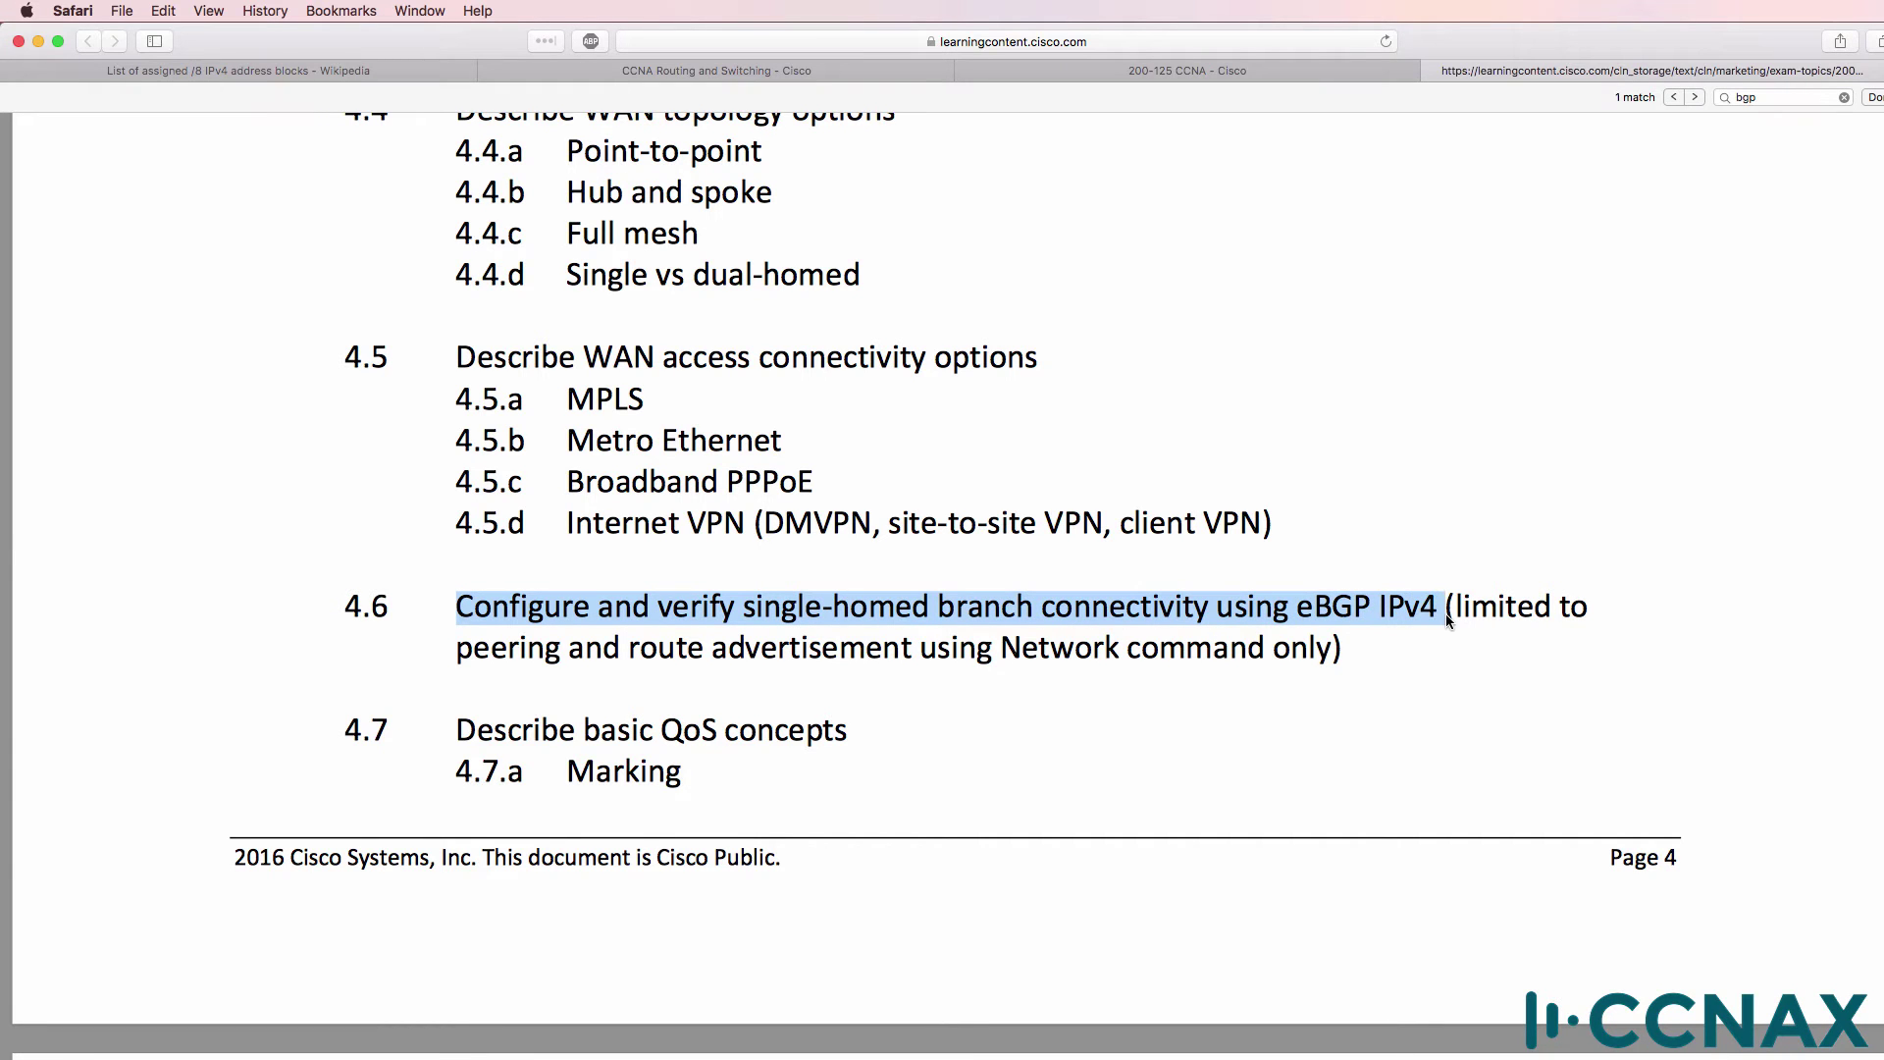
pyautogui.moveTo(1445, 615); pyautogui.dragTo(1446, 644)
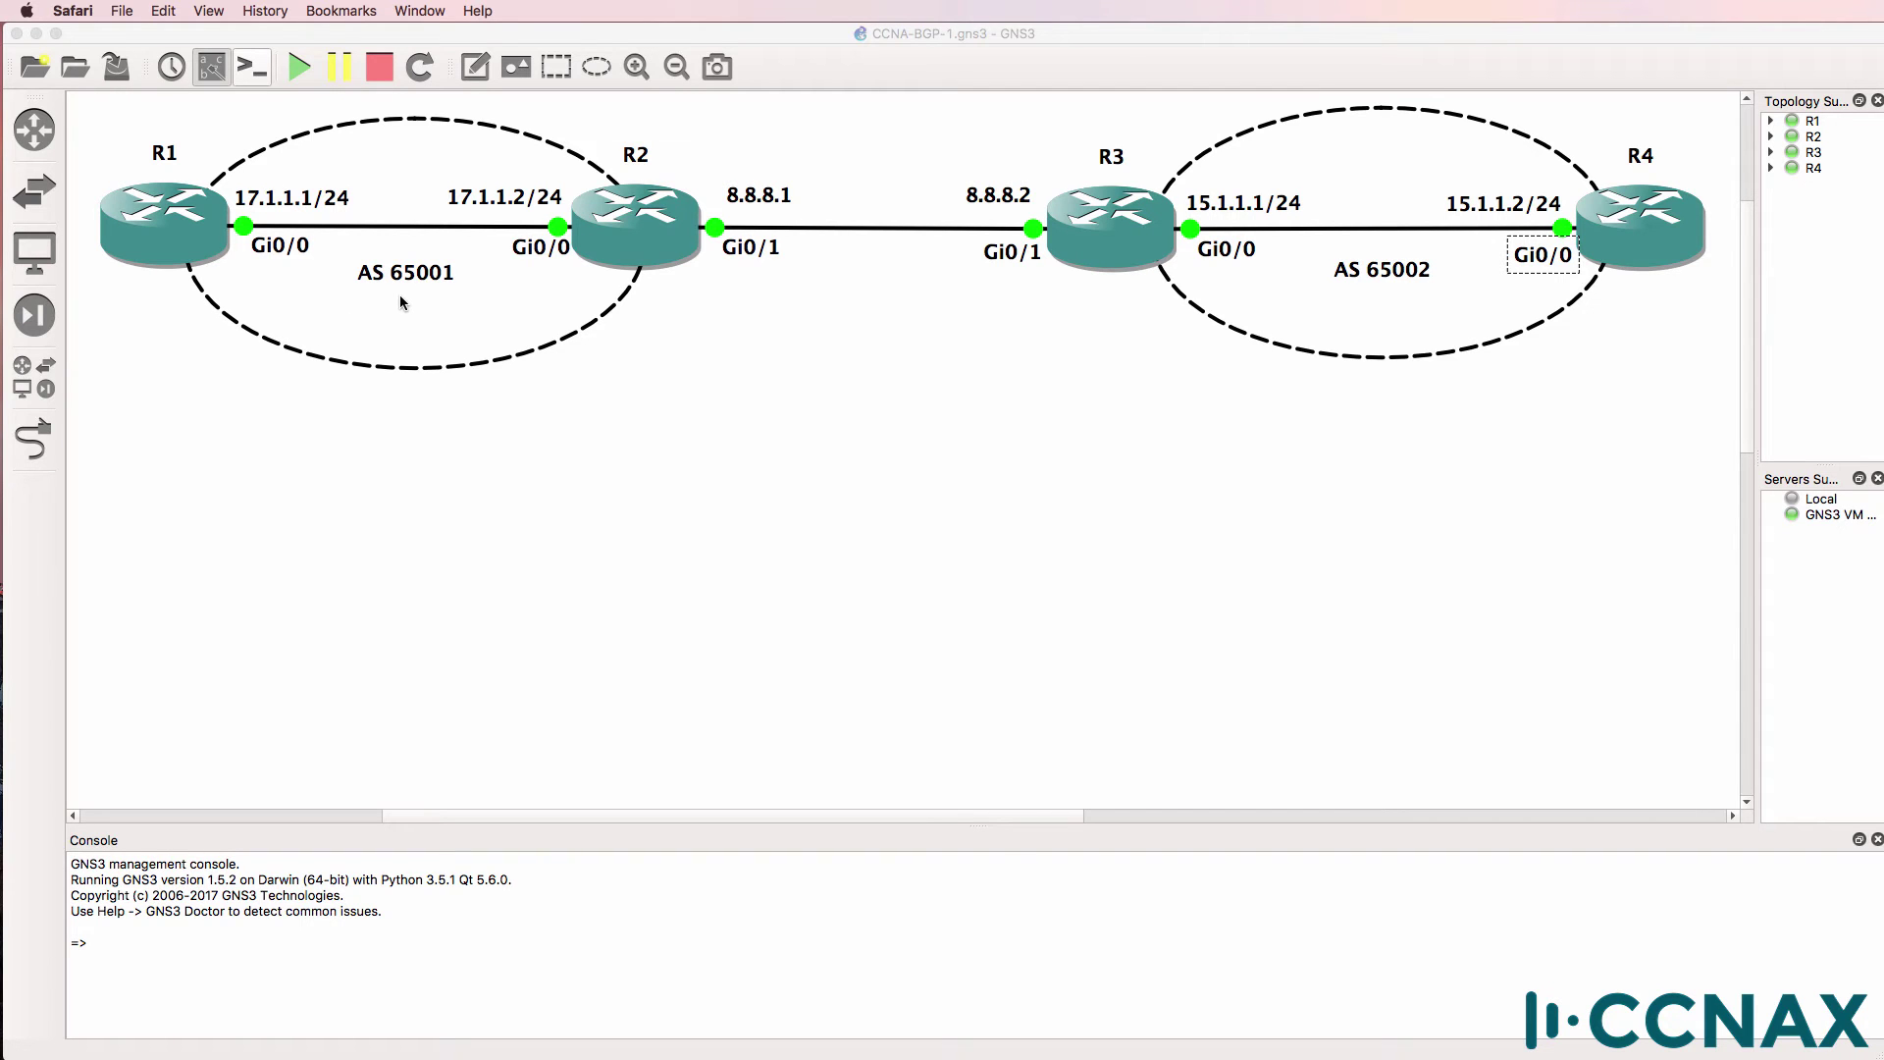
# Step: Bring the CCNA-BGP-1 GNS3 topology window into focus
pyautogui.click(1388, 291)
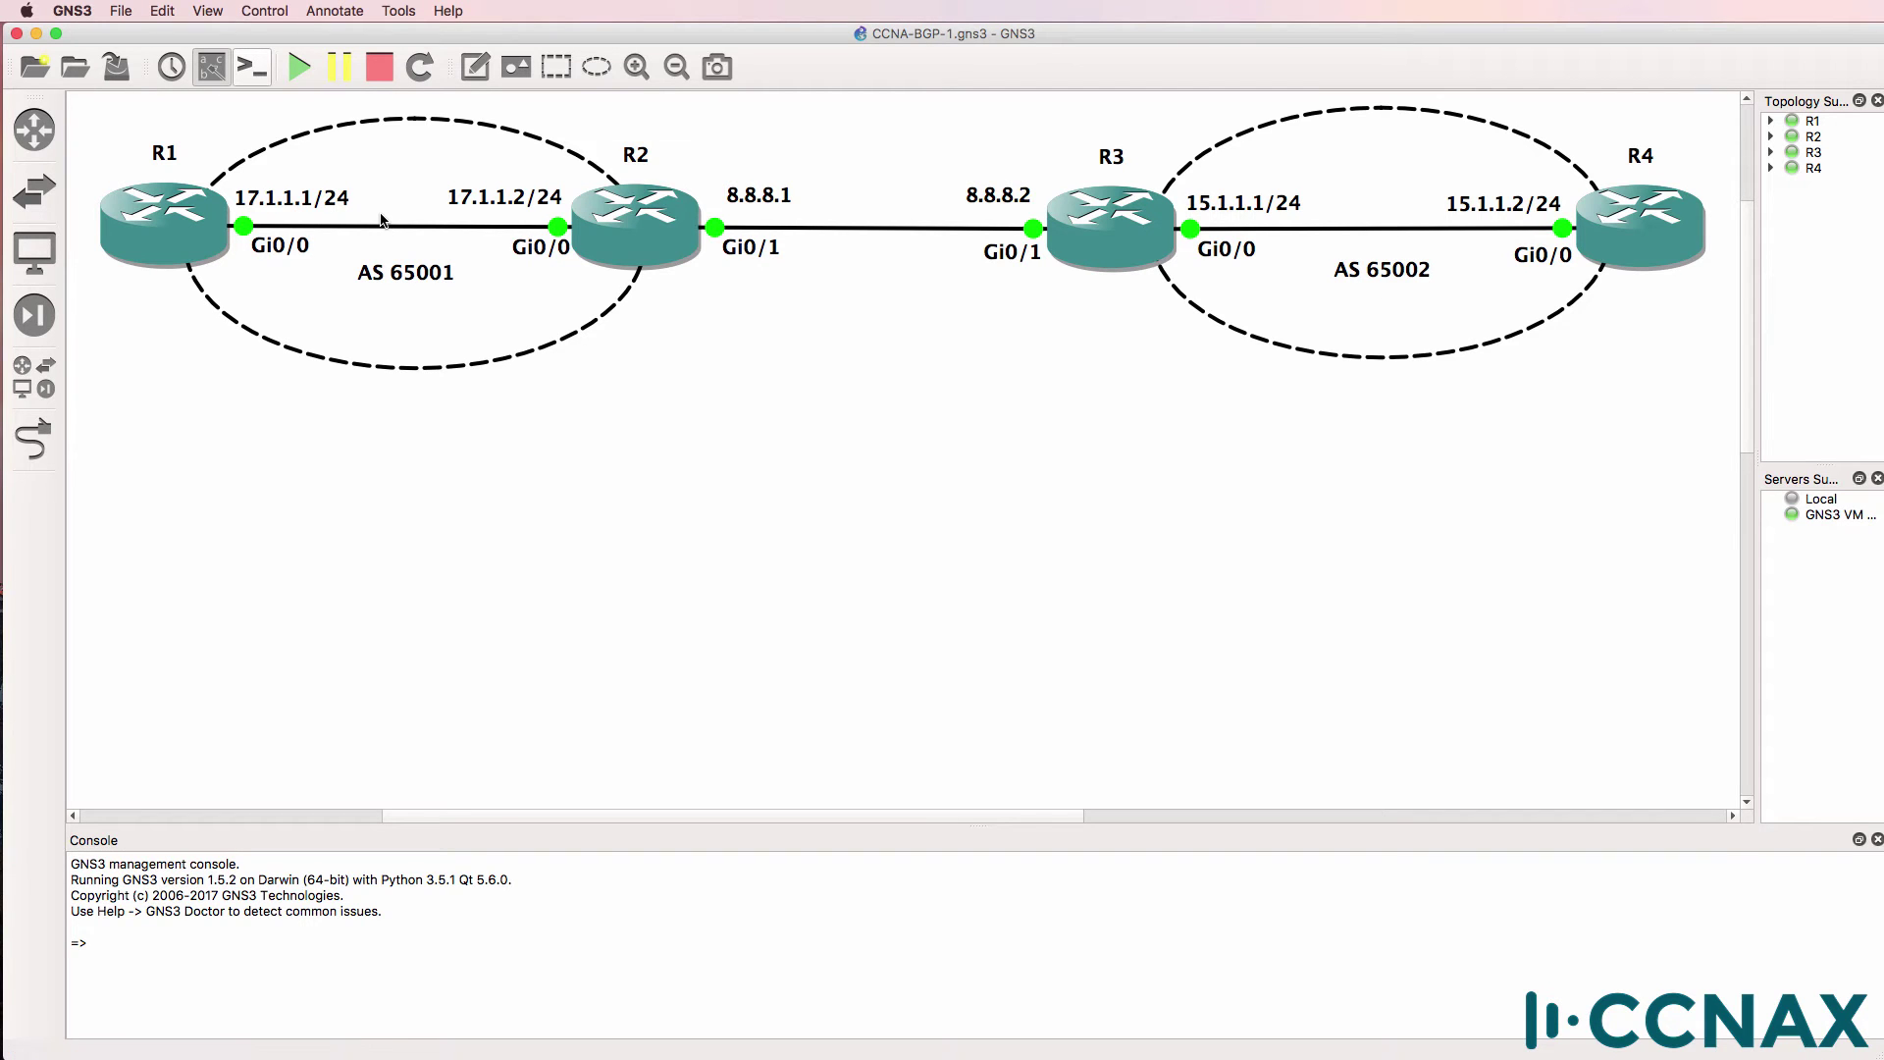
# Step: In the Wikipedia list of IPv4 /8 blocks, highlight 8.0.0.0/8, 15.0.0.0/8 and 17.0.0.0/8
pyautogui.press('super+Tab')
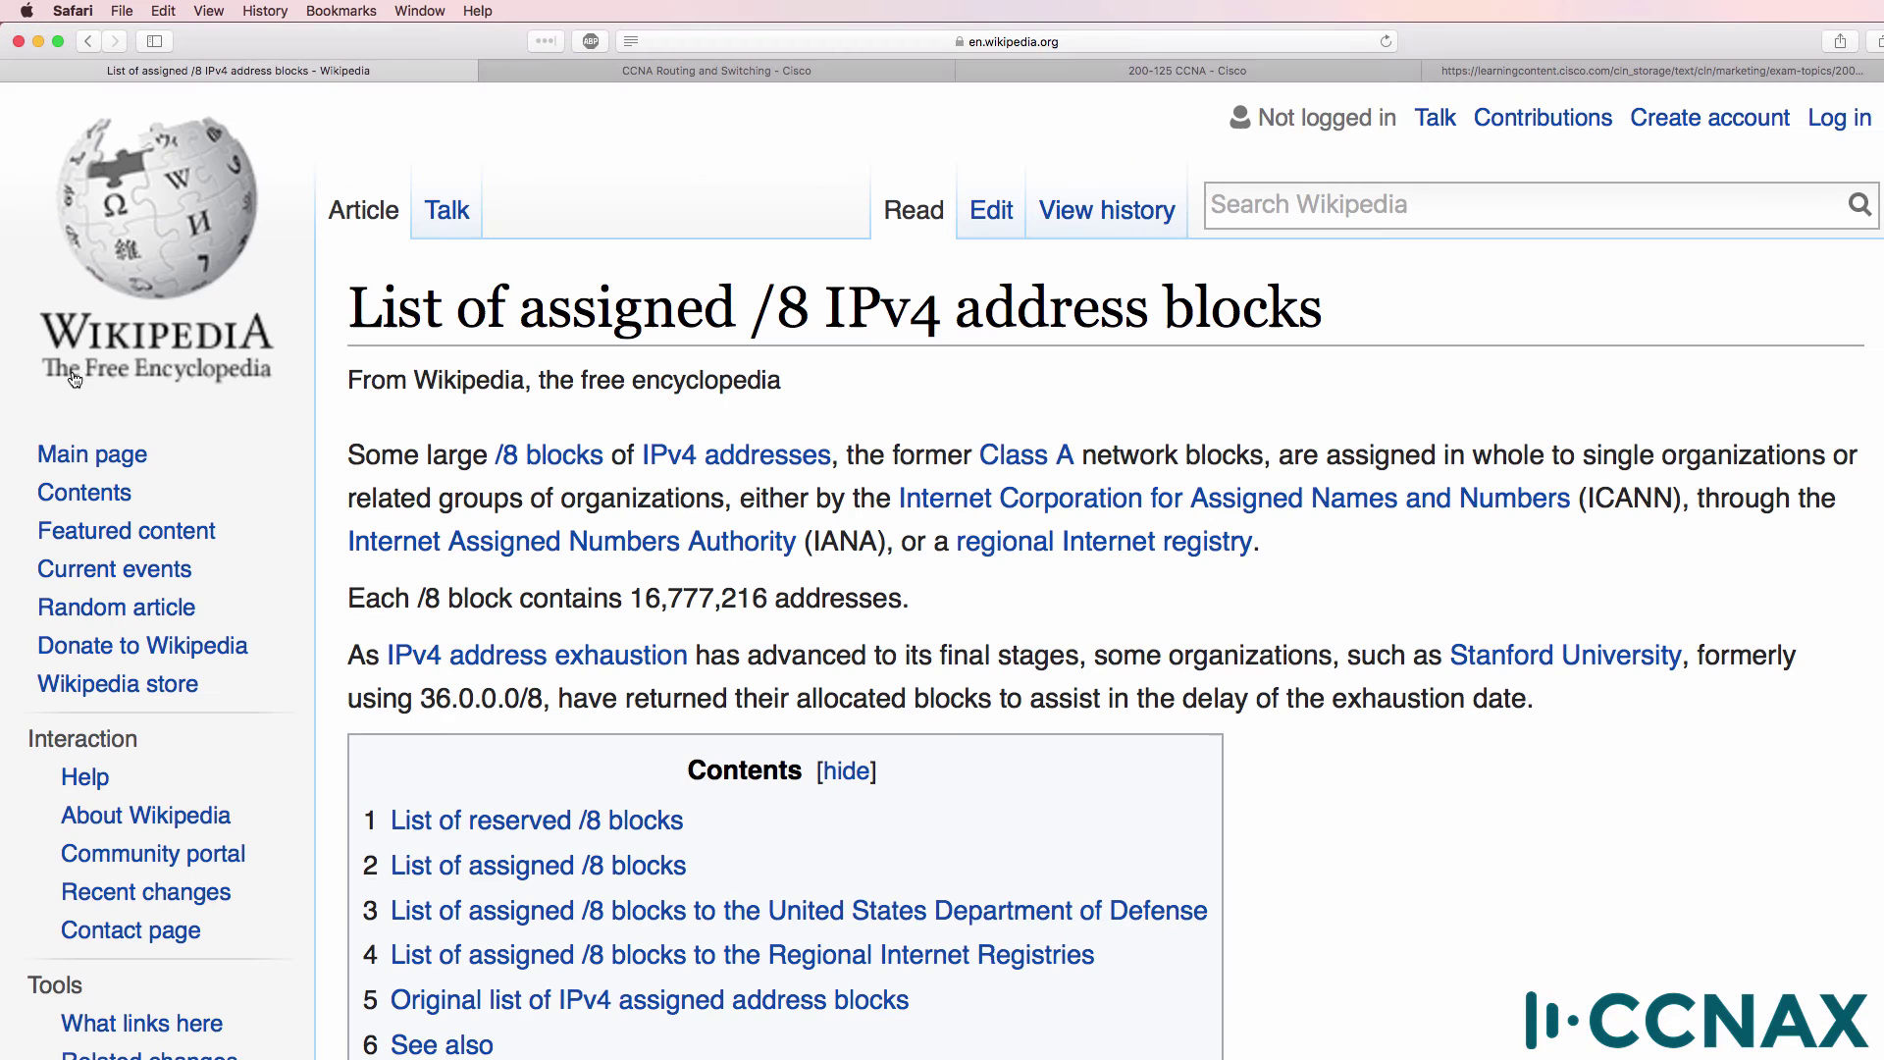
pyautogui.moveTo(348, 310); pyautogui.dragTo(1327, 305)
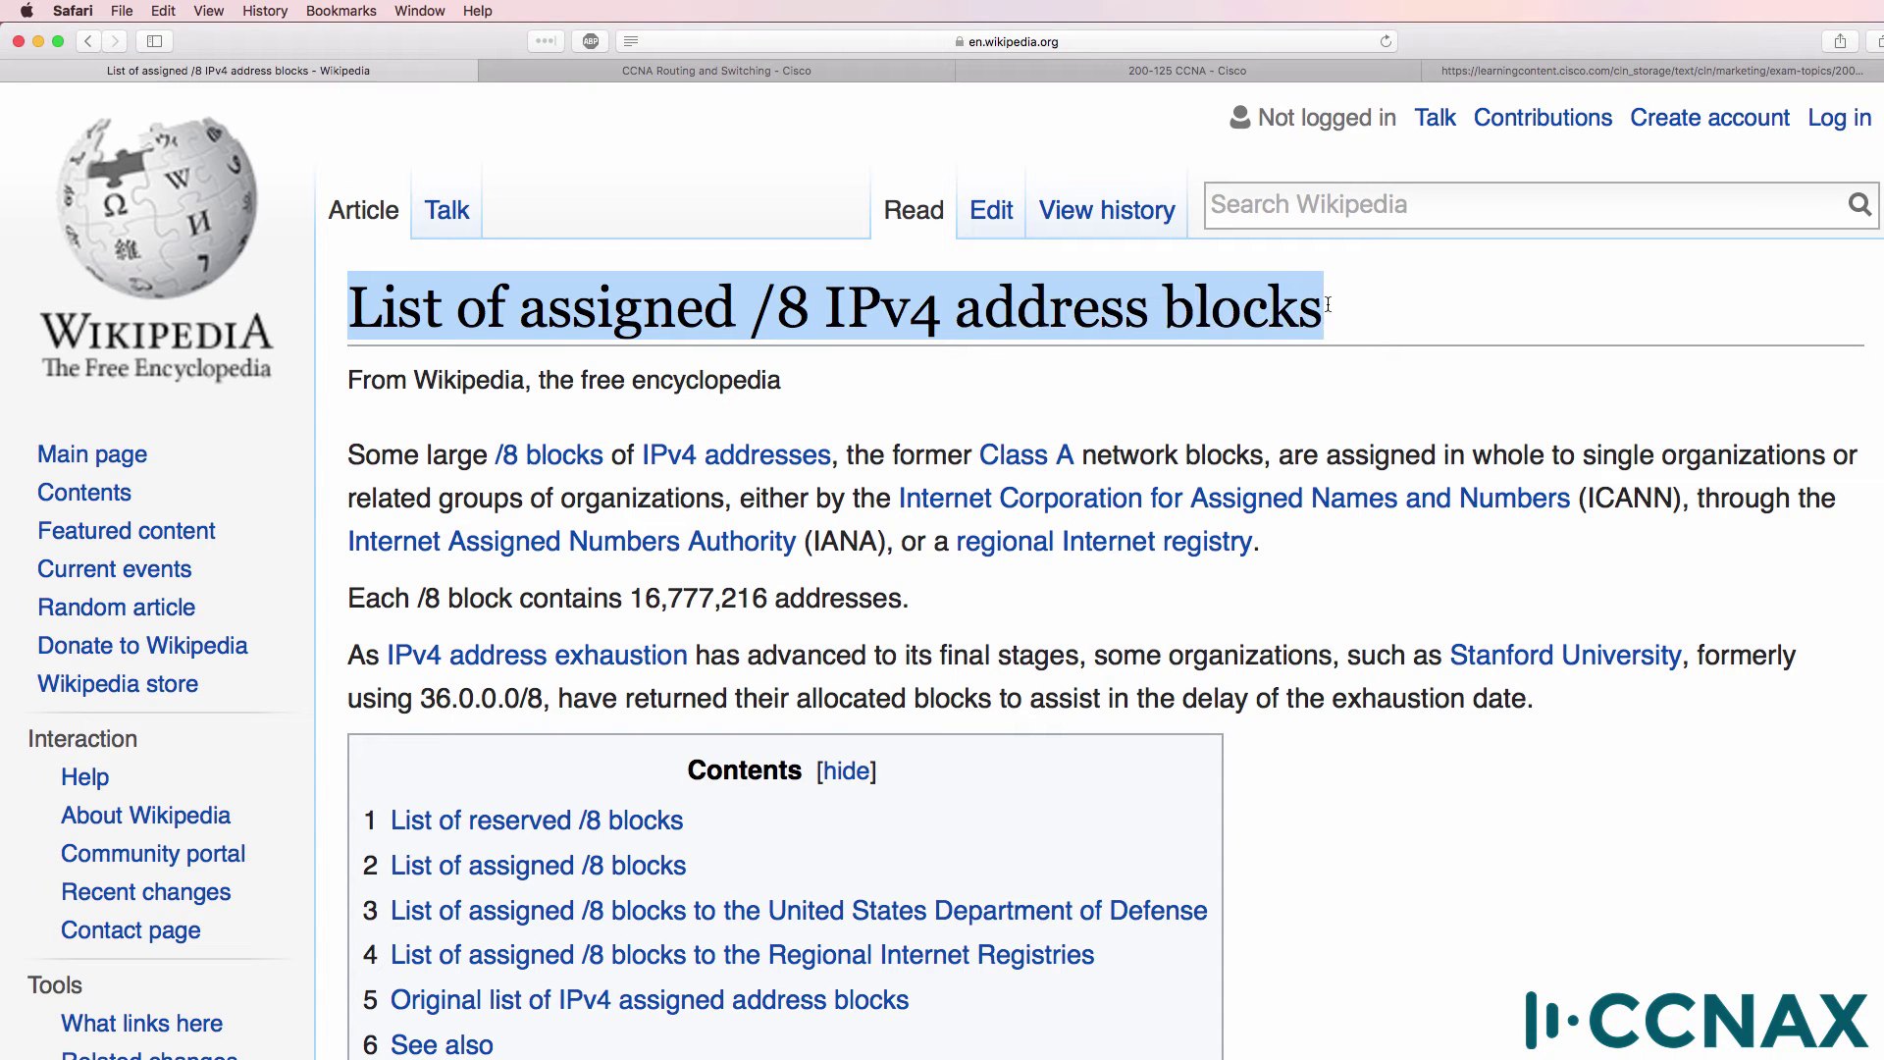
pyautogui.scroll(-15, 1181, 461)
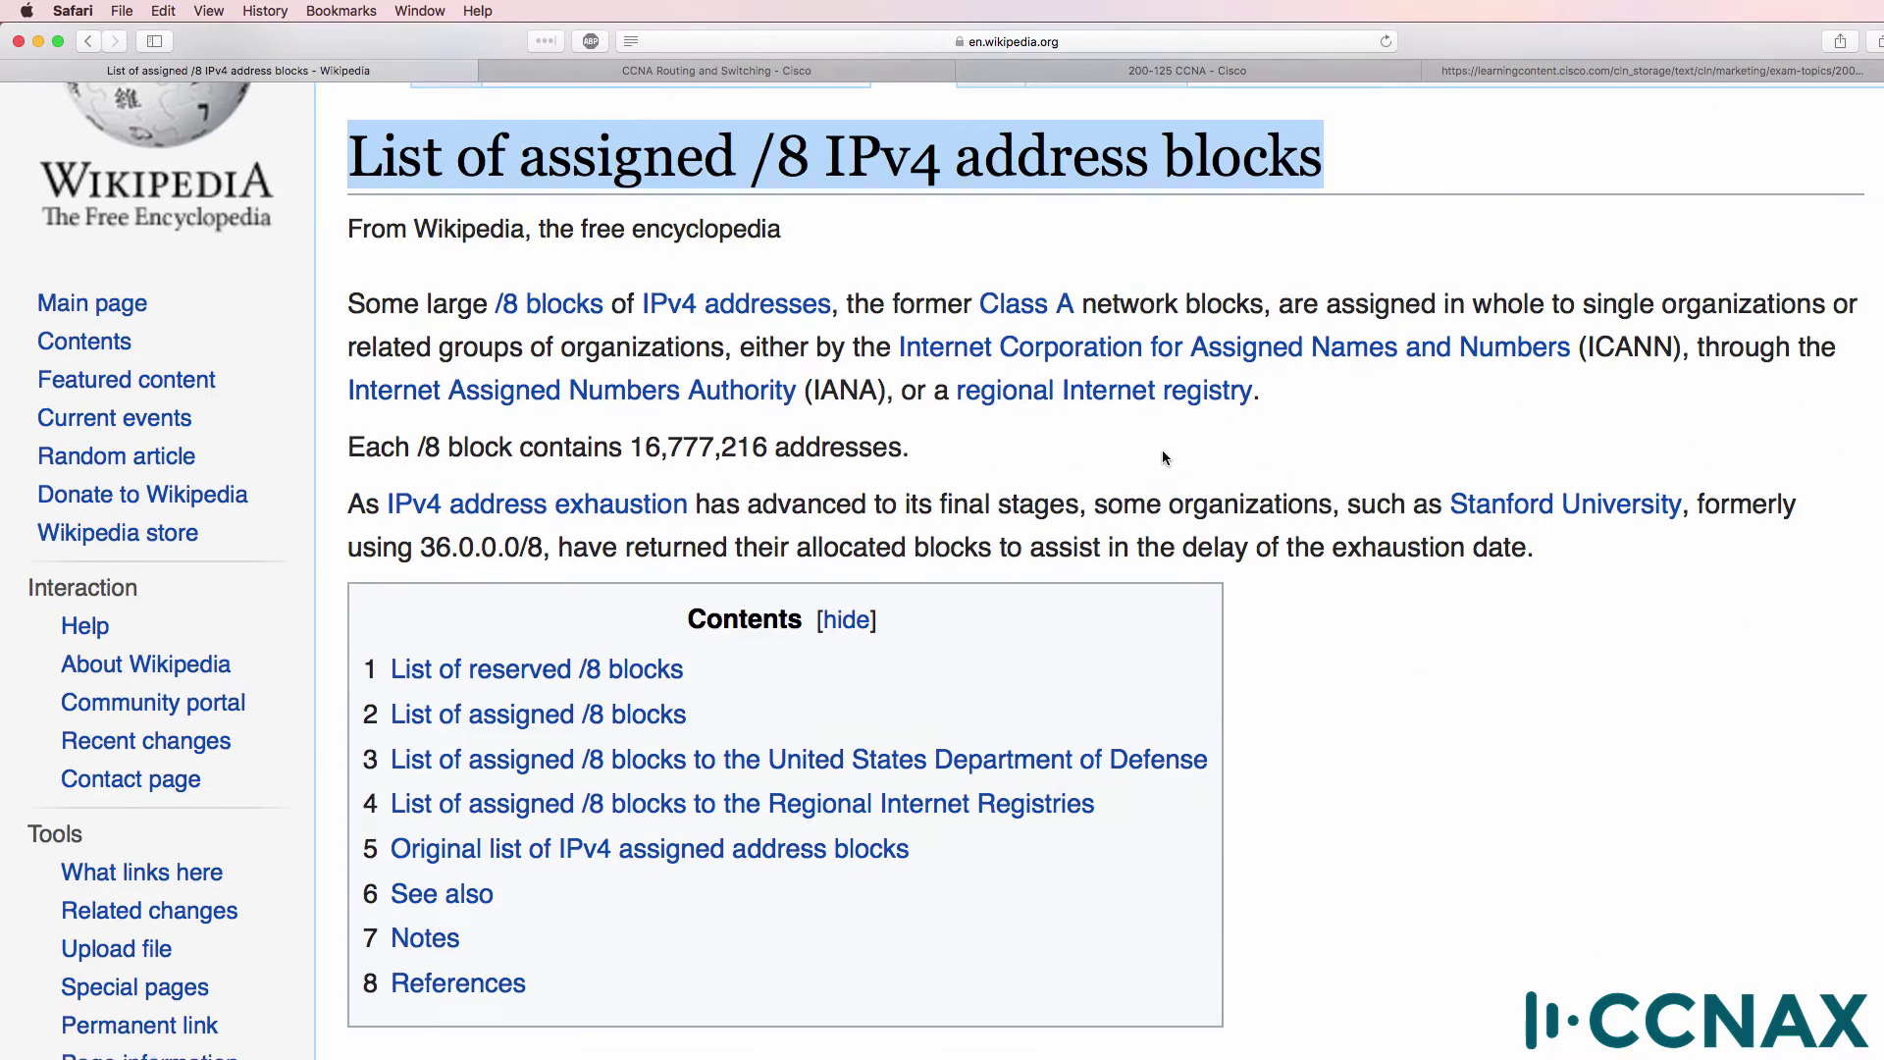
pyautogui.scroll(-10, 1161, 453)
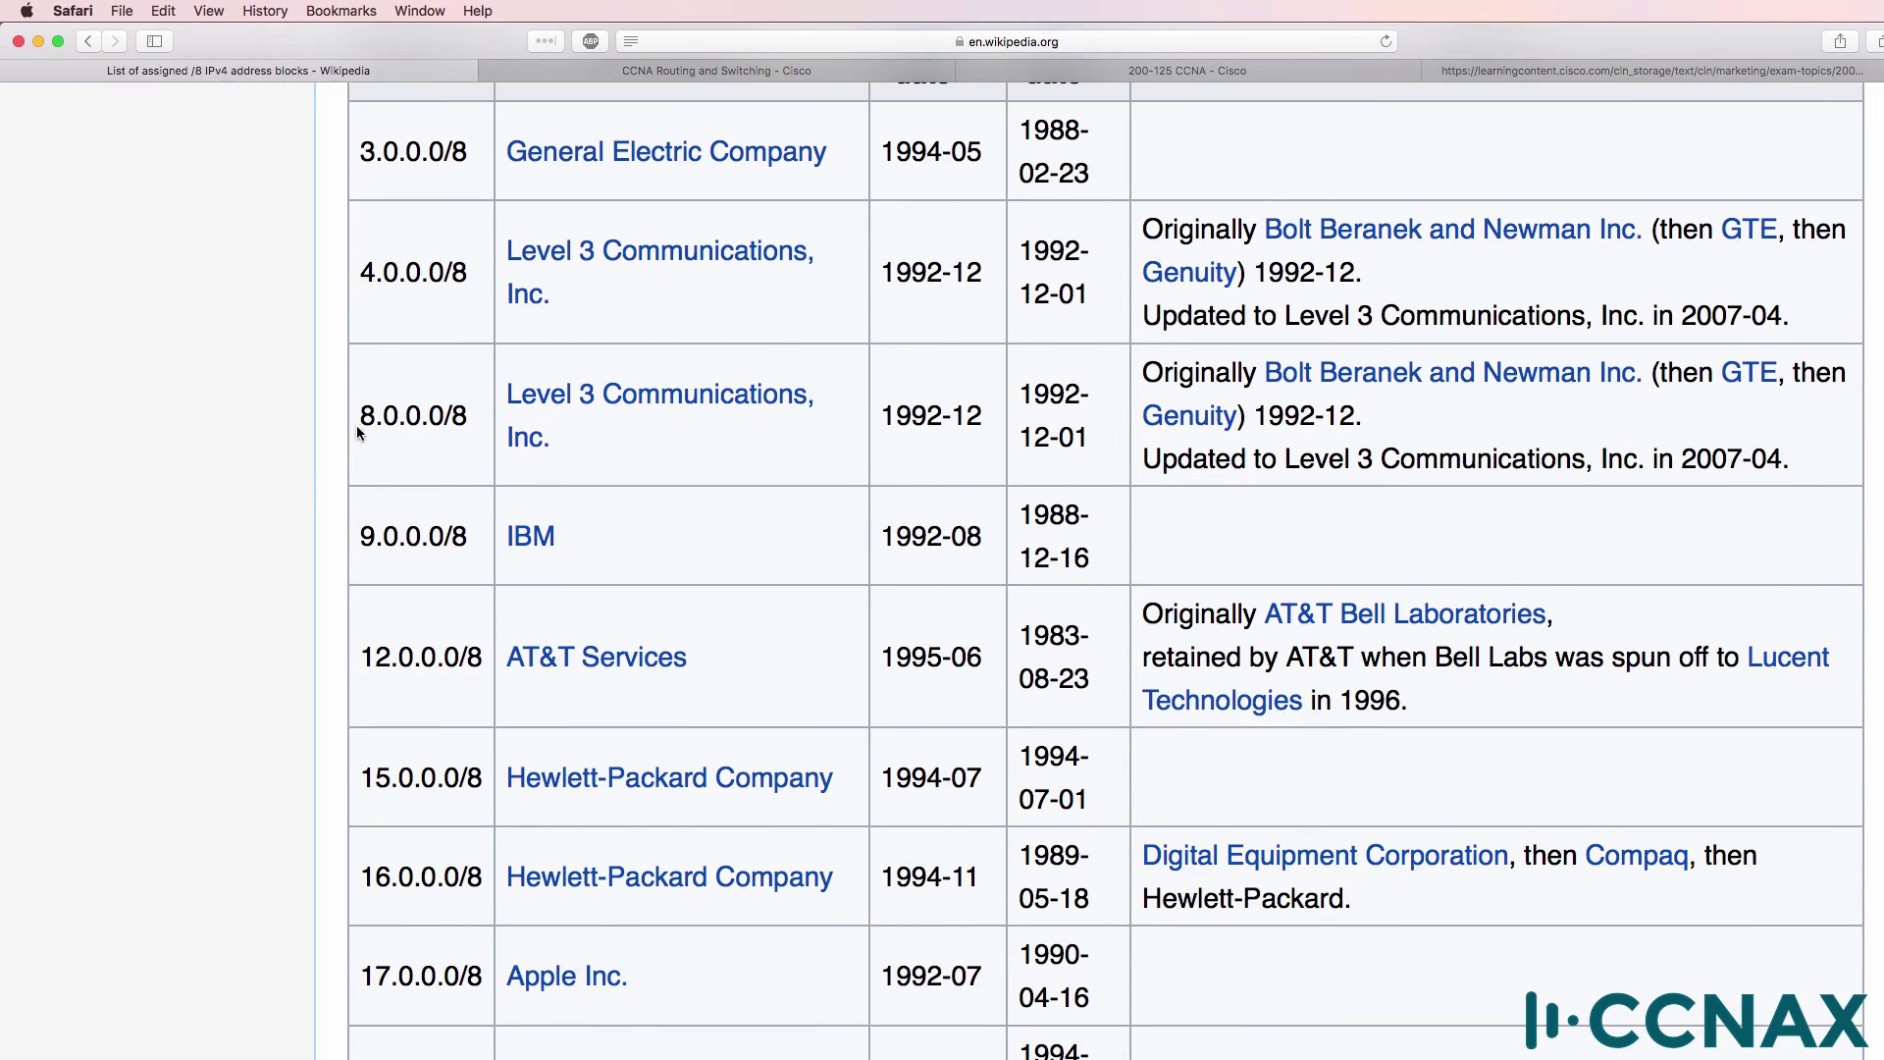
pyautogui.moveTo(357, 422); pyautogui.dragTo(478, 422)
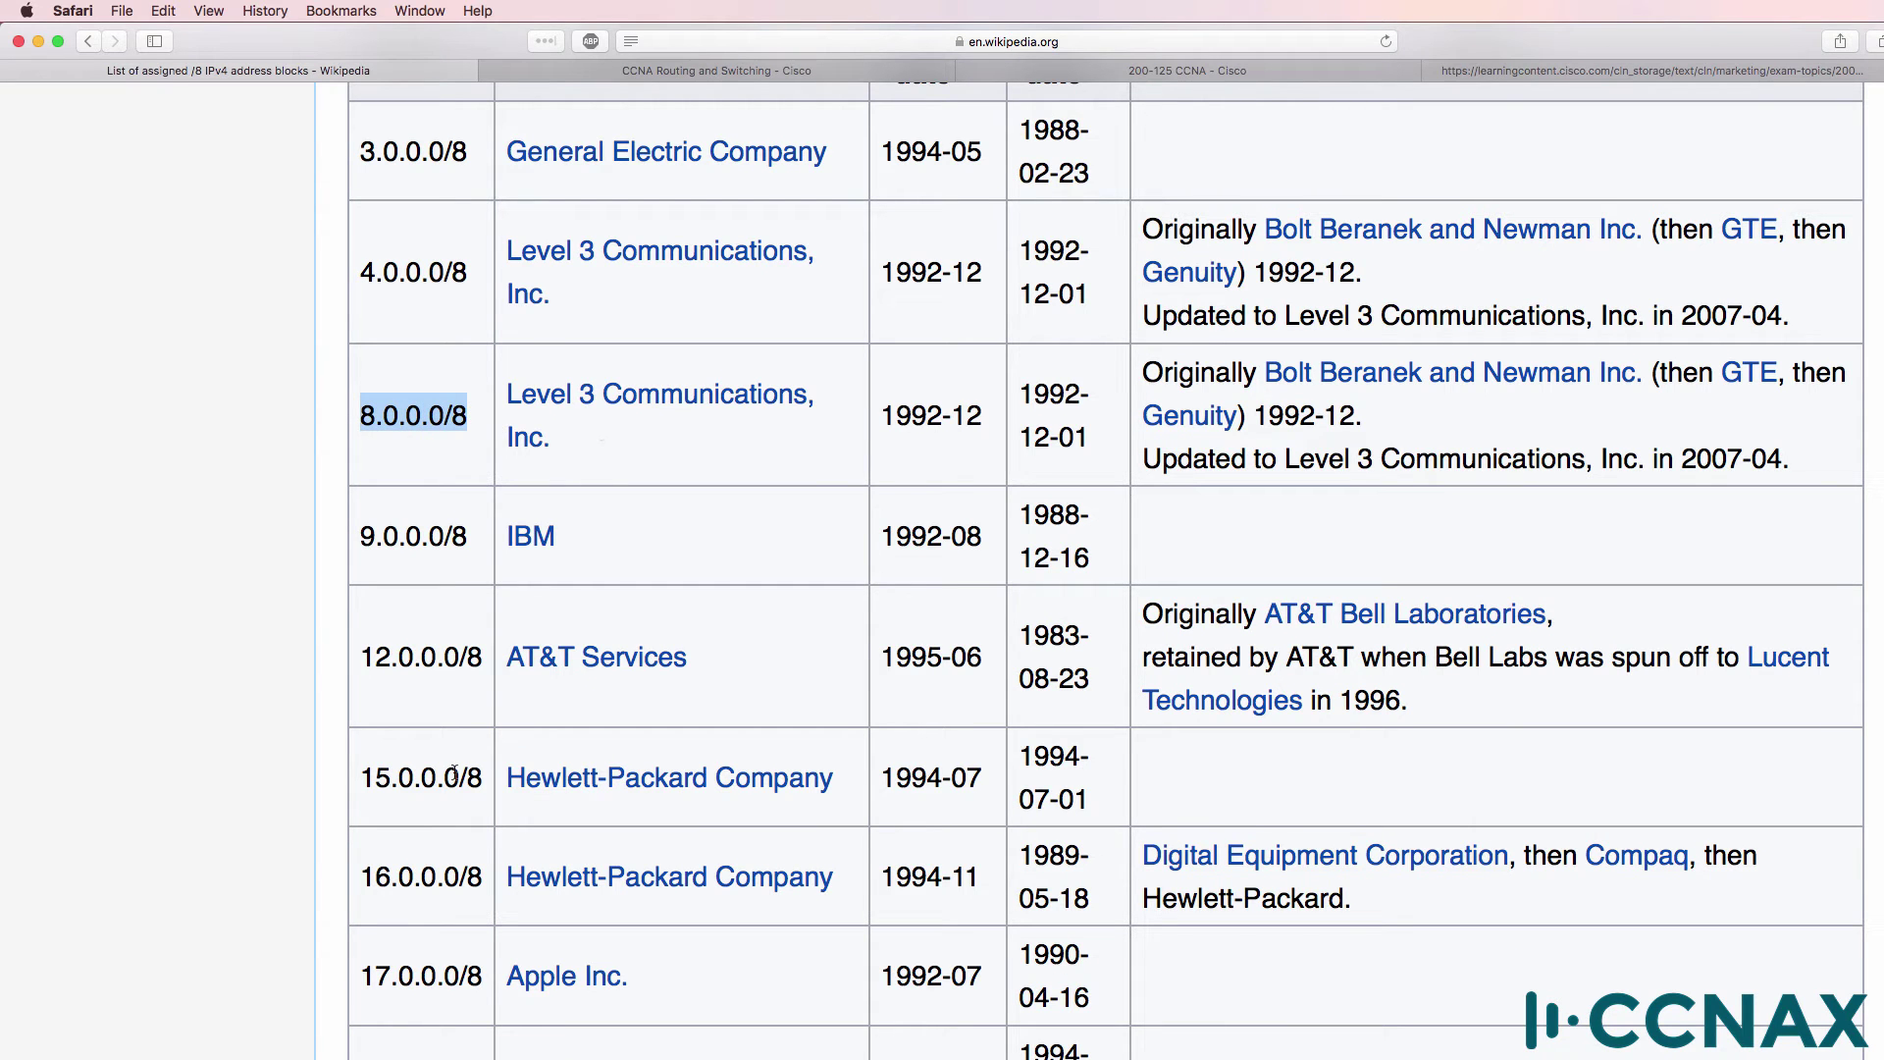
pyautogui.moveTo(354, 777); pyautogui.dragTo(483, 777)
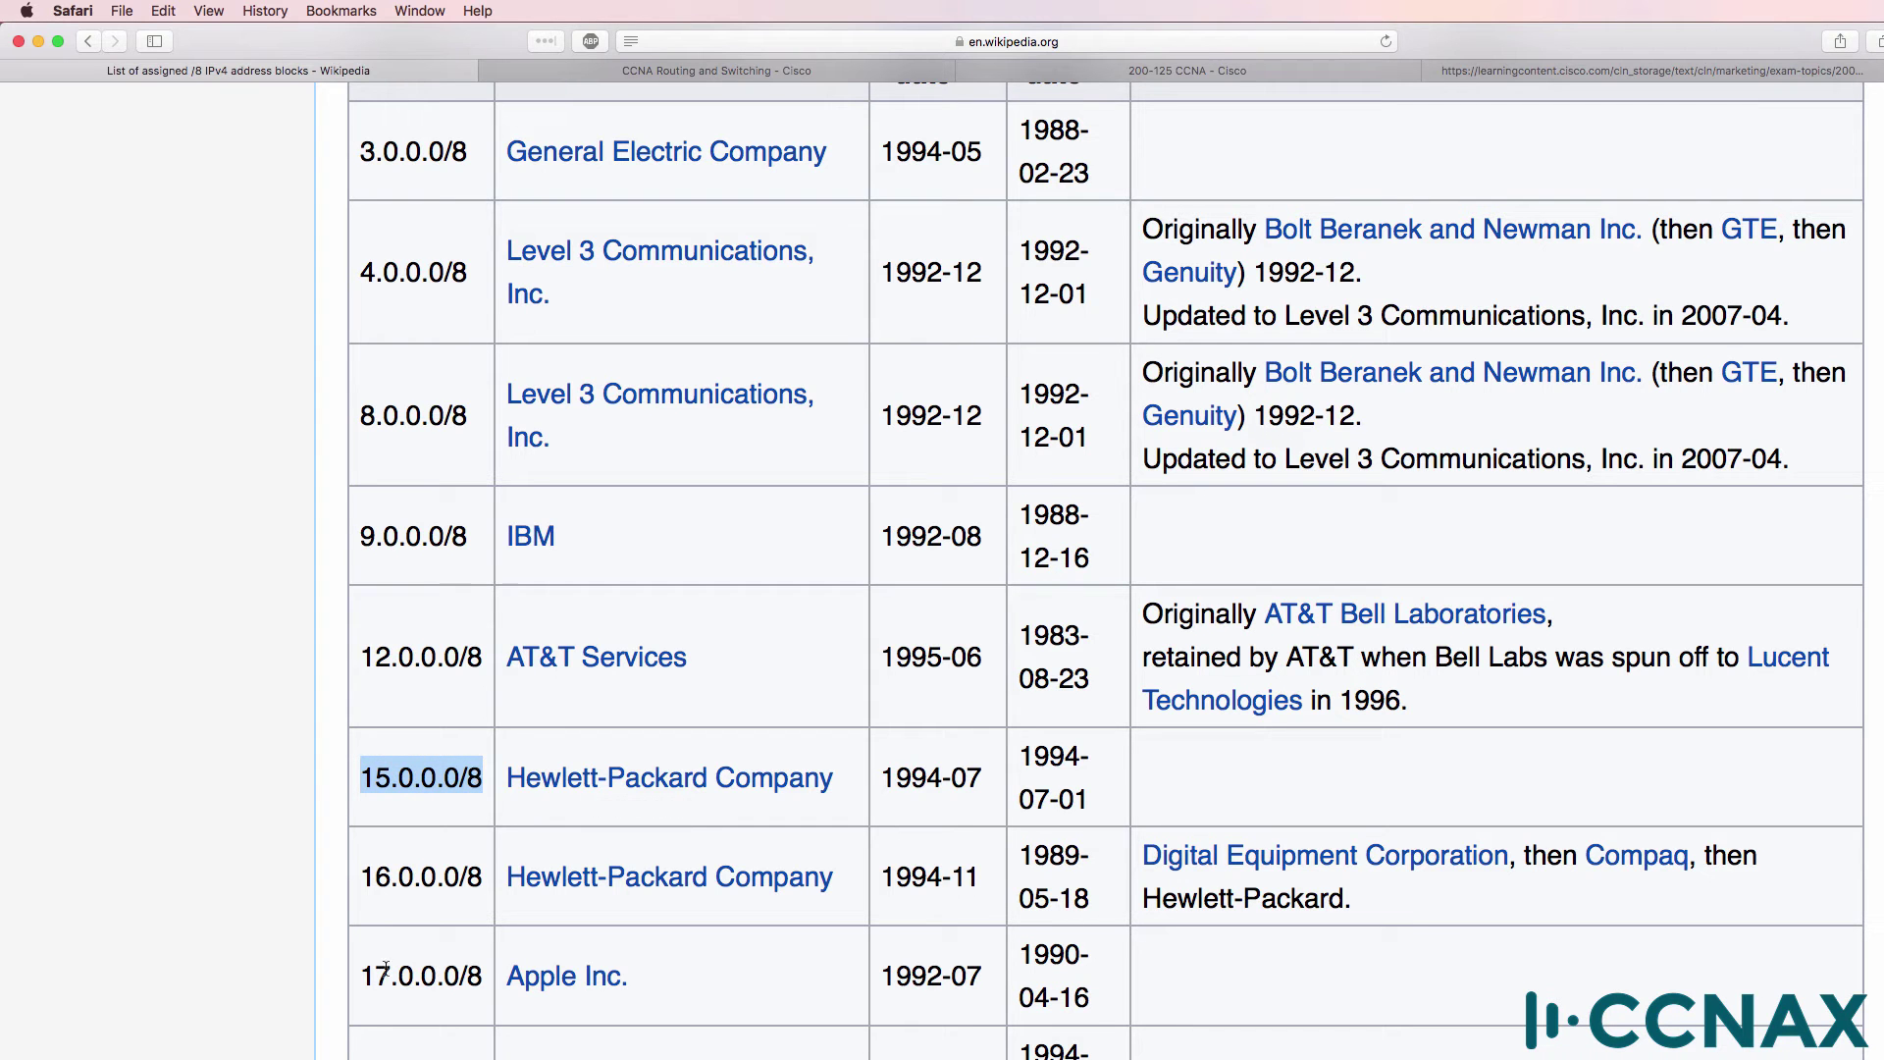
pyautogui.moveTo(361, 976); pyautogui.dragTo(498, 984)
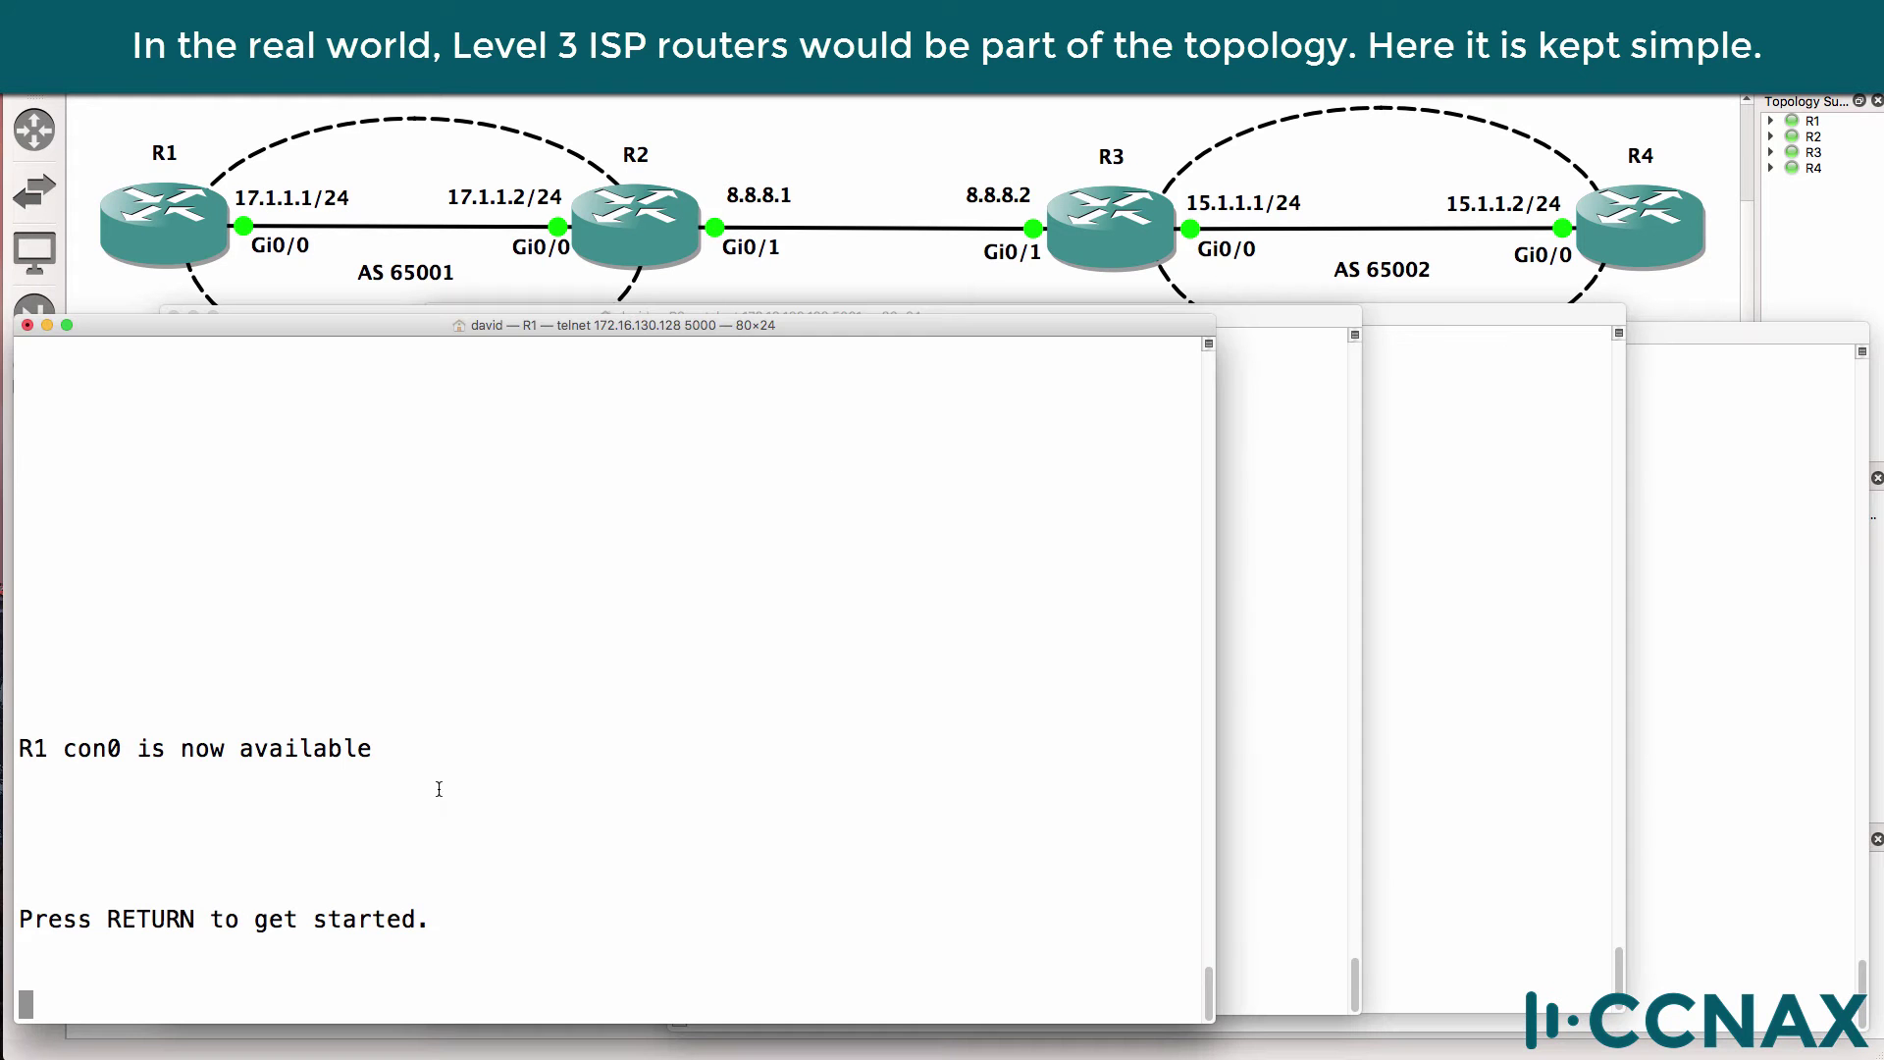
# Step: Enter privileged mode on R1 and confirm show ip protocols lists no BGP
pyautogui.press('Return')
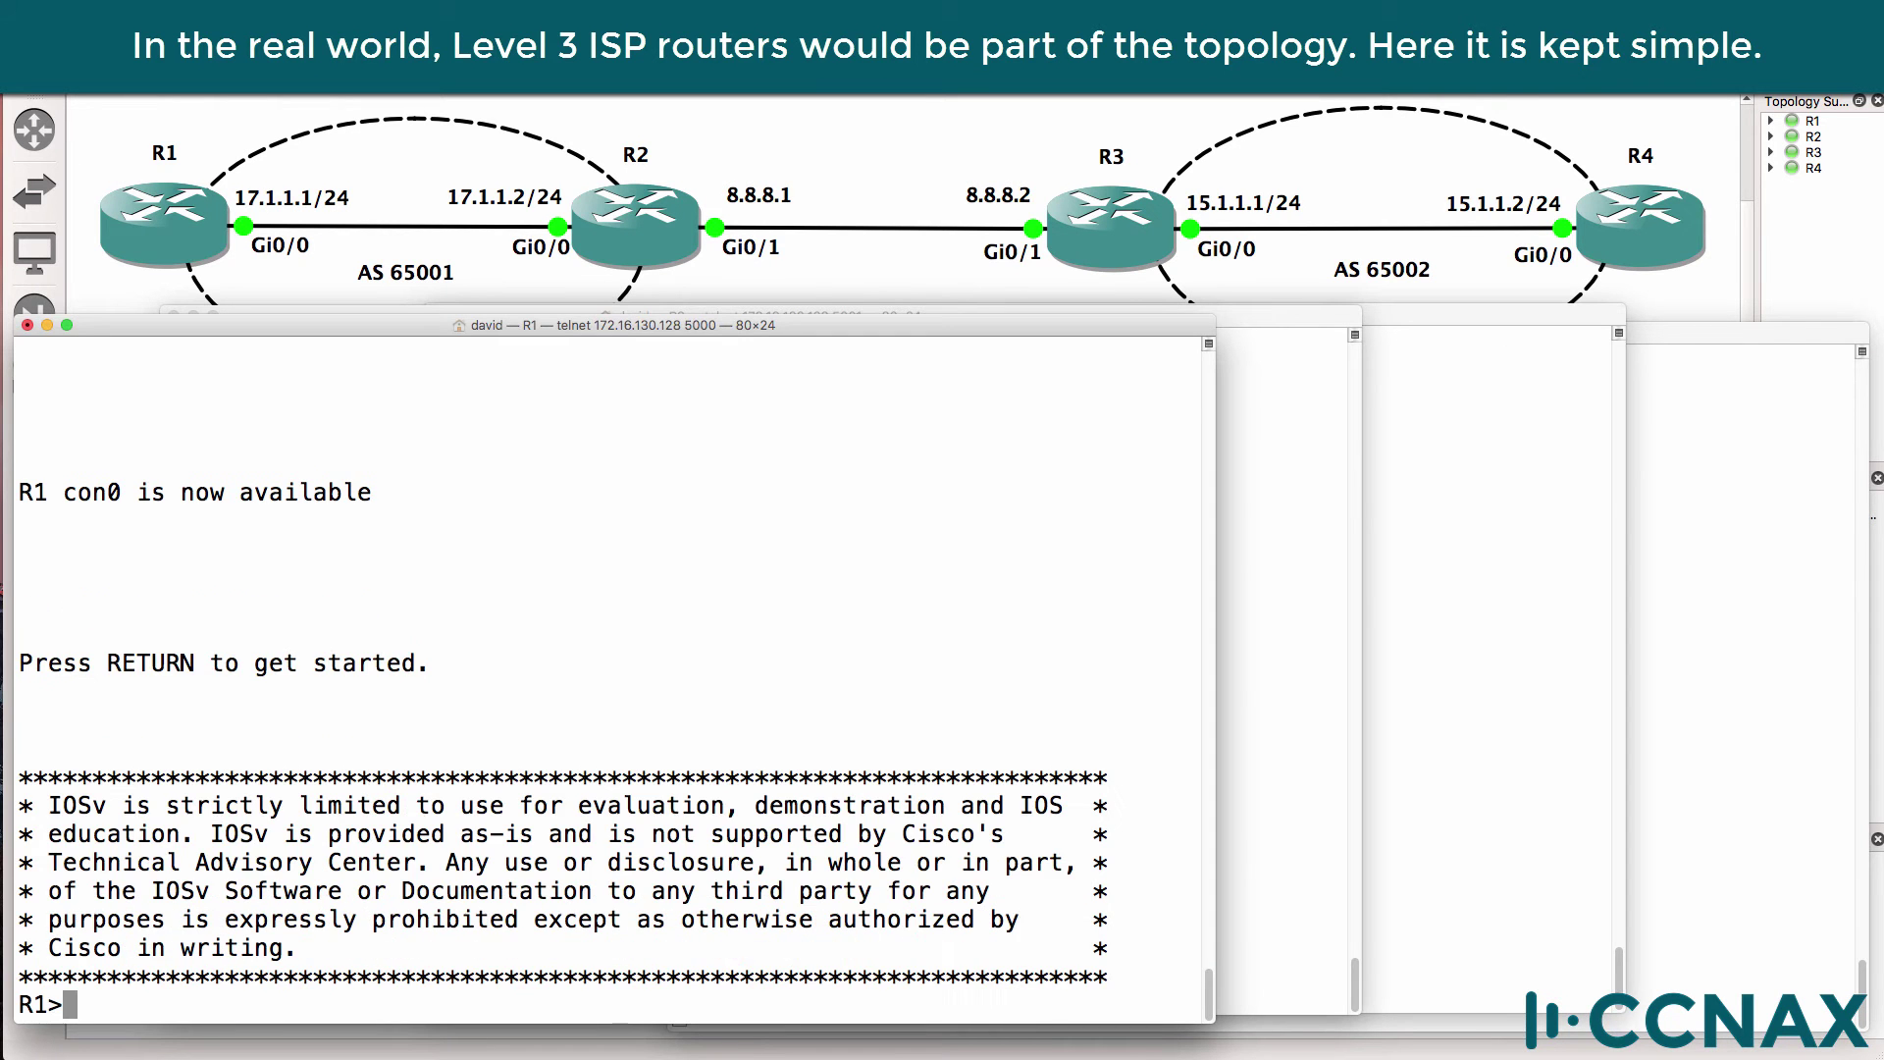
pyautogui.write('en')
pyautogui.press('Return')
pyautogui.write('sh ip prot')
pyautogui.press('Tab')
pyautogui.press('Return')
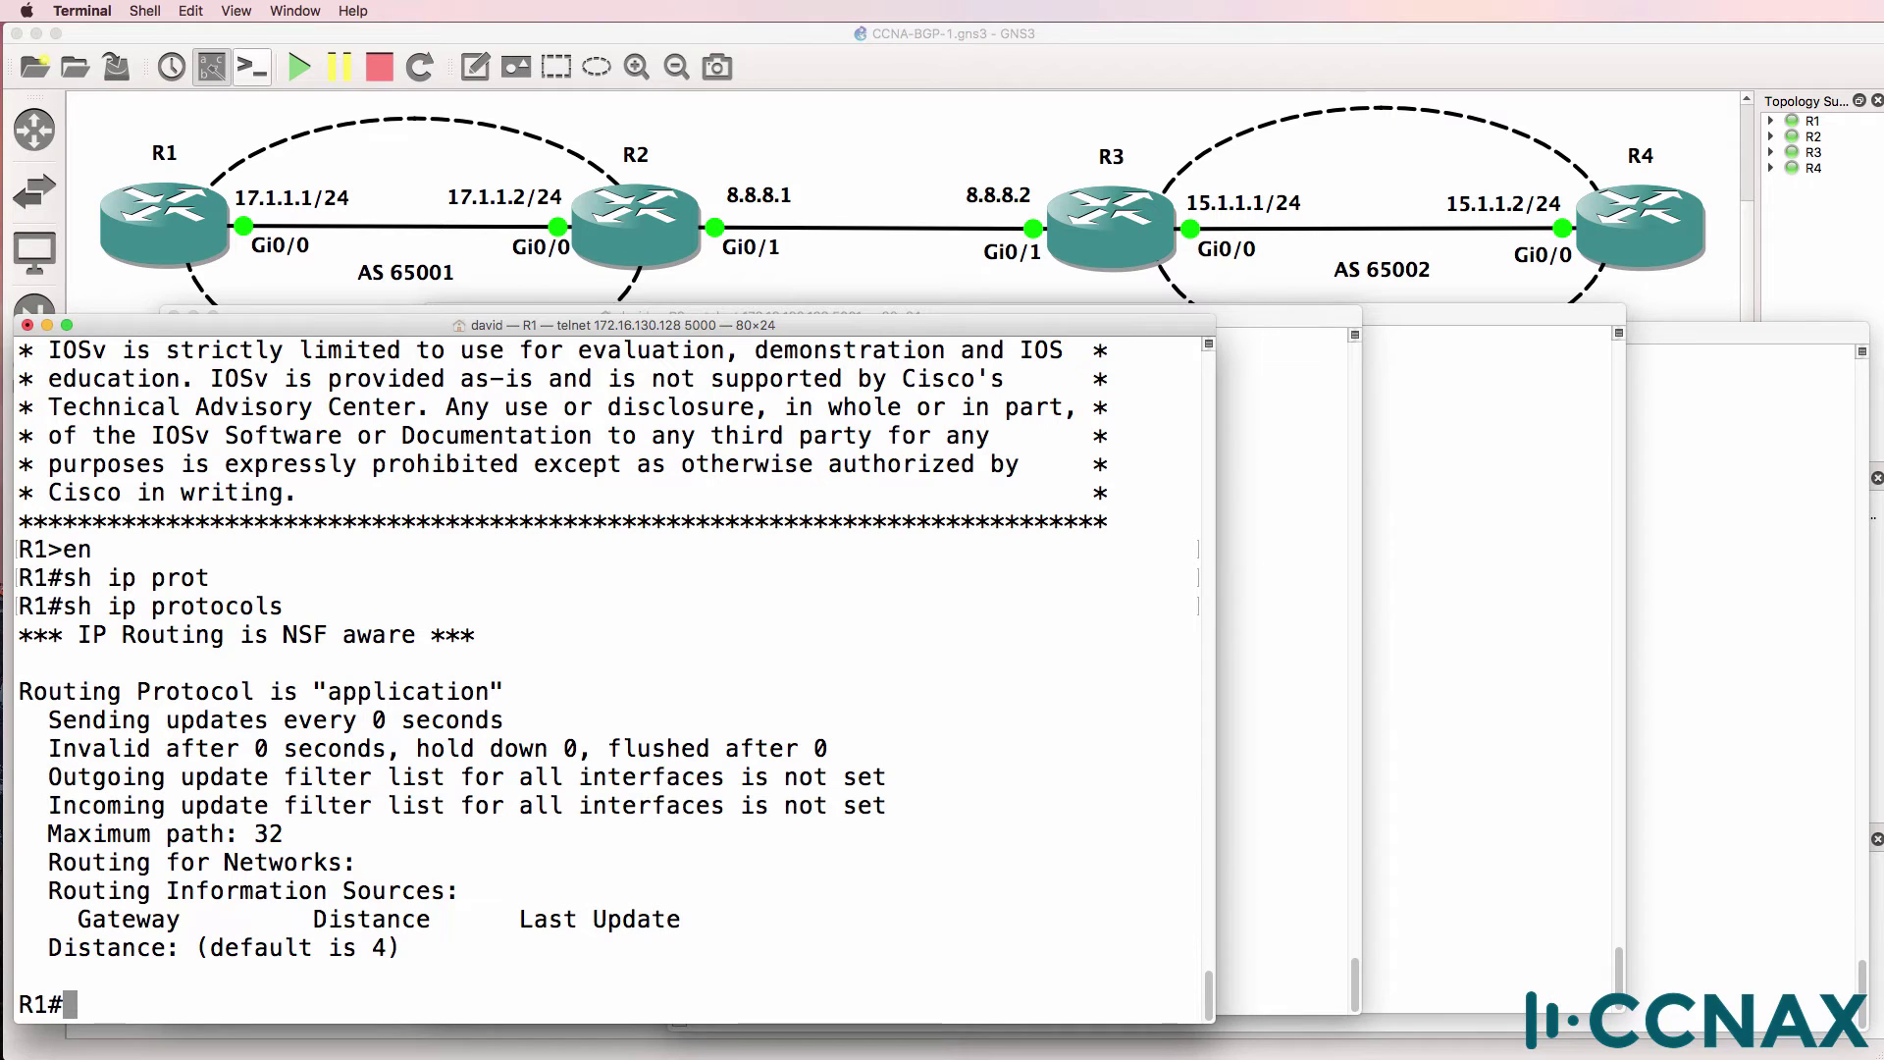
pyautogui.click(985, 57)
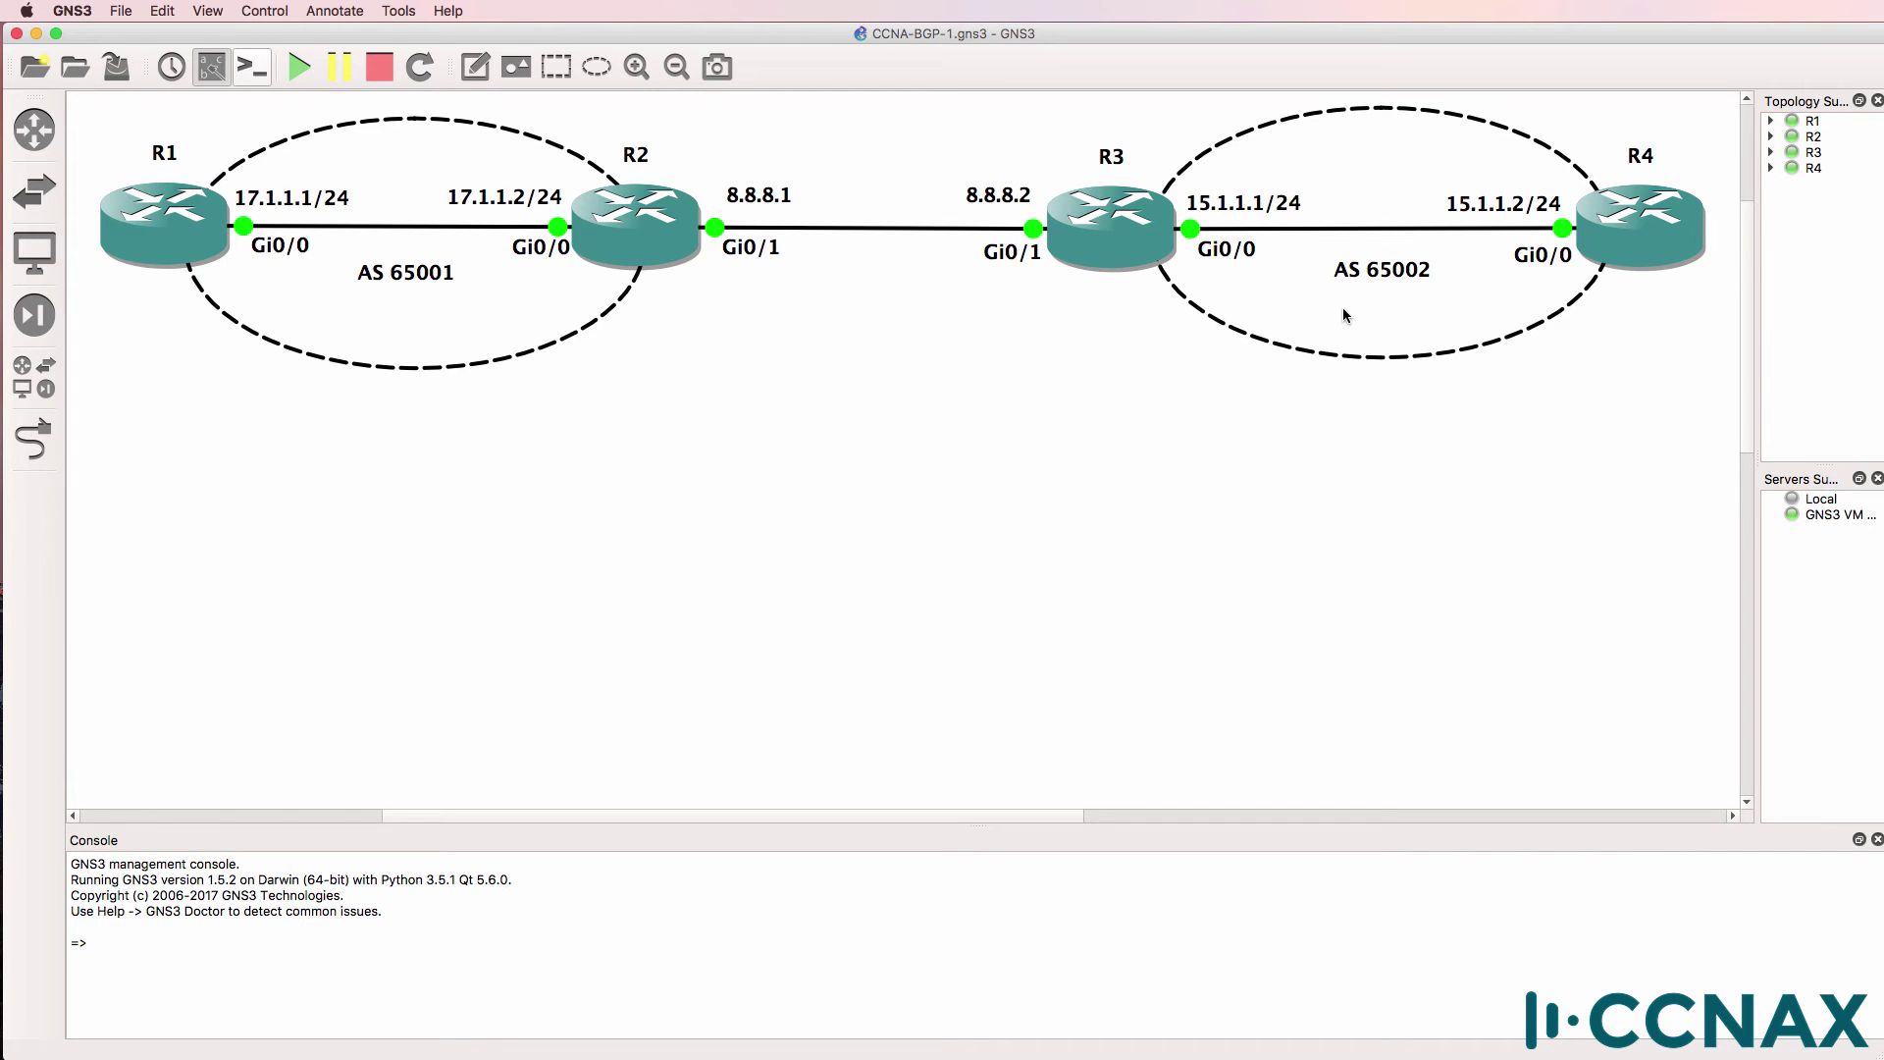
# Step: On R1, enter global configuration and start BGP process for AS 65001
pyautogui.press('super+Tab')
pyautogui.press('Return')
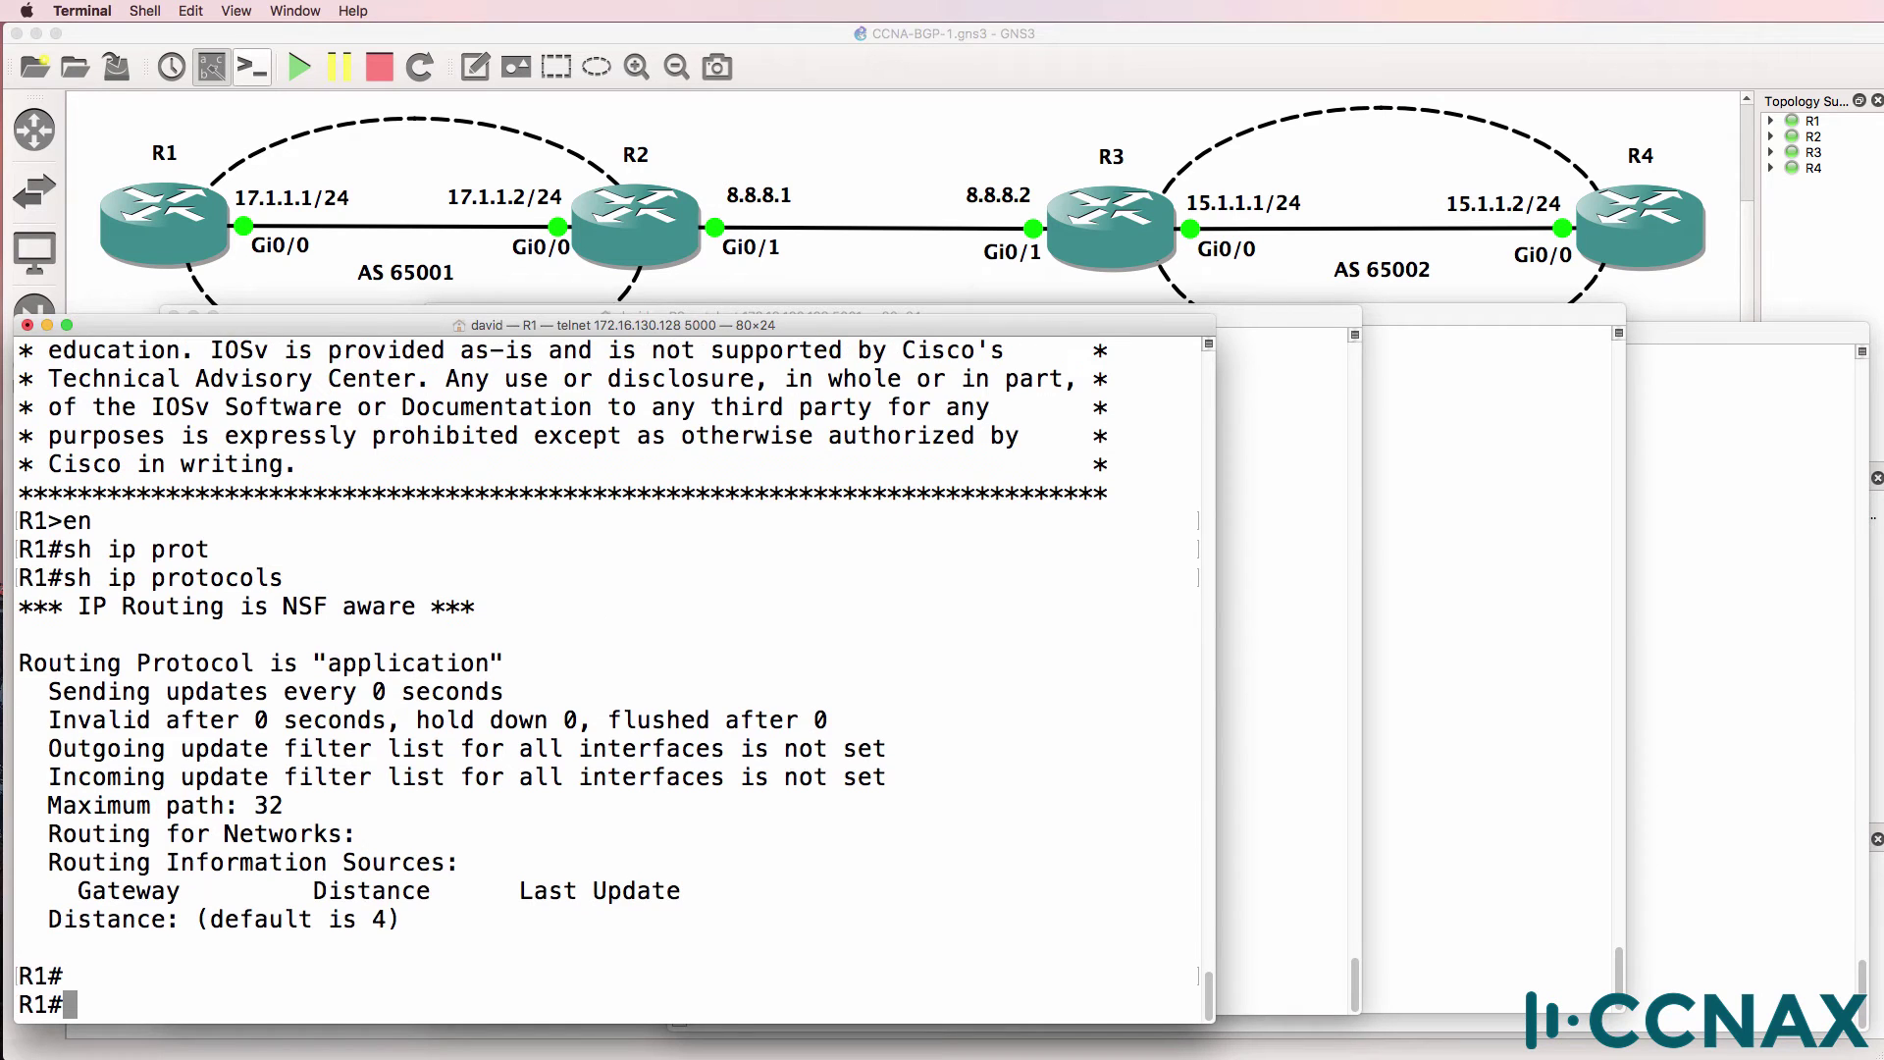
pyautogui.write('conf t')
pyautogui.press('Return')
pyautogui.write('router ')
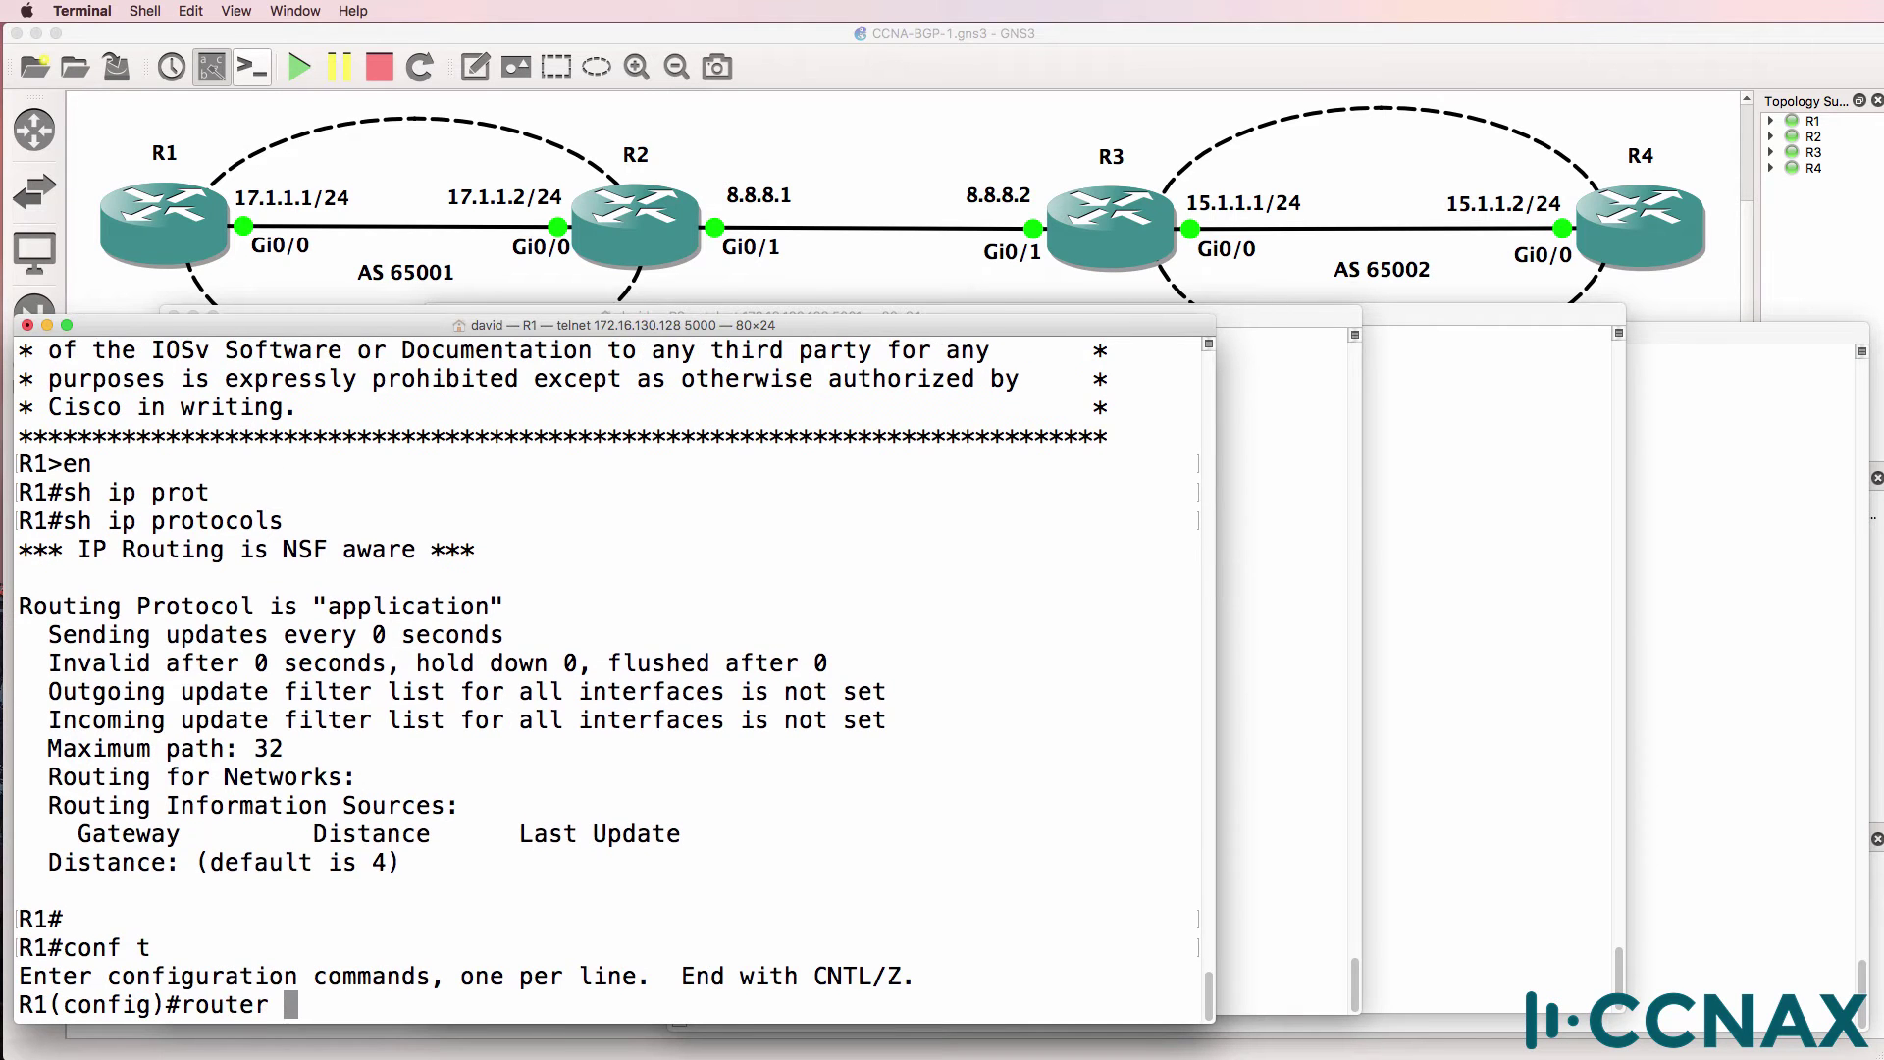
pyautogui.write('?bgp ?')
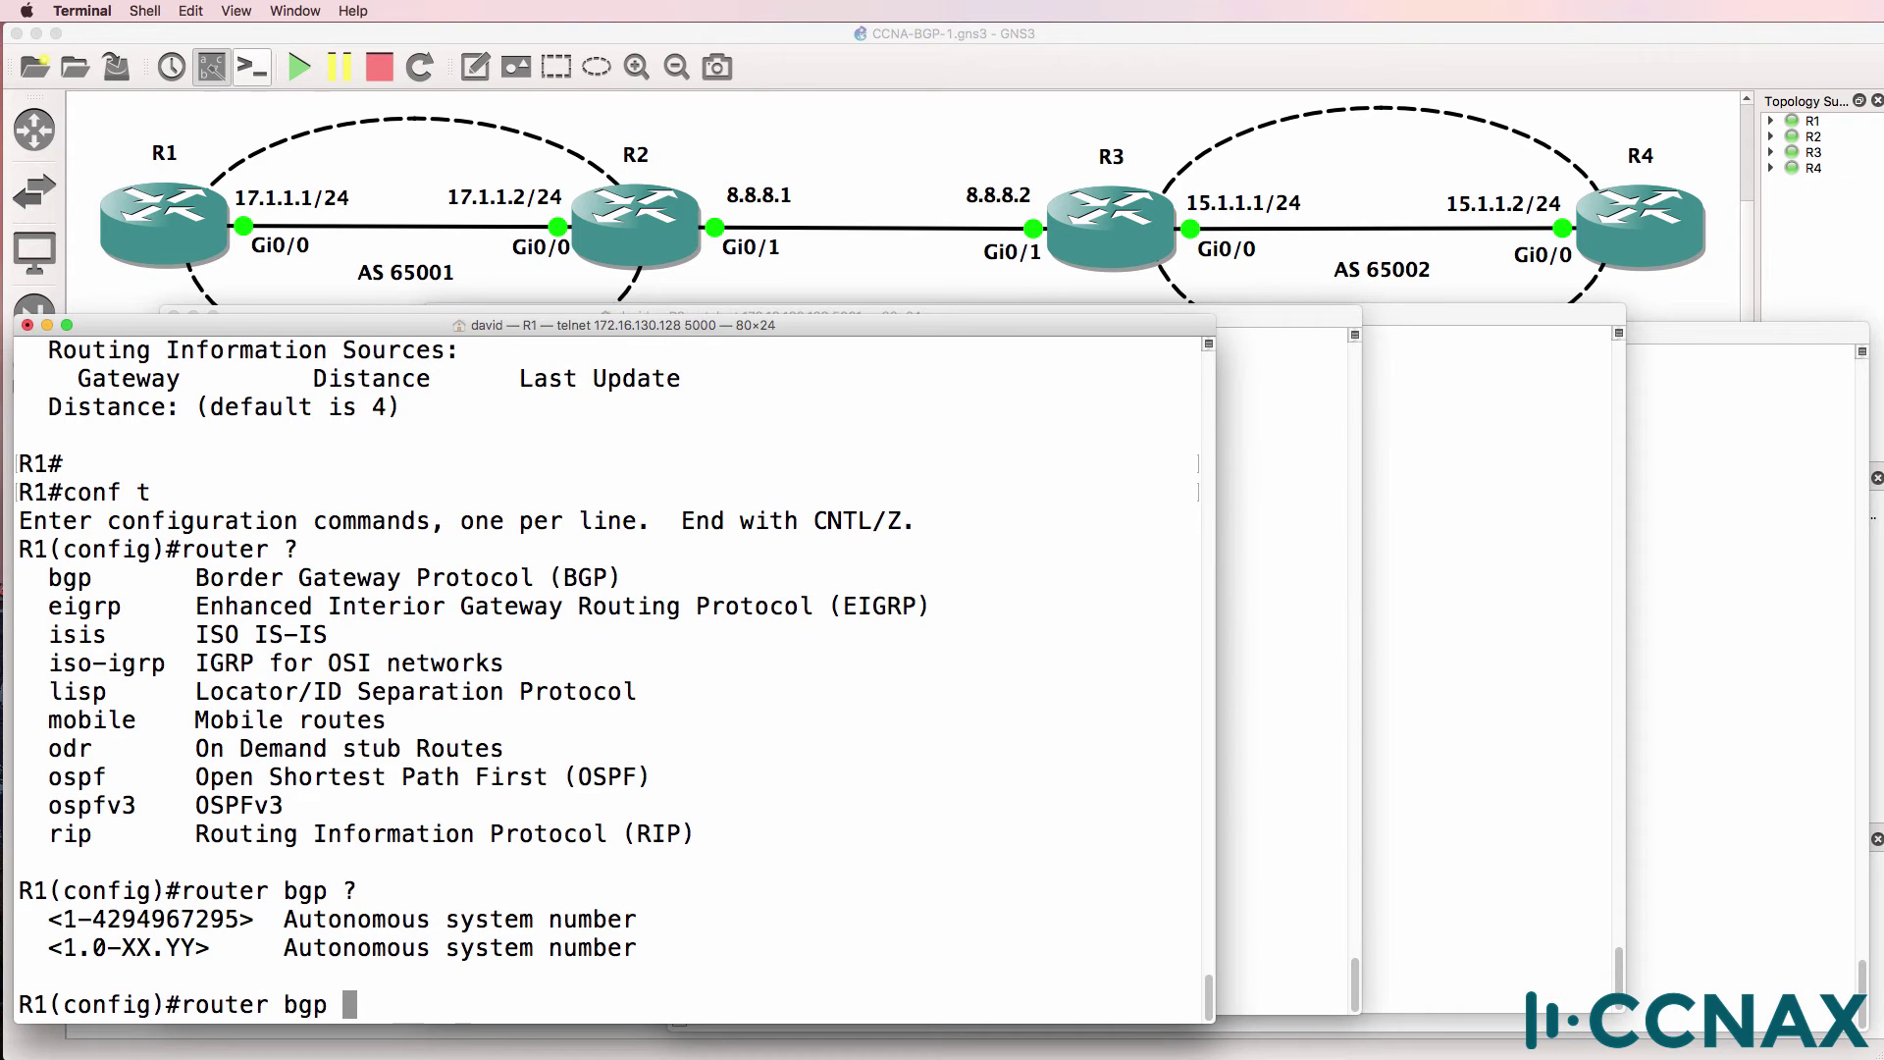
pyautogui.write('65001')
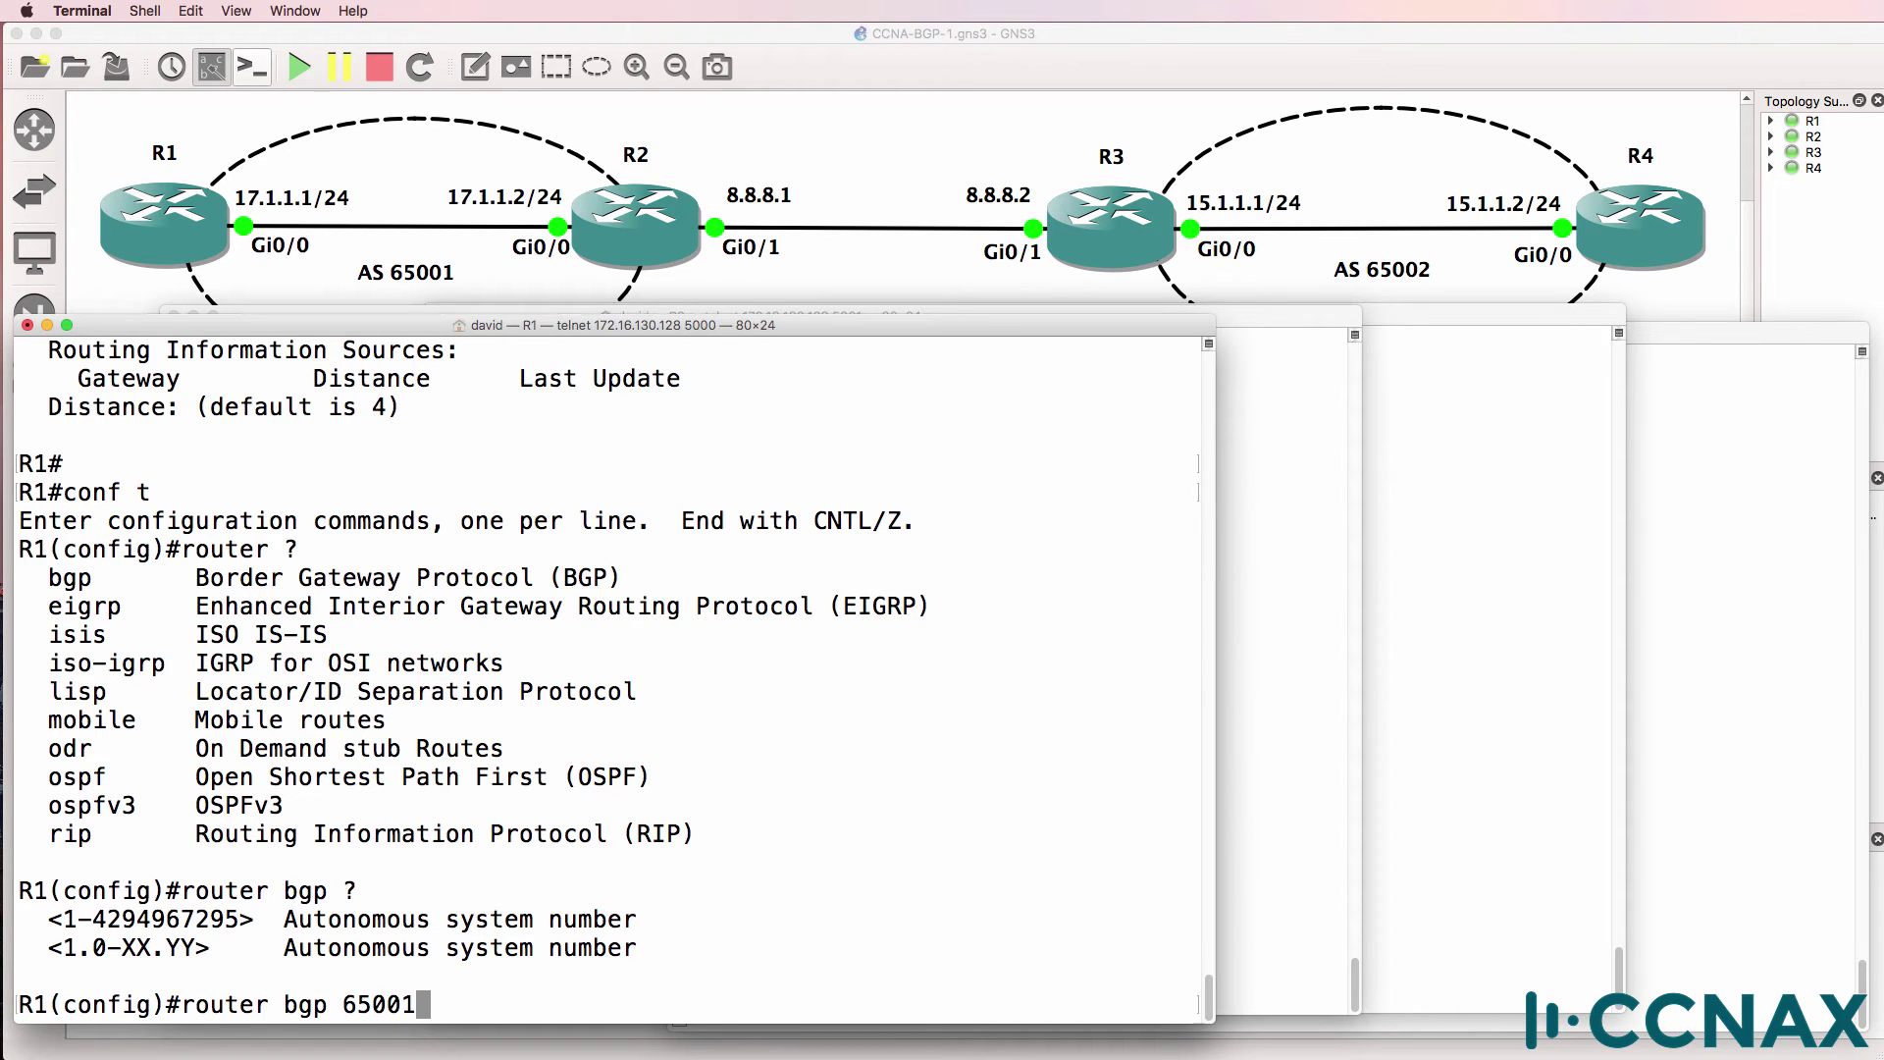
pyautogui.press('Return')
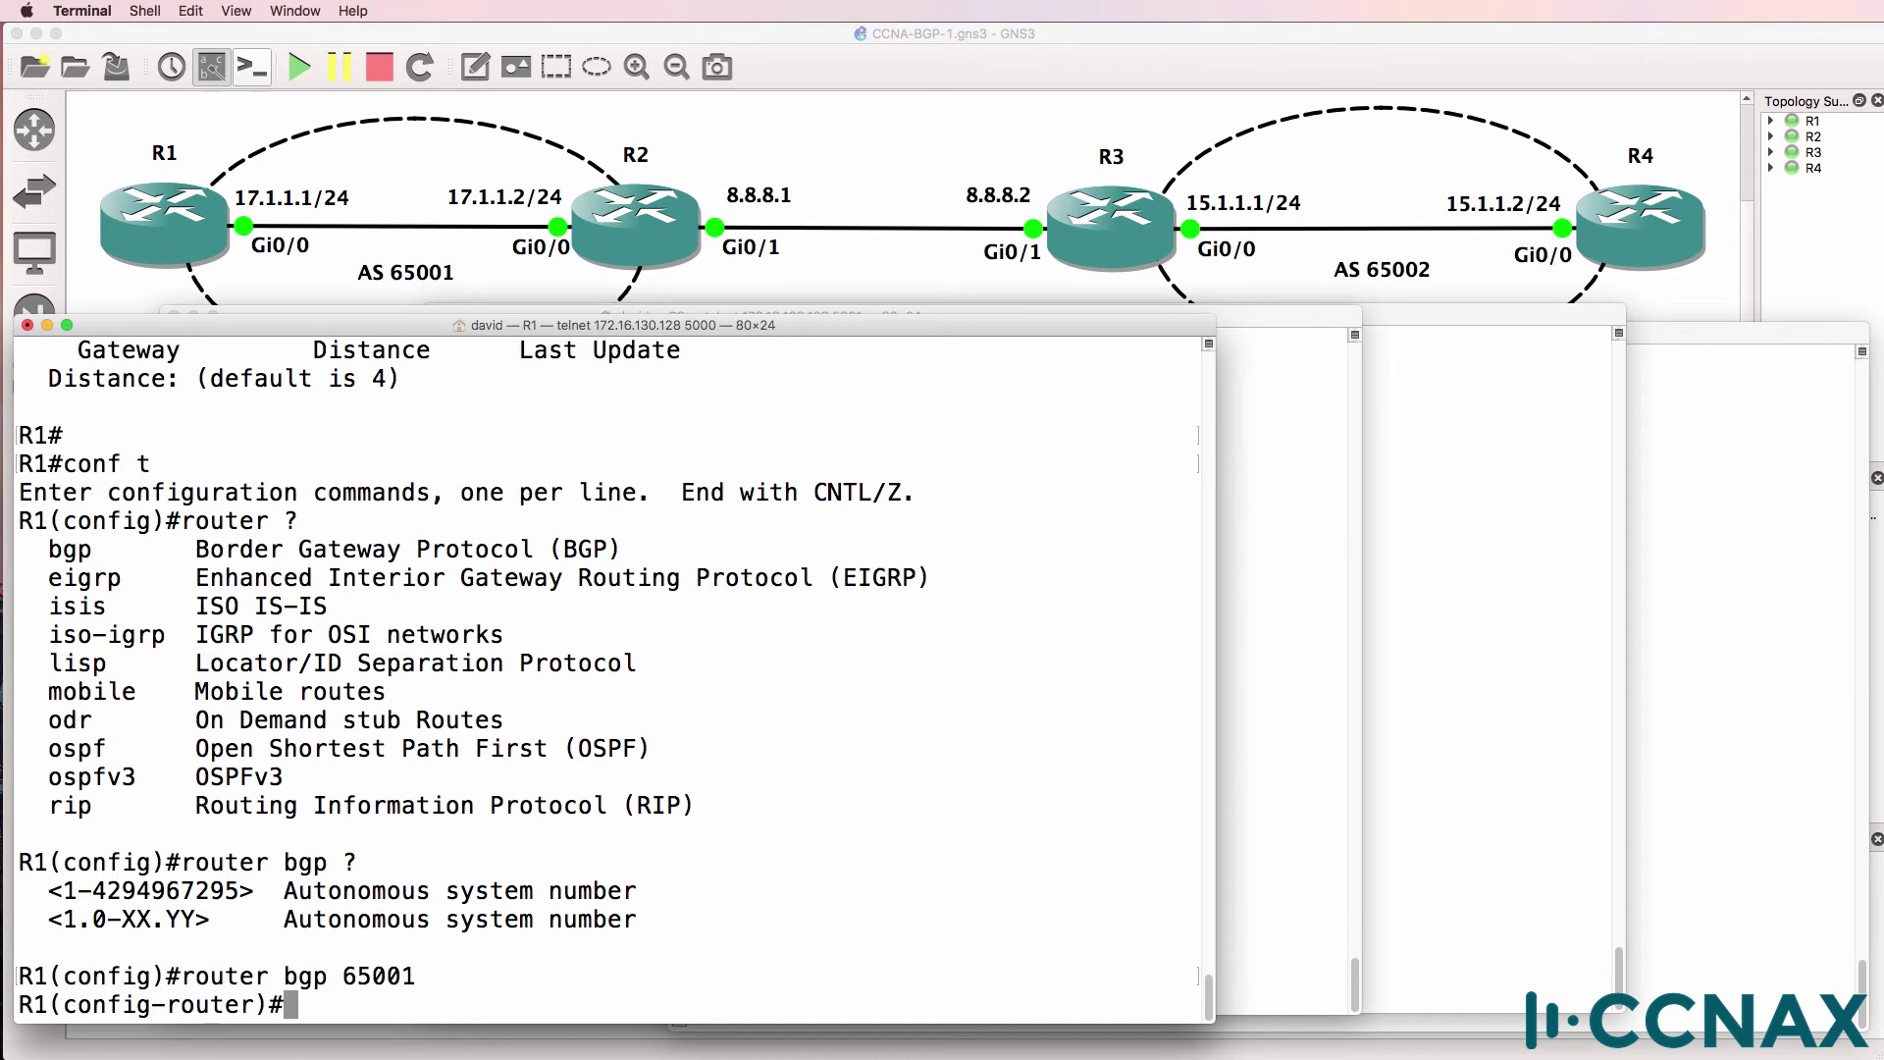
# Step: Add neighbor 17.1.1.2 with remote-as 65001 to R1's BGP process
pyautogui.write('nei')
pyautogui.press('Tab')
pyautogui.write('?')
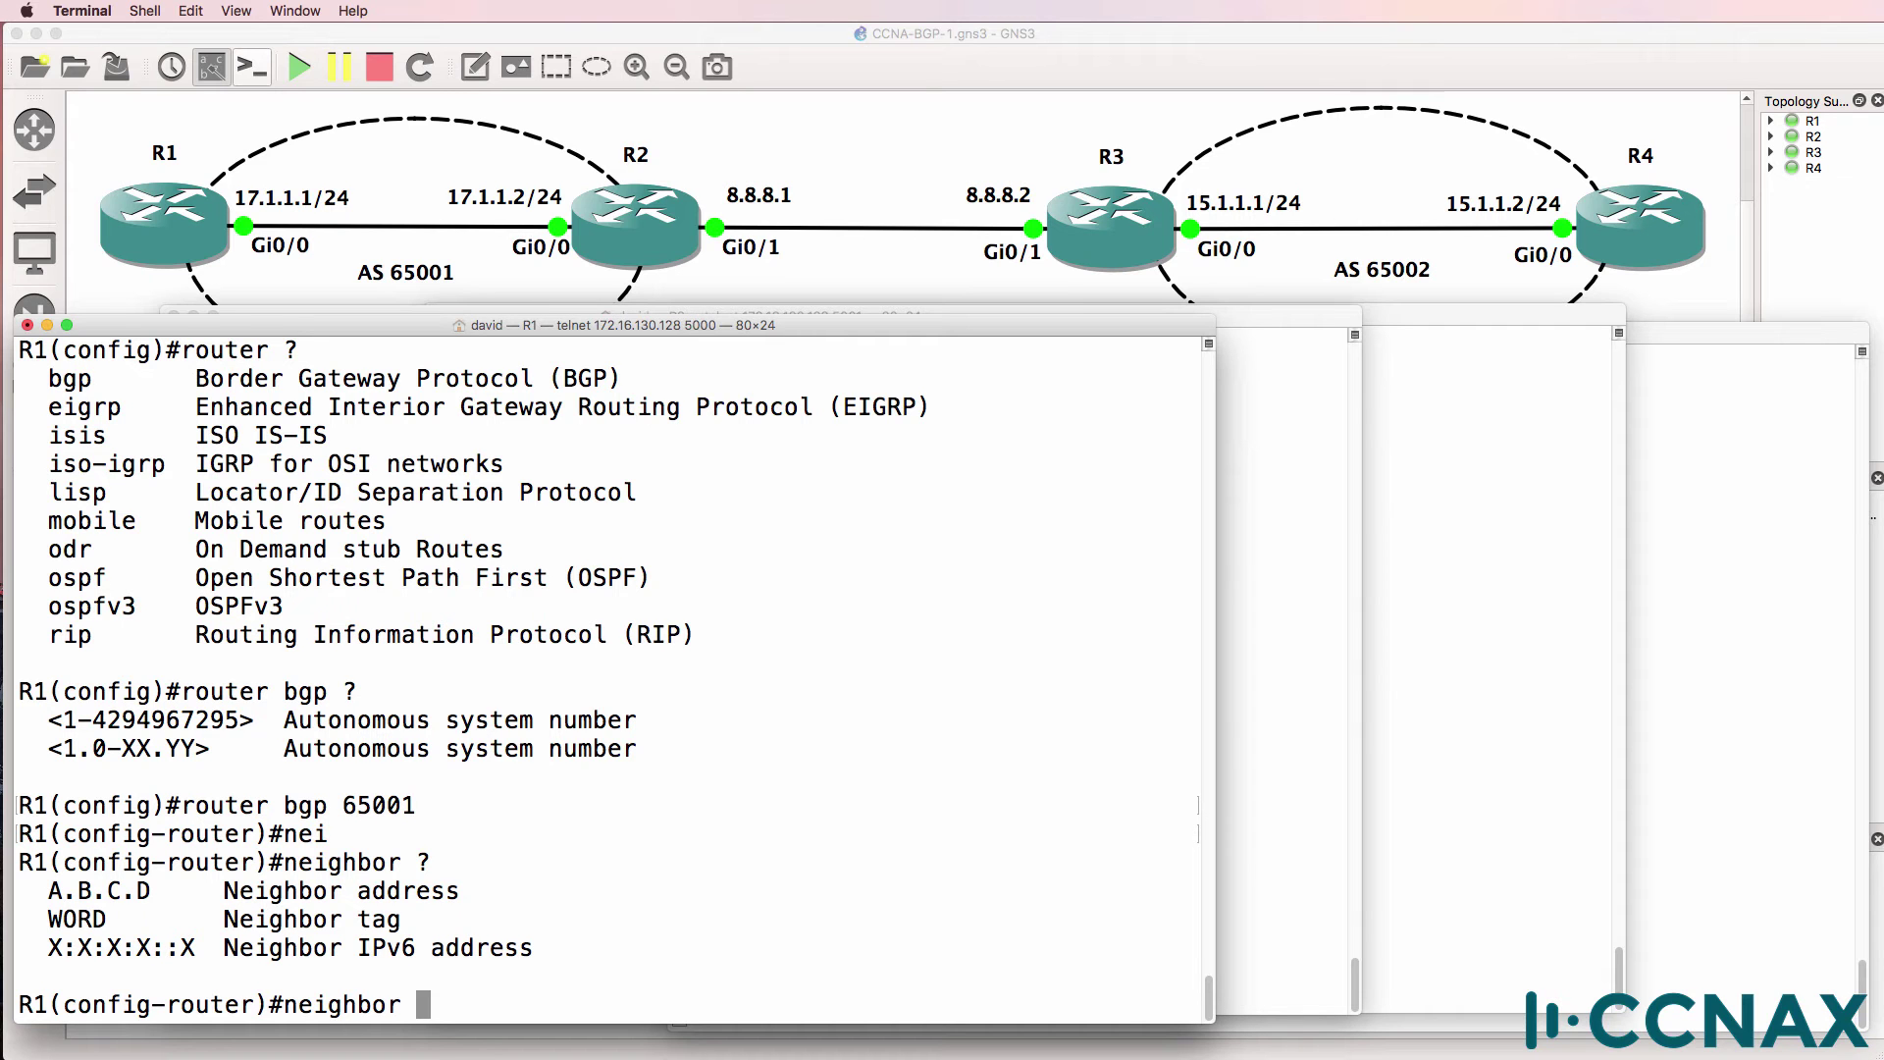
pyautogui.write('17.1.1.2')
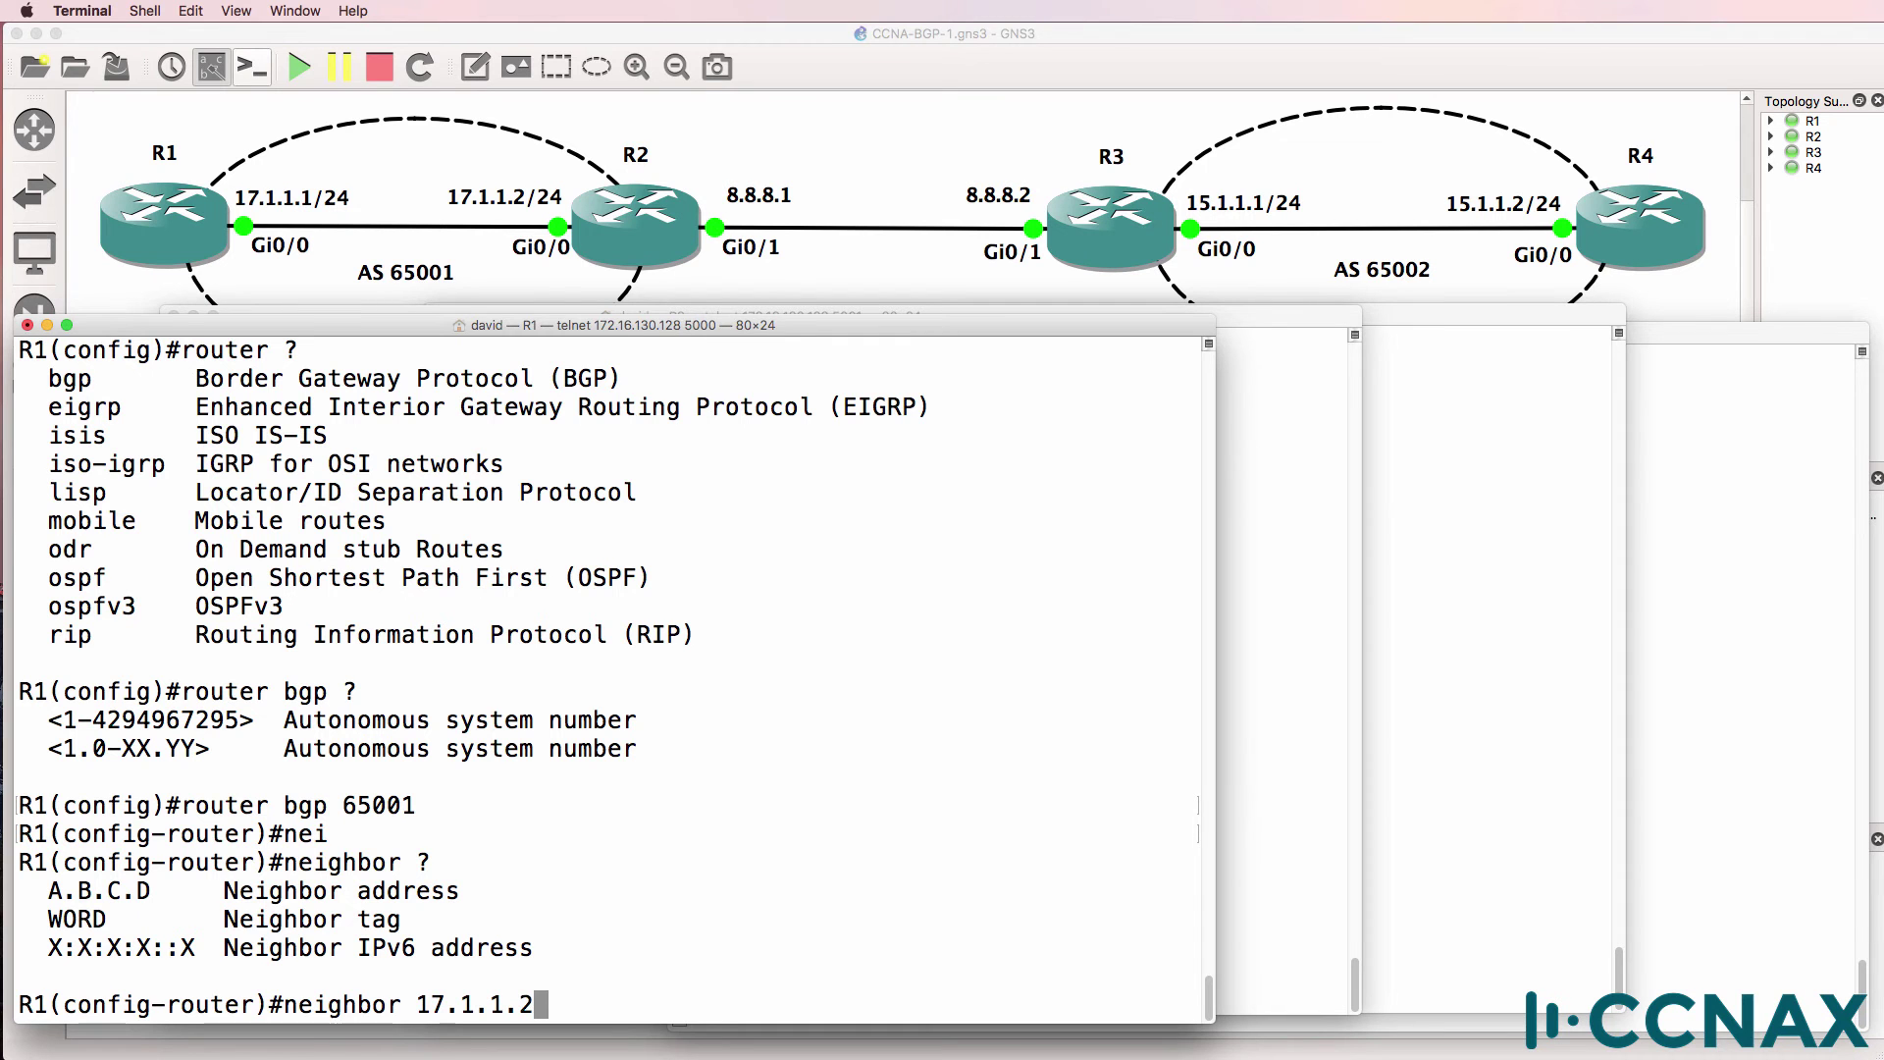
pyautogui.write(' ?')
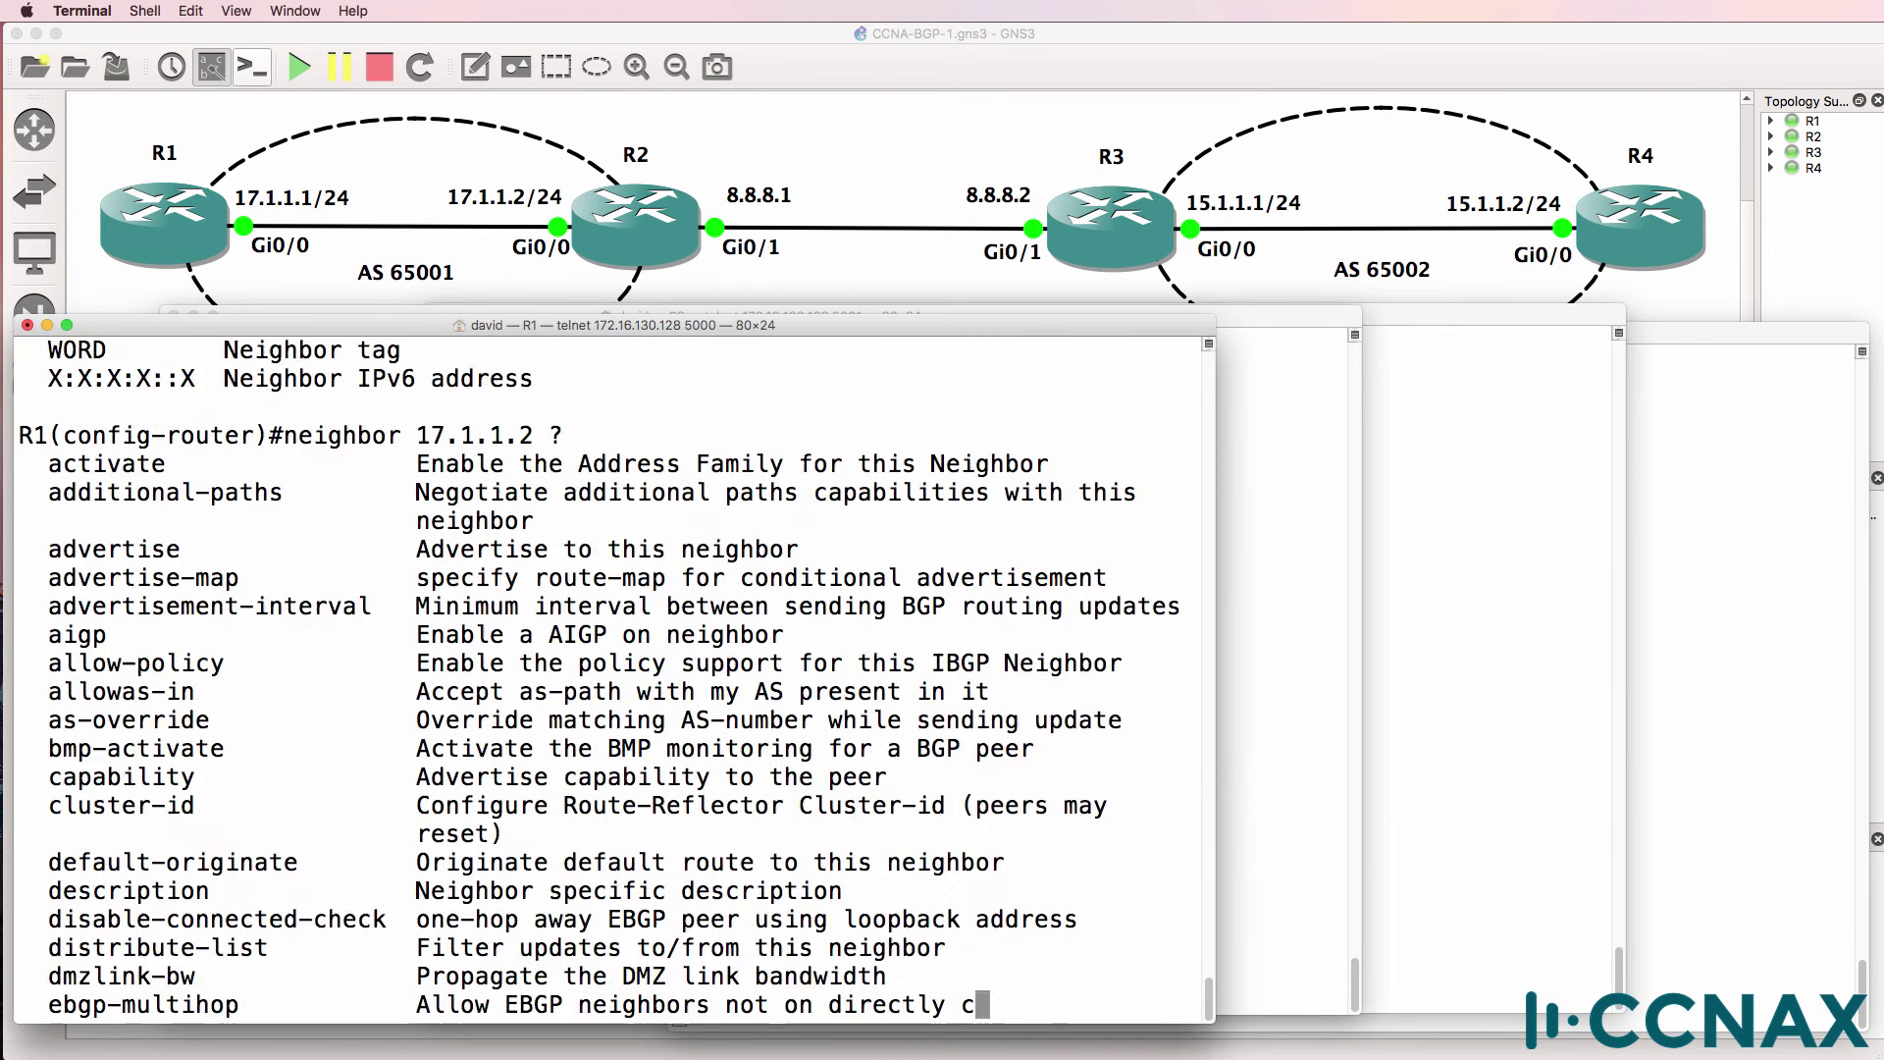
pyautogui.press('space')
pyautogui.press('space')
pyautogui.write('re')
pyautogui.press('Tab')
pyautogui.write('mot')
pyautogui.press('Tab')
pyautogui.write('?')
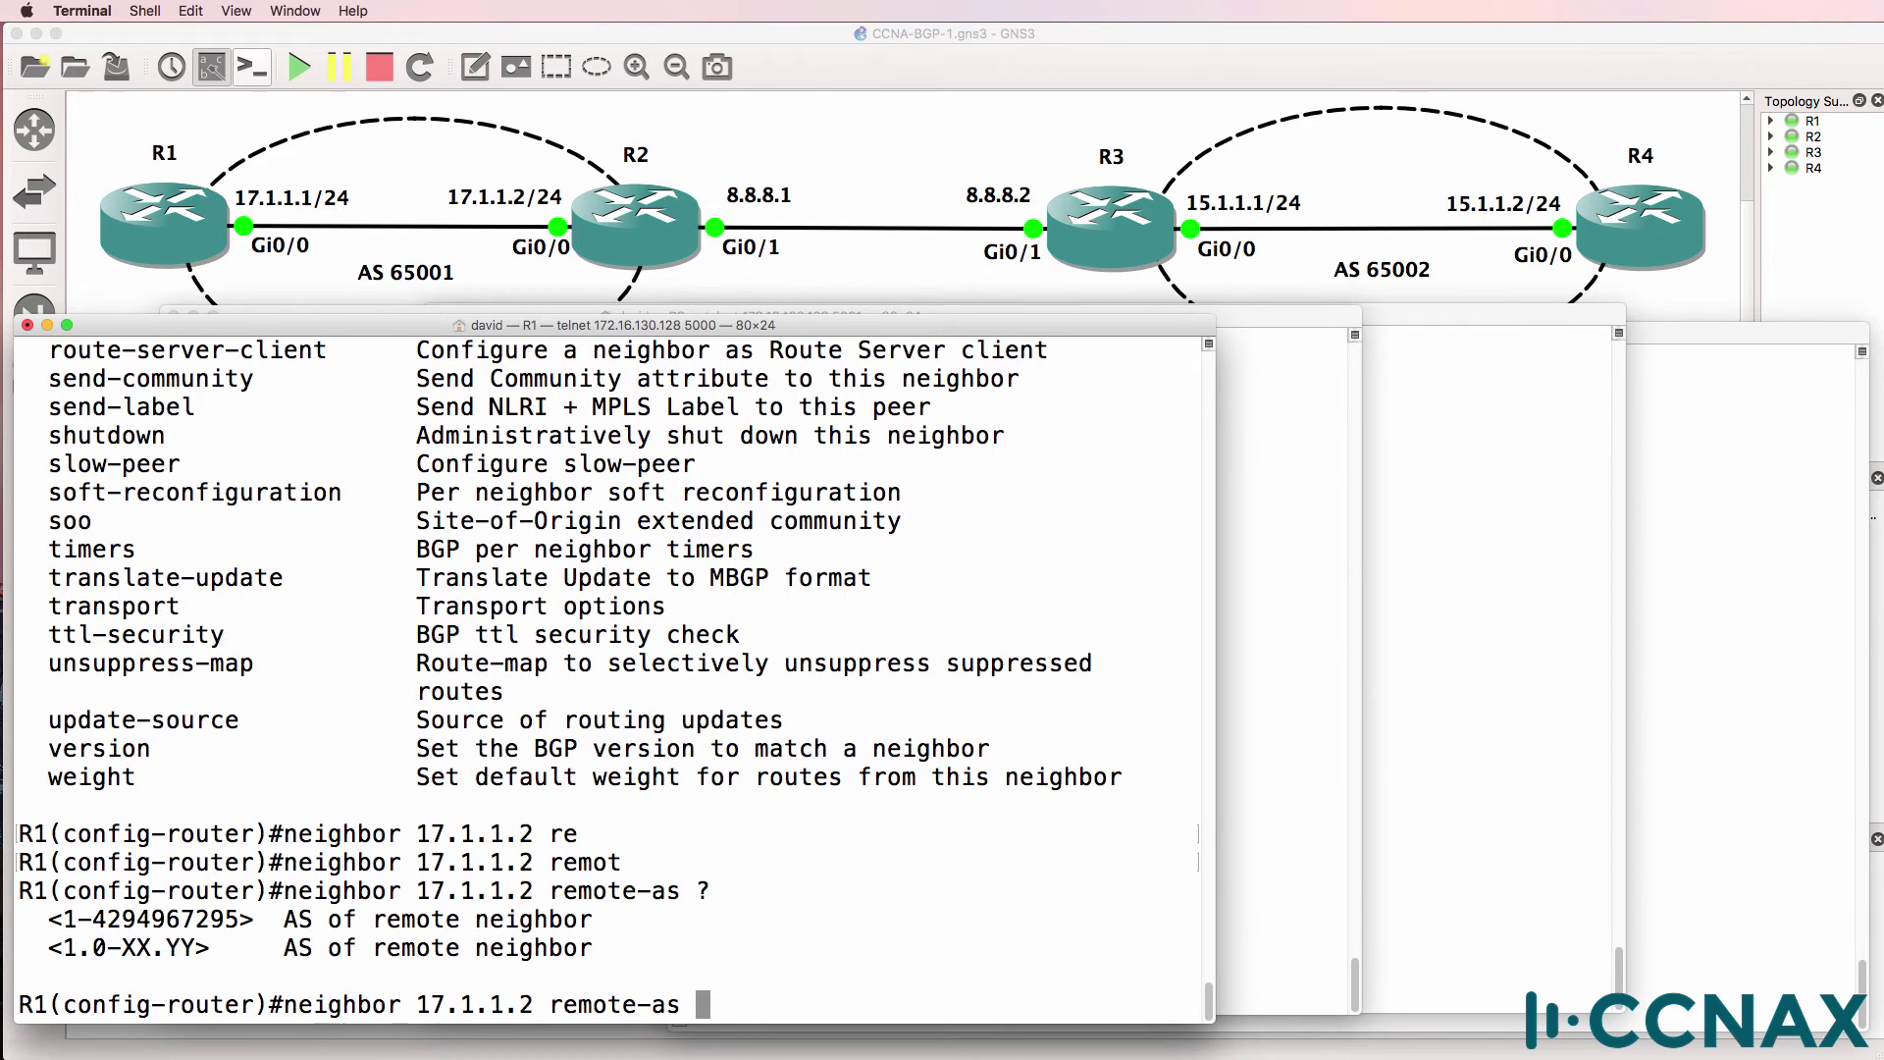
pyautogui.write('6500')
pyautogui.write('1')
pyautogui.press('Return')
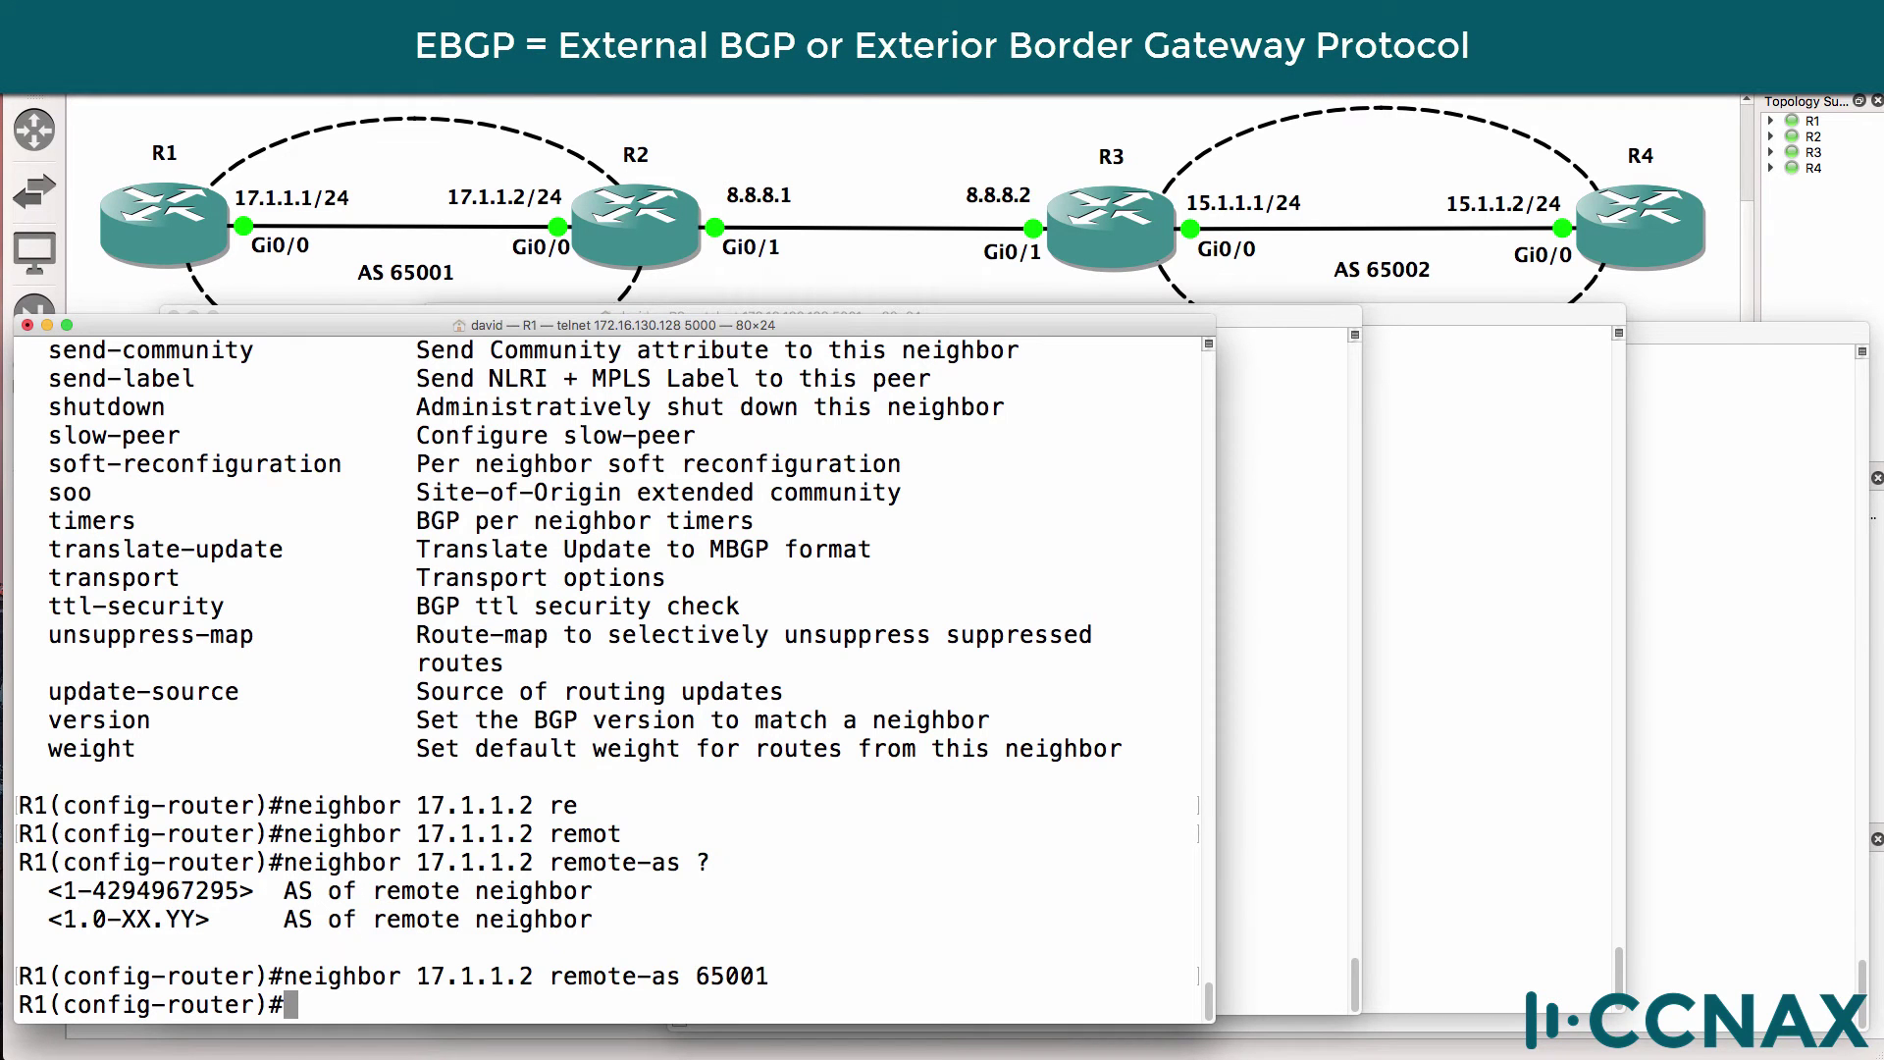
# Step: Advertise network 17.1.1.0 mask 255.255.255.0 in R1's BGP
pyautogui.write('net')
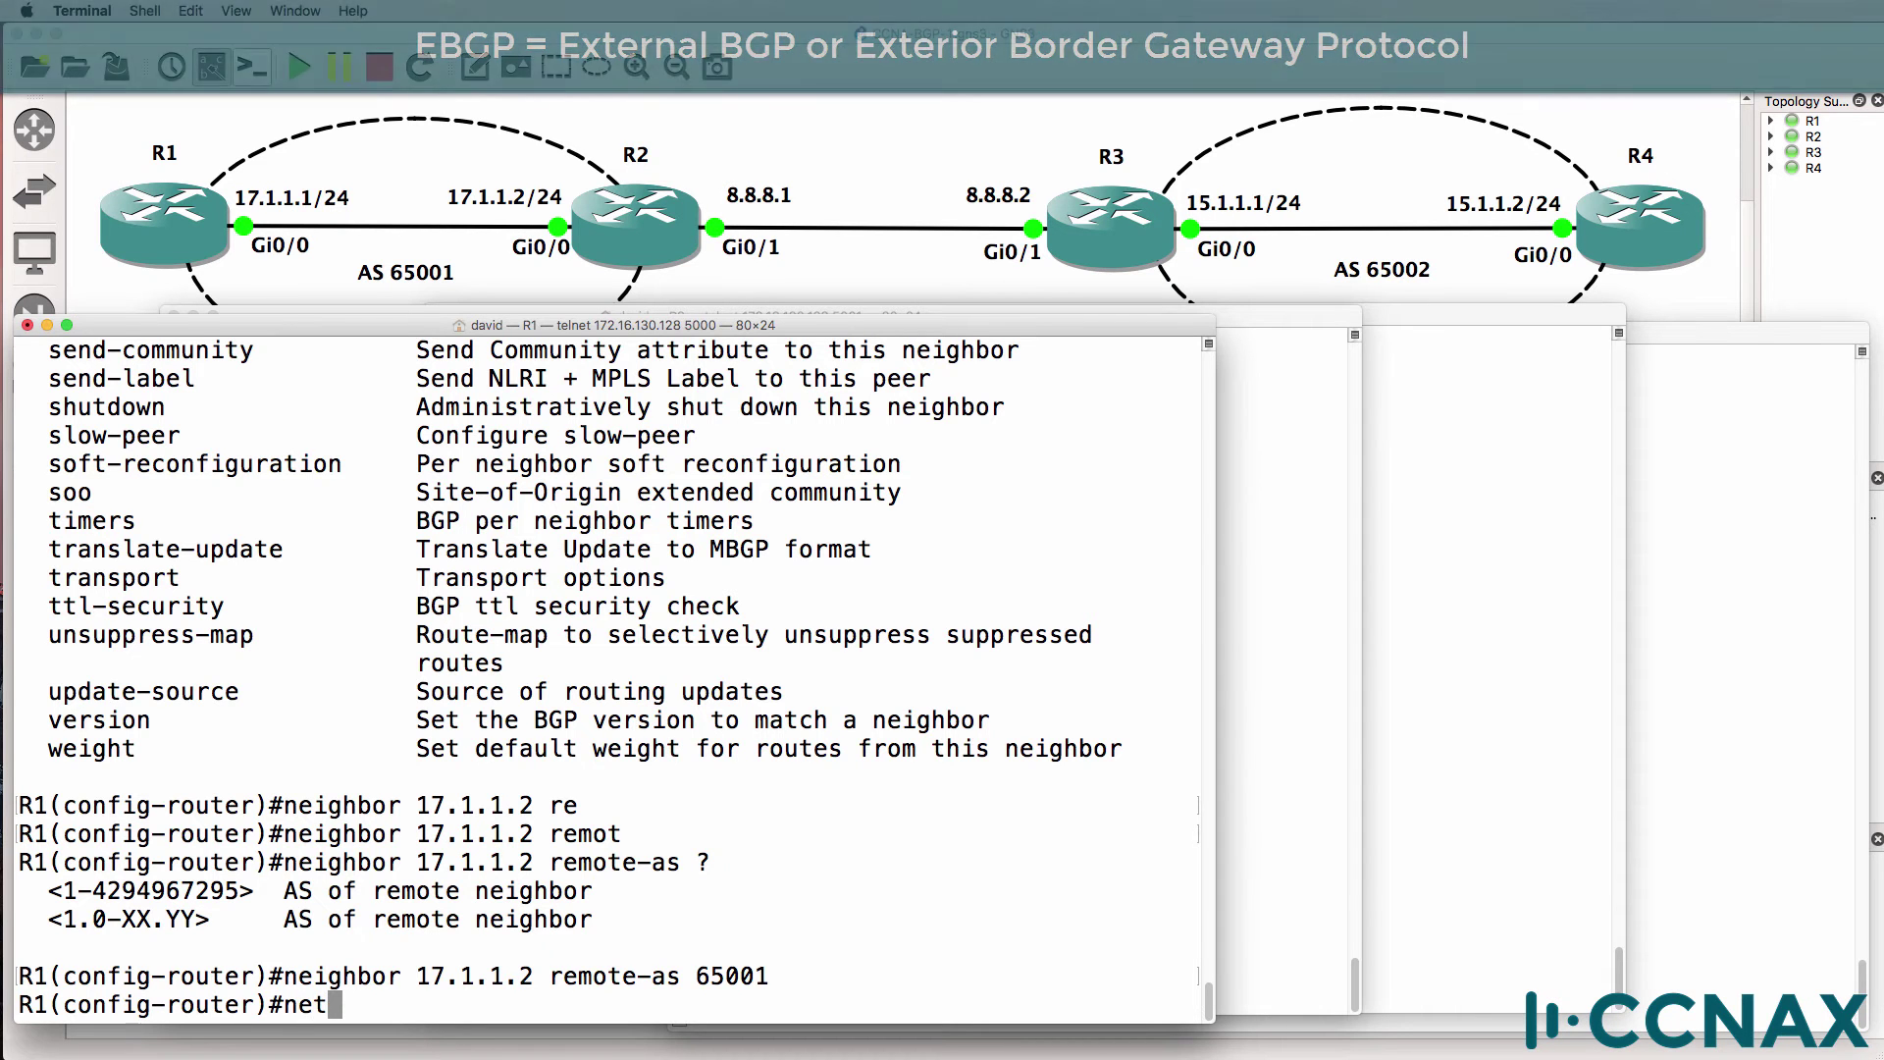
pyautogui.press('Tab')
pyautogui.write('17.1.1.0 ')
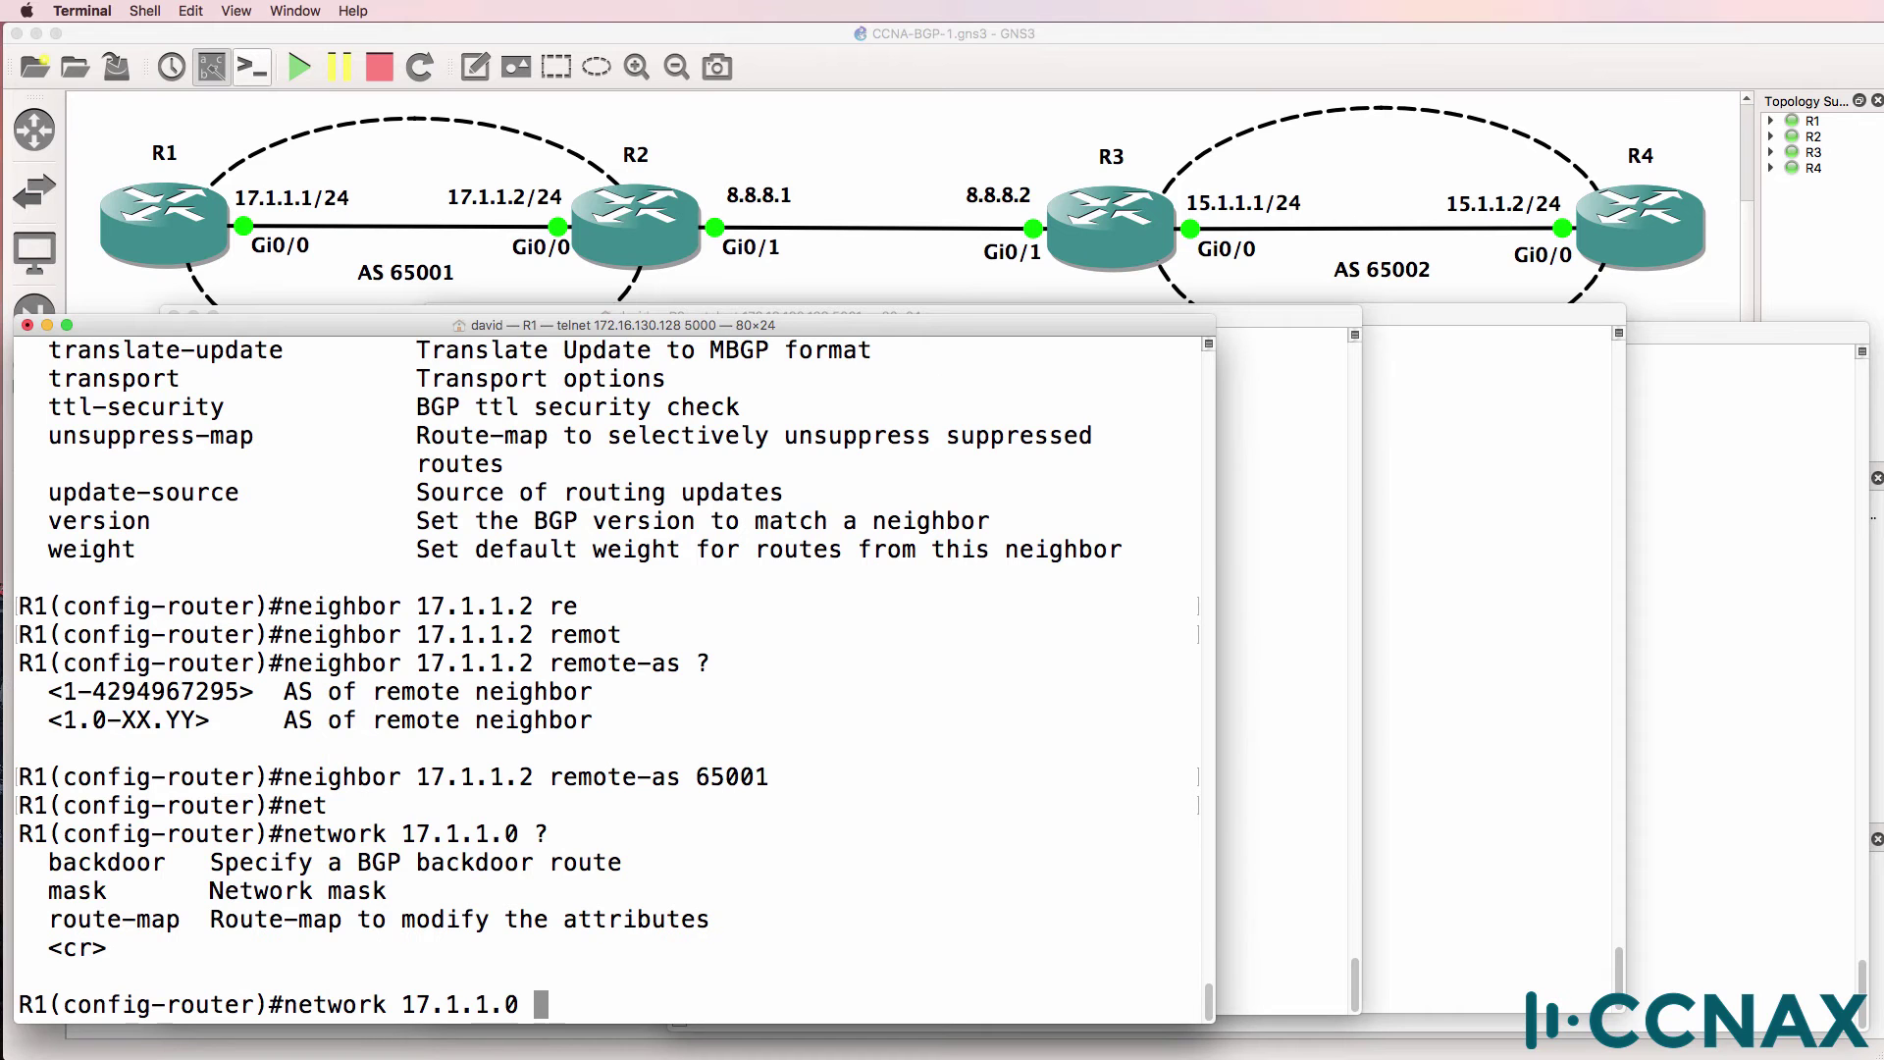
pyautogui.write('?mask ?255.255.255.0')
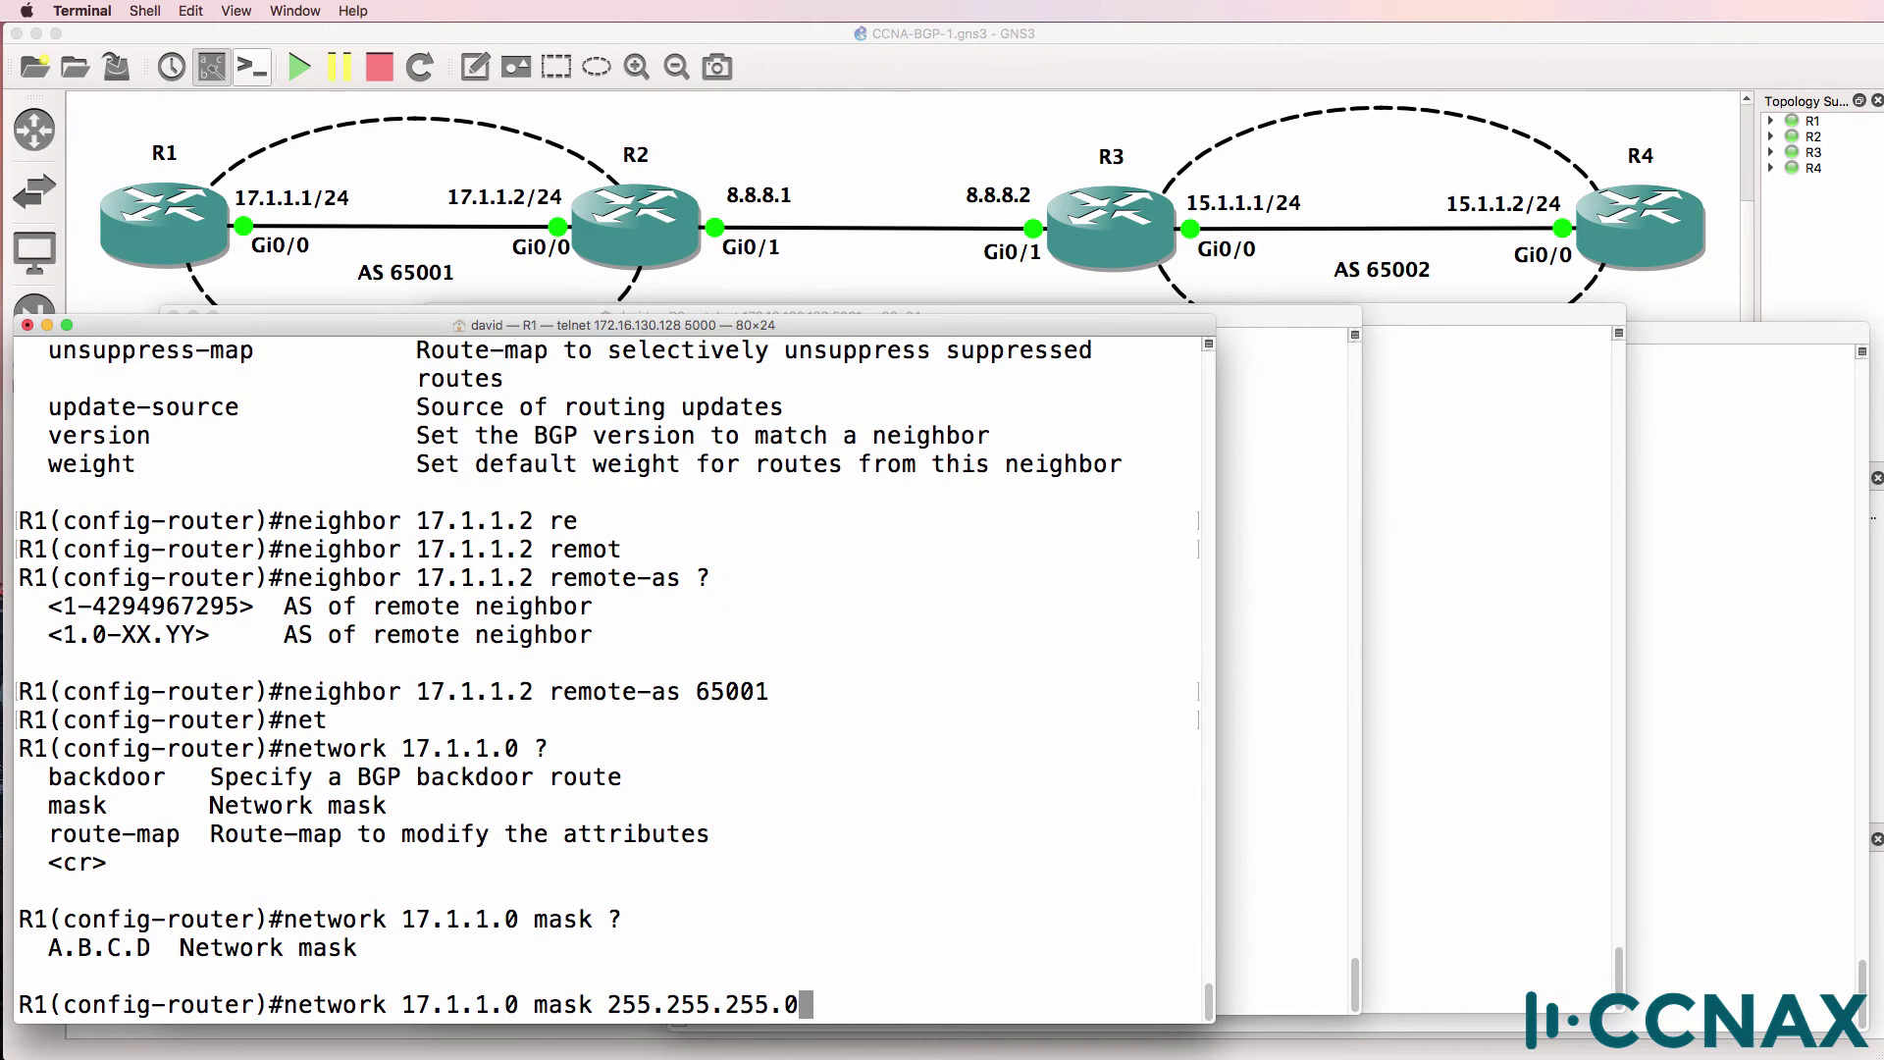
pyautogui.press('Return')
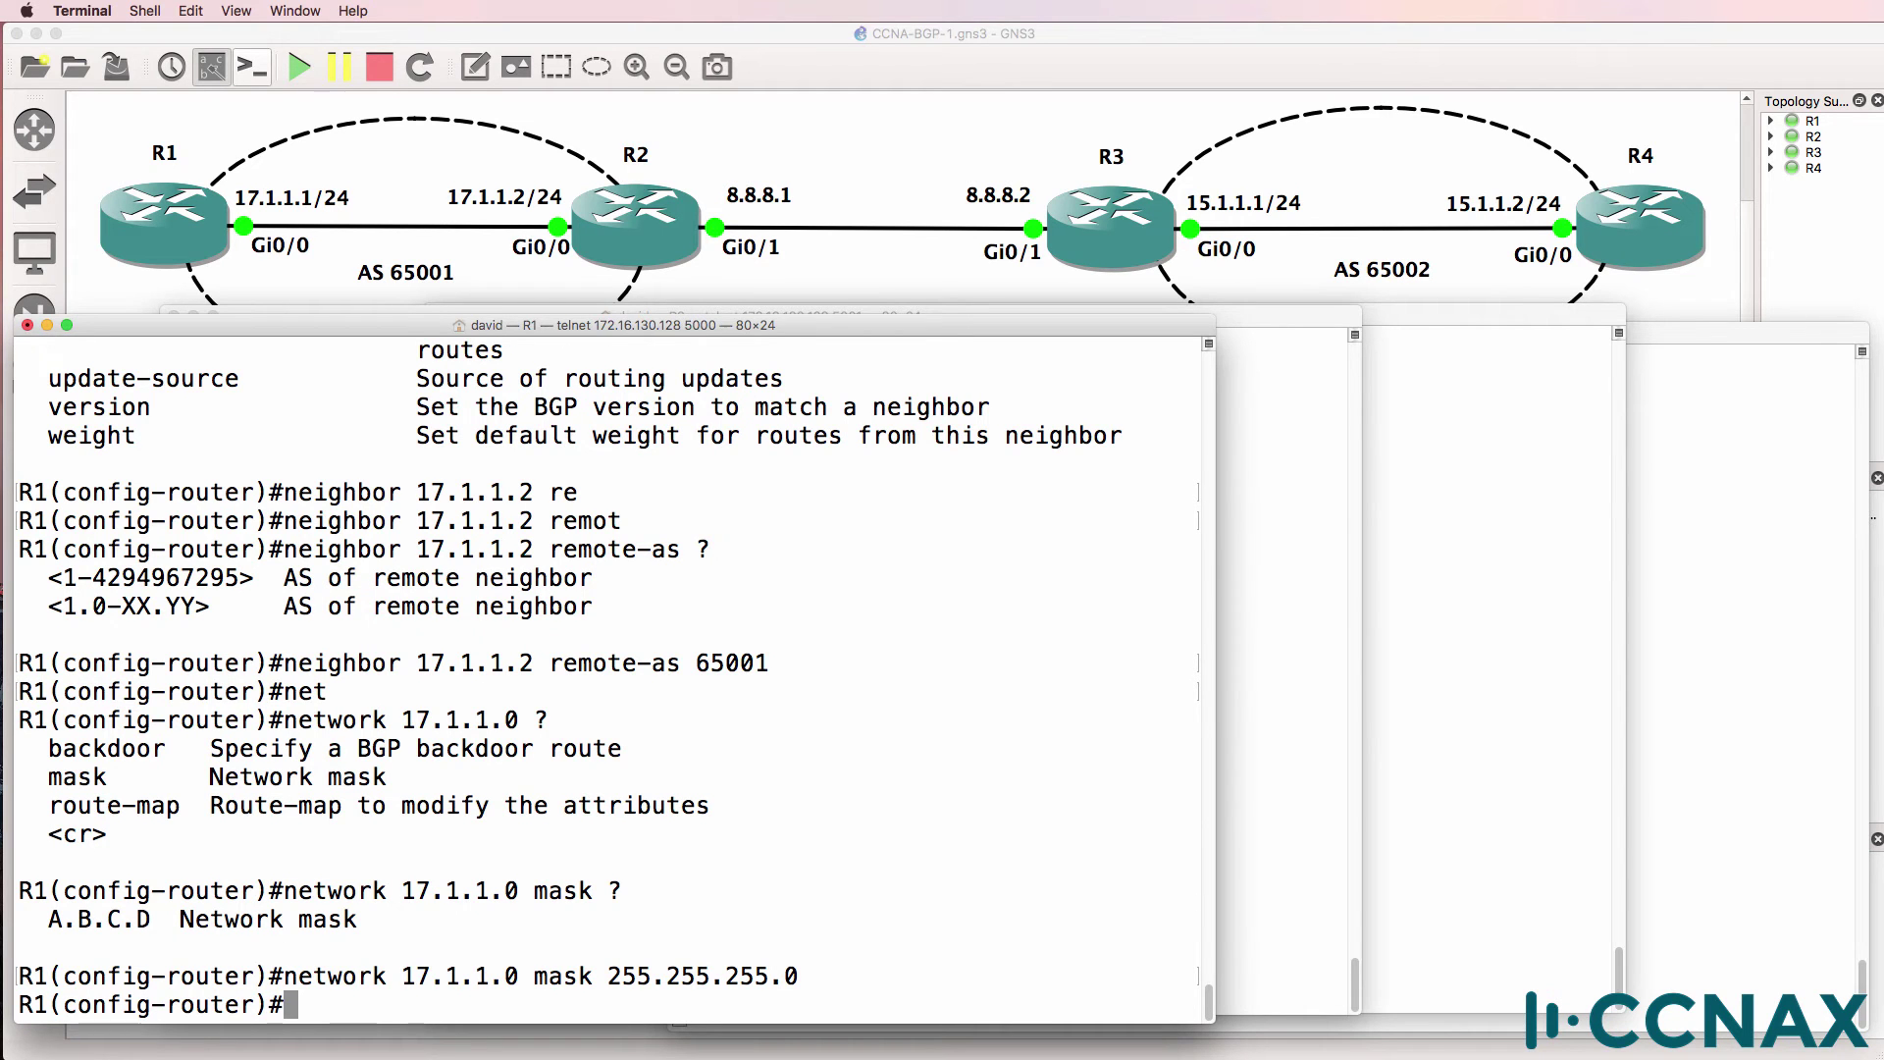
# Step: Leave config mode and view R1's BGP table, noting router ID 17.1.1.1
pyautogui.write('end')
pyautogui.press('Return')
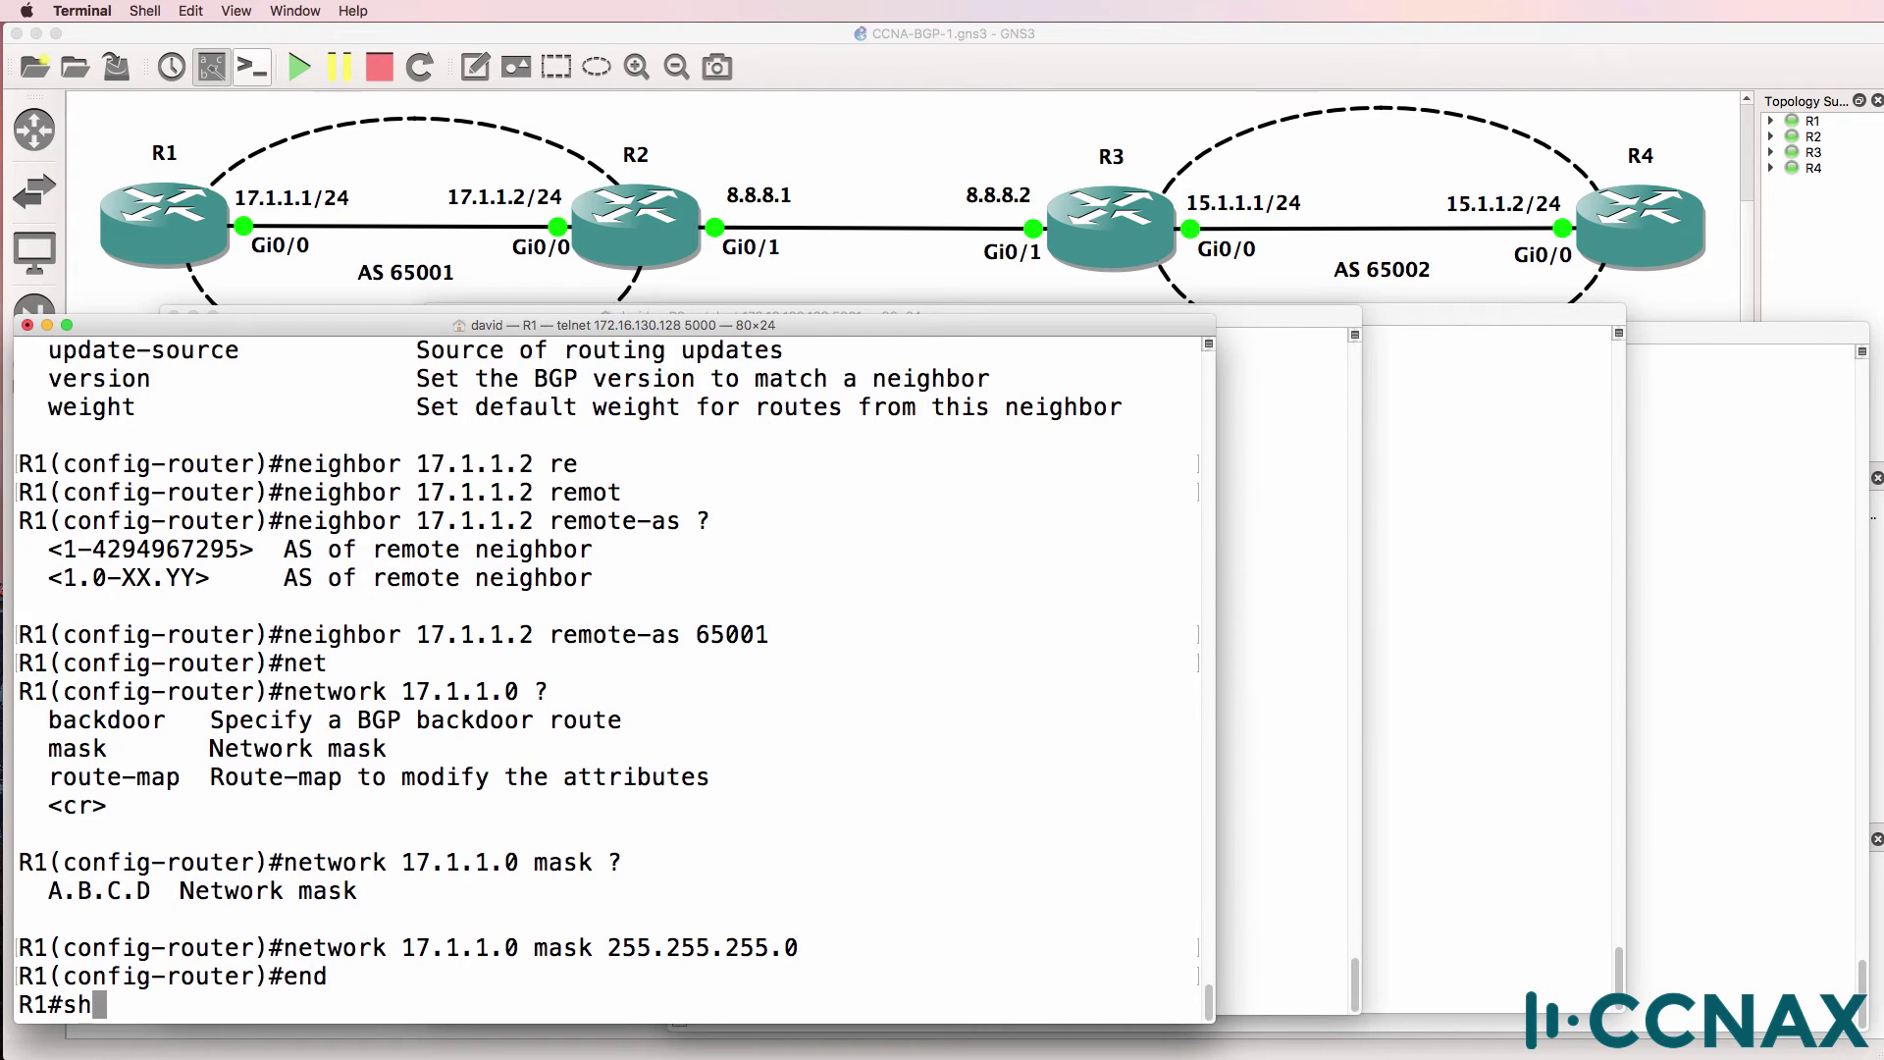
pyautogui.write('sh ip bgp')
pyautogui.press('Return')
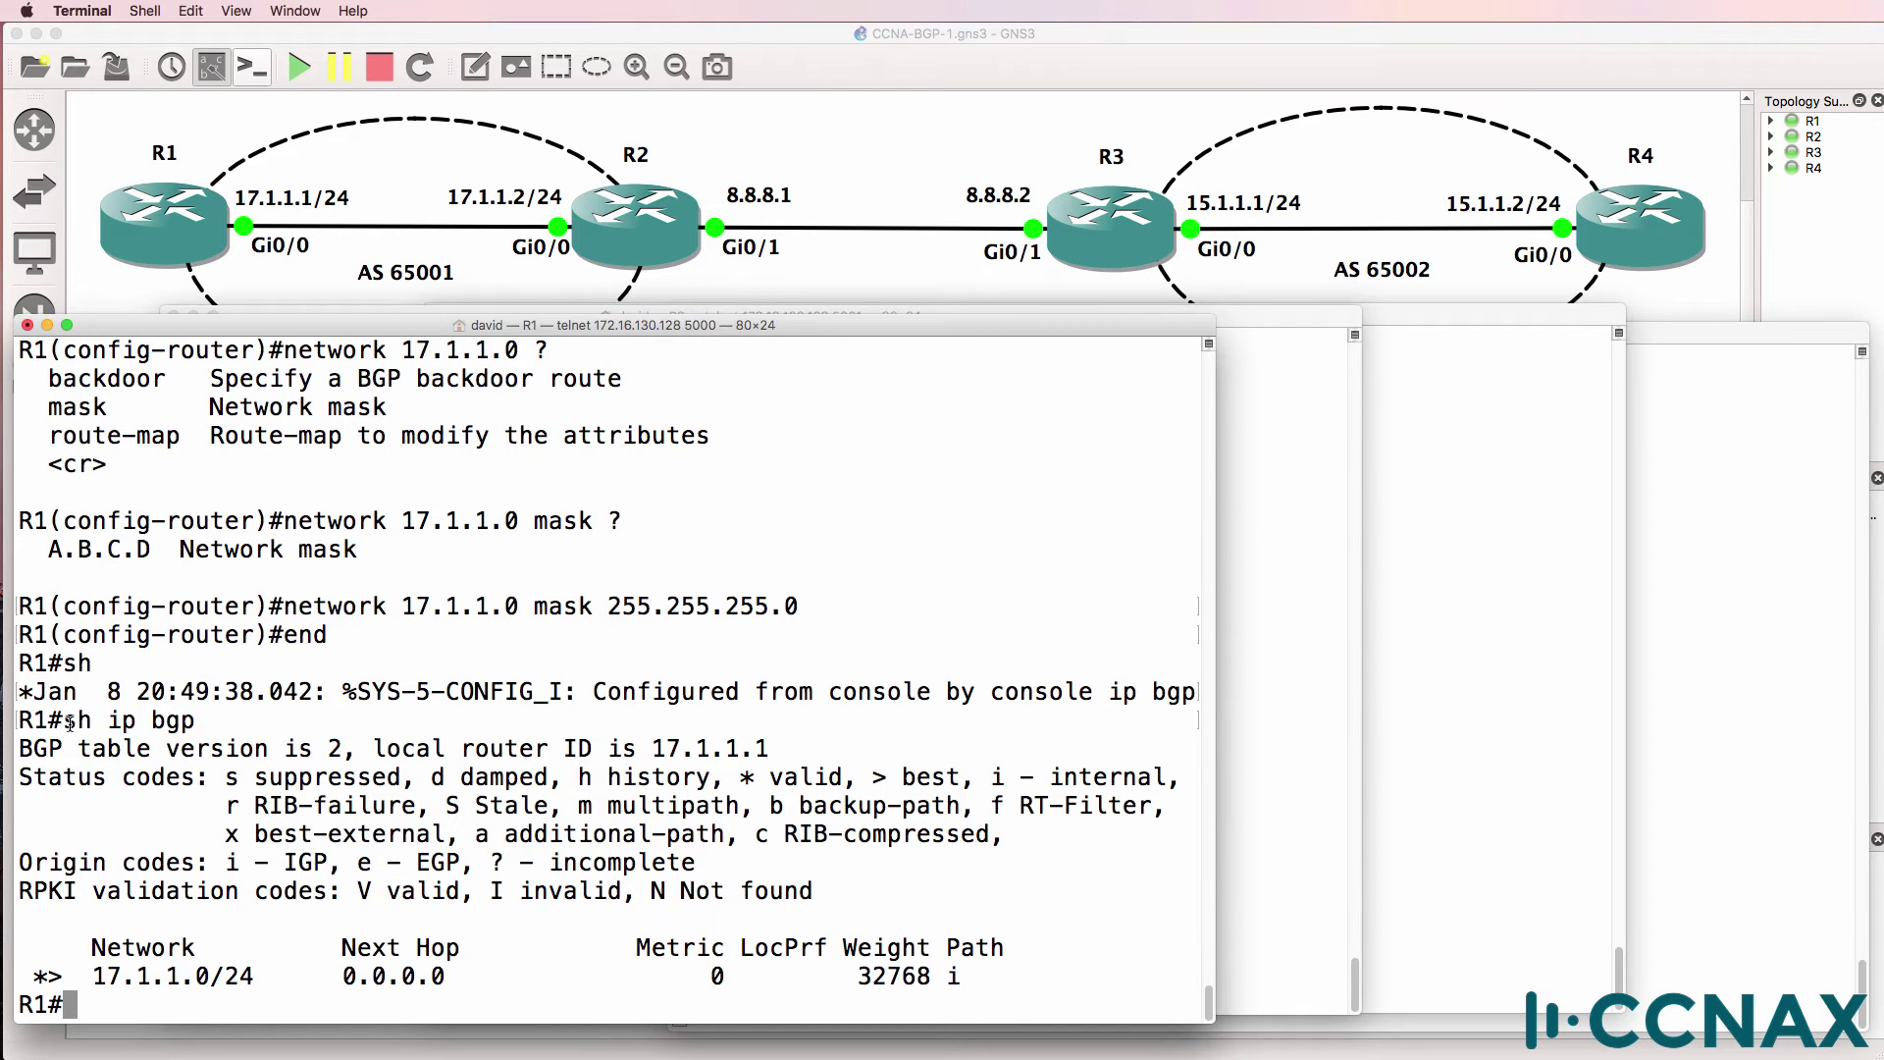
pyautogui.moveTo(65, 726); pyautogui.dragTo(211, 715)
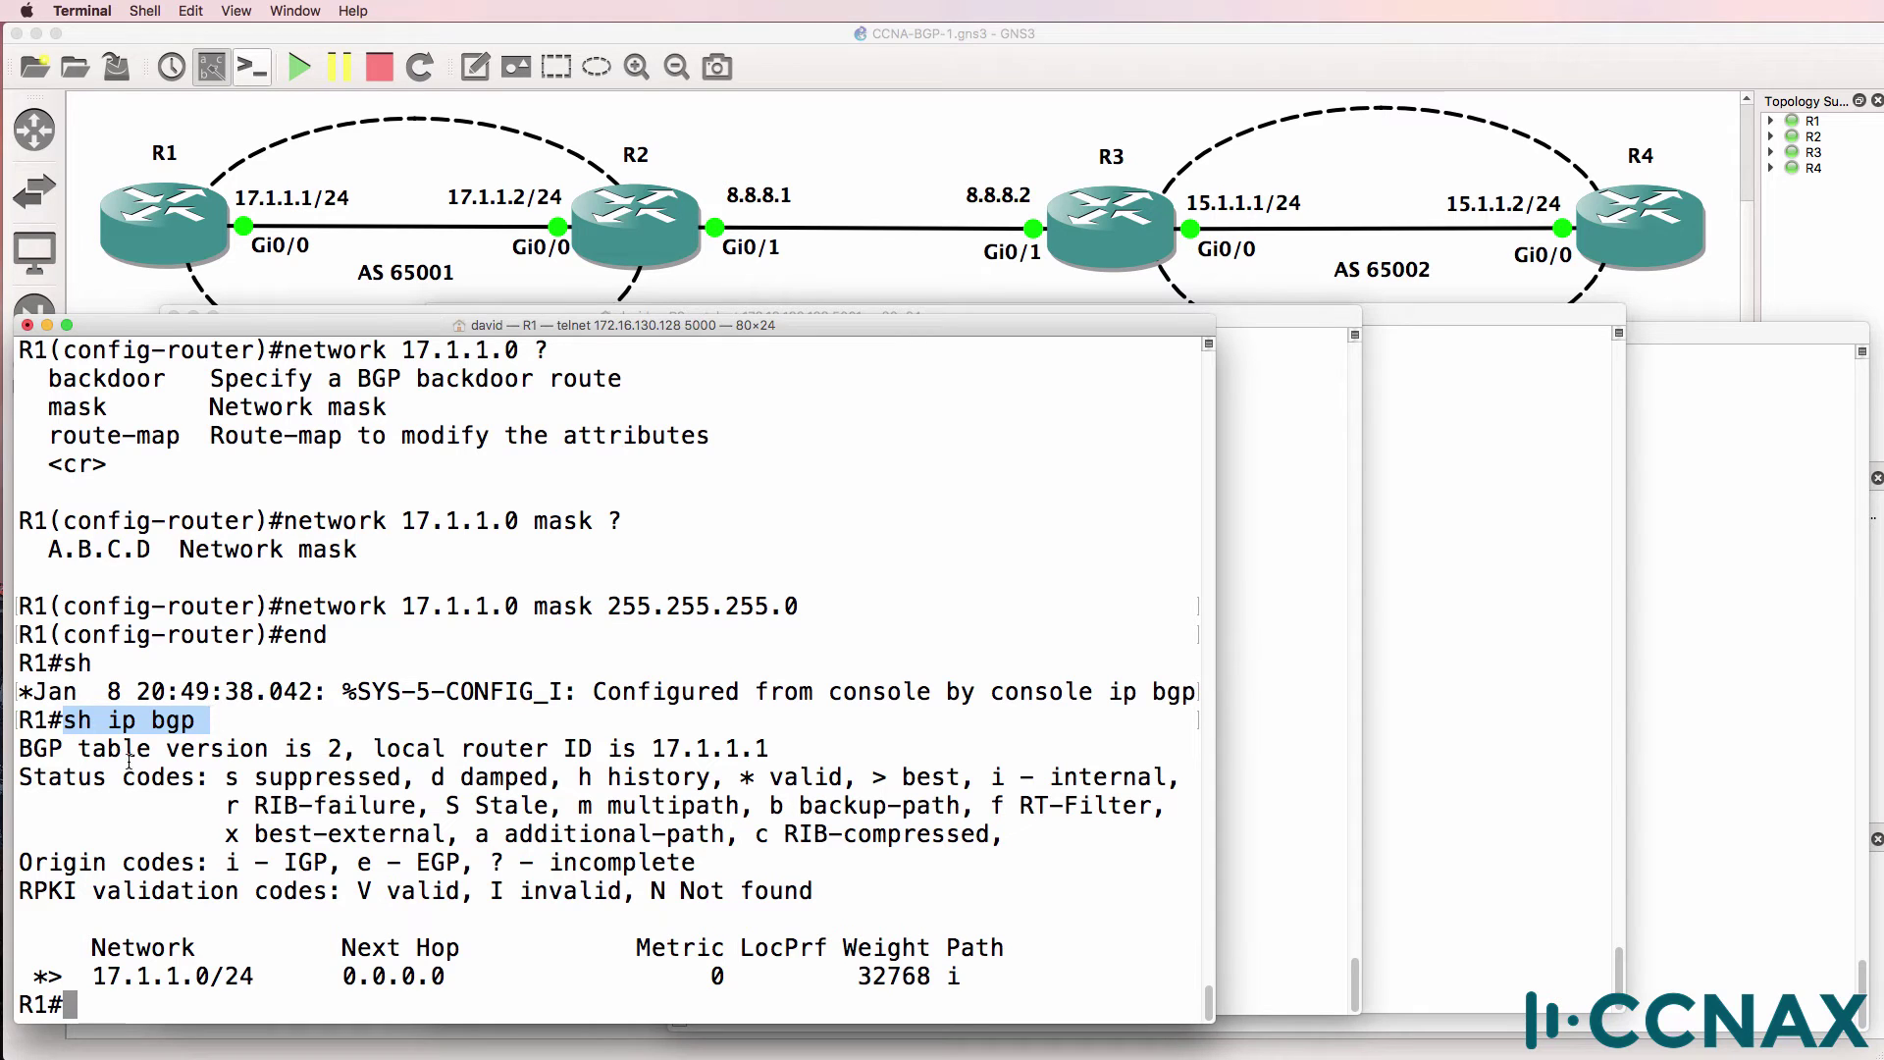
pyautogui.moveTo(21, 748); pyautogui.dragTo(343, 749)
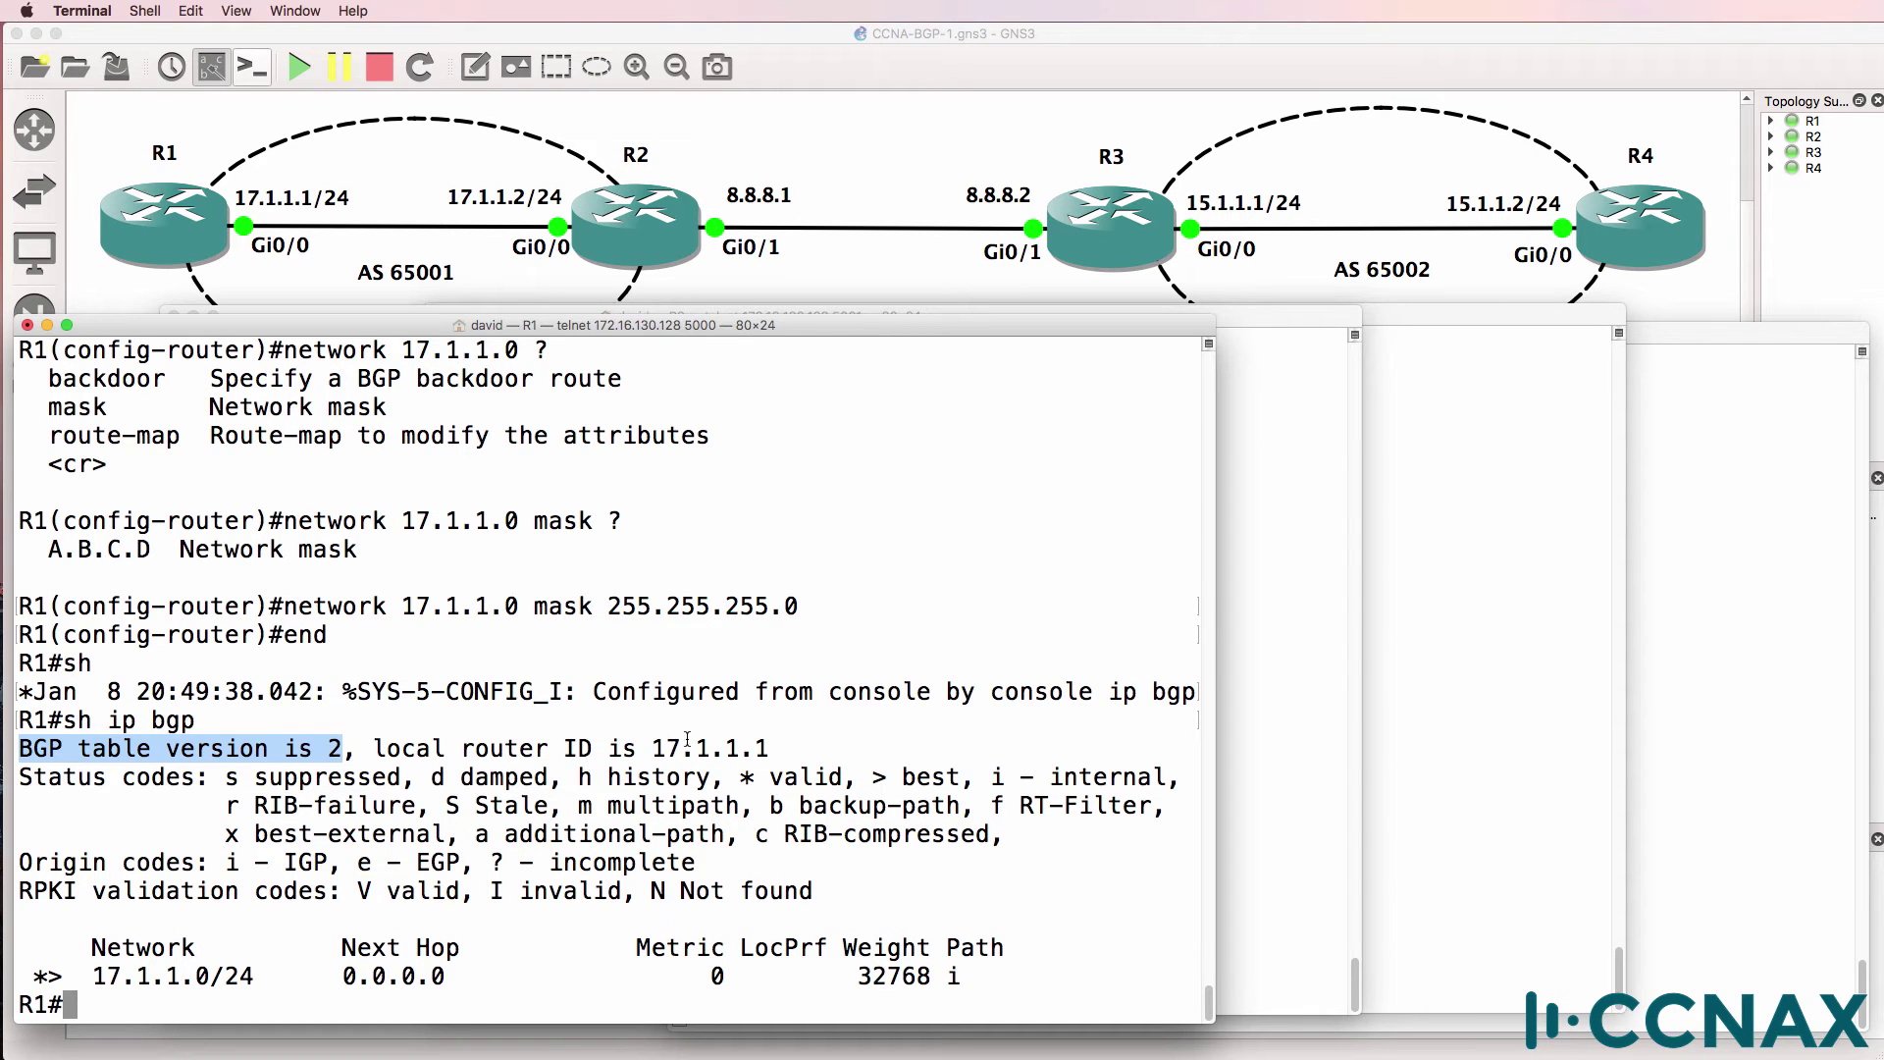
pyautogui.moveTo(651, 747); pyautogui.dragTo(772, 747)
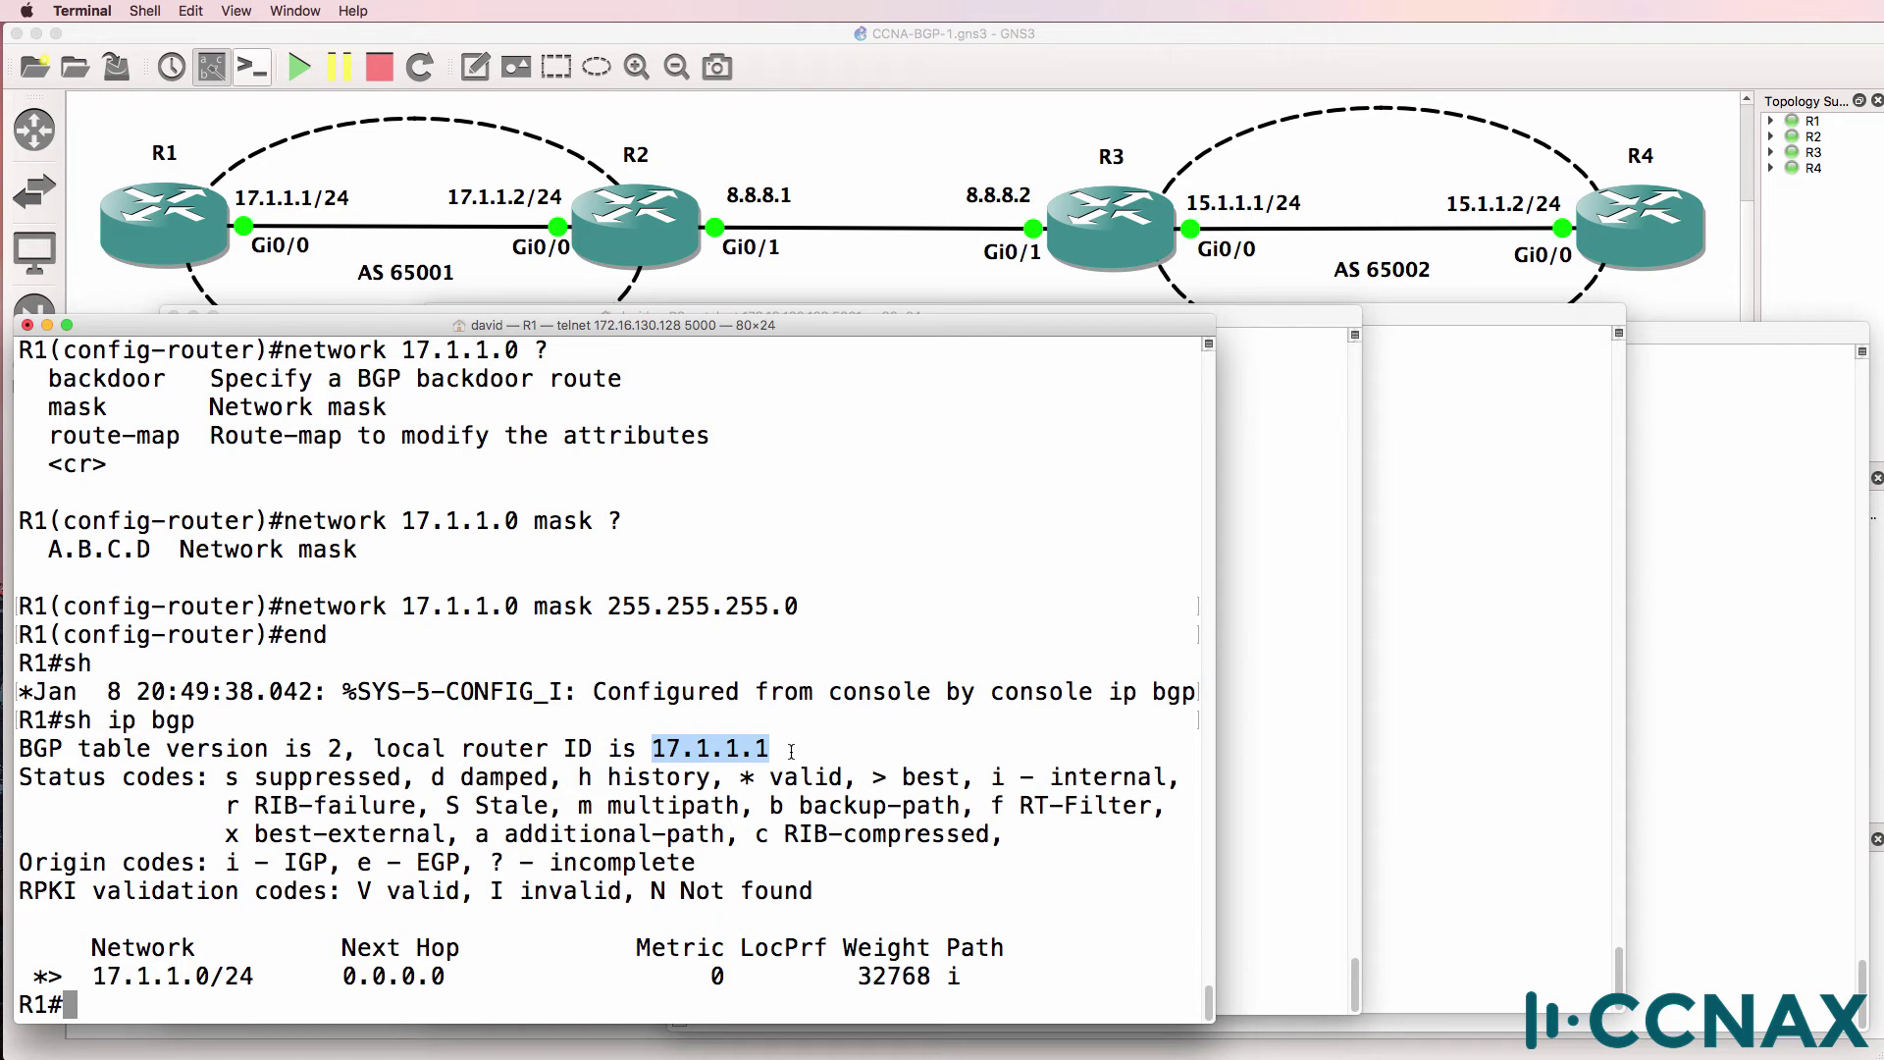
# Step: List R1's interfaces with show ip int brief, confirming address 17.1.1.1
pyautogui.write('sh ip int rbief')
pyautogui.press('Return')
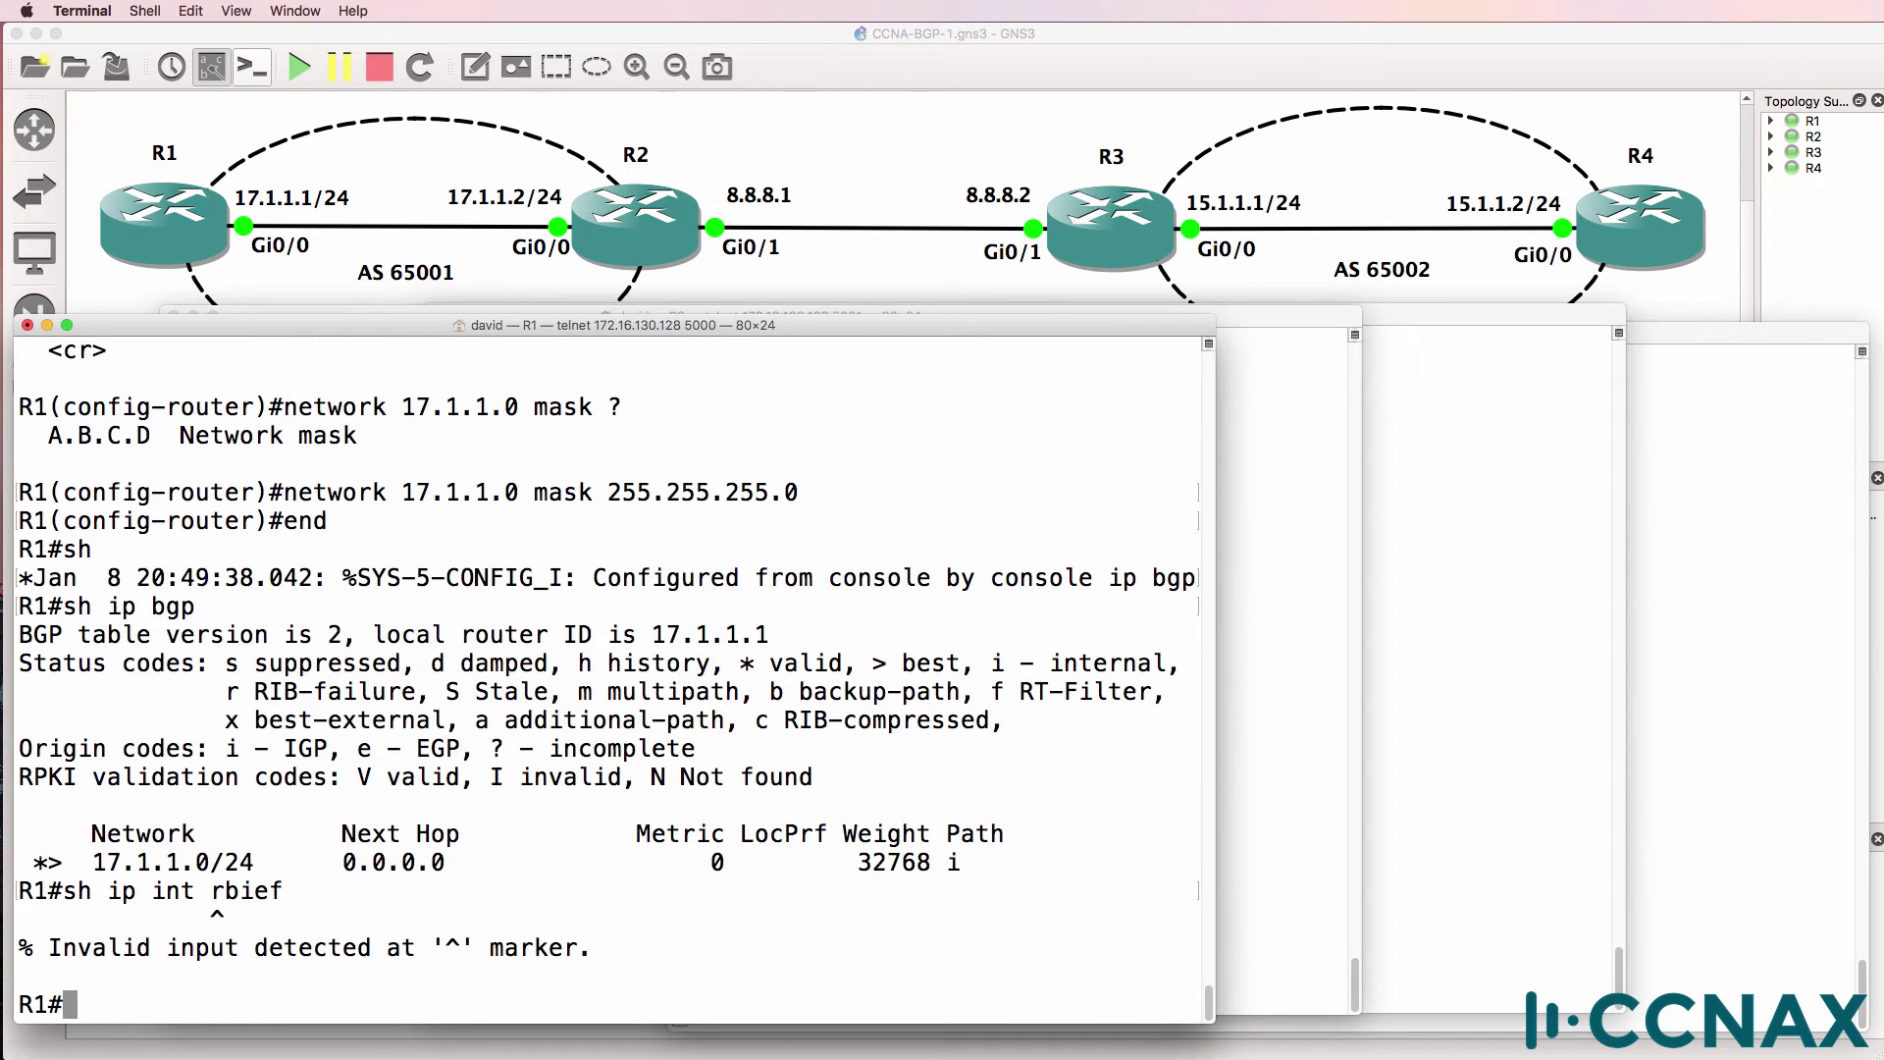
pyautogui.press('Up')
pyautogui.press('BackSpace')
pyautogui.press('BackSpace')
pyautogui.press('BackSpace')
pyautogui.press('BackSpace')
pyautogui.press('BackSpace')
pyautogui.write('nbri')
pyautogui.press('BackSpace')
pyautogui.press('BackSpace')
pyautogui.press('BackSpace')
pyautogui.press('BackSpace')
pyautogui.write('bri')
pyautogui.press('Tab')
pyautogui.press('Return')
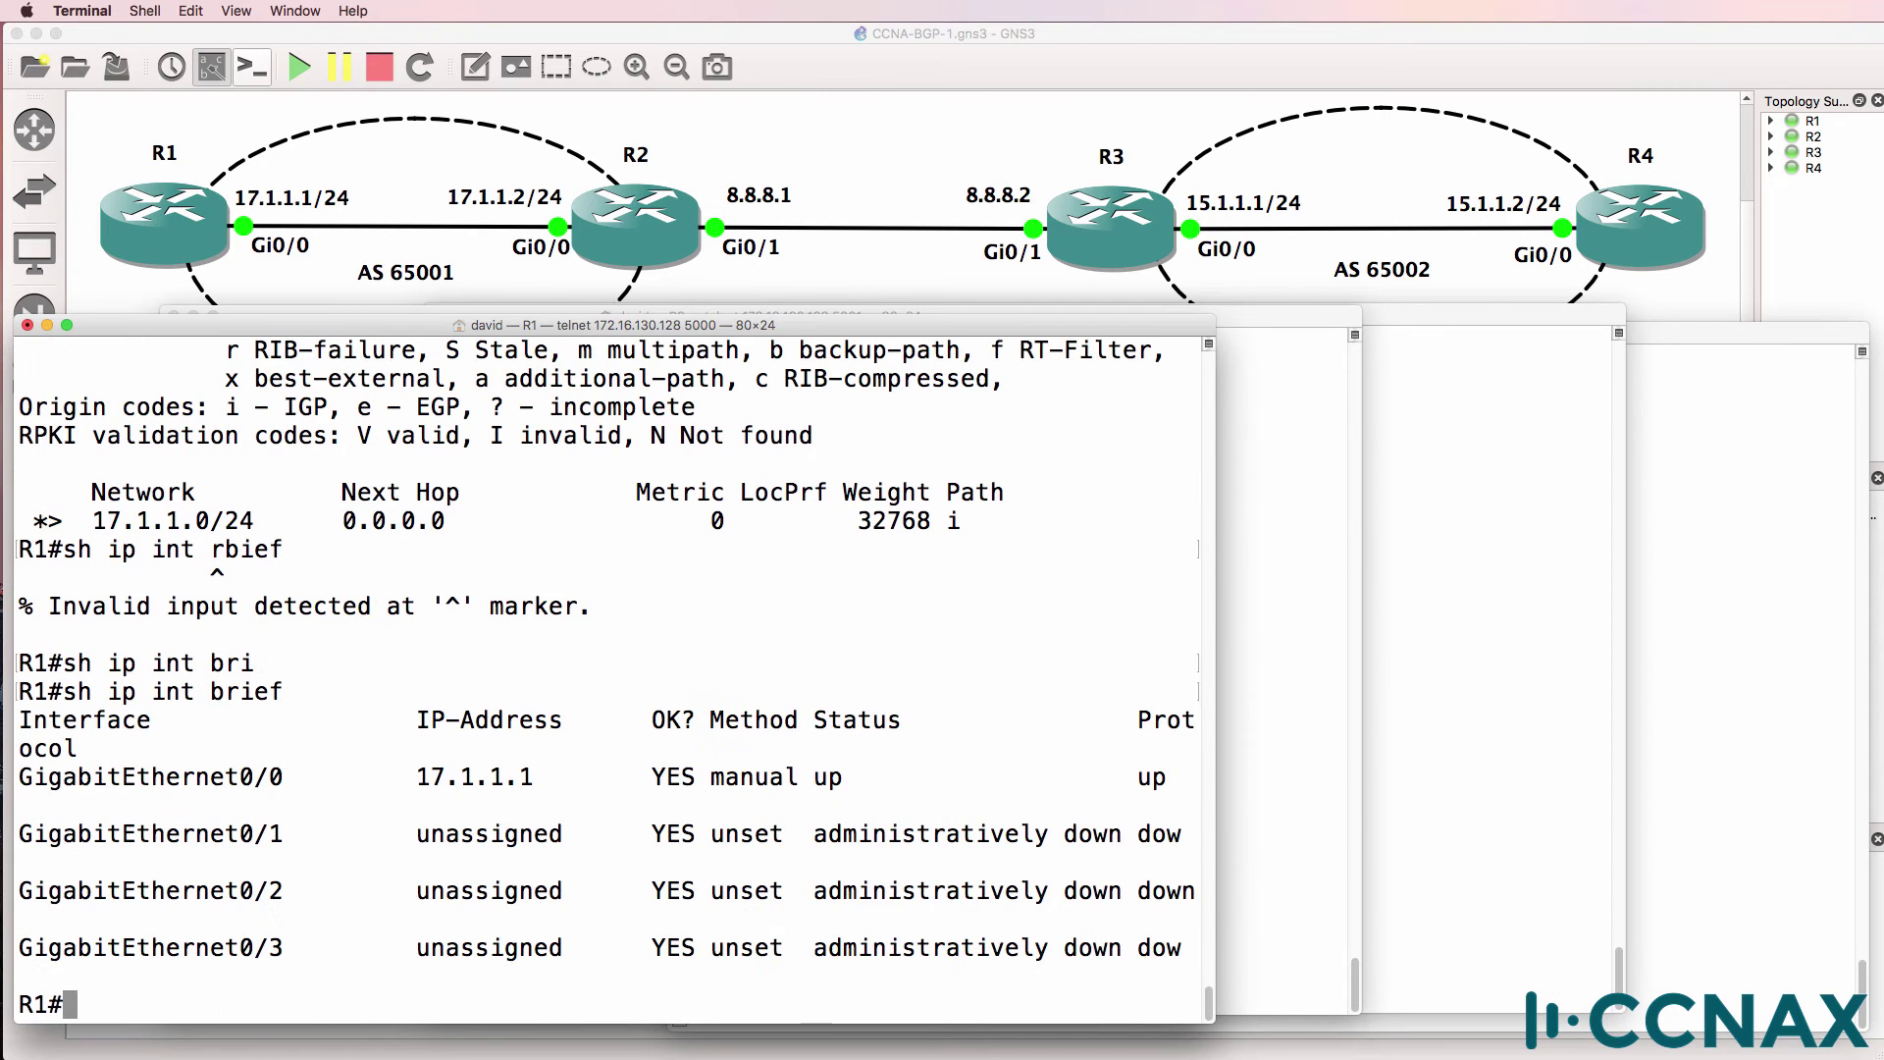
pyautogui.moveTo(403, 777); pyautogui.dragTo(593, 777)
# Step: Compare the routing table and BGP table, noting 17.1.1.0/24 with weight 32768 i
pyautogui.press('Up')
pyautogui.press('Up')
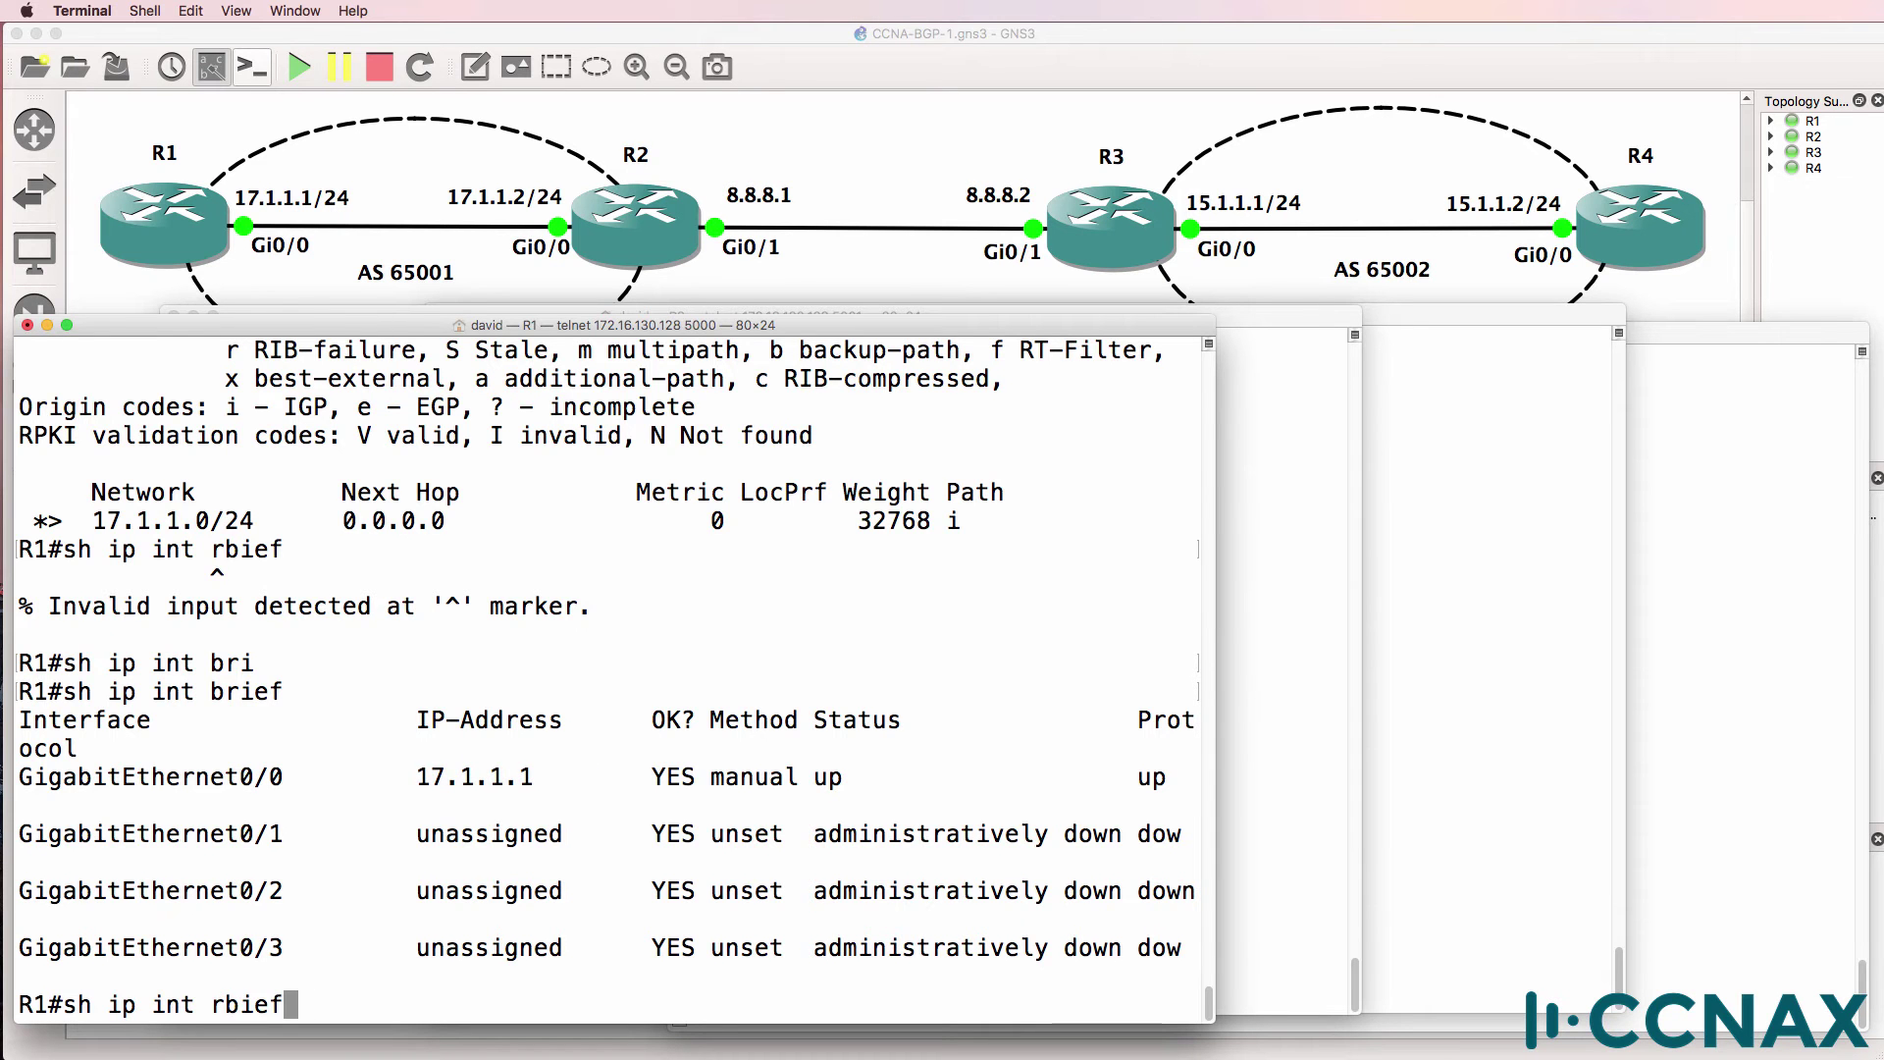
pyautogui.press('Up')
pyautogui.press('Return')
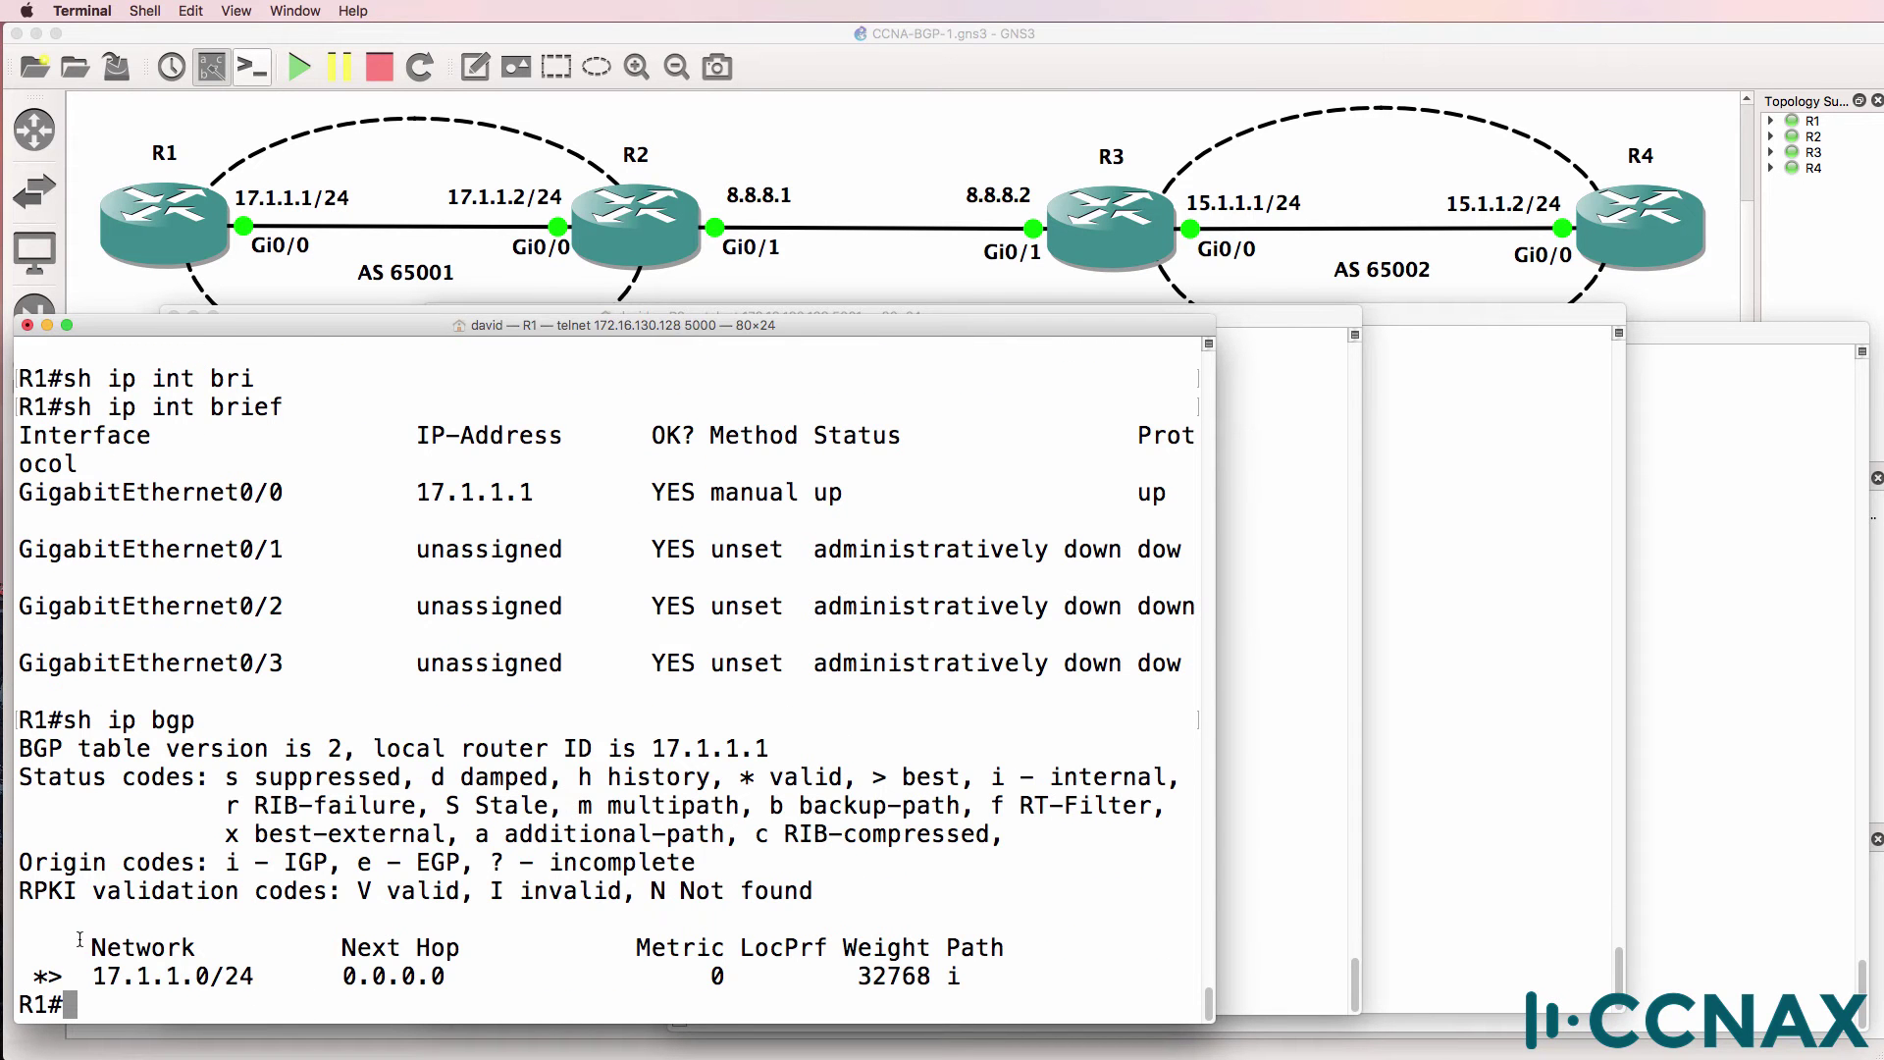
pyautogui.moveTo(36, 939); pyautogui.dragTo(1142, 1001)
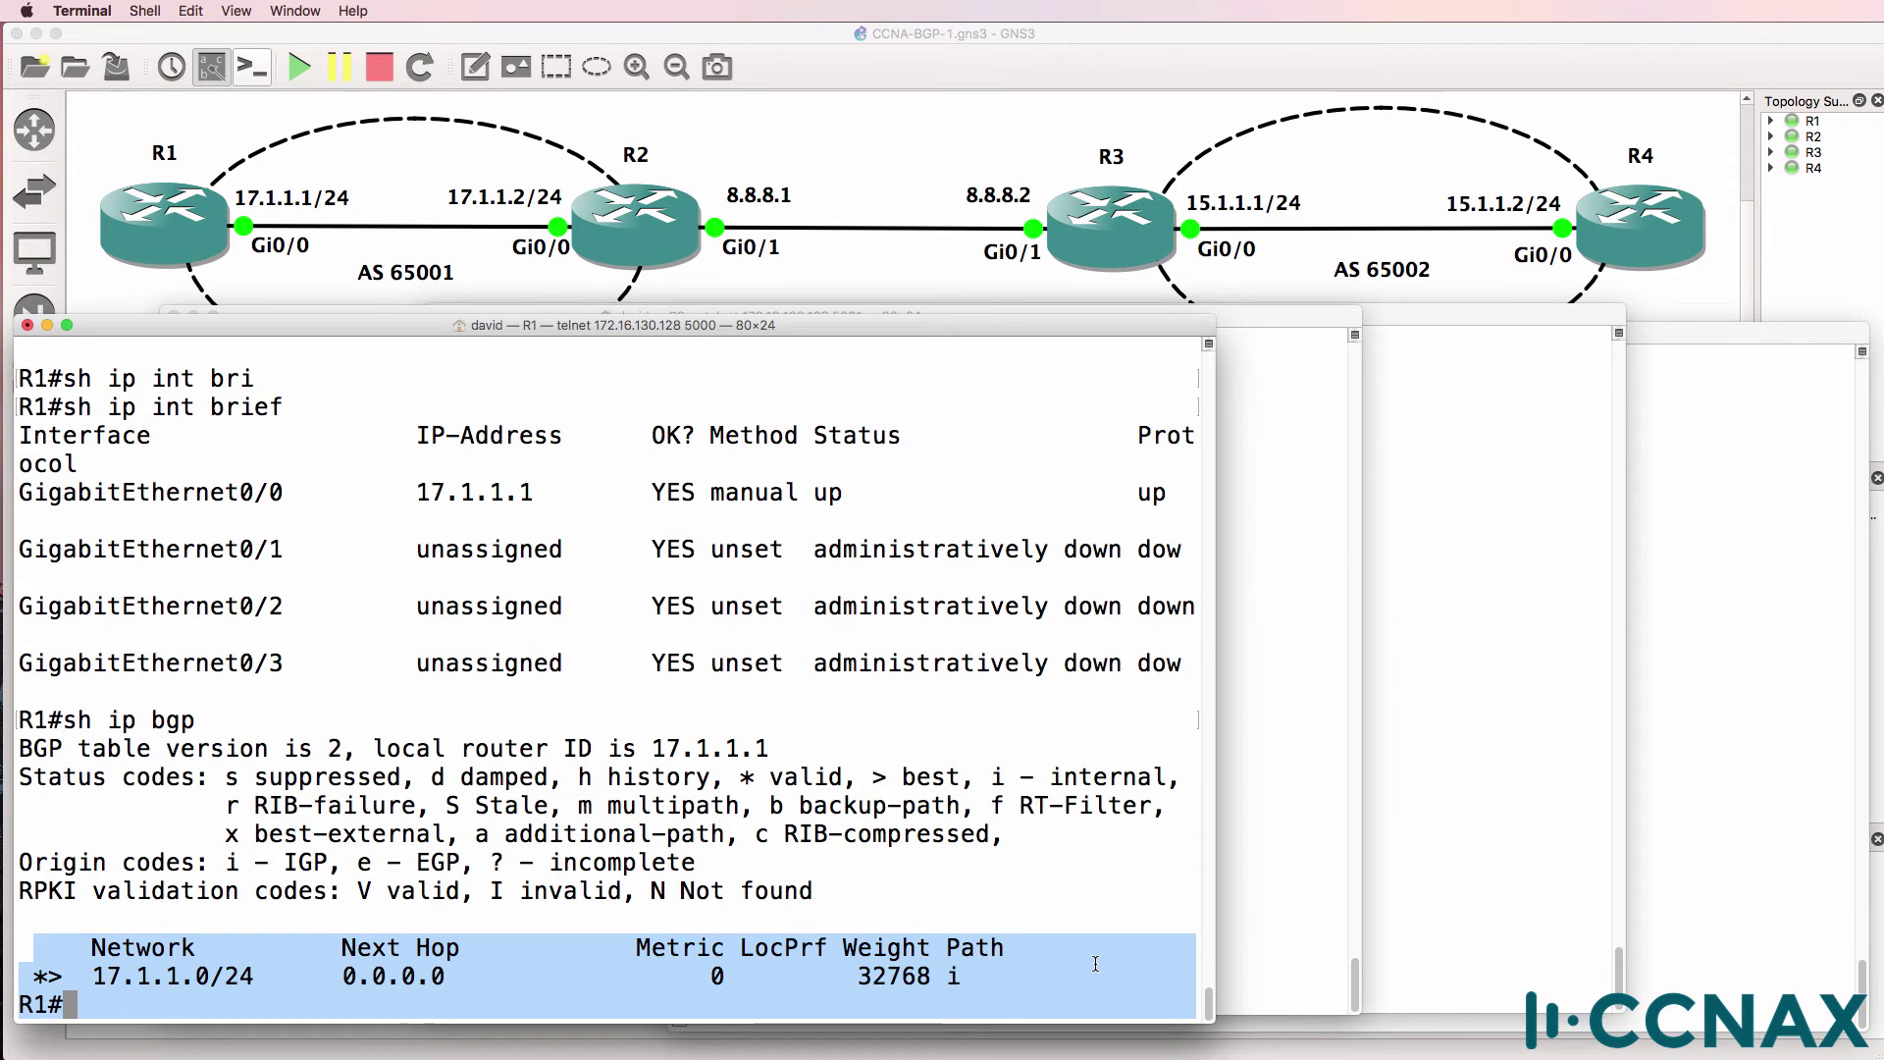
pyautogui.write('sh ip route')
pyautogui.press('Return')
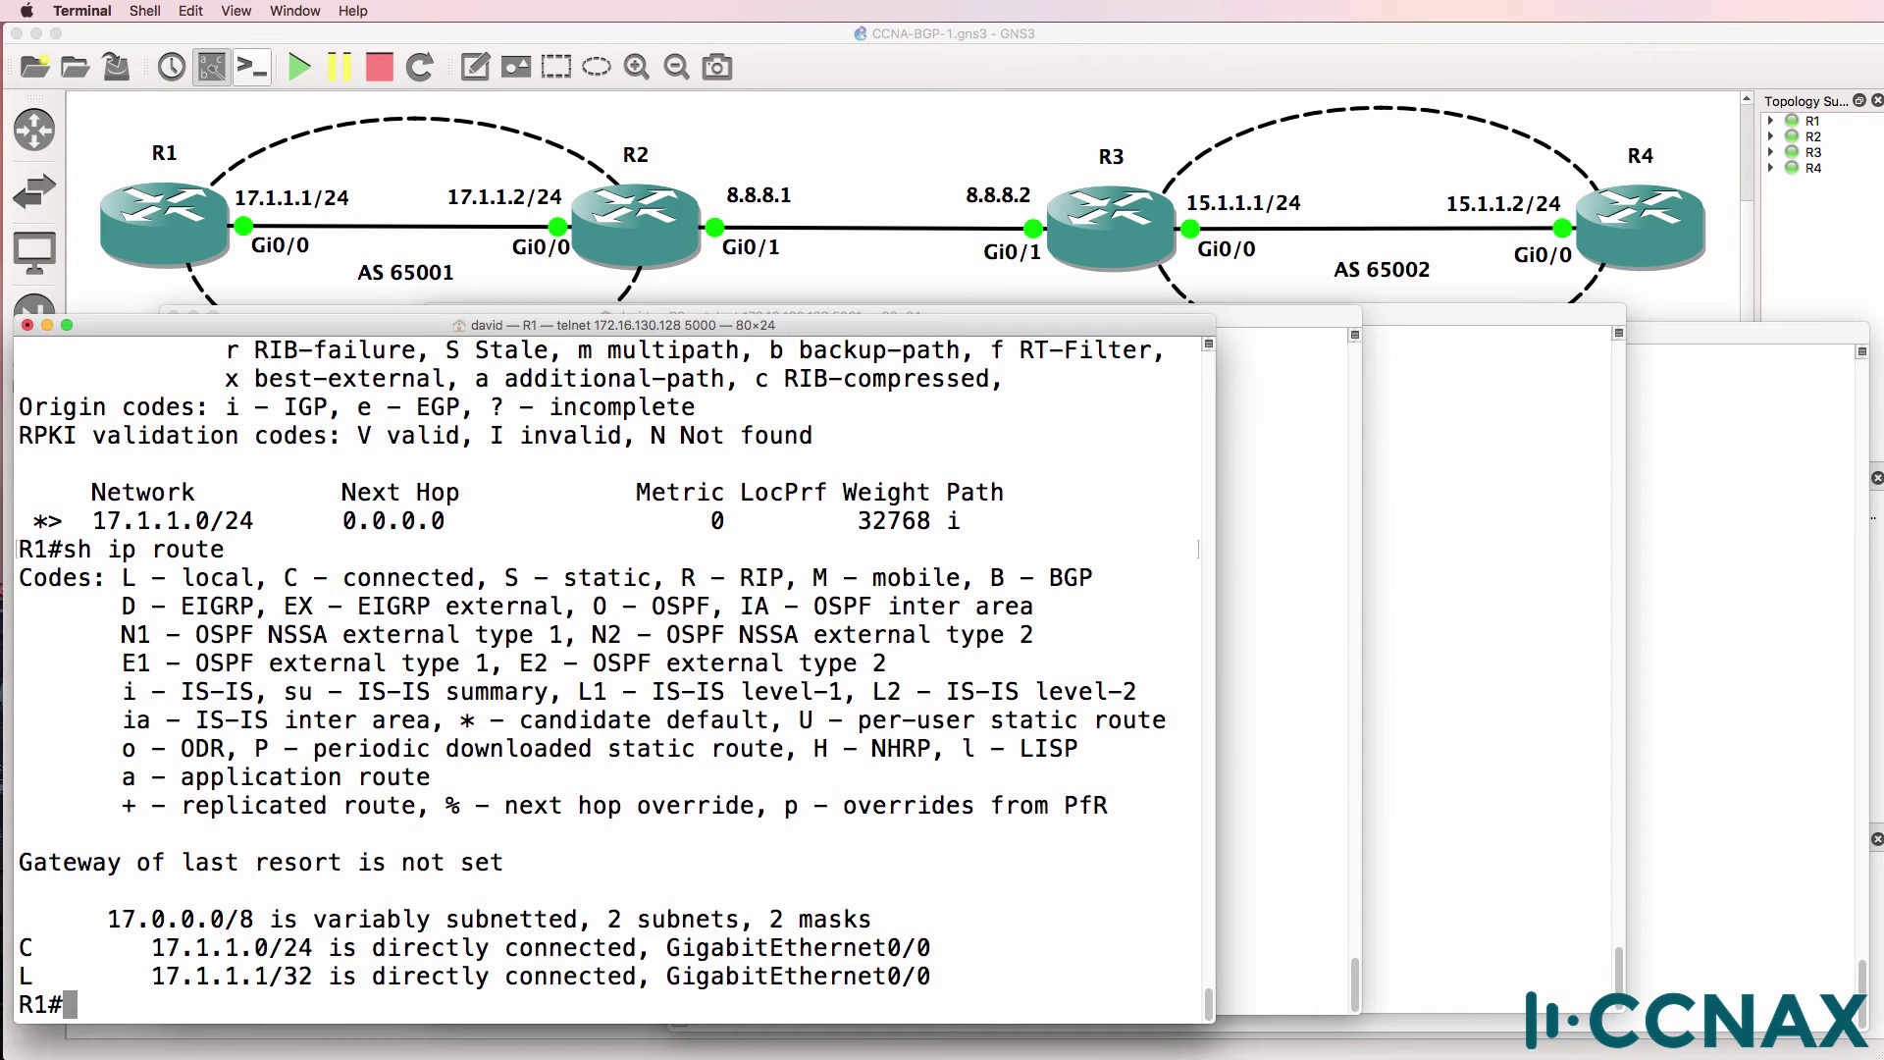
pyautogui.press('Up')
pyautogui.press('BackSpace')
pyautogui.press('BackSpace')
pyautogui.press('BackSpace')
pyautogui.press('BackSpace')
pyautogui.press('BackSpace')
pyautogui.write('bgp')
pyautogui.press('Return')
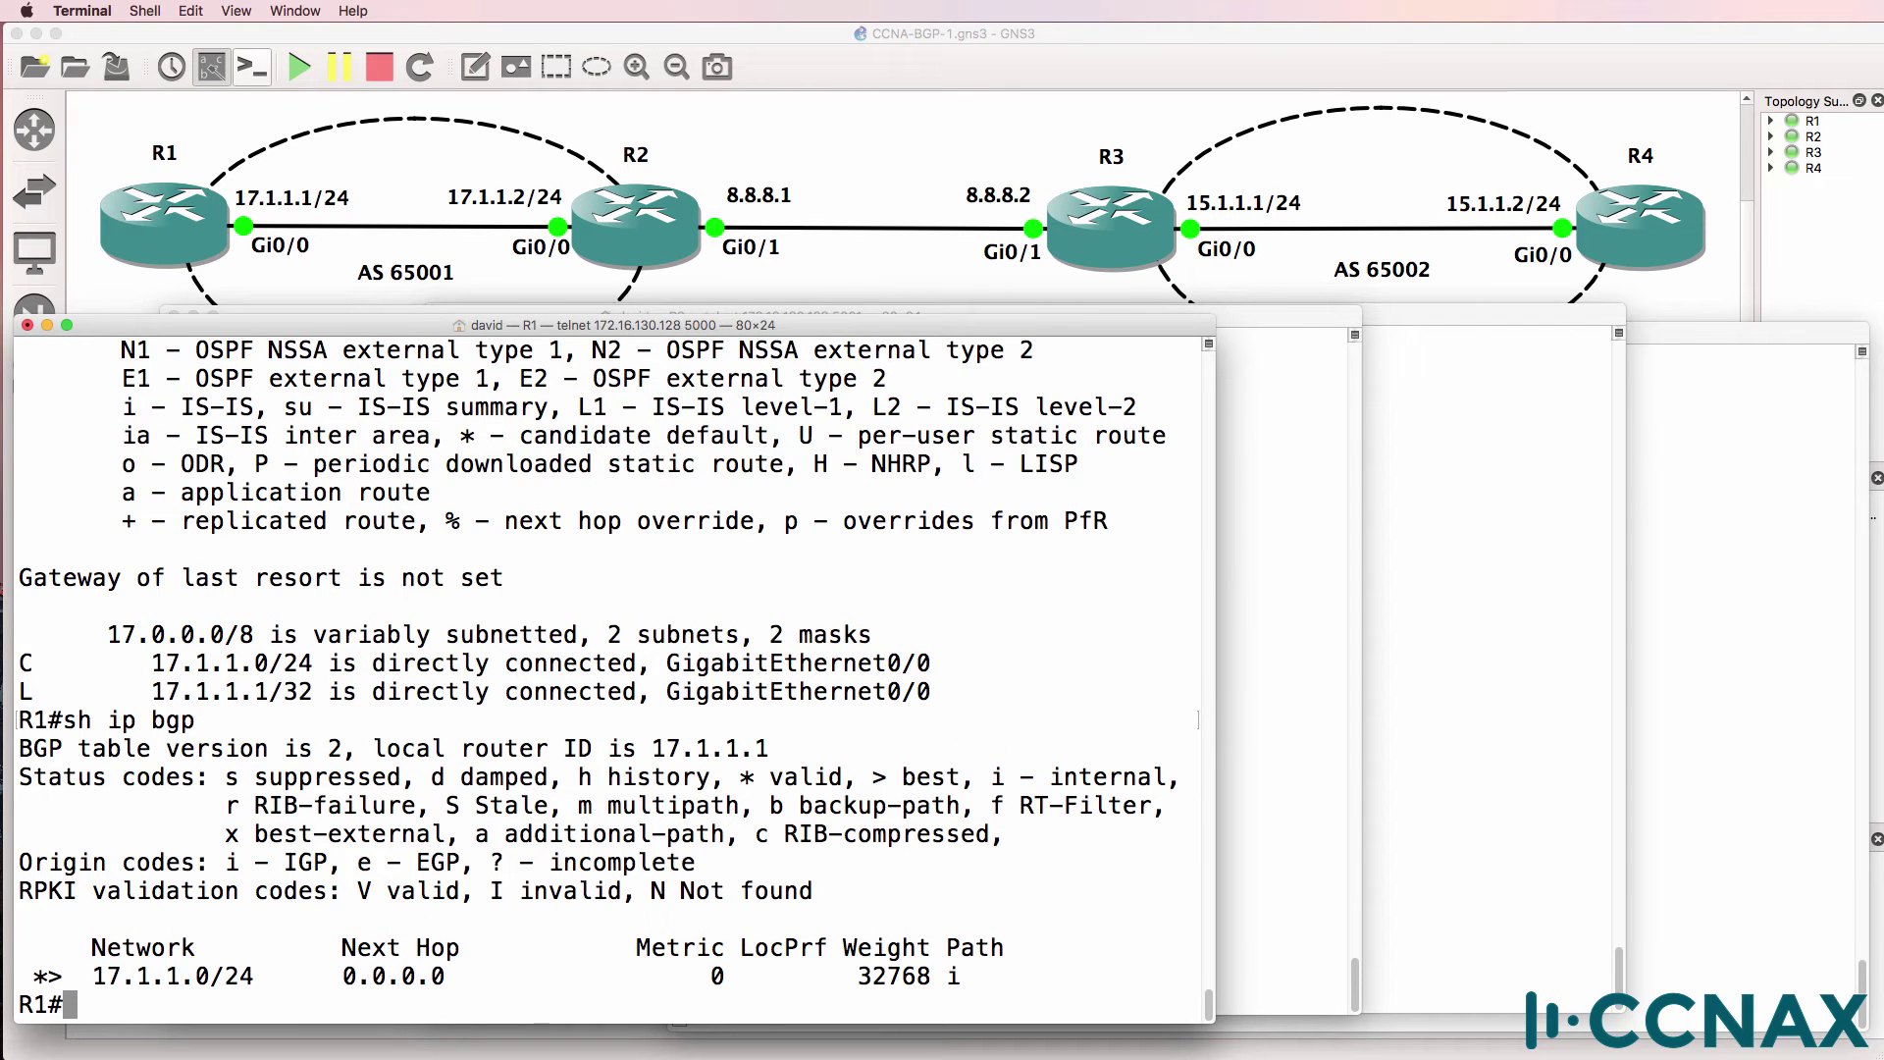
pyautogui.moveTo(95, 977); pyautogui.dragTo(539, 975)
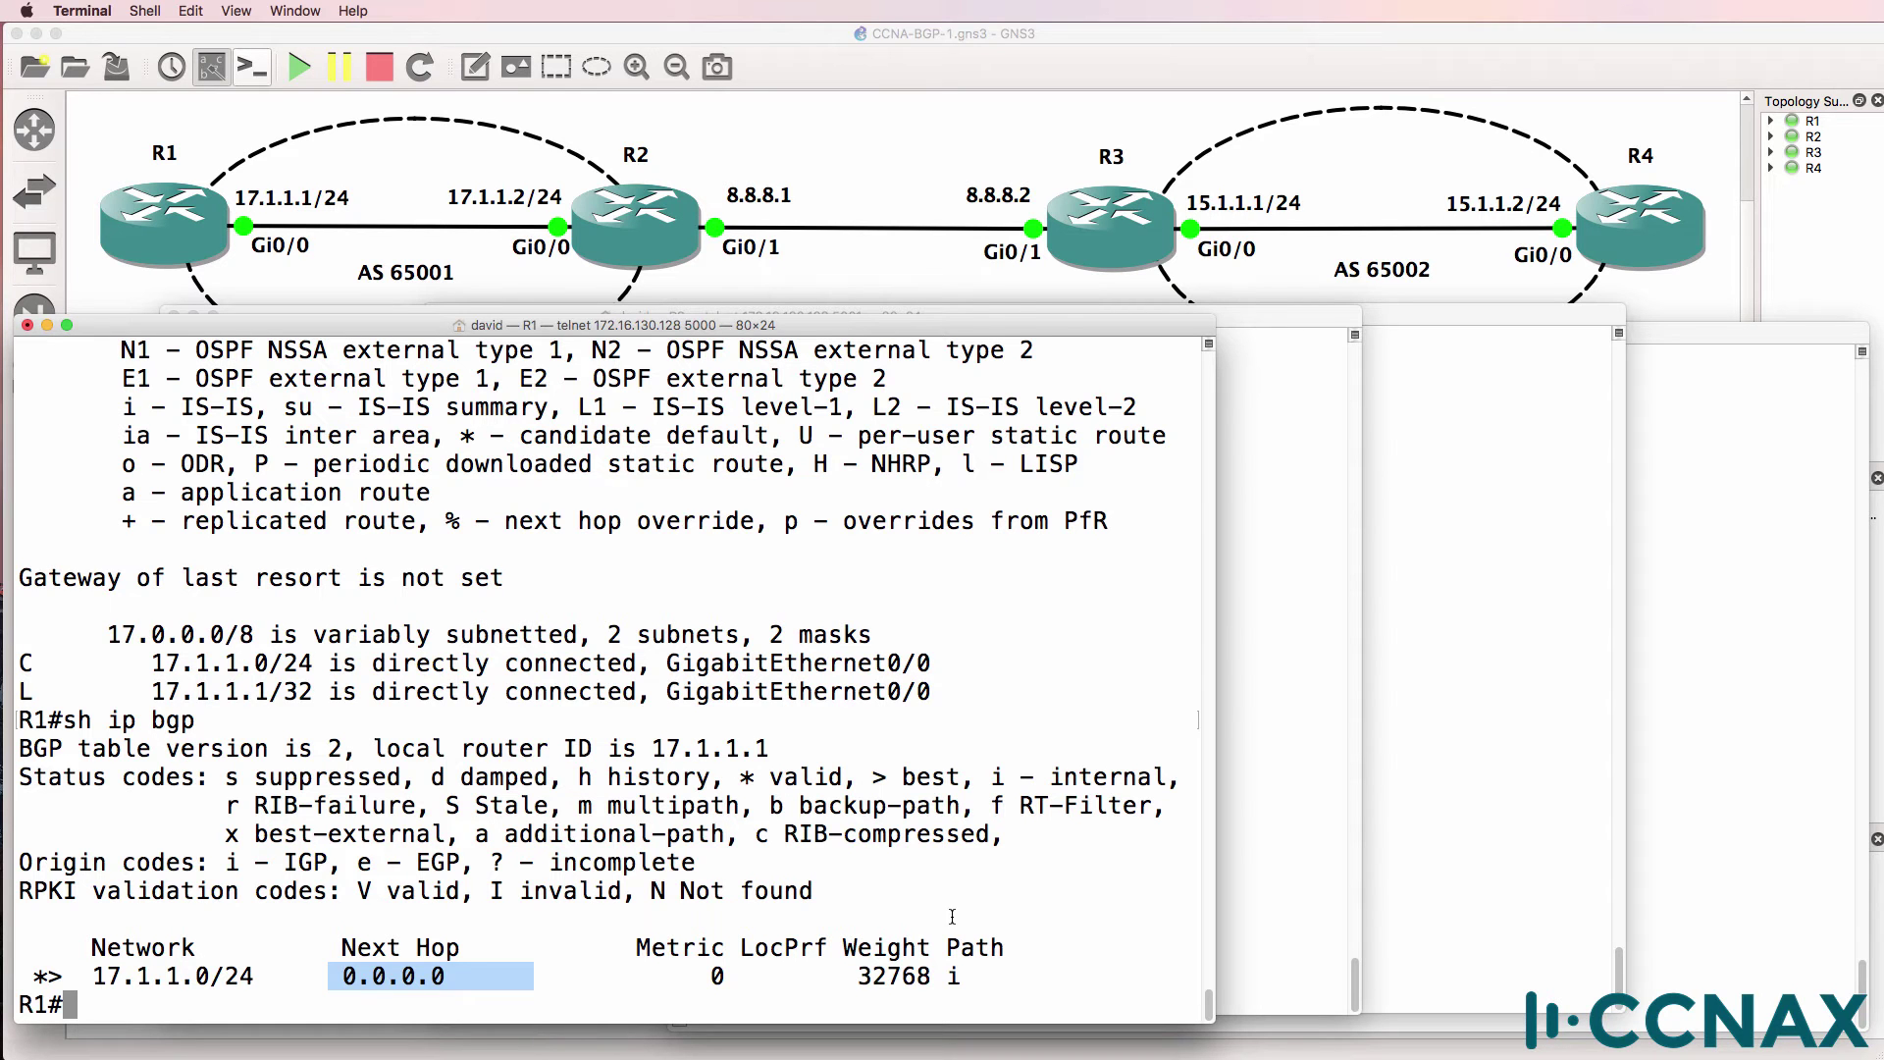
pyautogui.moveTo(861, 976); pyautogui.dragTo(960, 975)
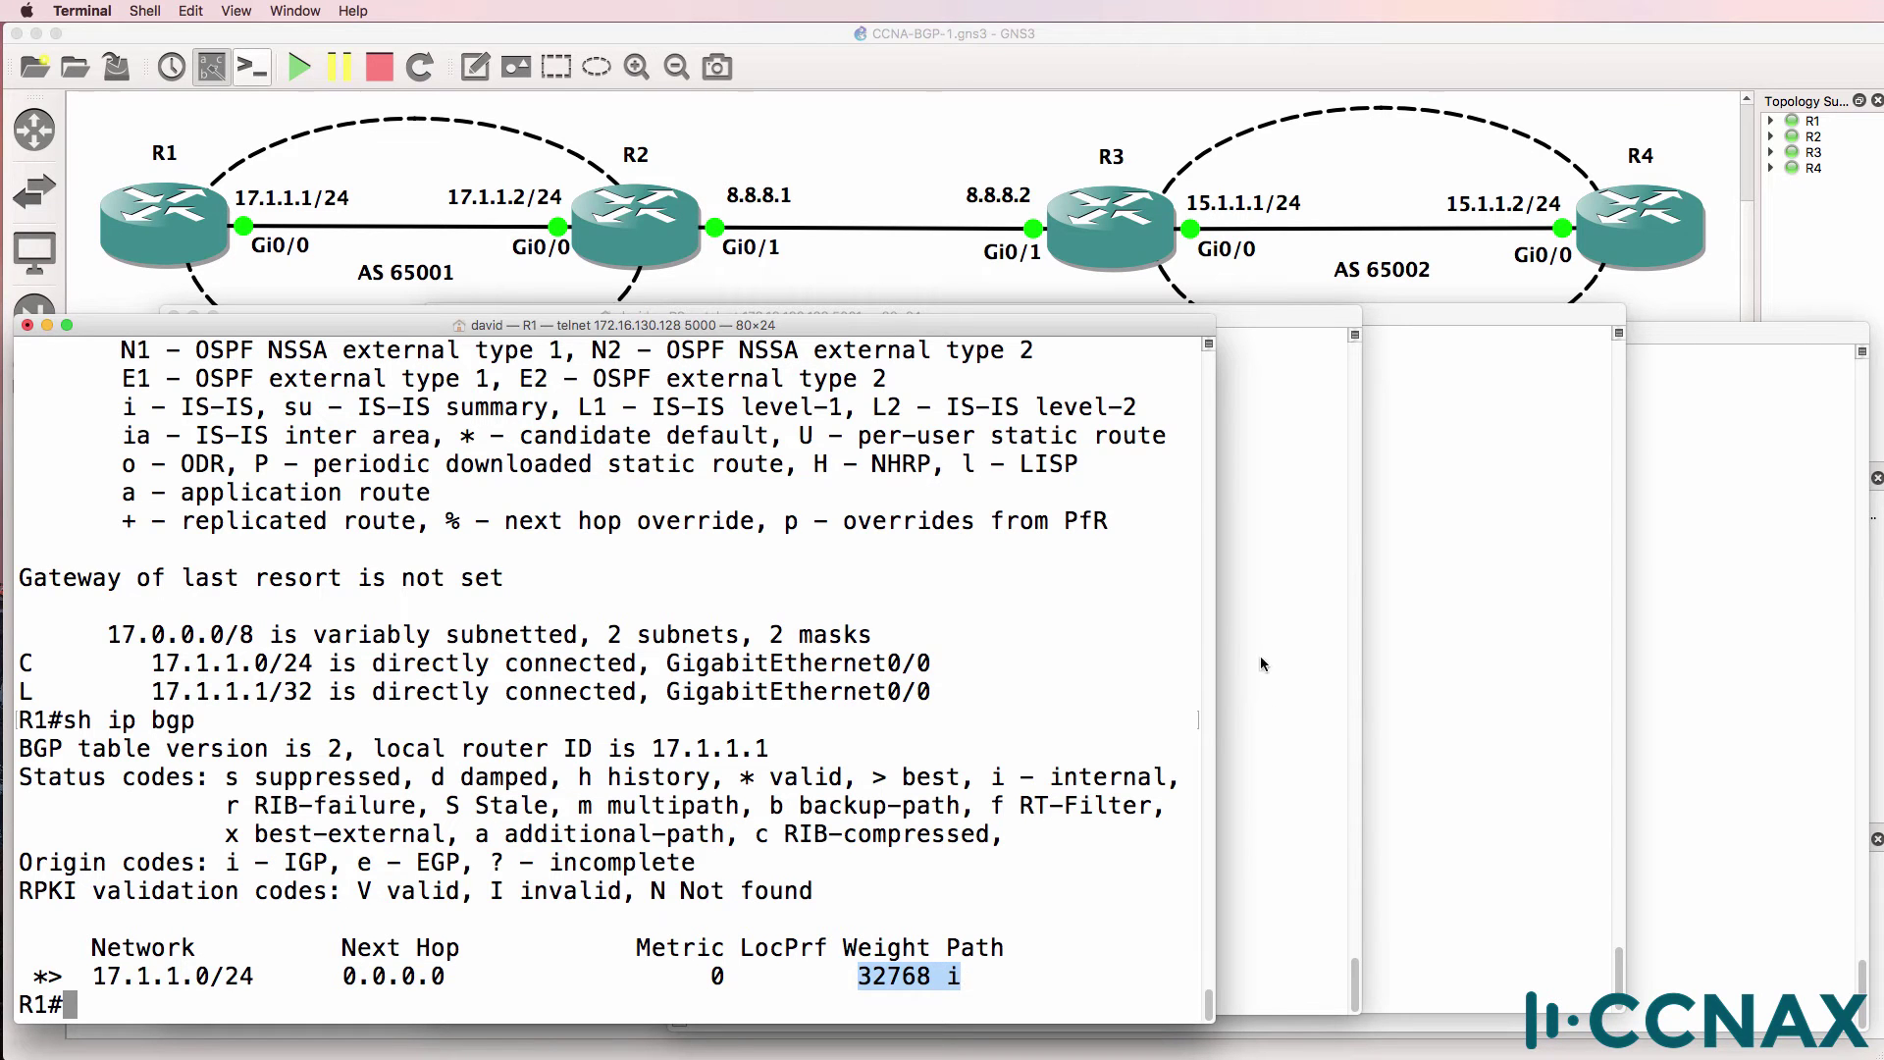
# Step: Check R1's BGP summary: router ID 17.1.1.1, neighbor 17.1.1.2 Idle
pyautogui.write('sh ')
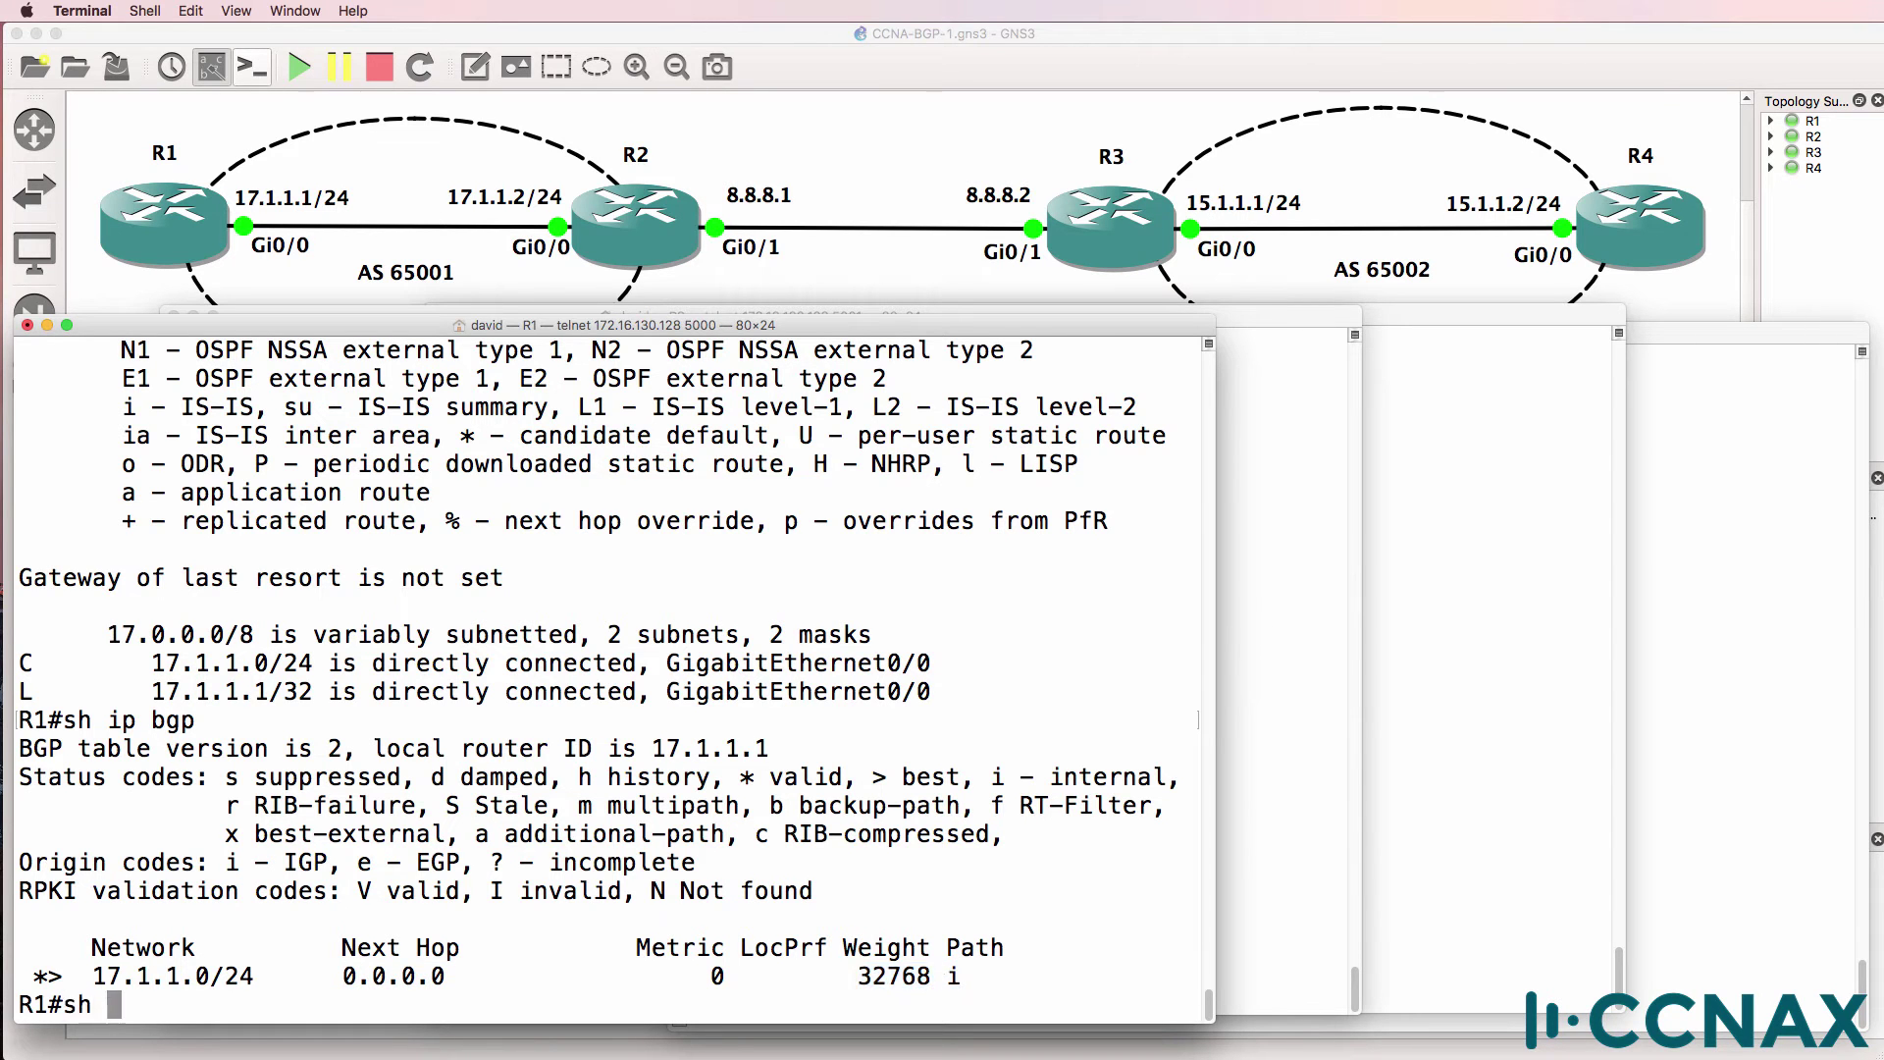
pyautogui.write('ip bgp sum')
pyautogui.press('Tab')
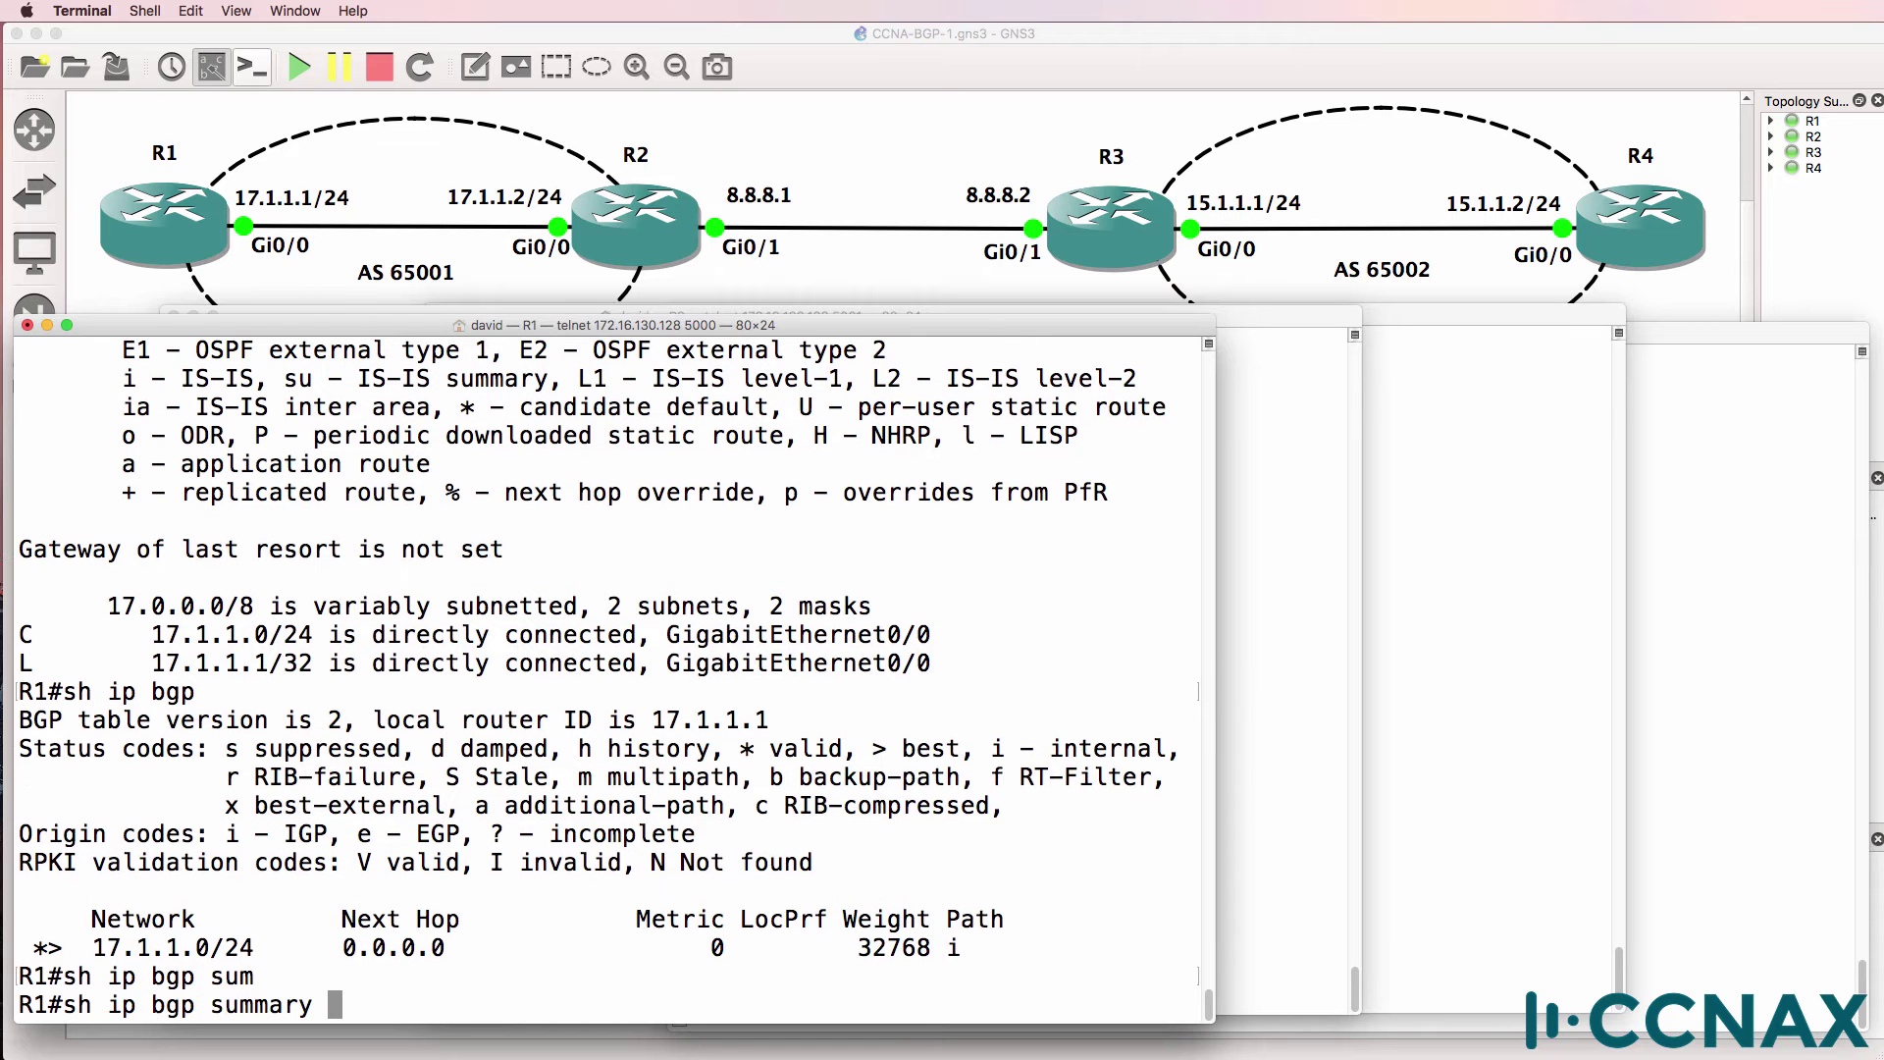
pyautogui.press('Return')
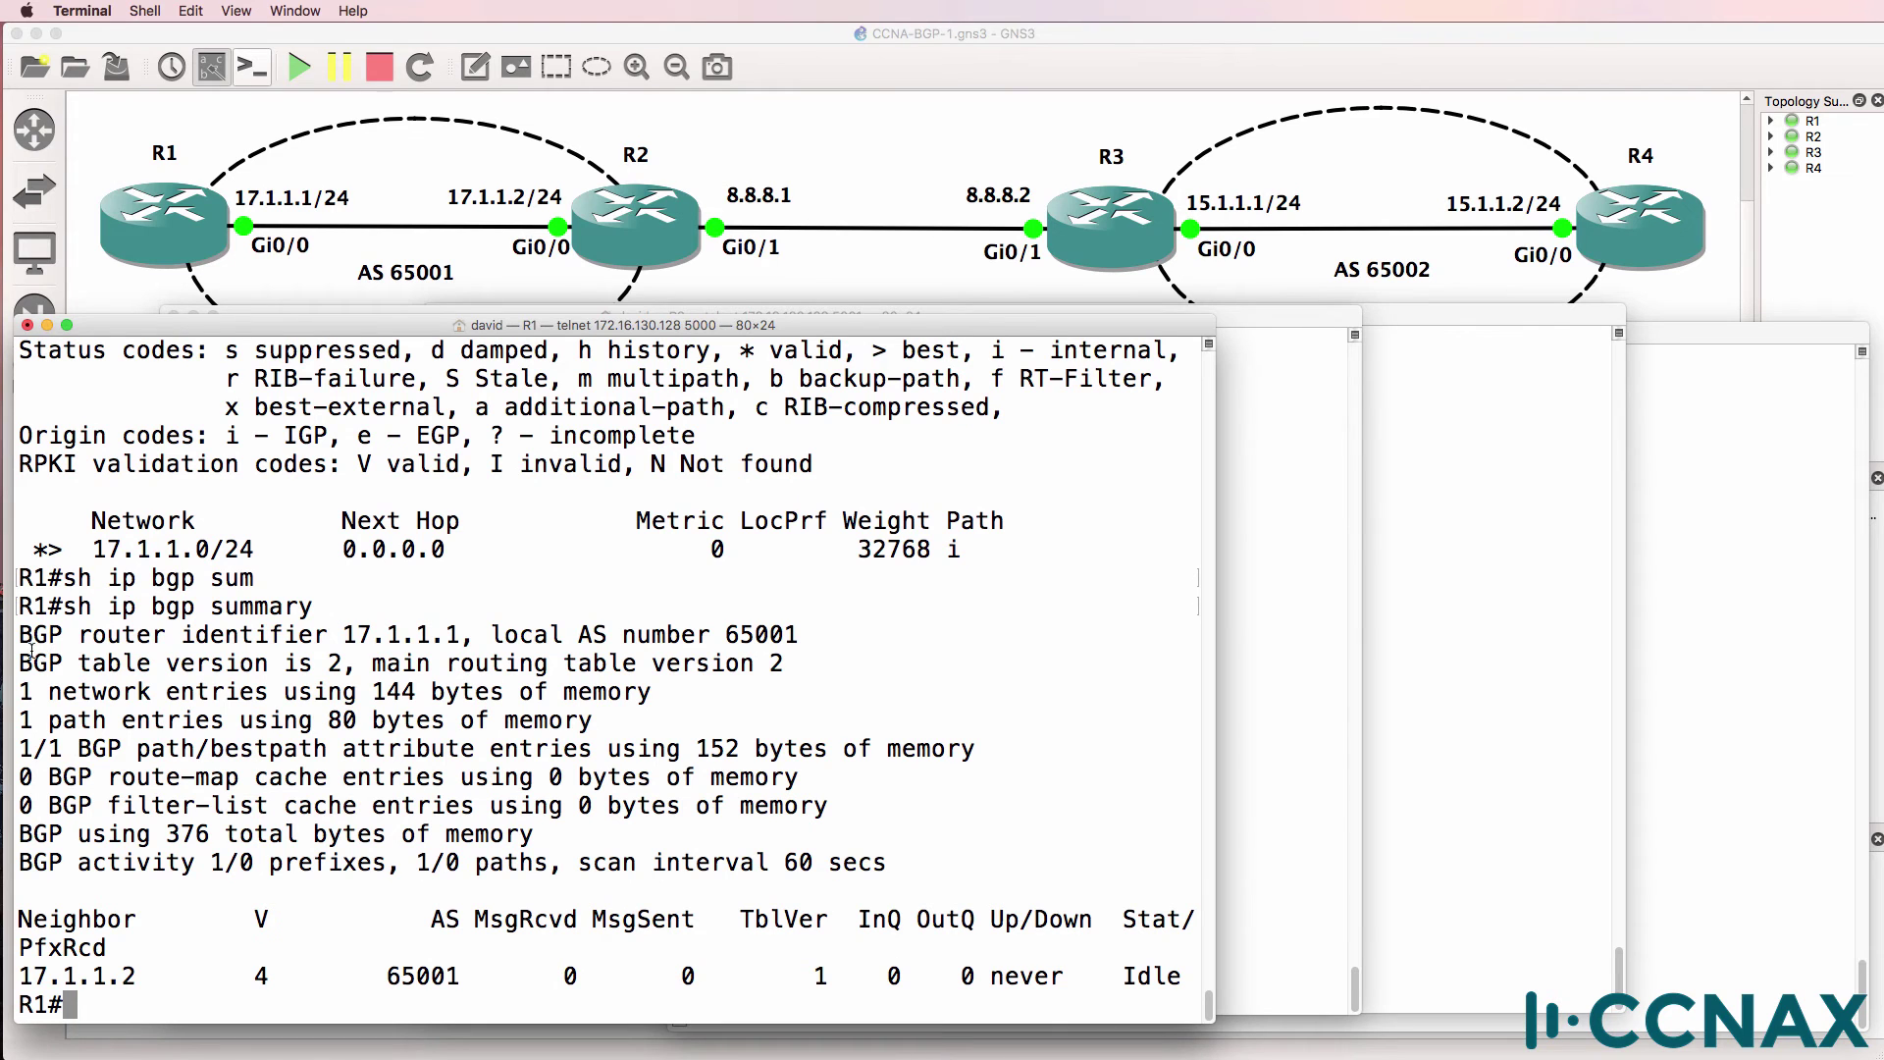
pyautogui.moveTo(19, 634); pyautogui.dragTo(848, 636)
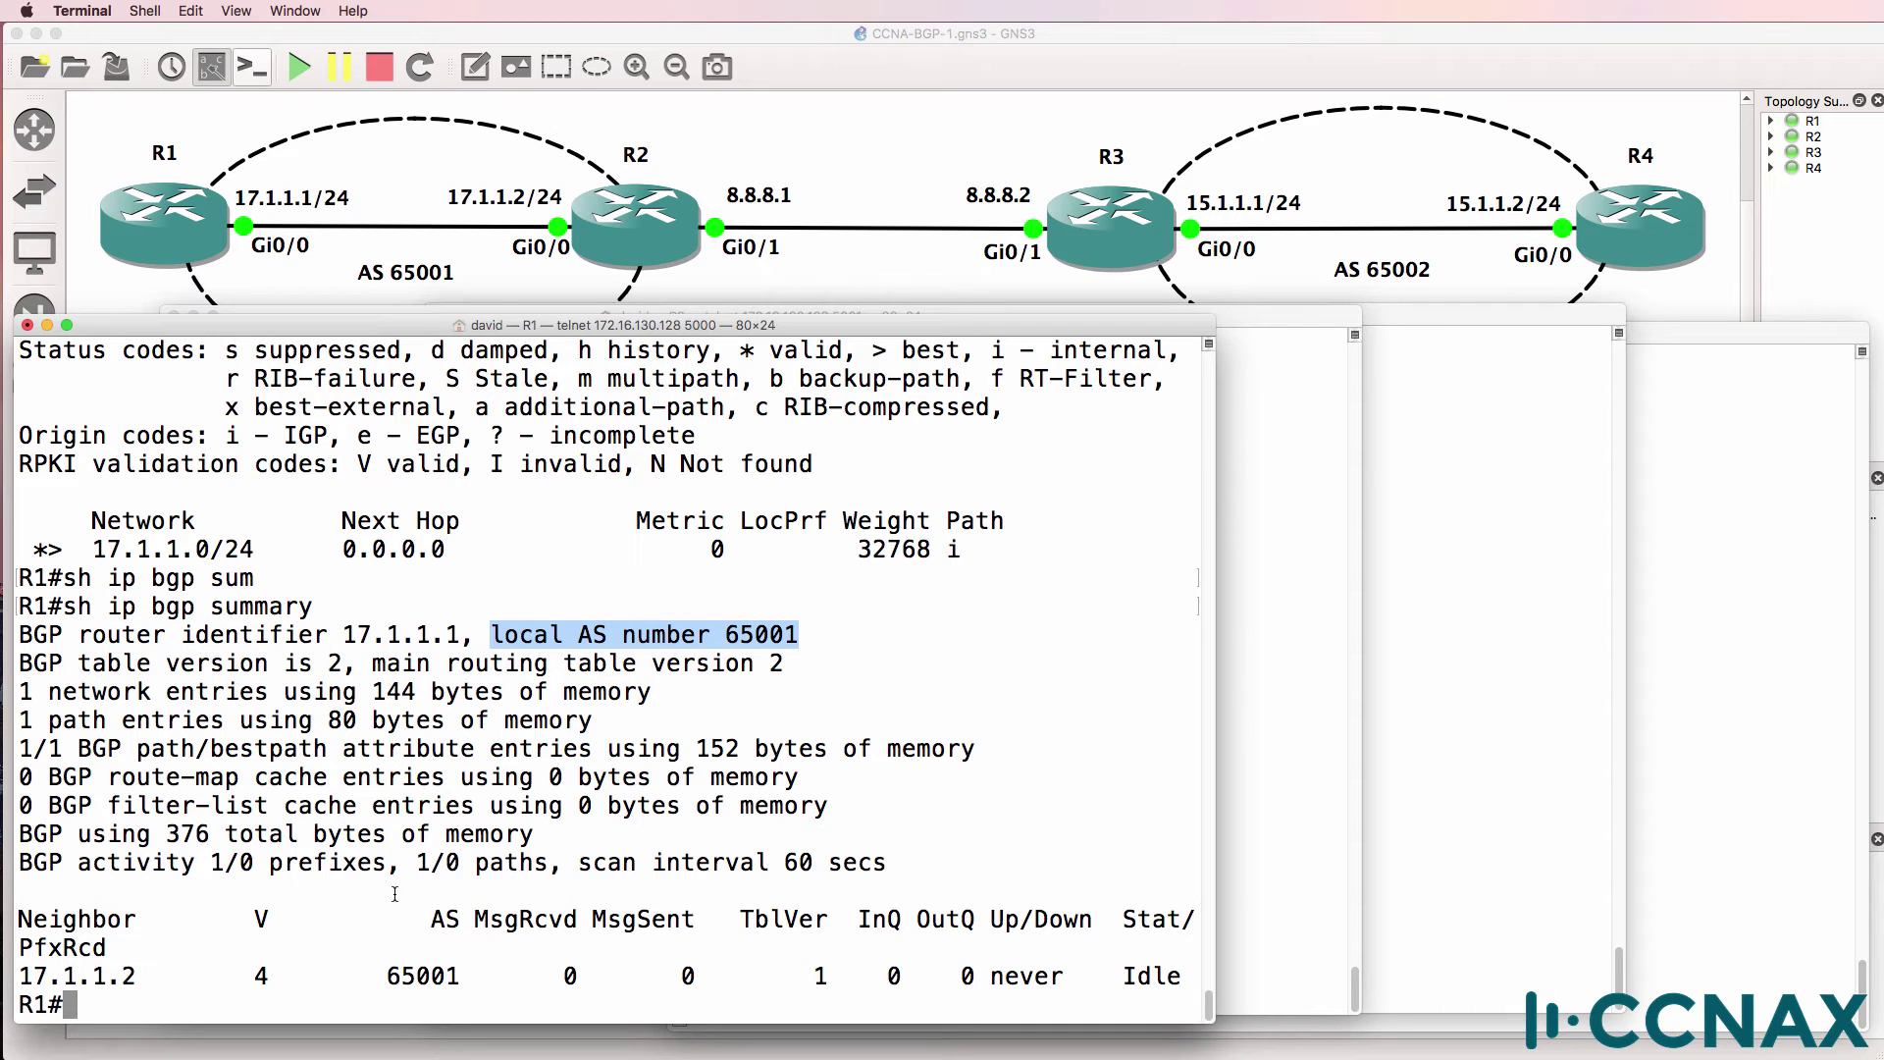
pyautogui.moveTo(135, 977); pyautogui.dragTo(14, 976)
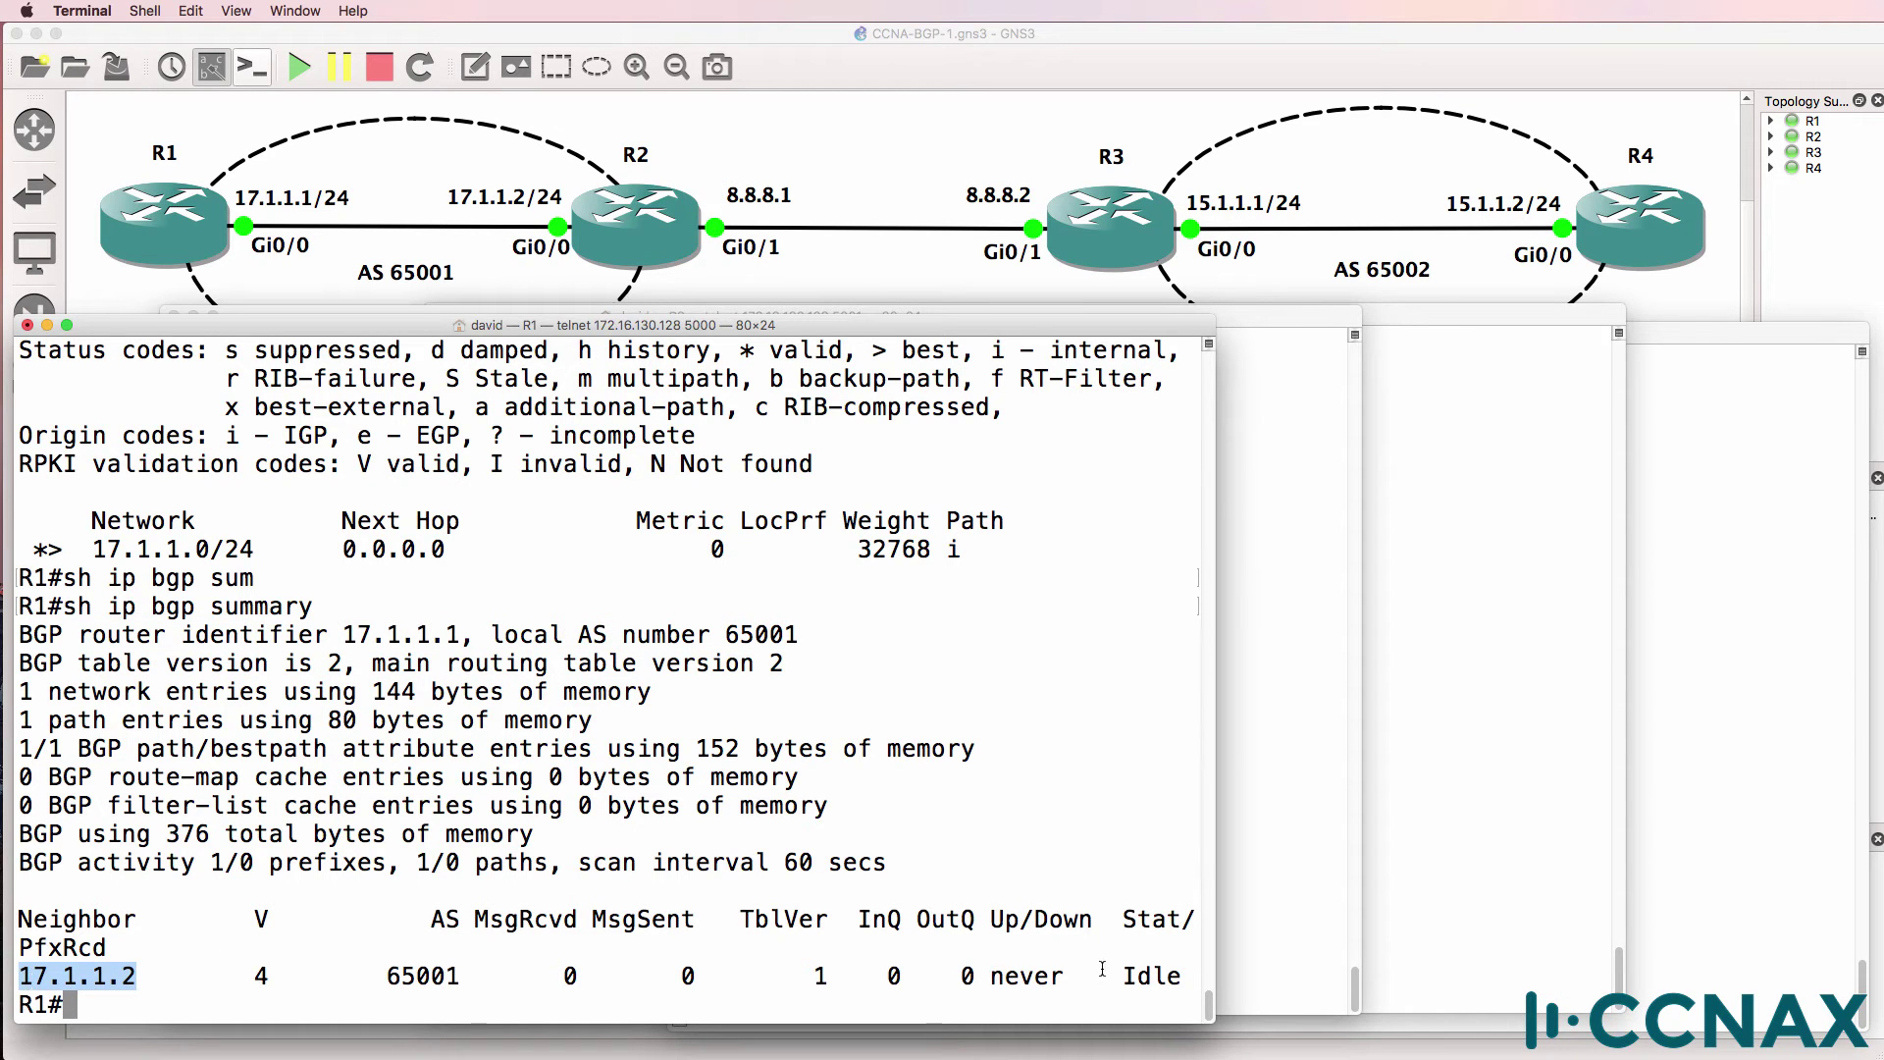
pyautogui.moveTo(1107, 976); pyautogui.dragTo(1180, 981)
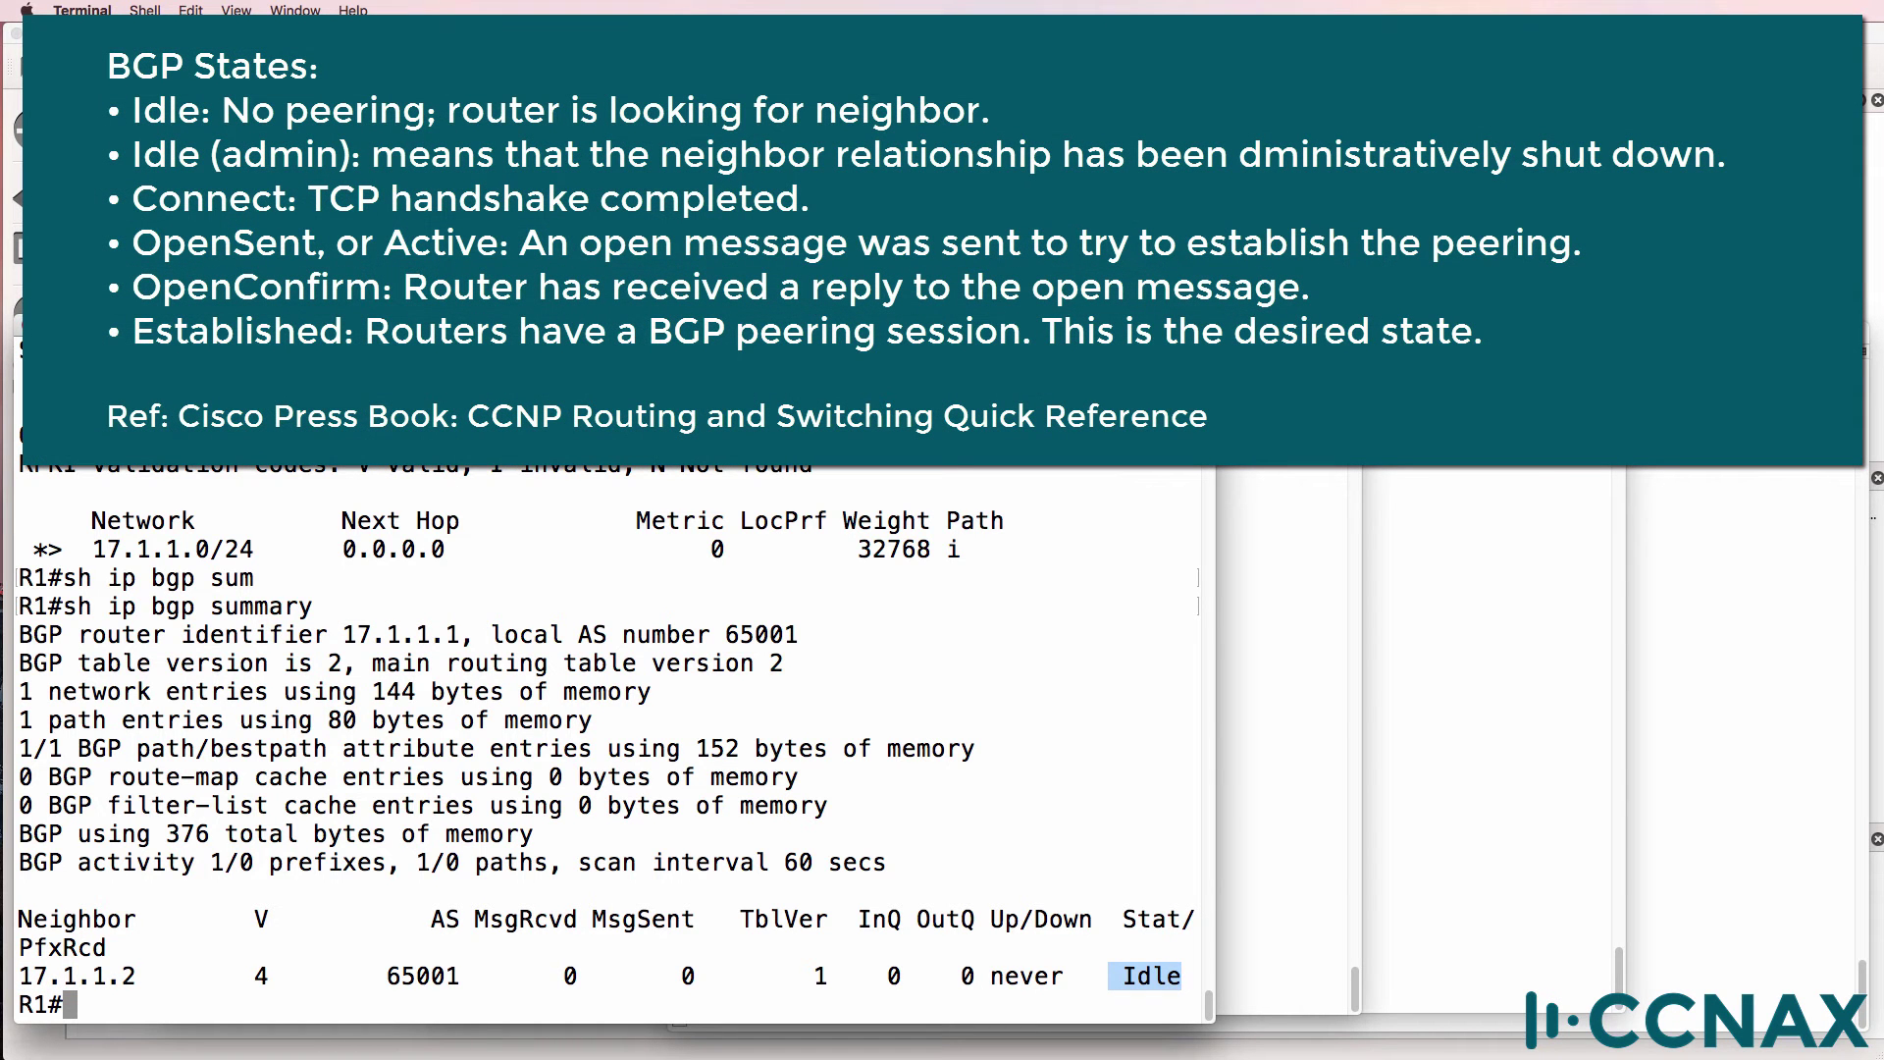
# Step: Enter show tcp brief at R1's prompt
pyautogui.write('show tcp bri')
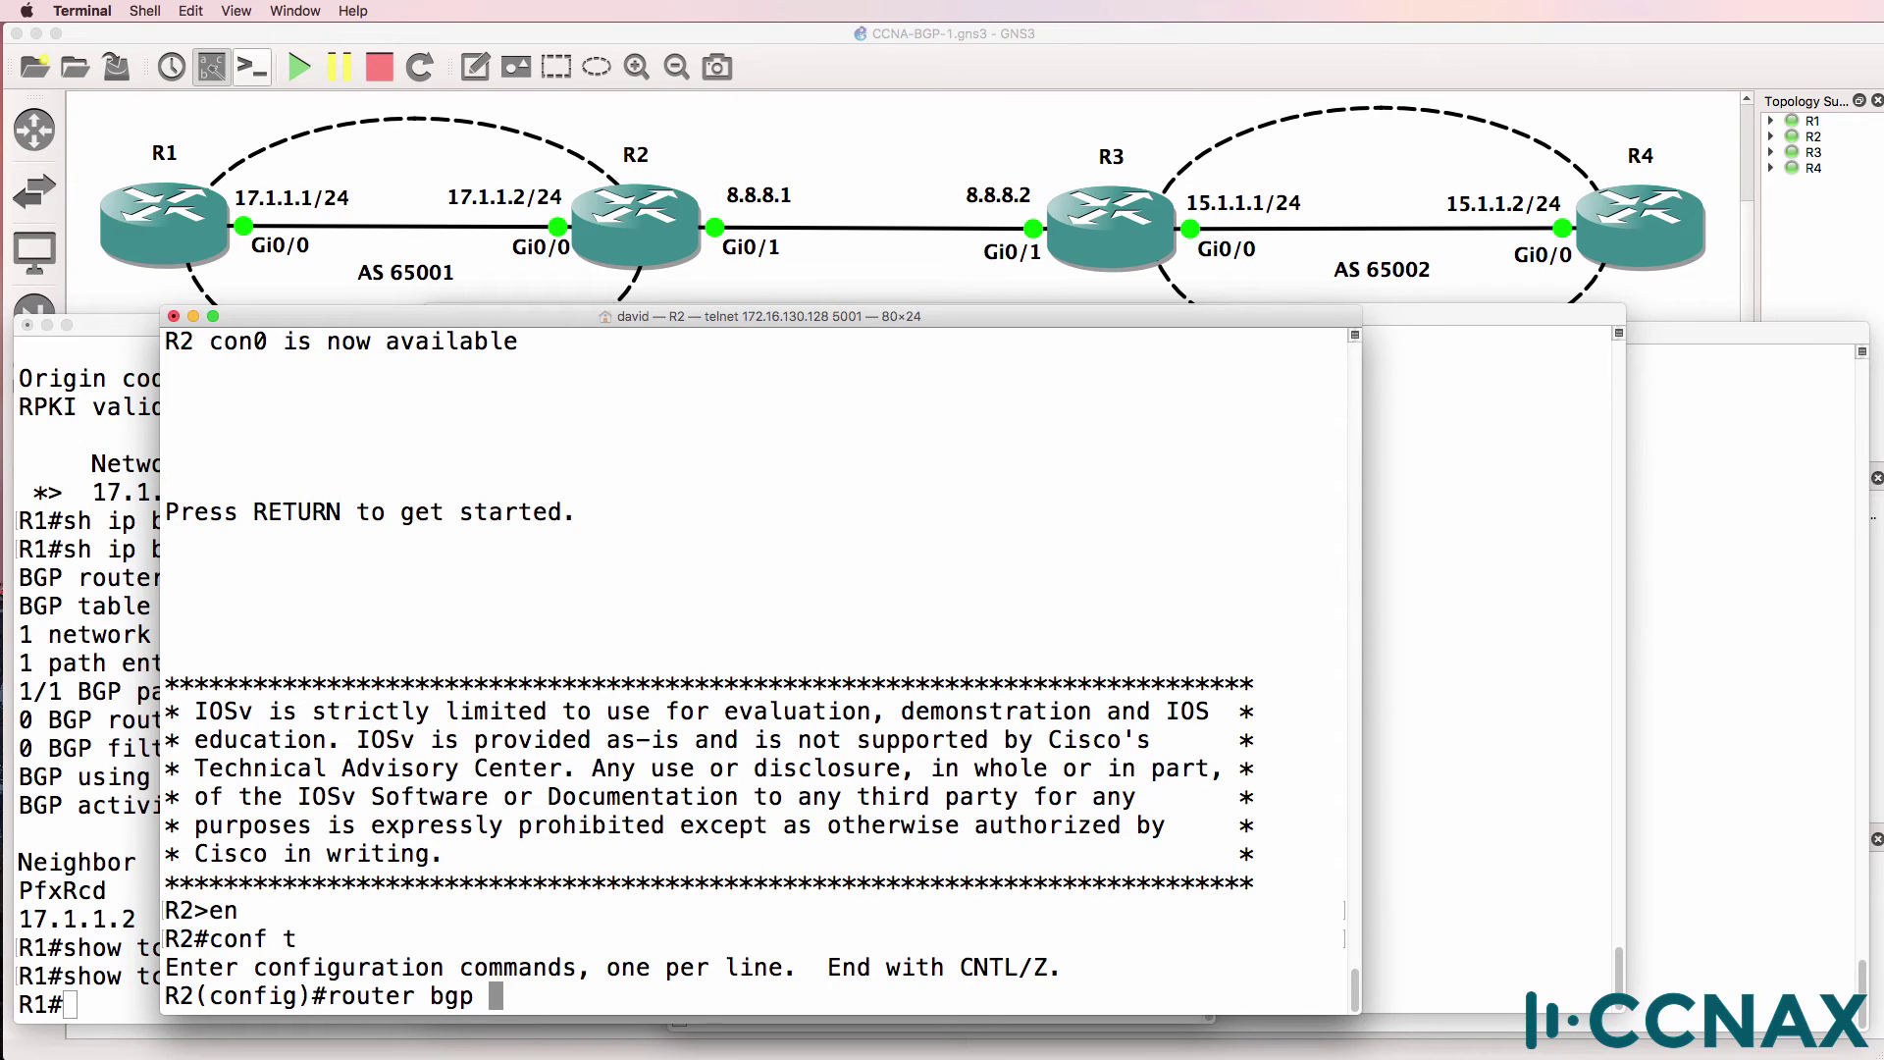
# Step: On R2, start BGP AS 65001 with iBGP neighbor 17.1.1.1 remote-as 65001
pyautogui.write('65001')
pyautogui.press('Return')
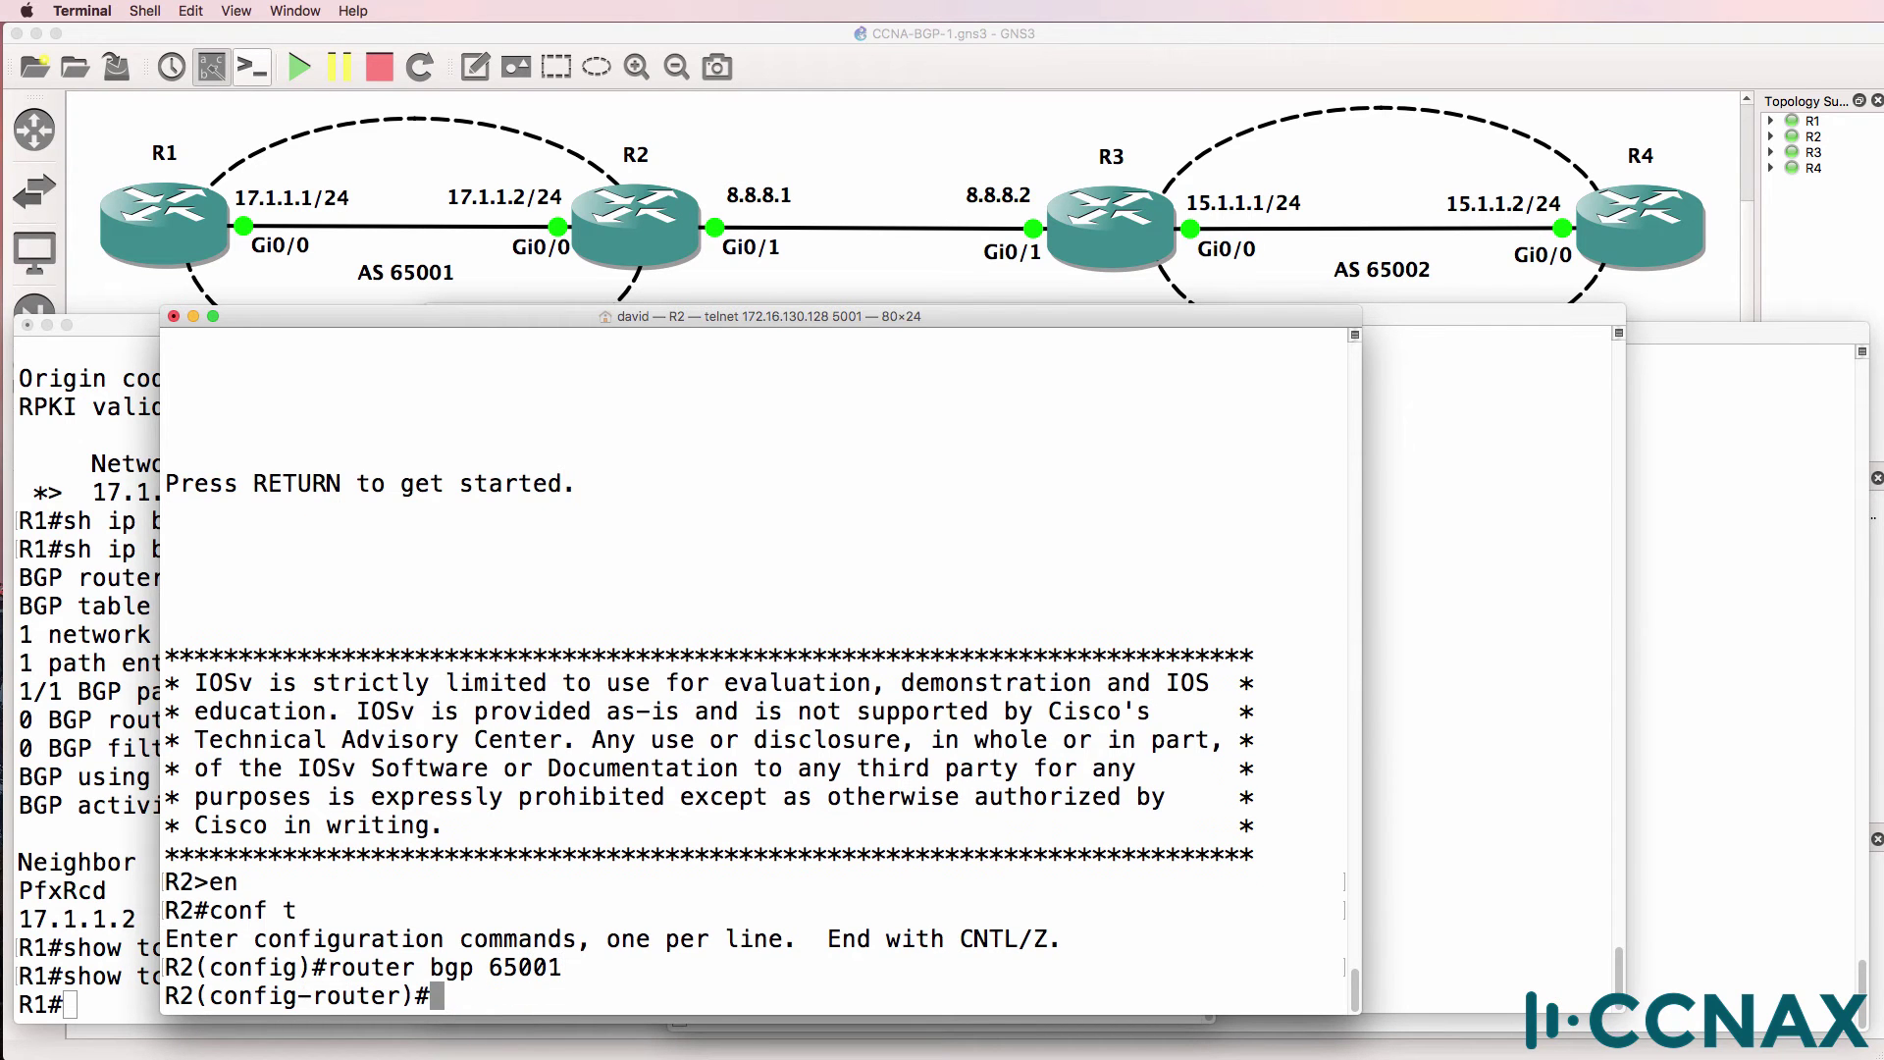
pyautogui.write('nei')
pyautogui.press('Tab')
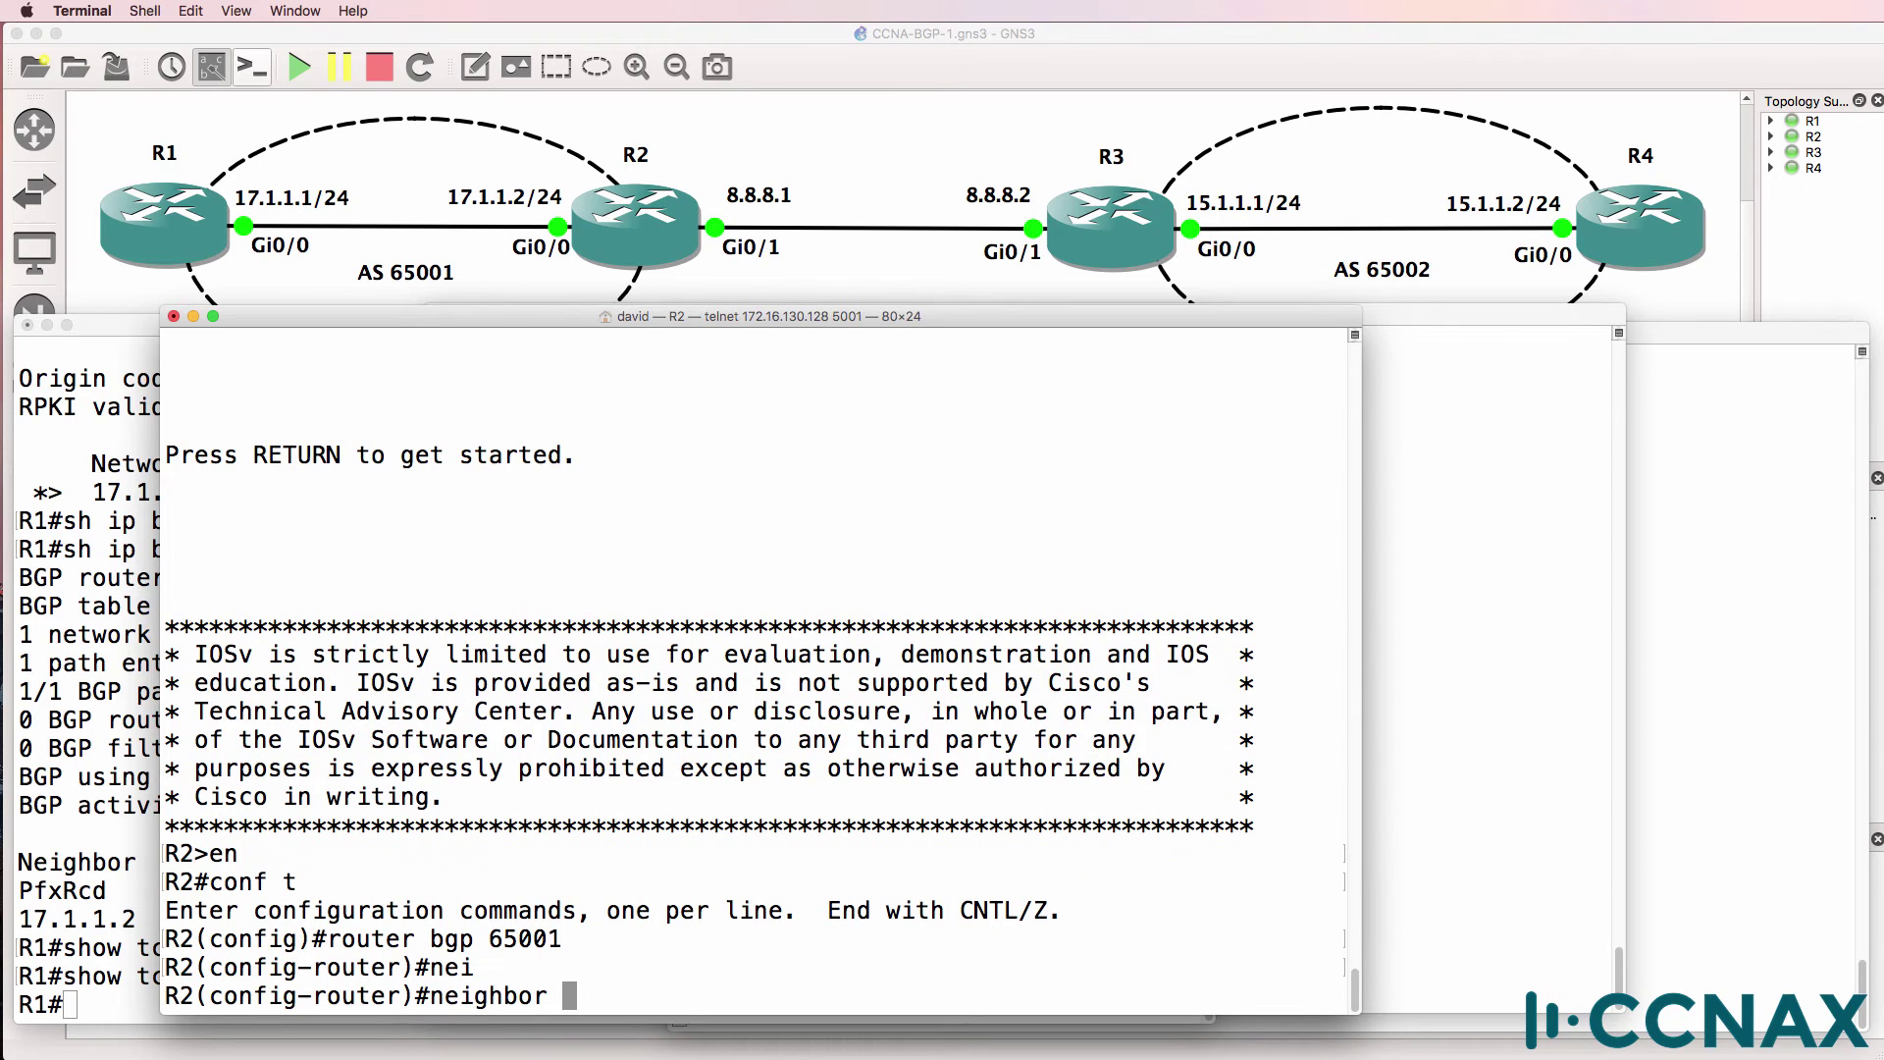
pyautogui.write('17.1.1.1 remo')
pyautogui.press('Tab')
pyautogui.write('t')
pyautogui.press('Tab')
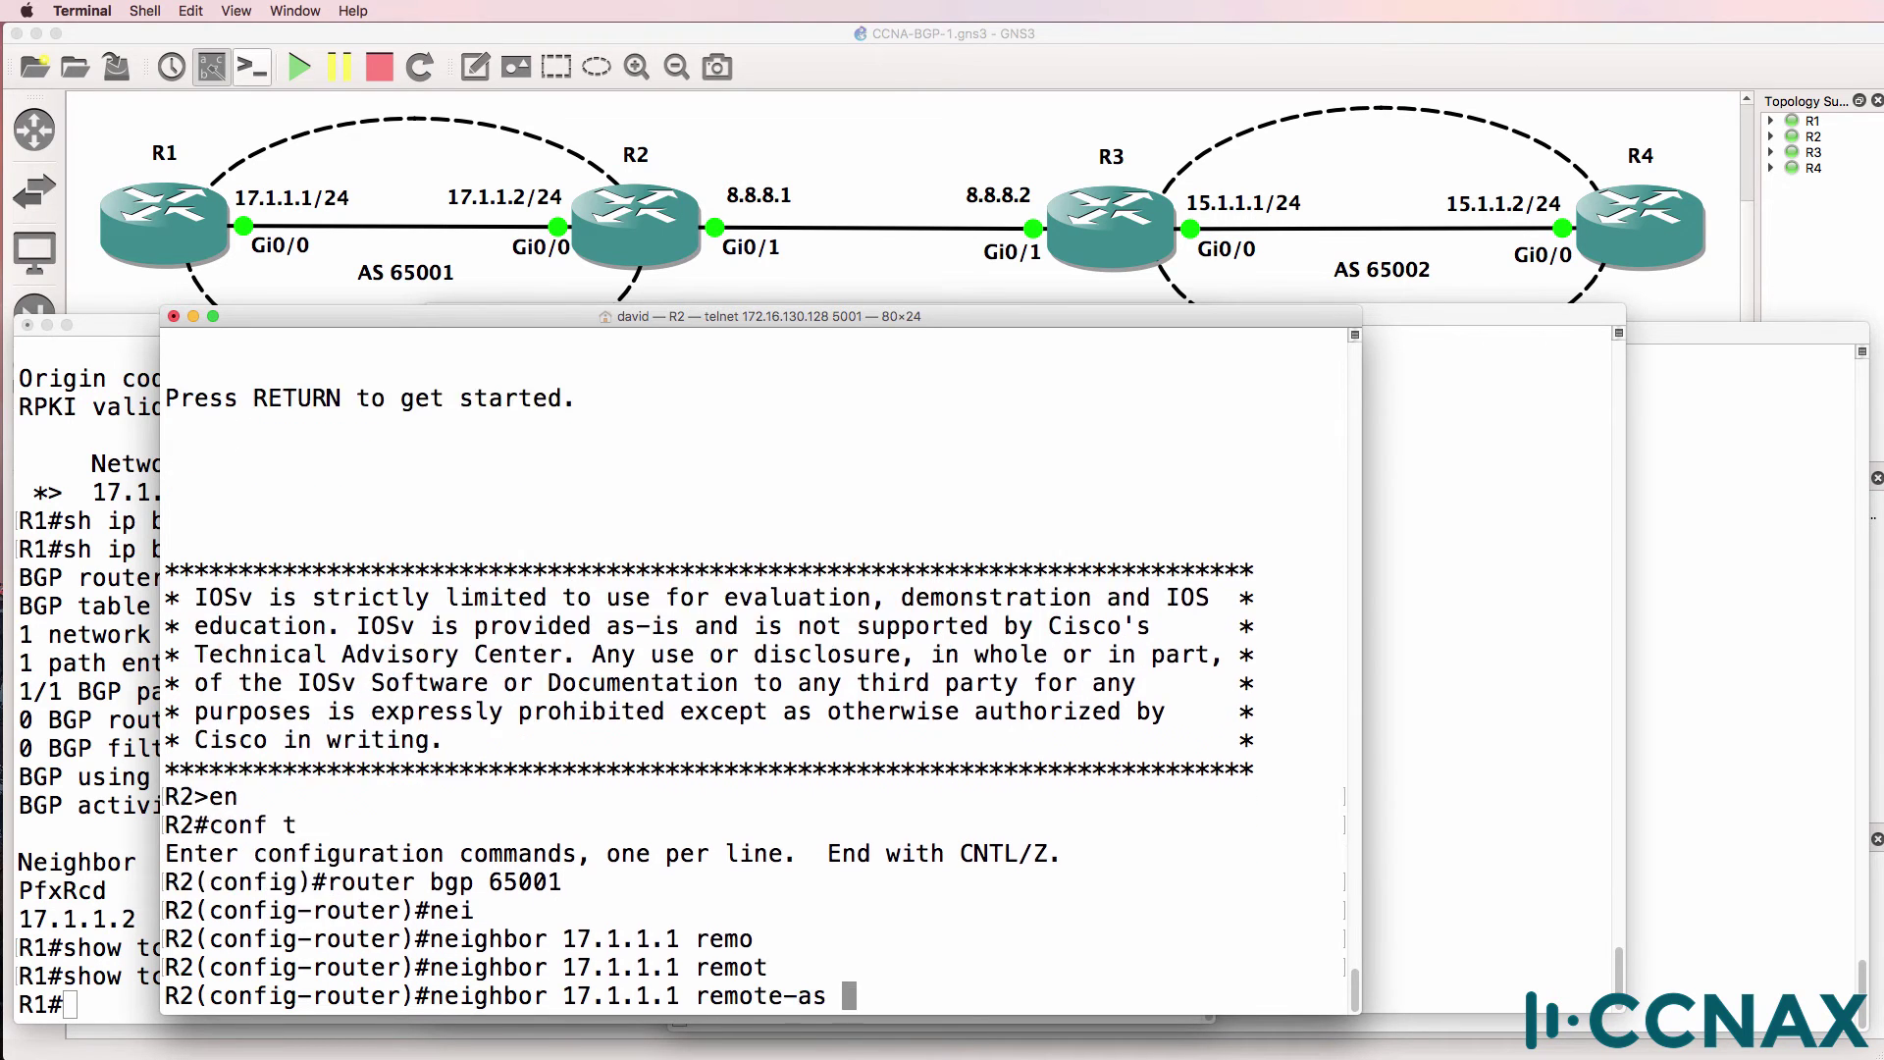
pyautogui.write('65001')
pyautogui.press('Return')
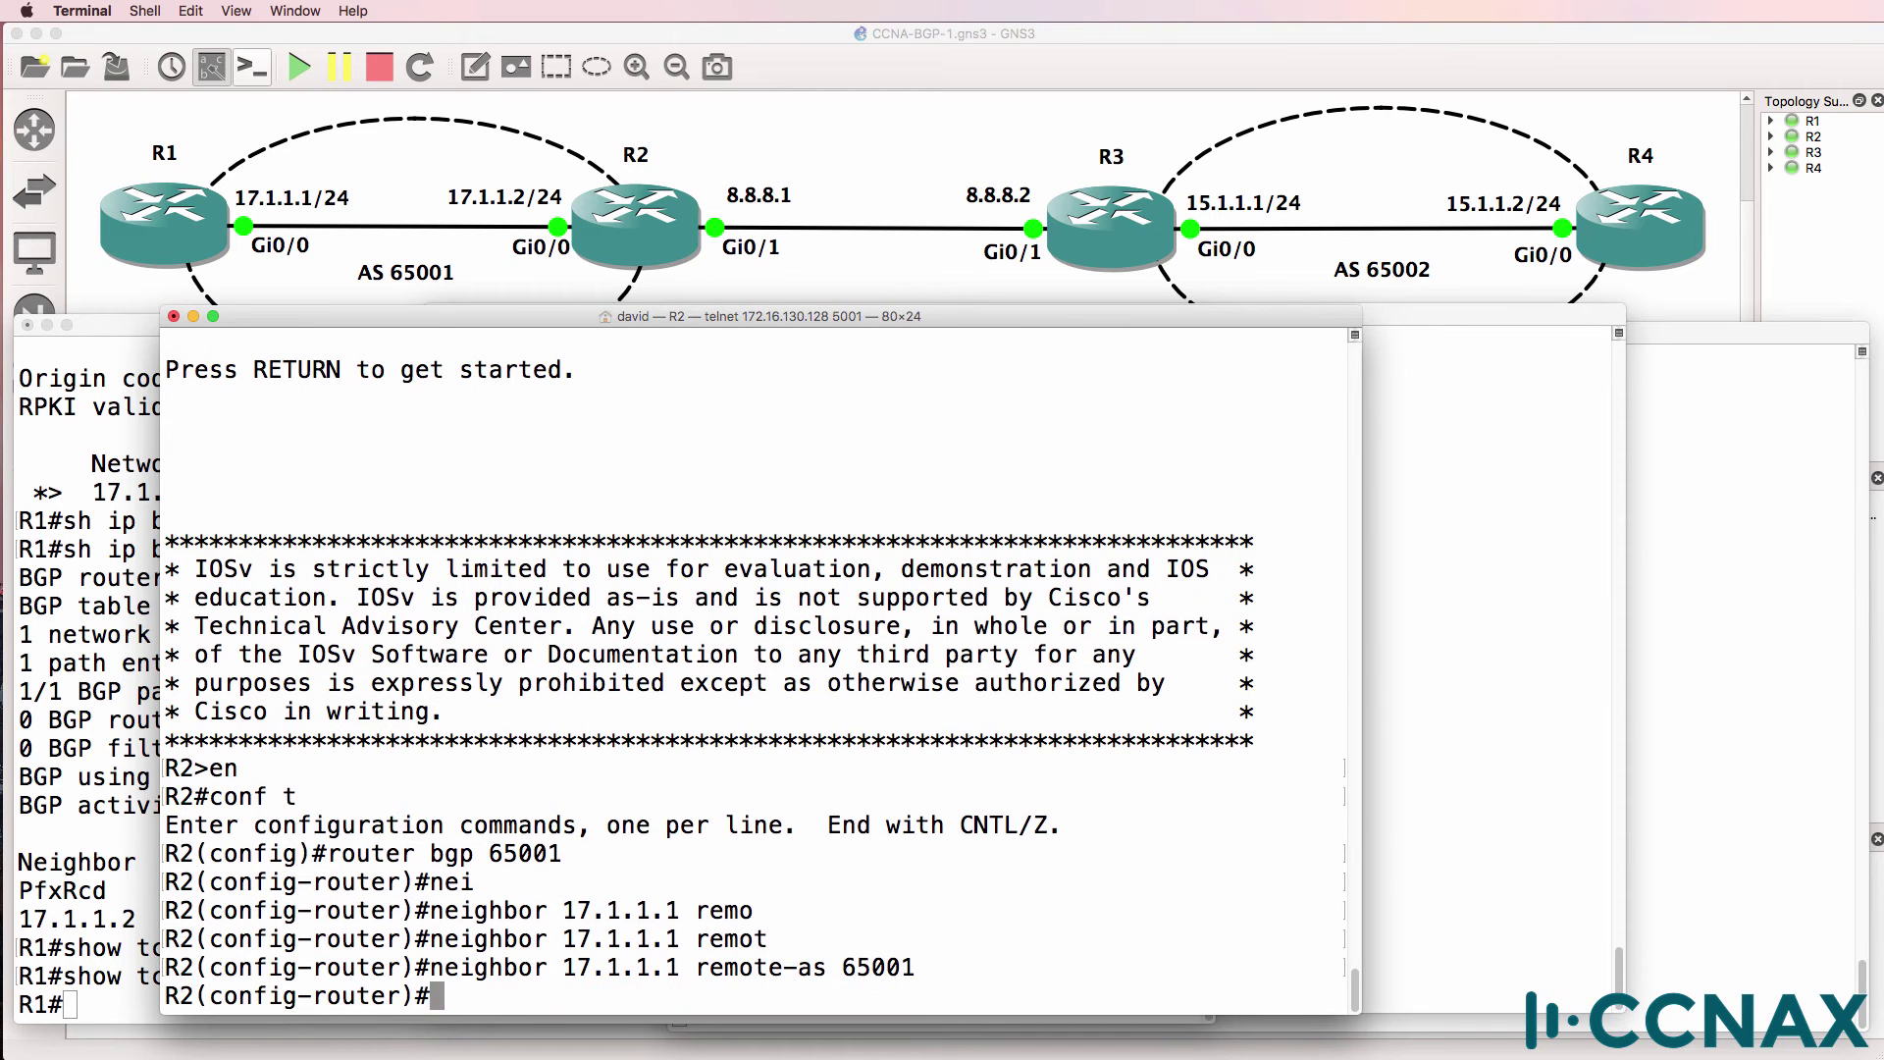
# Step: Advertise networks 17.1.1.0 and 8.8.8.0, both mask 255.255.255.0, from R2
pyautogui.write('net')
pyautogui.press('Tab')
pyautogui.write('17.1.1.0')
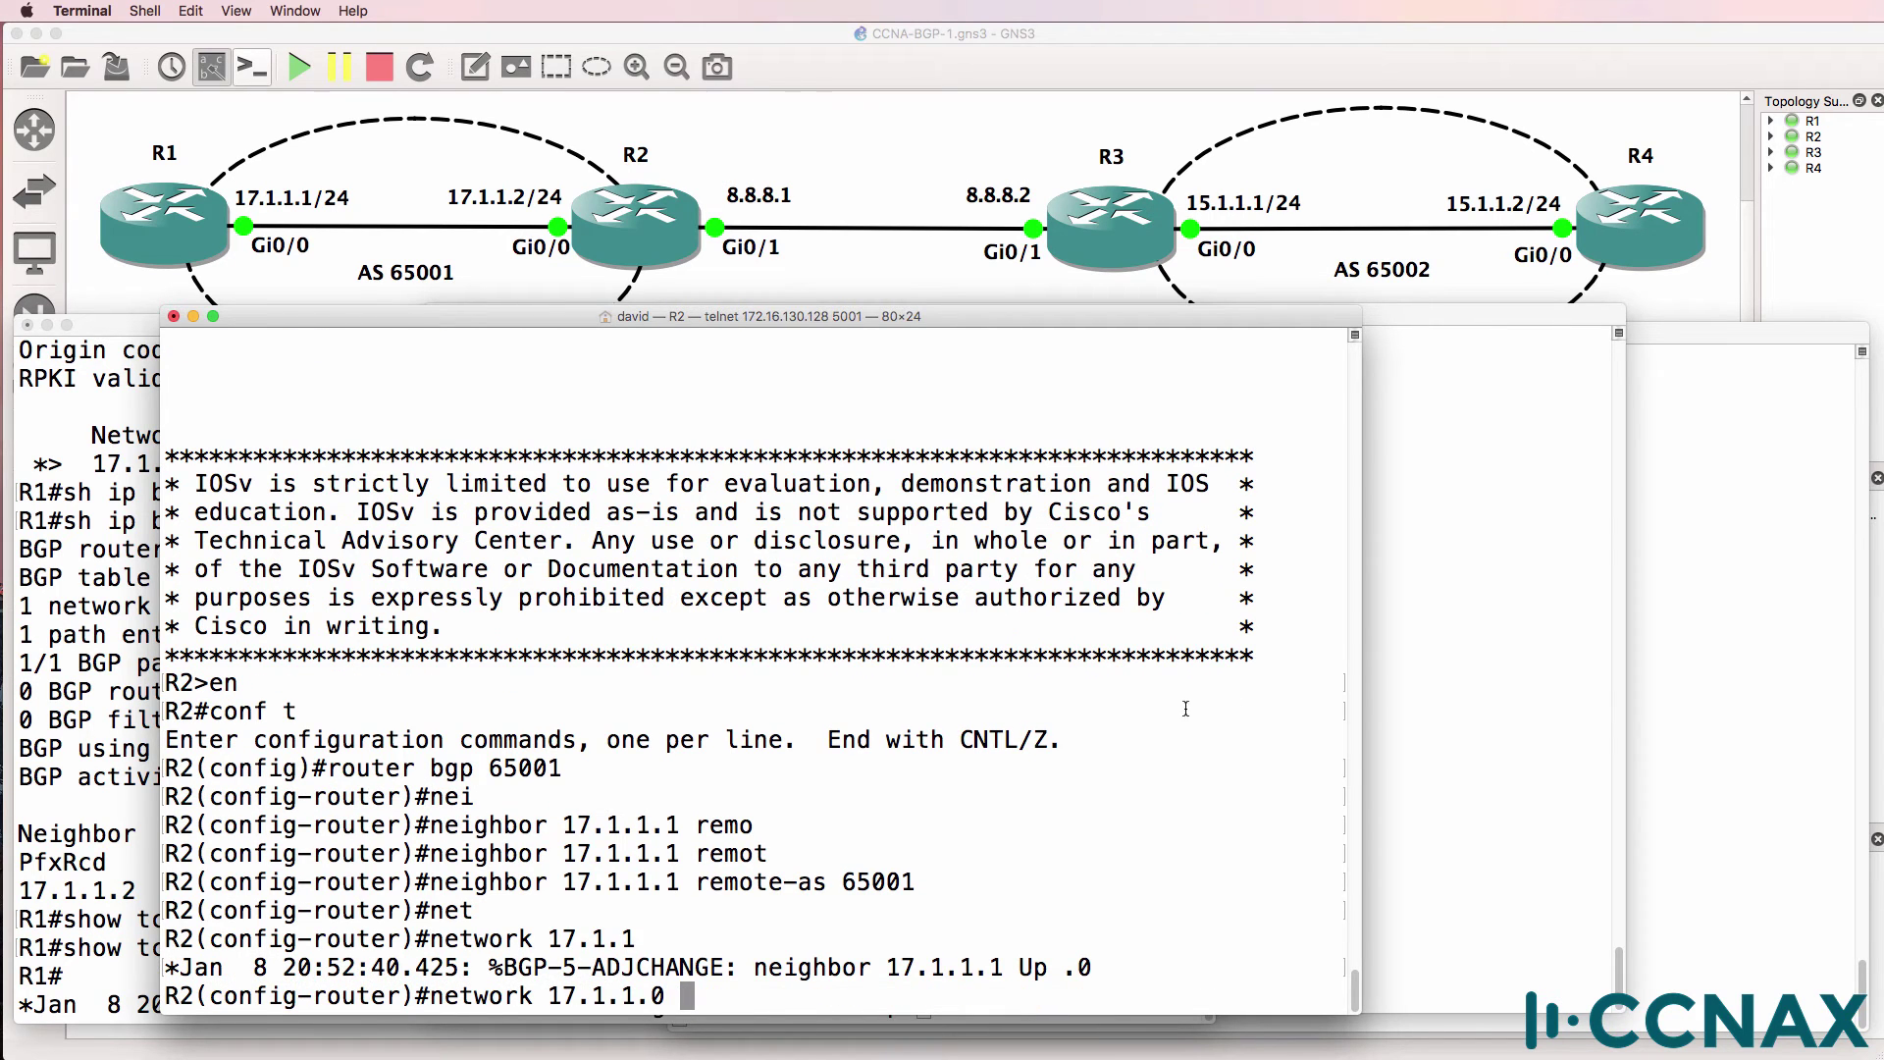
pyautogui.write(' mask 255.255.255.0')
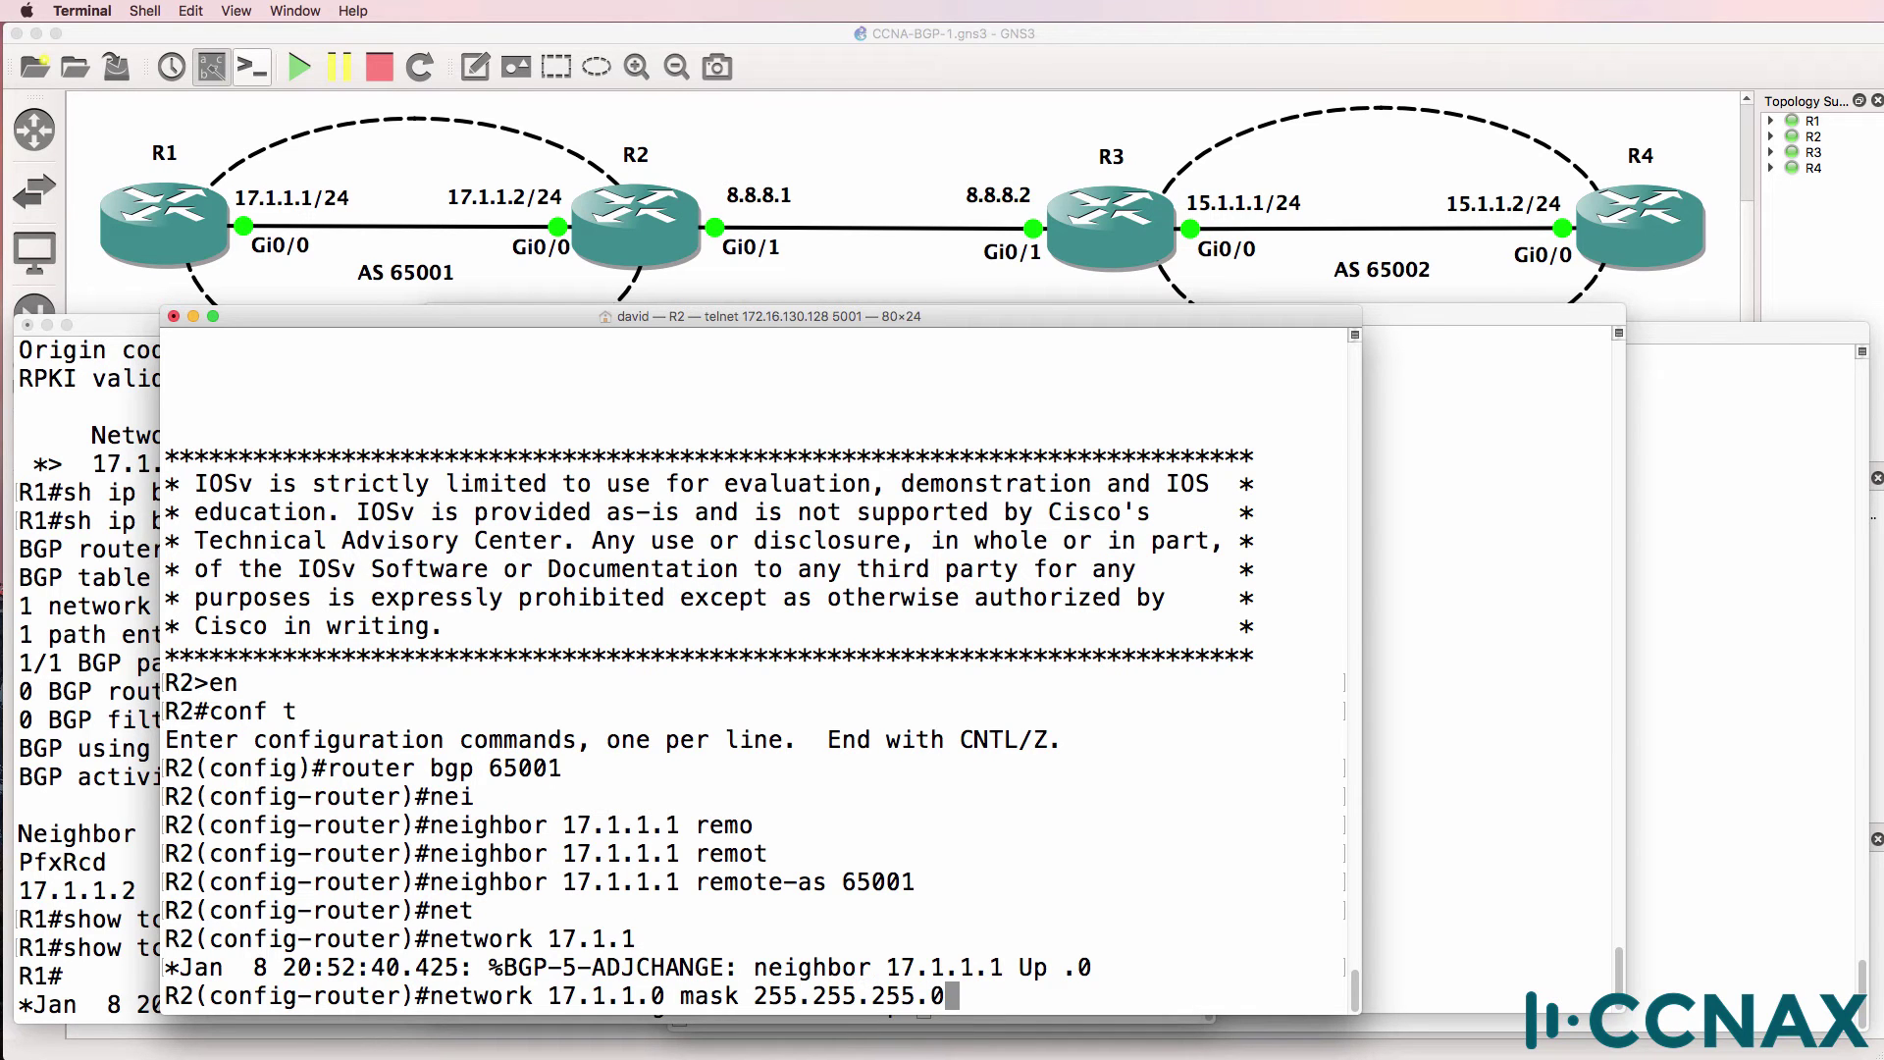
pyautogui.press('Return')
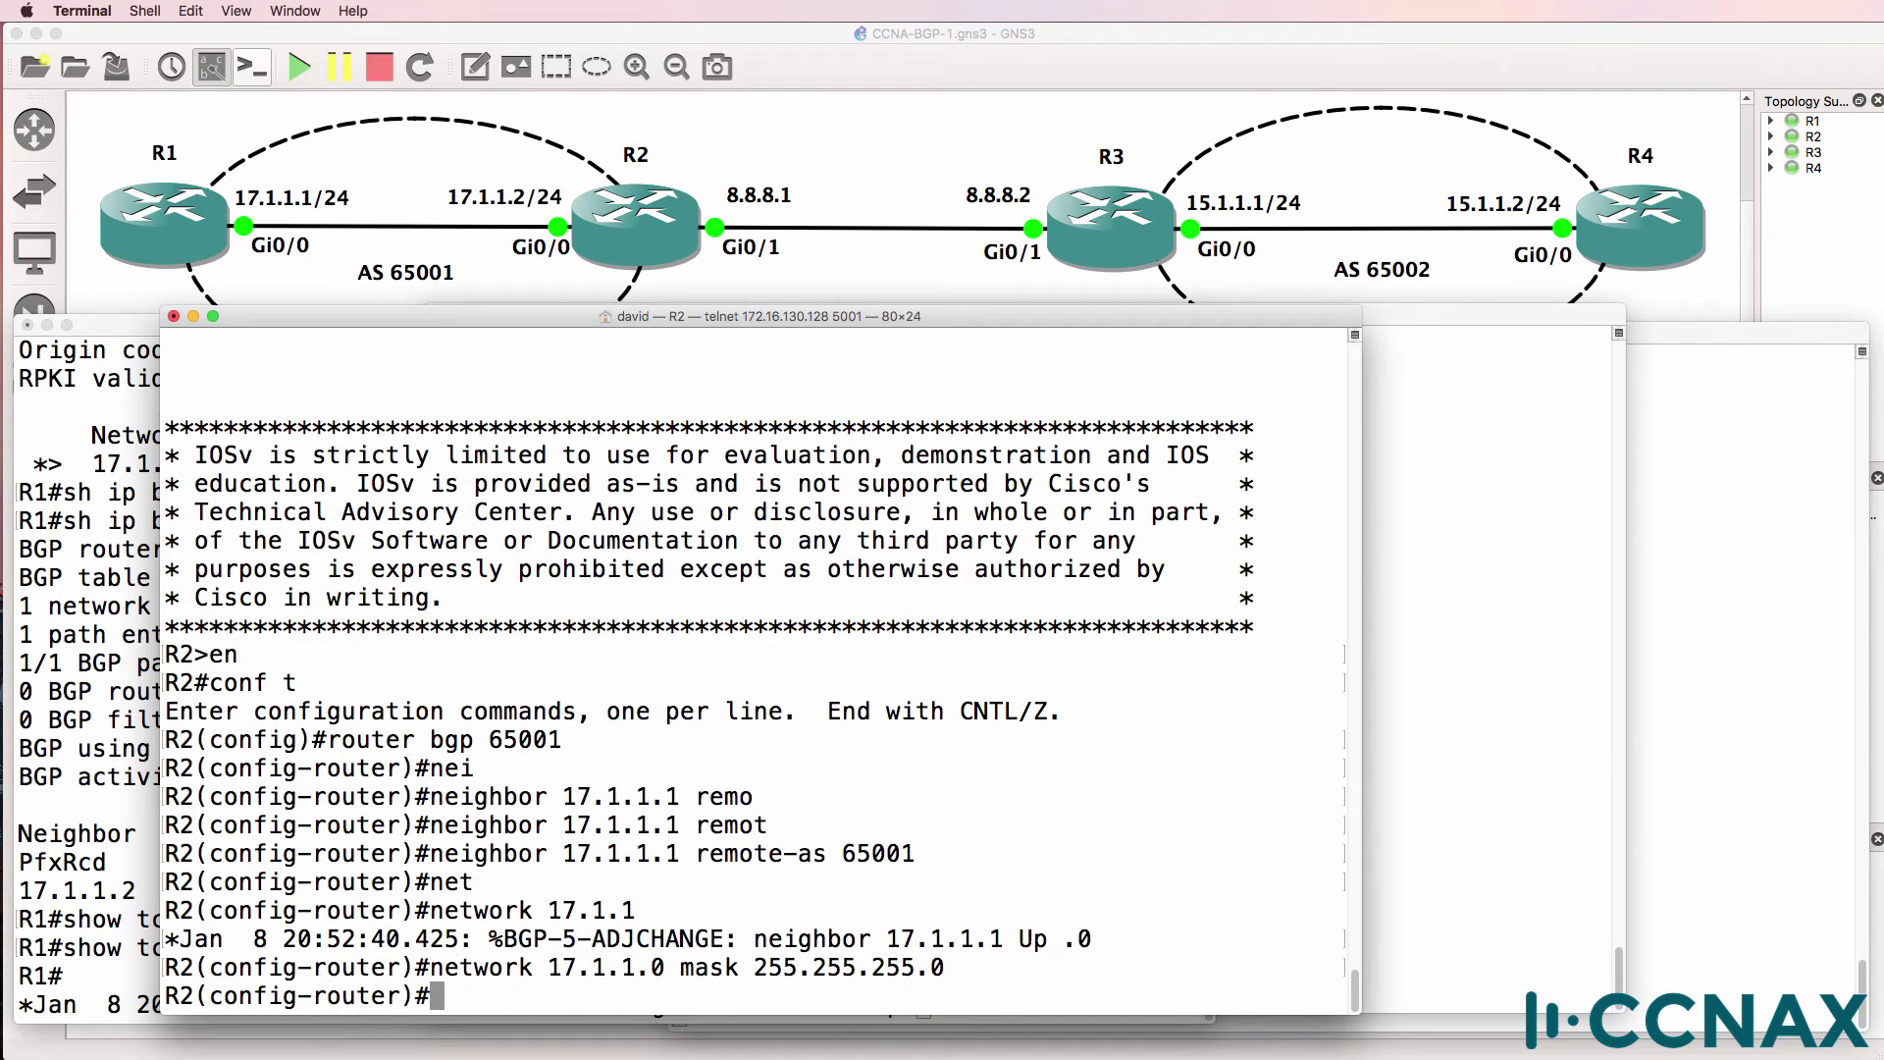
pyautogui.write('net')
pyautogui.press('Tab')
pyautogui.write('8.8.')
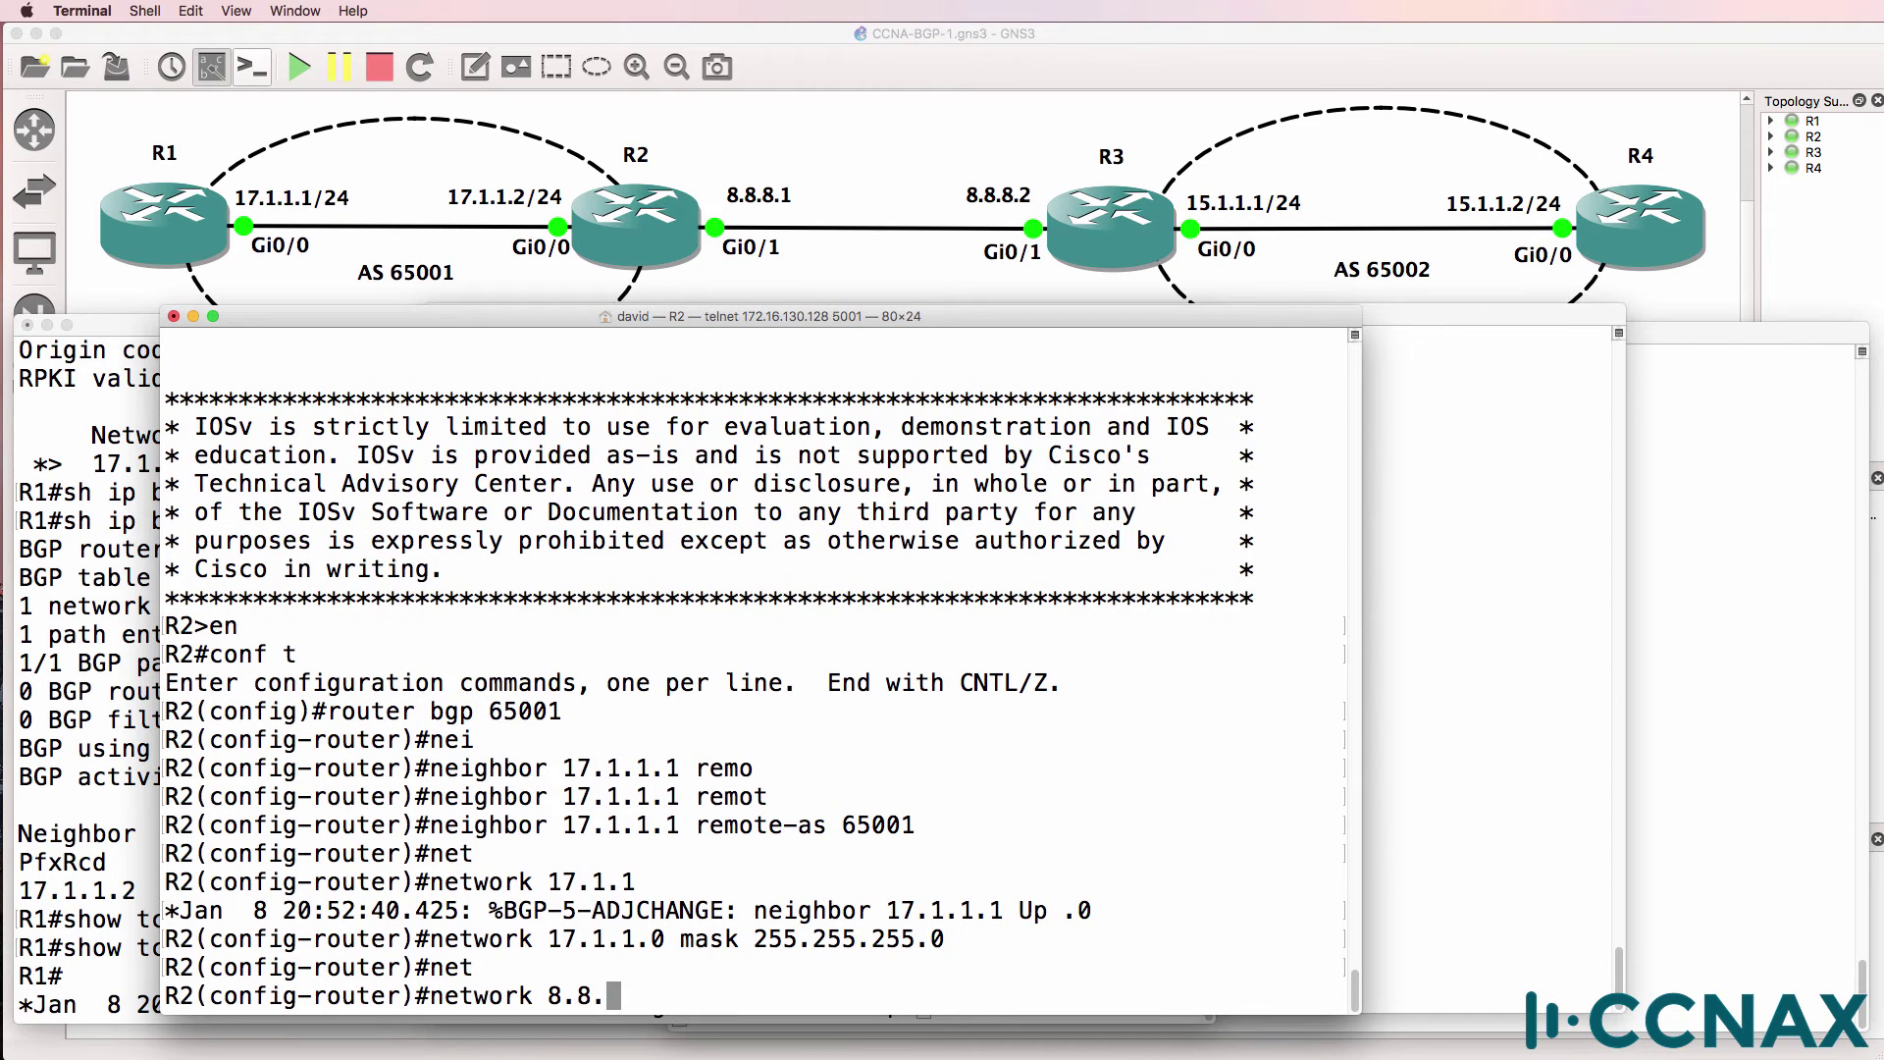
pyautogui.write('8.0 mask 2')
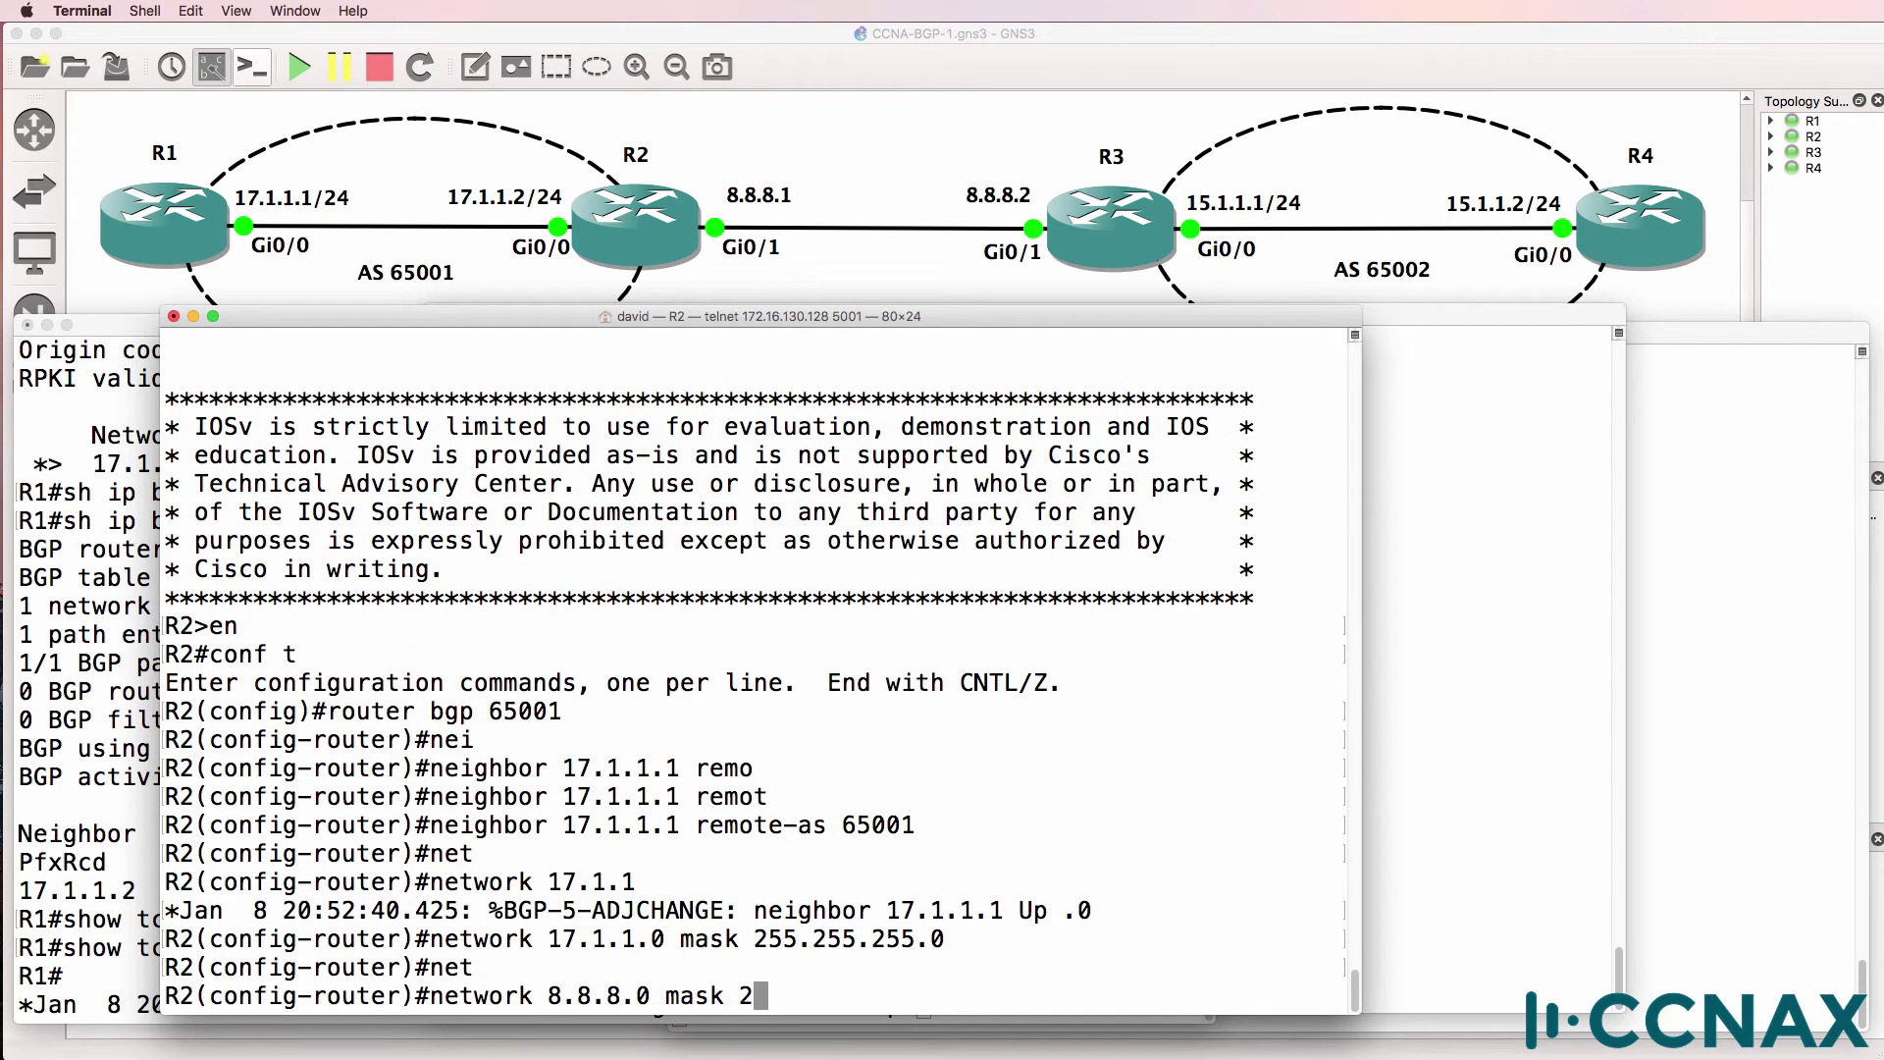
pyautogui.write('55.255.255.0')
pyautogui.press('Return')
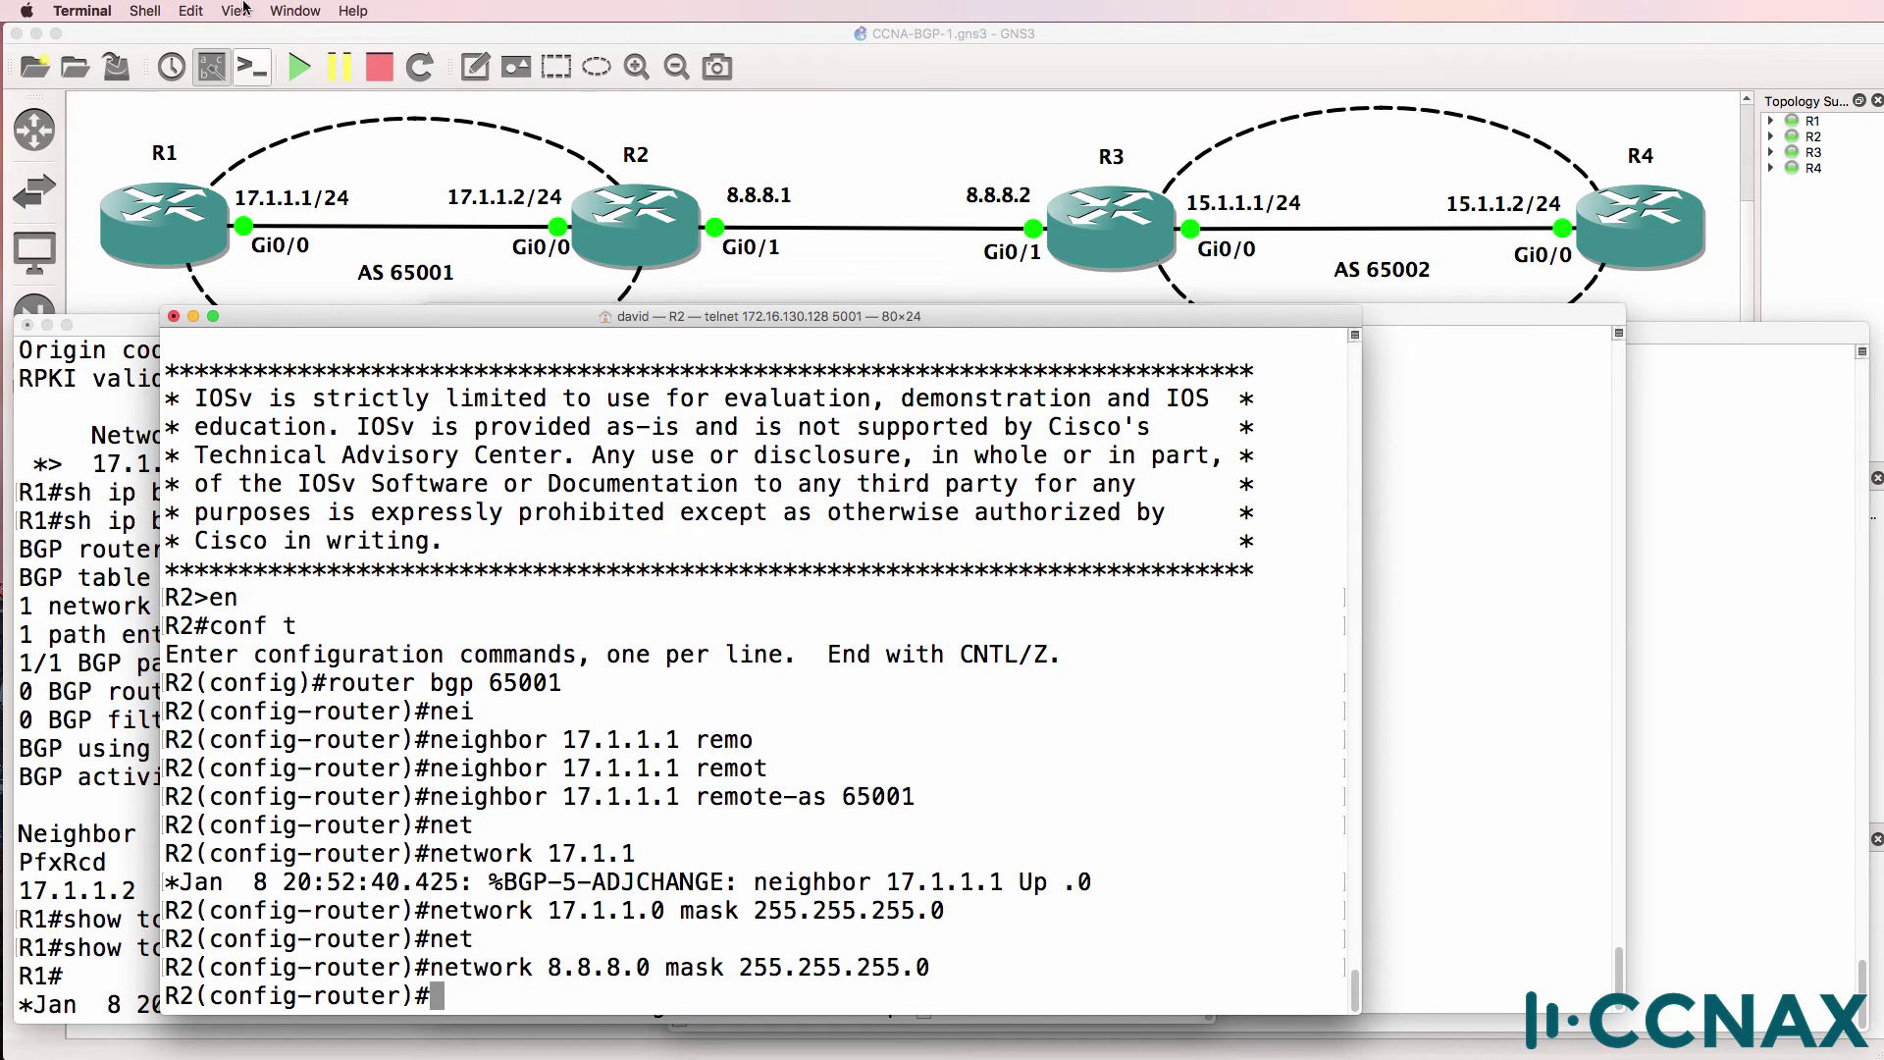
# Step: Relabel the R2–R3 link address 8.8.8.1 as 8.8.8.1/24 and begin editing 8.8.8.2
pyautogui.doubleClick(783, 196)
pyautogui.press('Right')
pyautogui.write('/24')
pyautogui.doubleClick(988, 200)
pyautogui.press('Right')
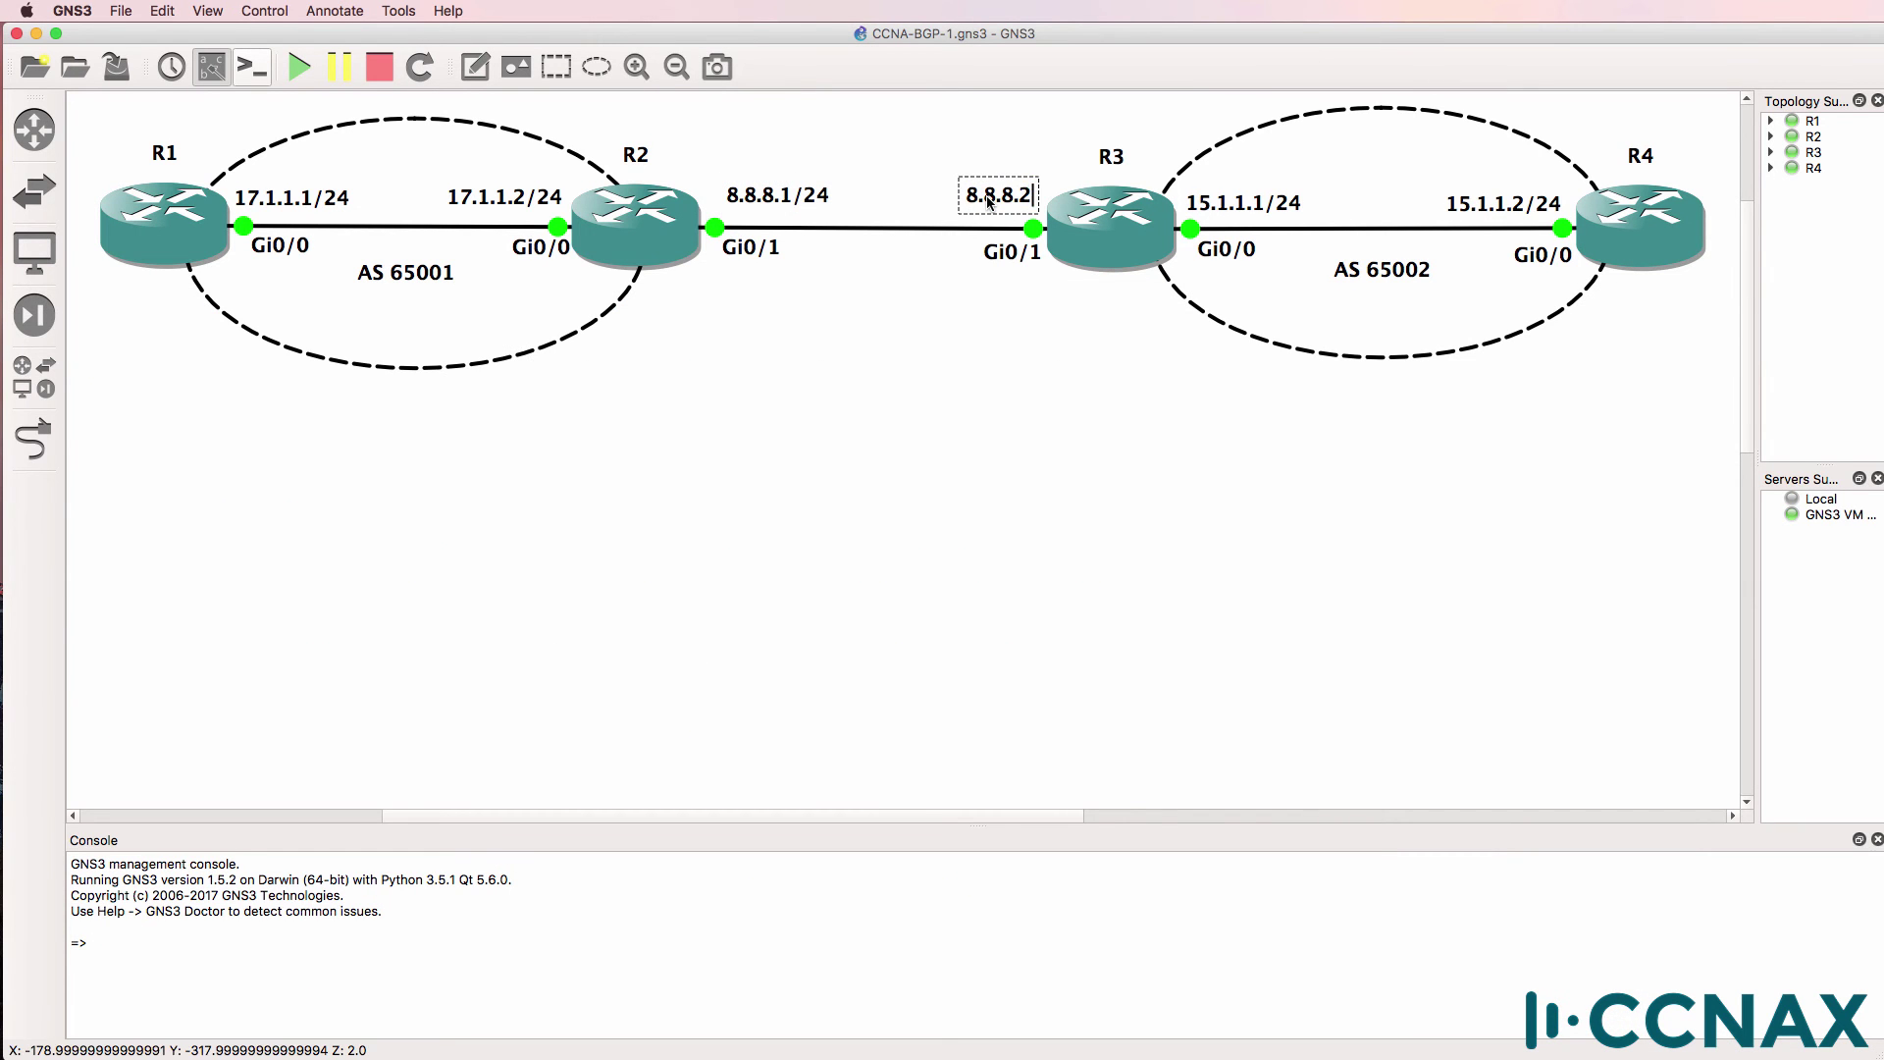
# Step: Finish the 8.8.8.2/24 label, review R2's network statements and exit configuration
pyautogui.write('/24')
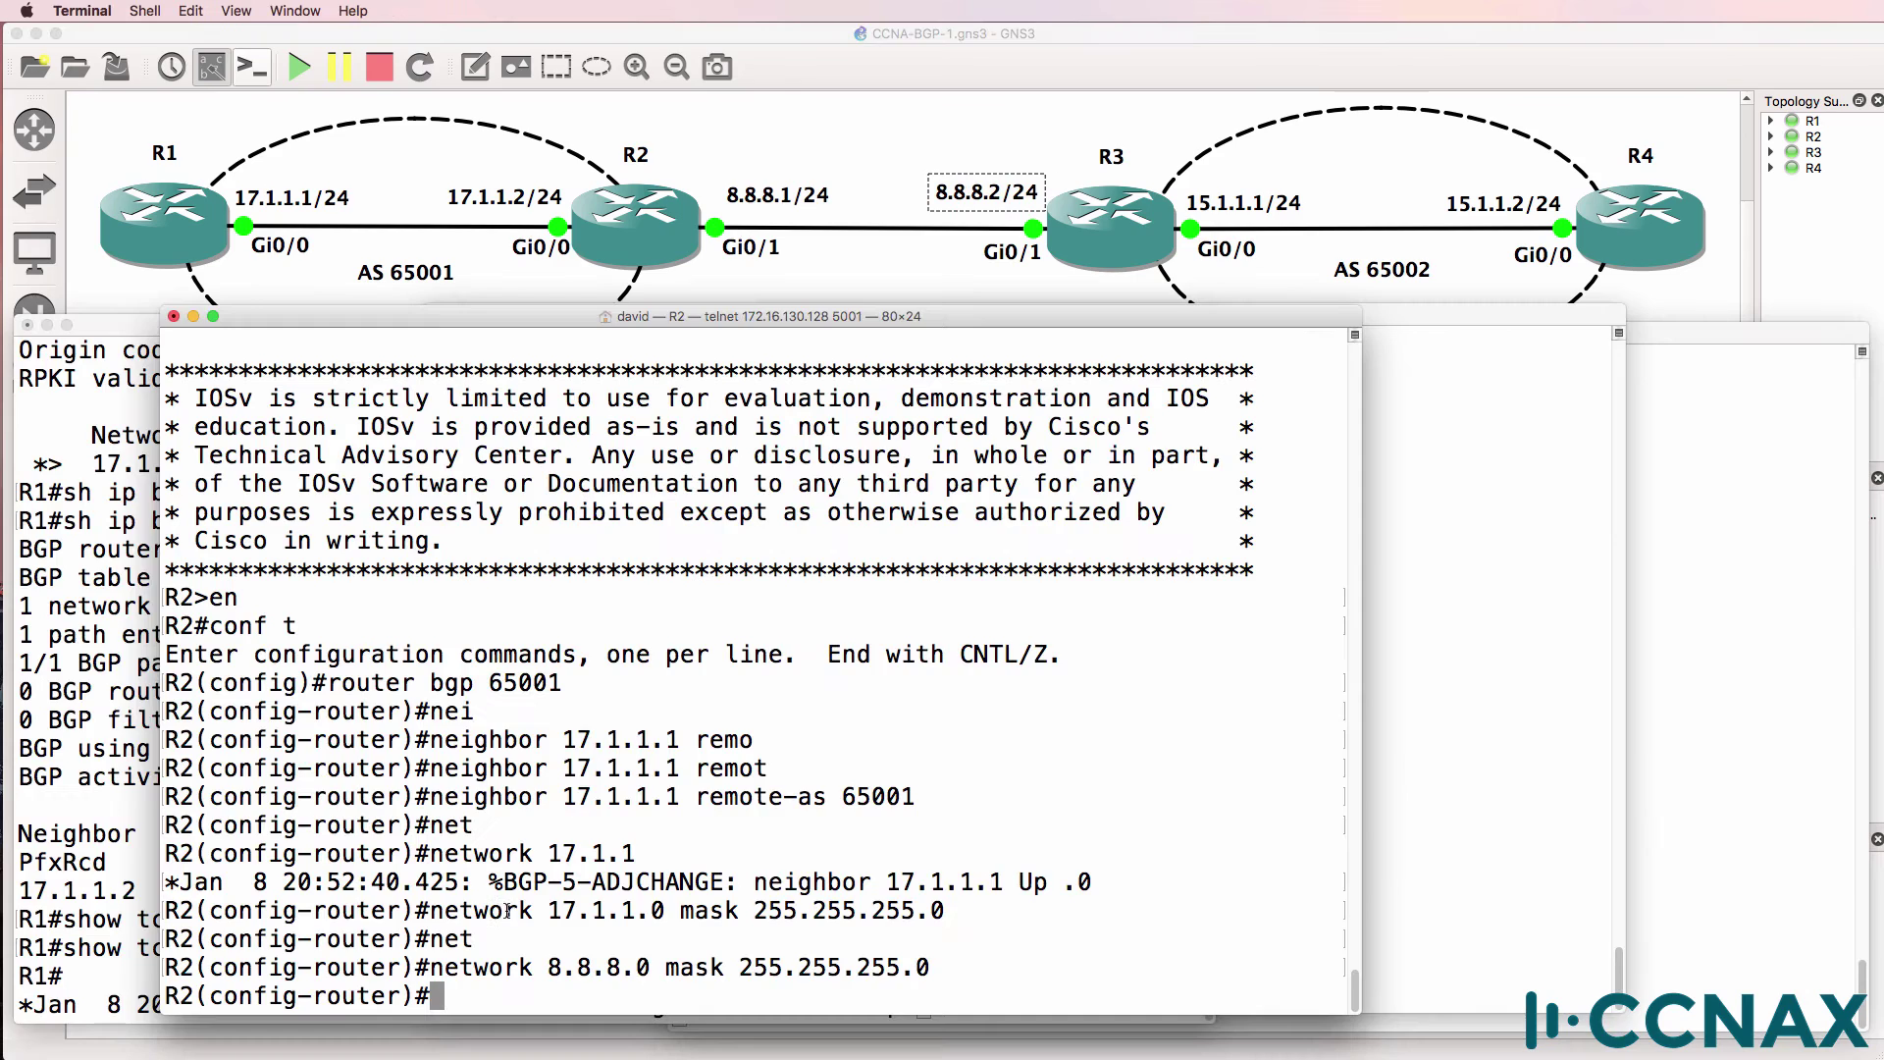
pyautogui.press('super+Tab')
pyautogui.moveTo(654, 858); pyautogui.dragTo(1002, 883)
pyautogui.write('end')
pyautogui.press('Return')
# Step: Check R2's BGP summary showing neighbor 17.1.1.1 up with 1 prefix received
pyautogui.write('sh')
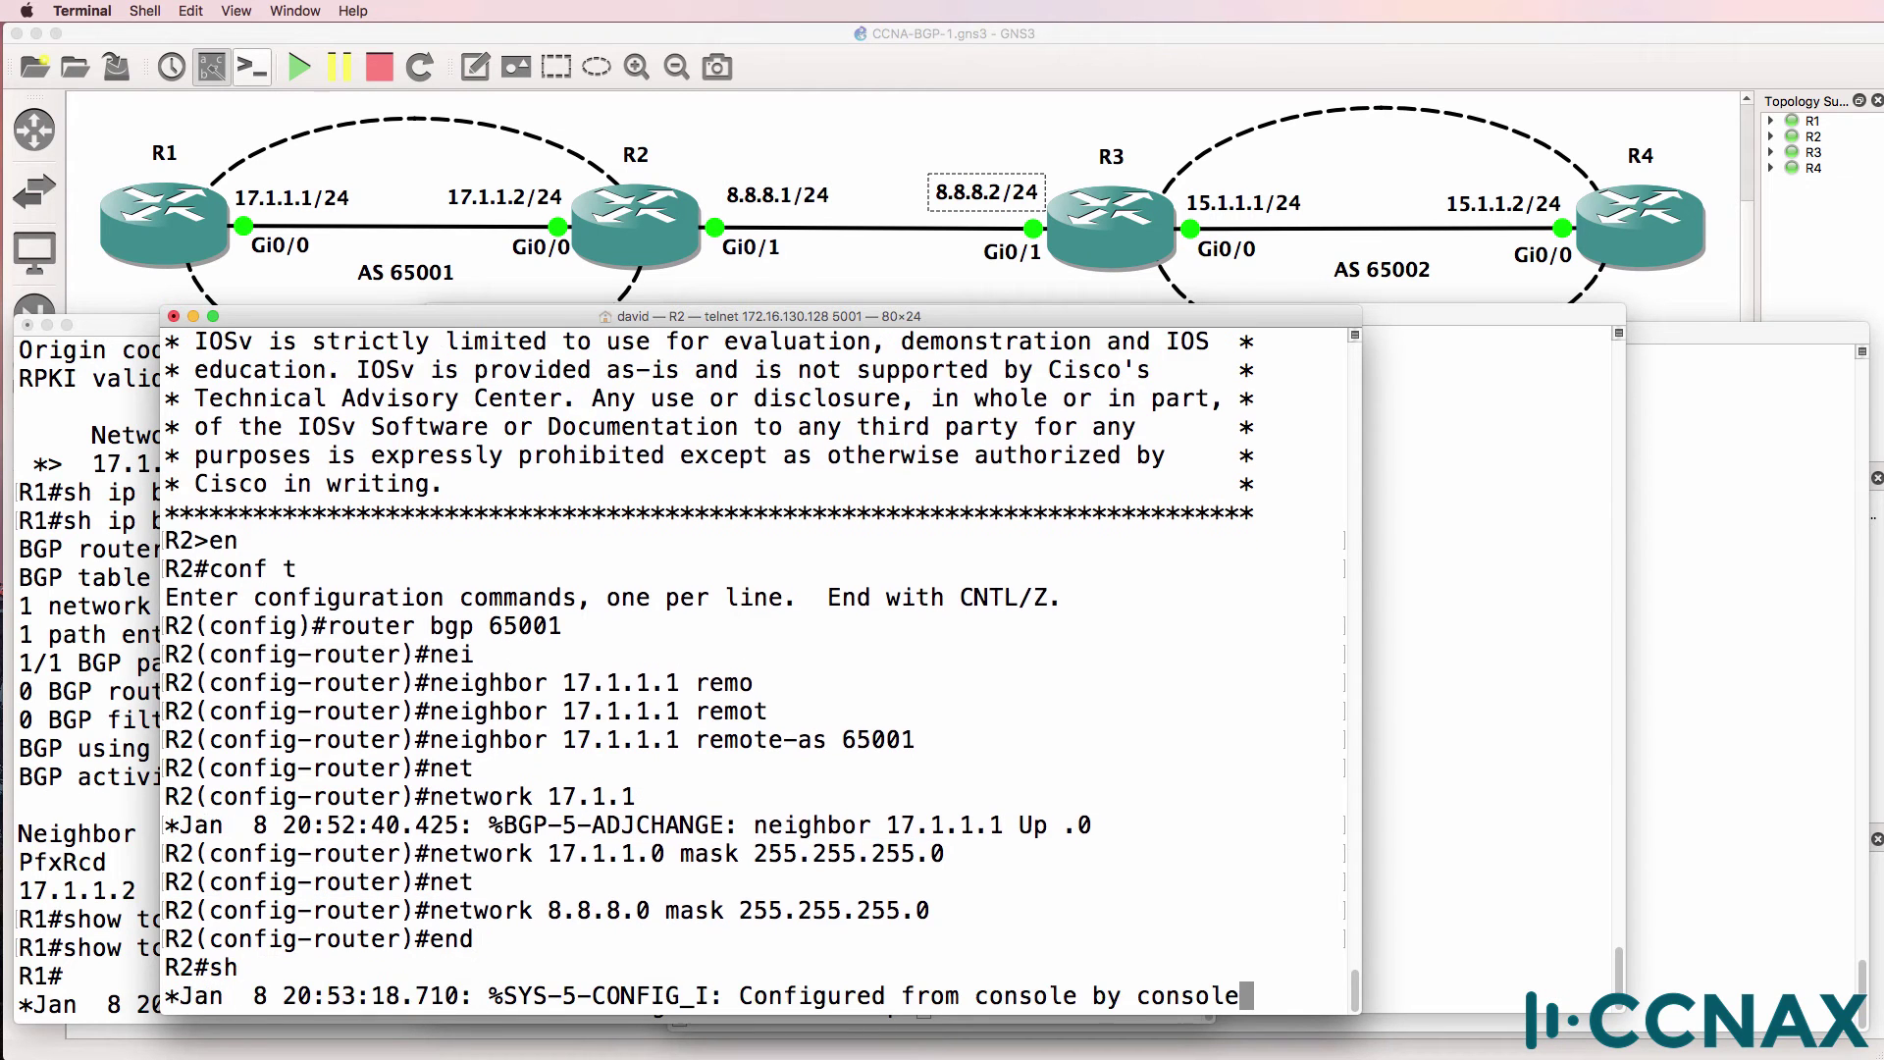
pyautogui.write('ow ip bgp sum')
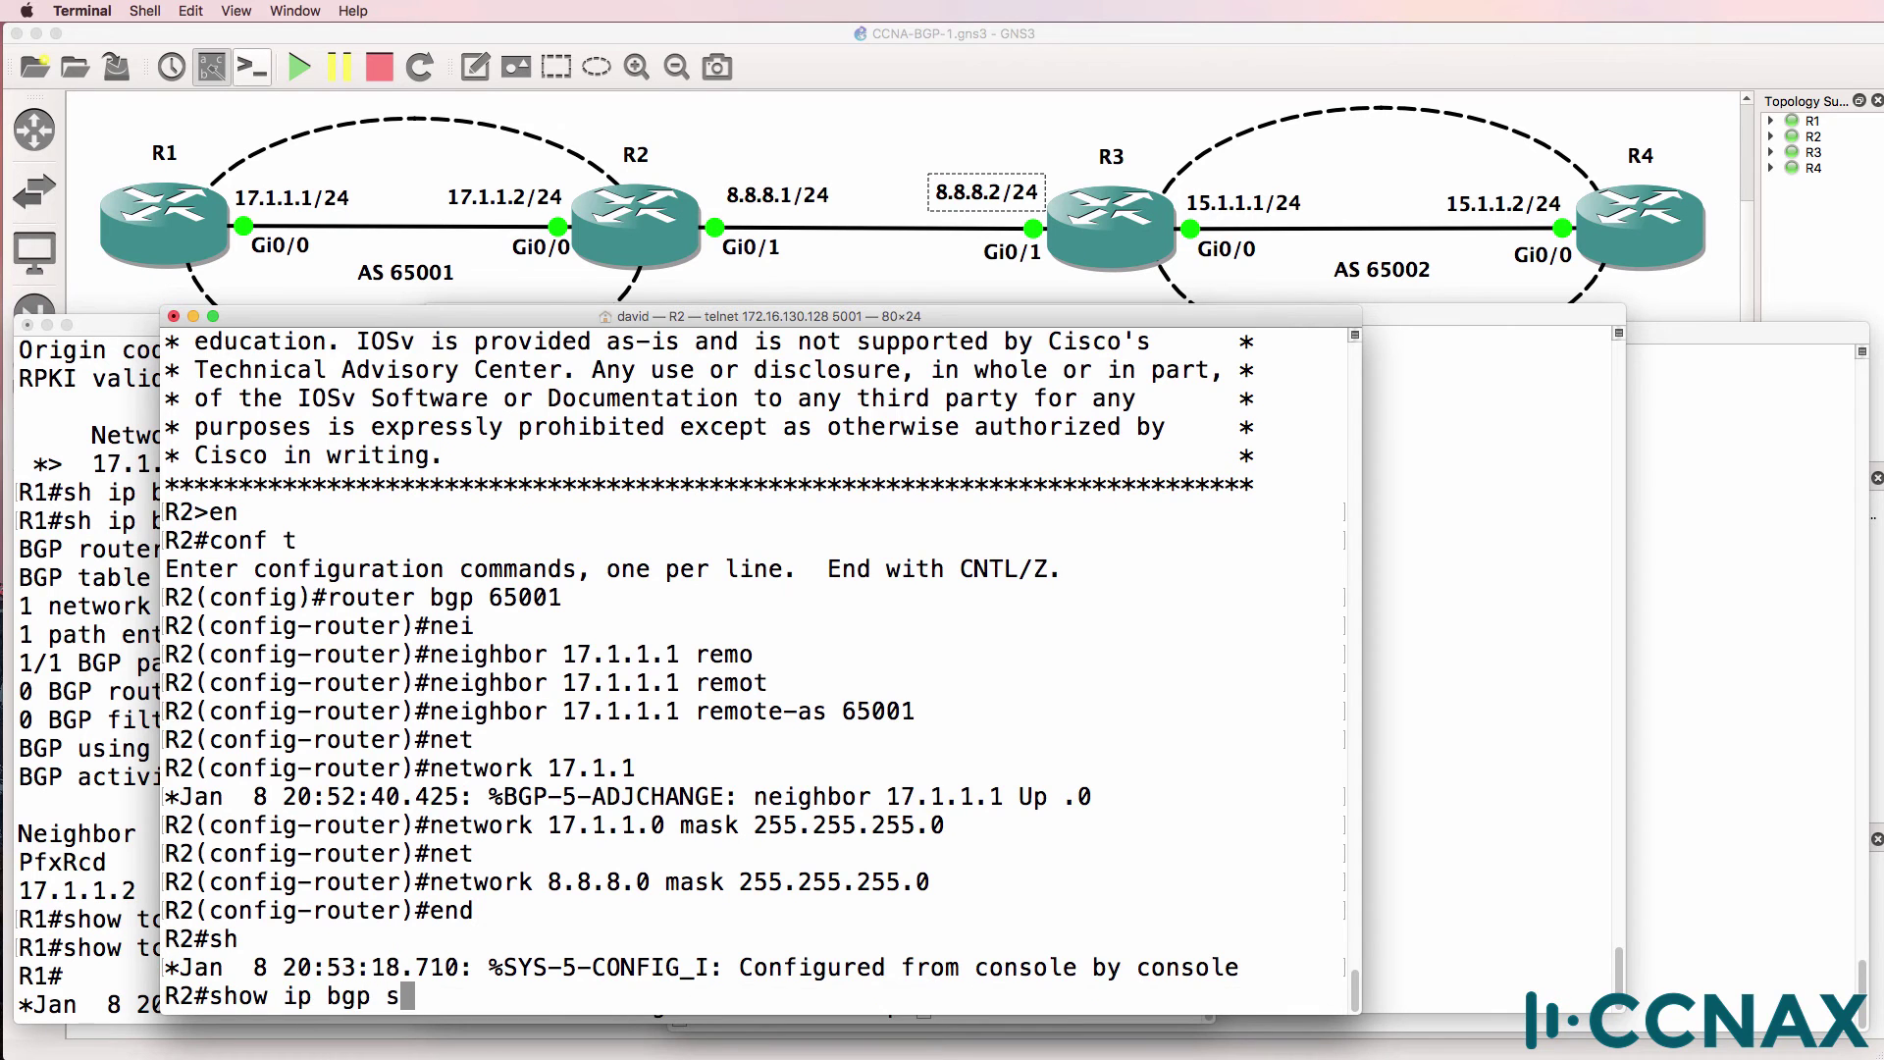
pyautogui.press('Return')
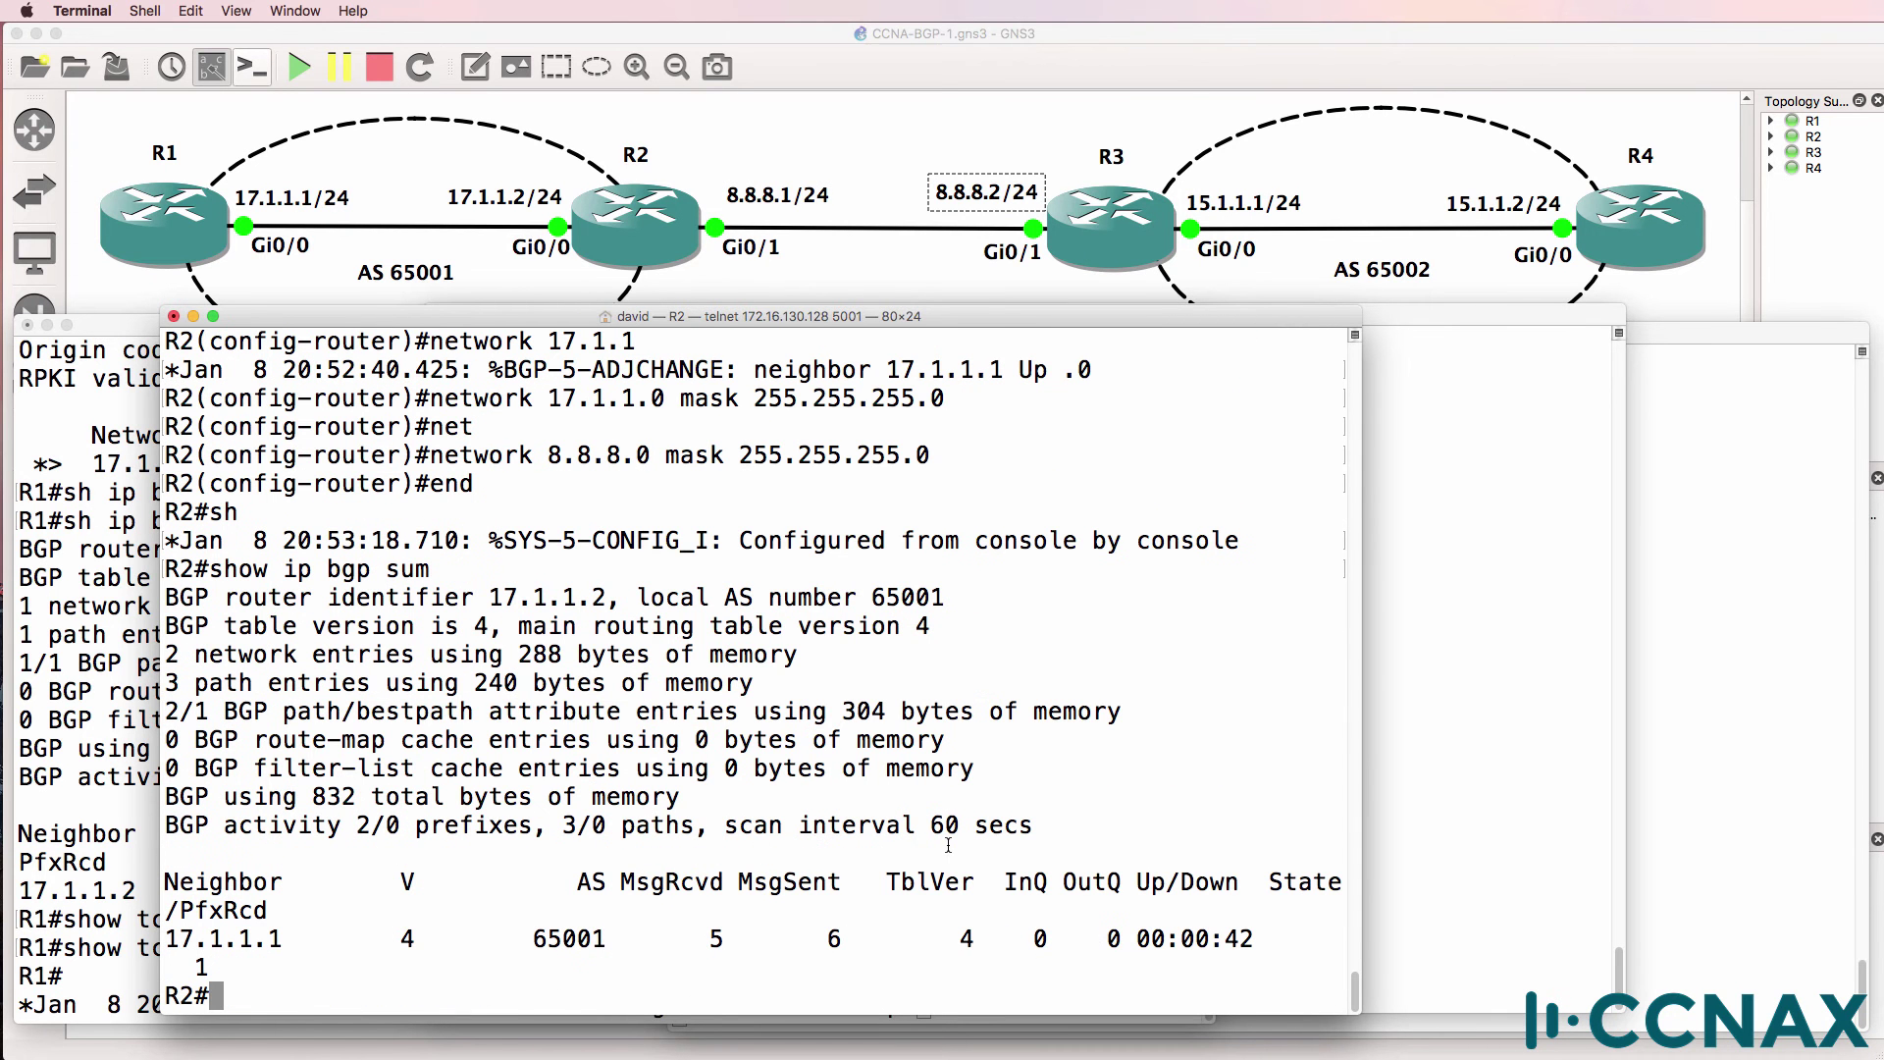
pyautogui.moveTo(1266, 936); pyautogui.dragTo(1343, 936)
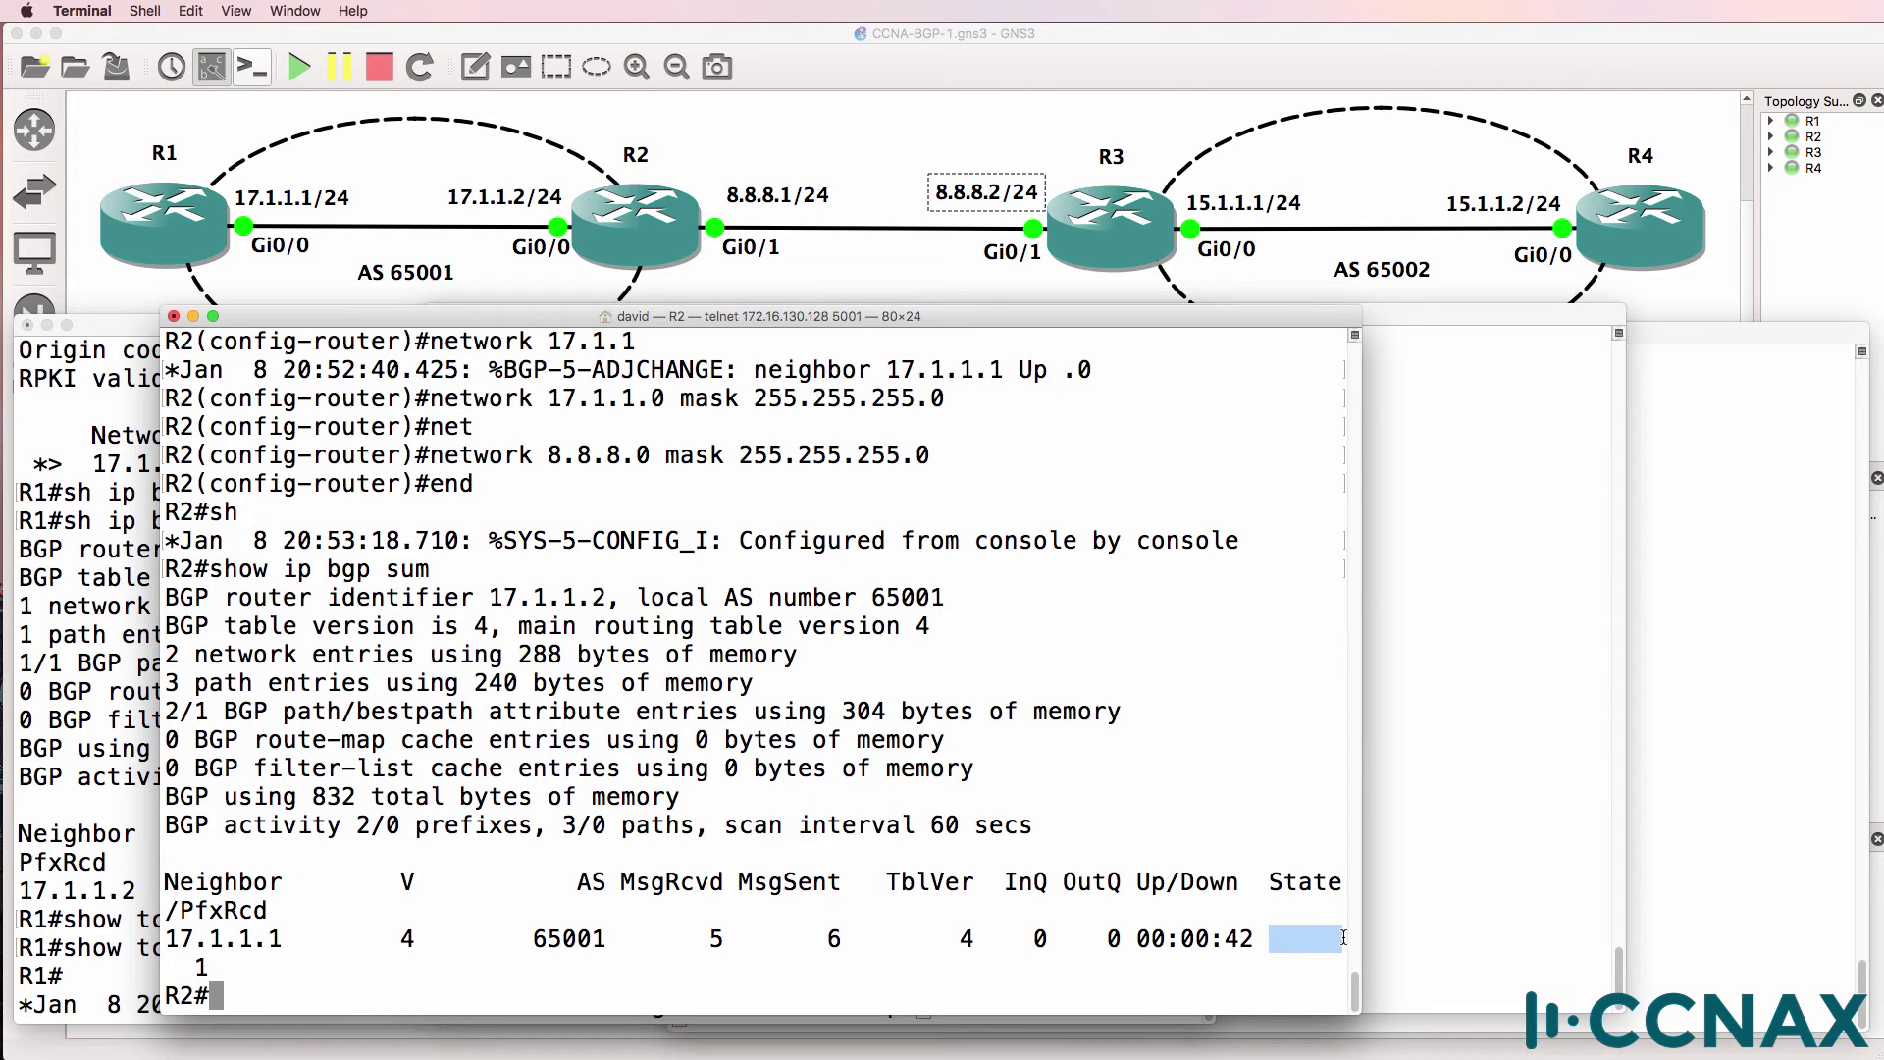
pyautogui.moveTo(165, 910); pyautogui.dragTo(253, 913)
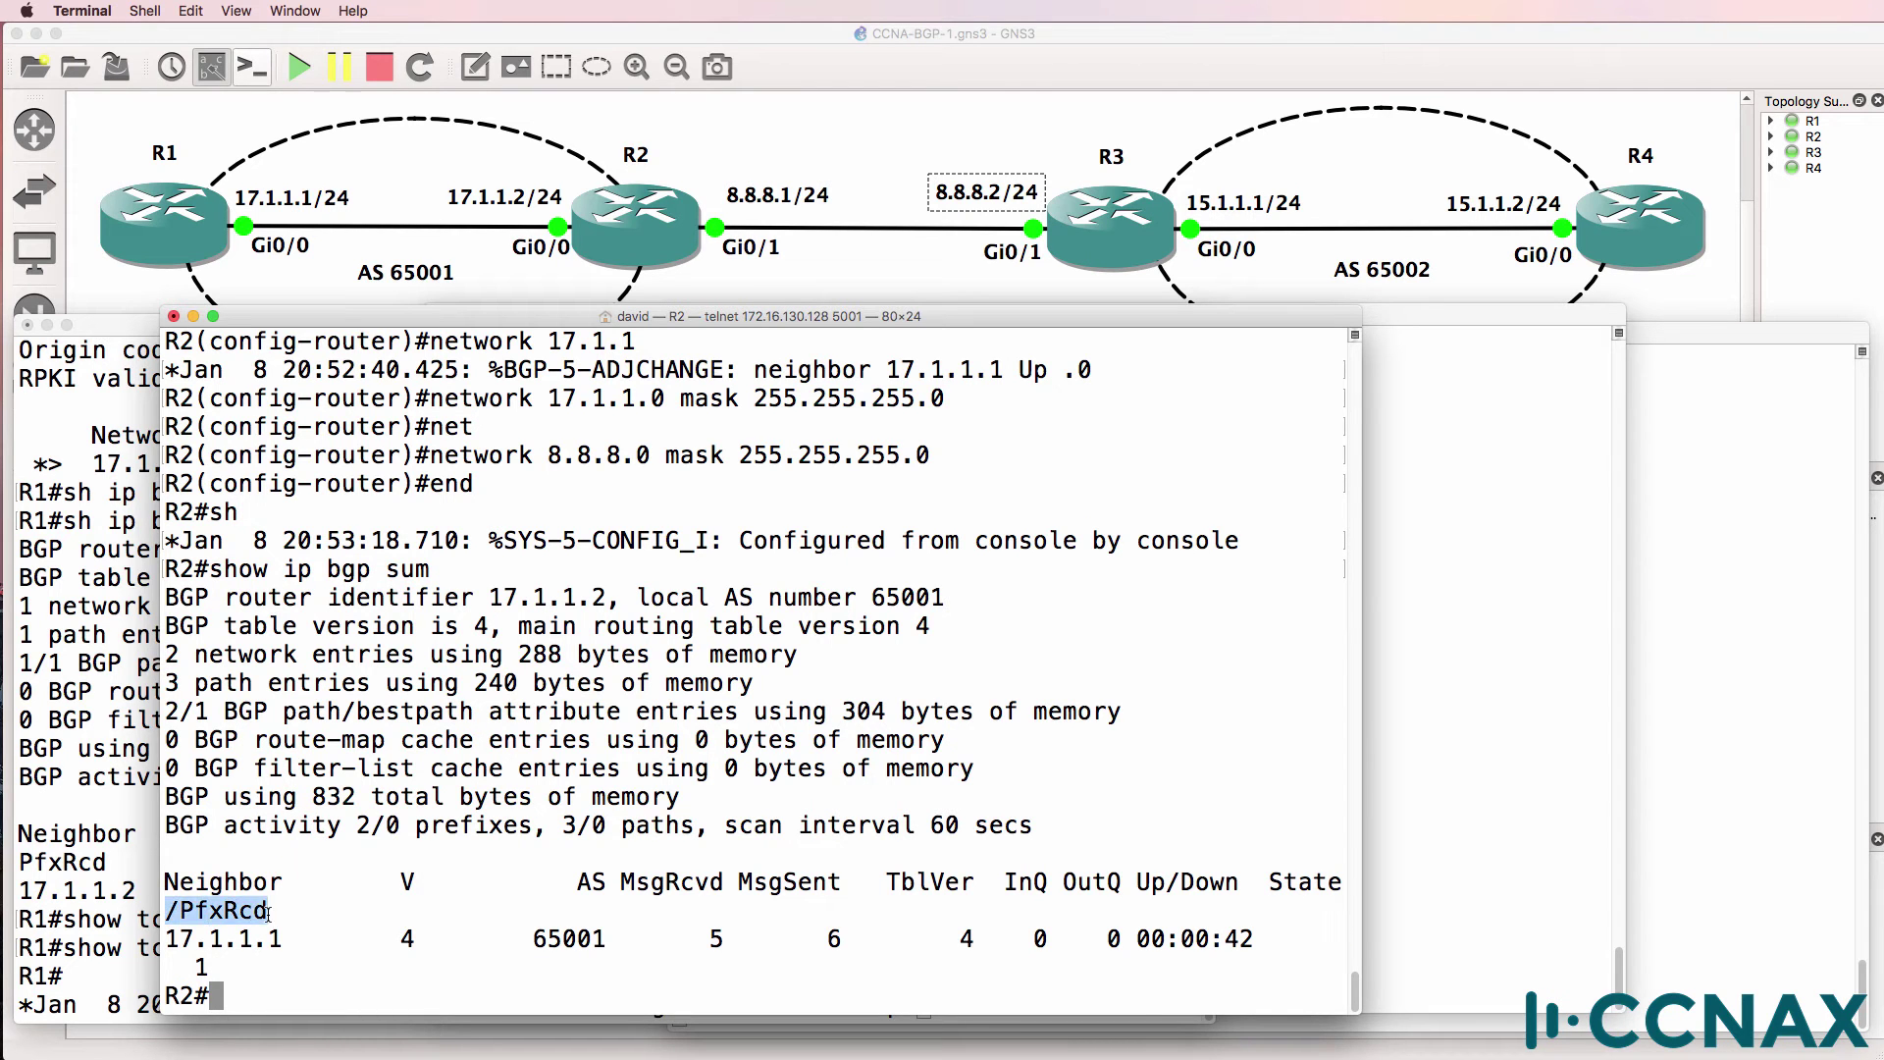
pyautogui.doubleClick(199, 966)
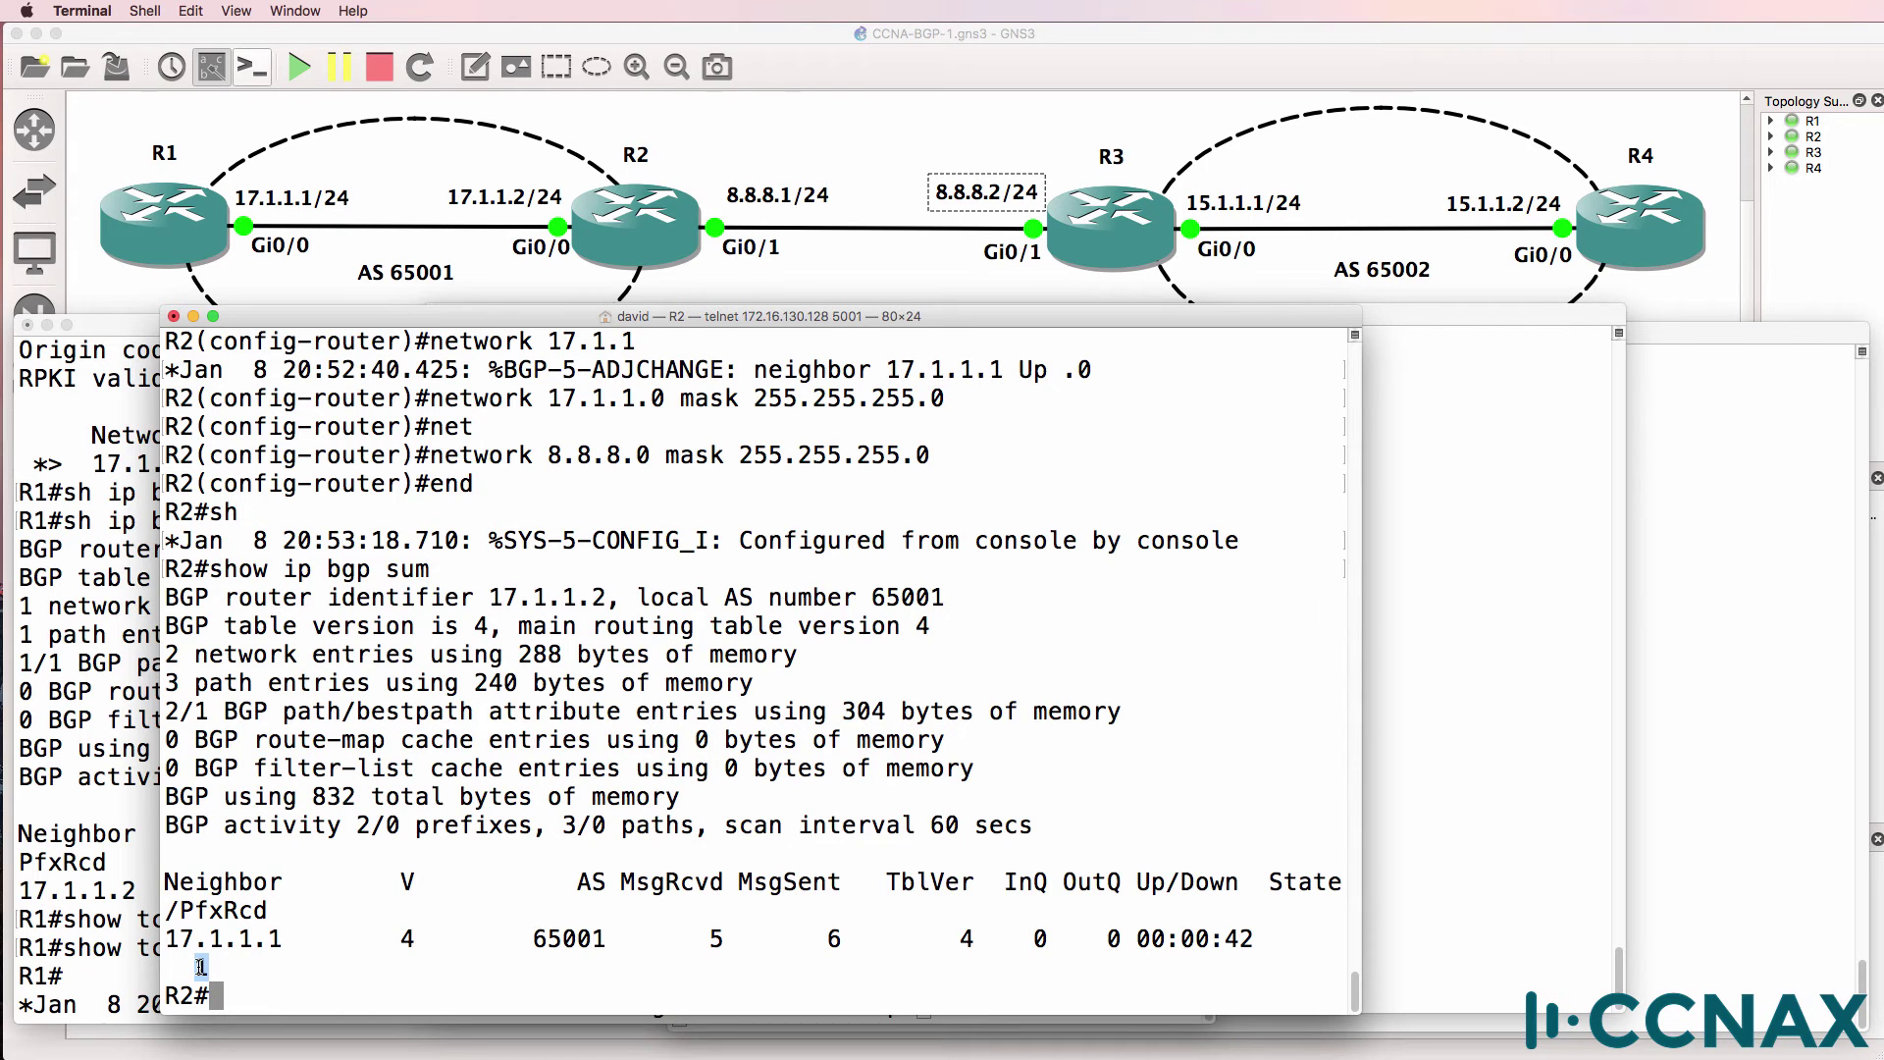
pyautogui.click(122, 910)
pyautogui.press('Return')
# Step: Run 'sh ip bgp sum' on R1 and check the neighbor's State column
pyautogui.write('sh ip bgp sum')
pyautogui.press('Return')
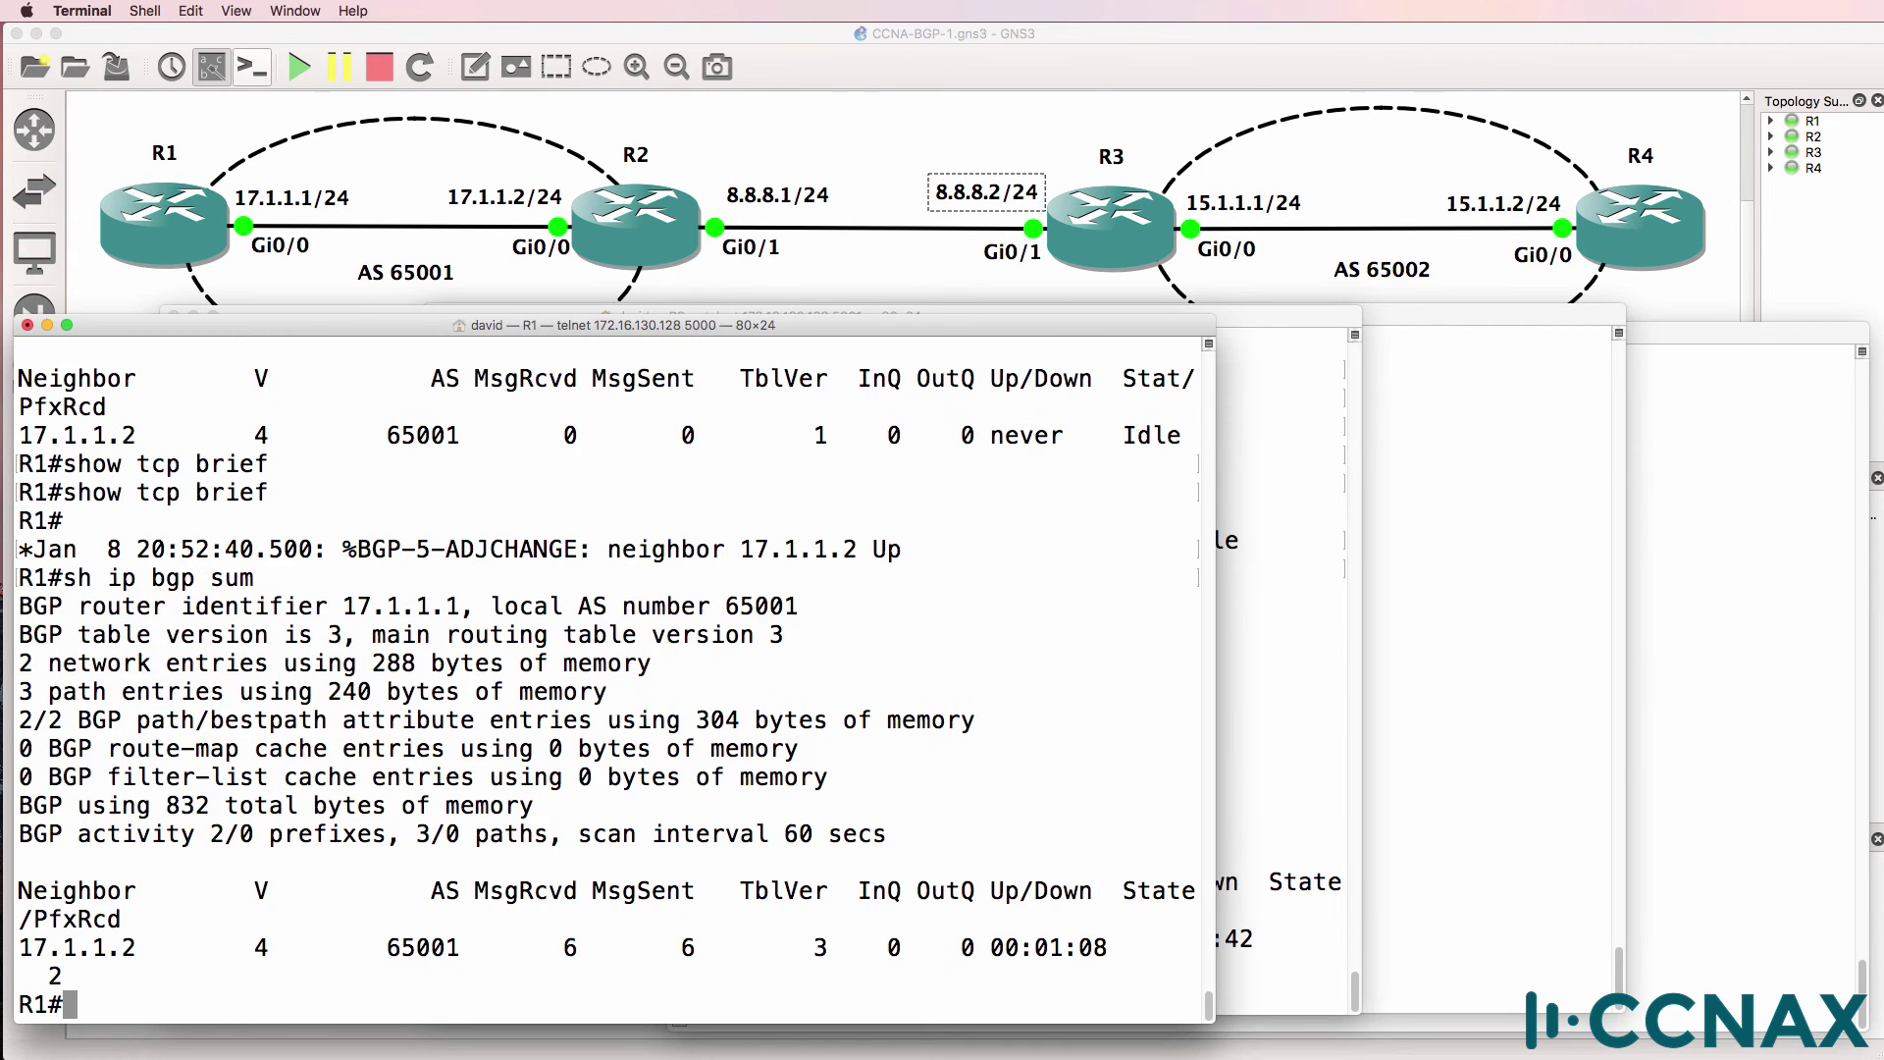
pyautogui.moveTo(1124, 947); pyautogui.dragTo(1198, 952)
# Step: Show R1's BGP neighbor details: 17.1.1.2, internal link, BGP version 4, remote router ID
pyautogui.write(' bgp nei')
pyautogui.press('Tab')
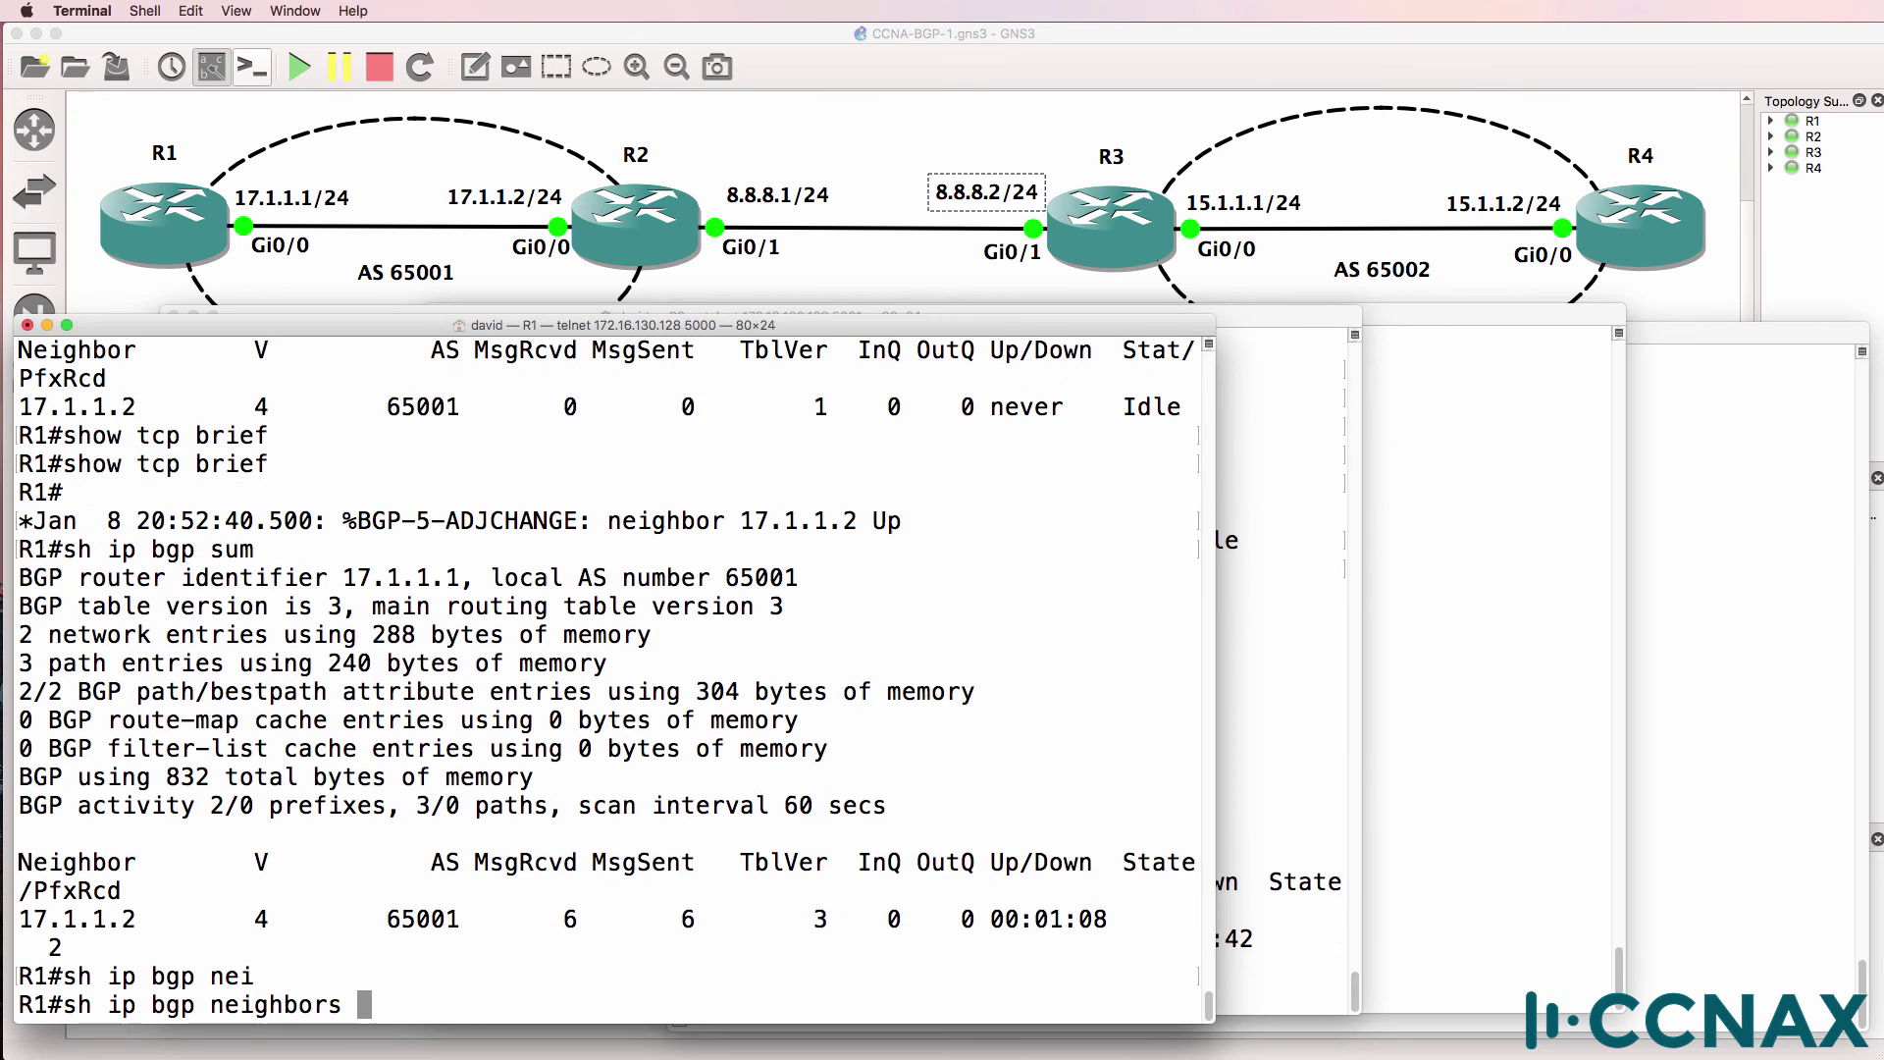
pyautogui.press('Return')
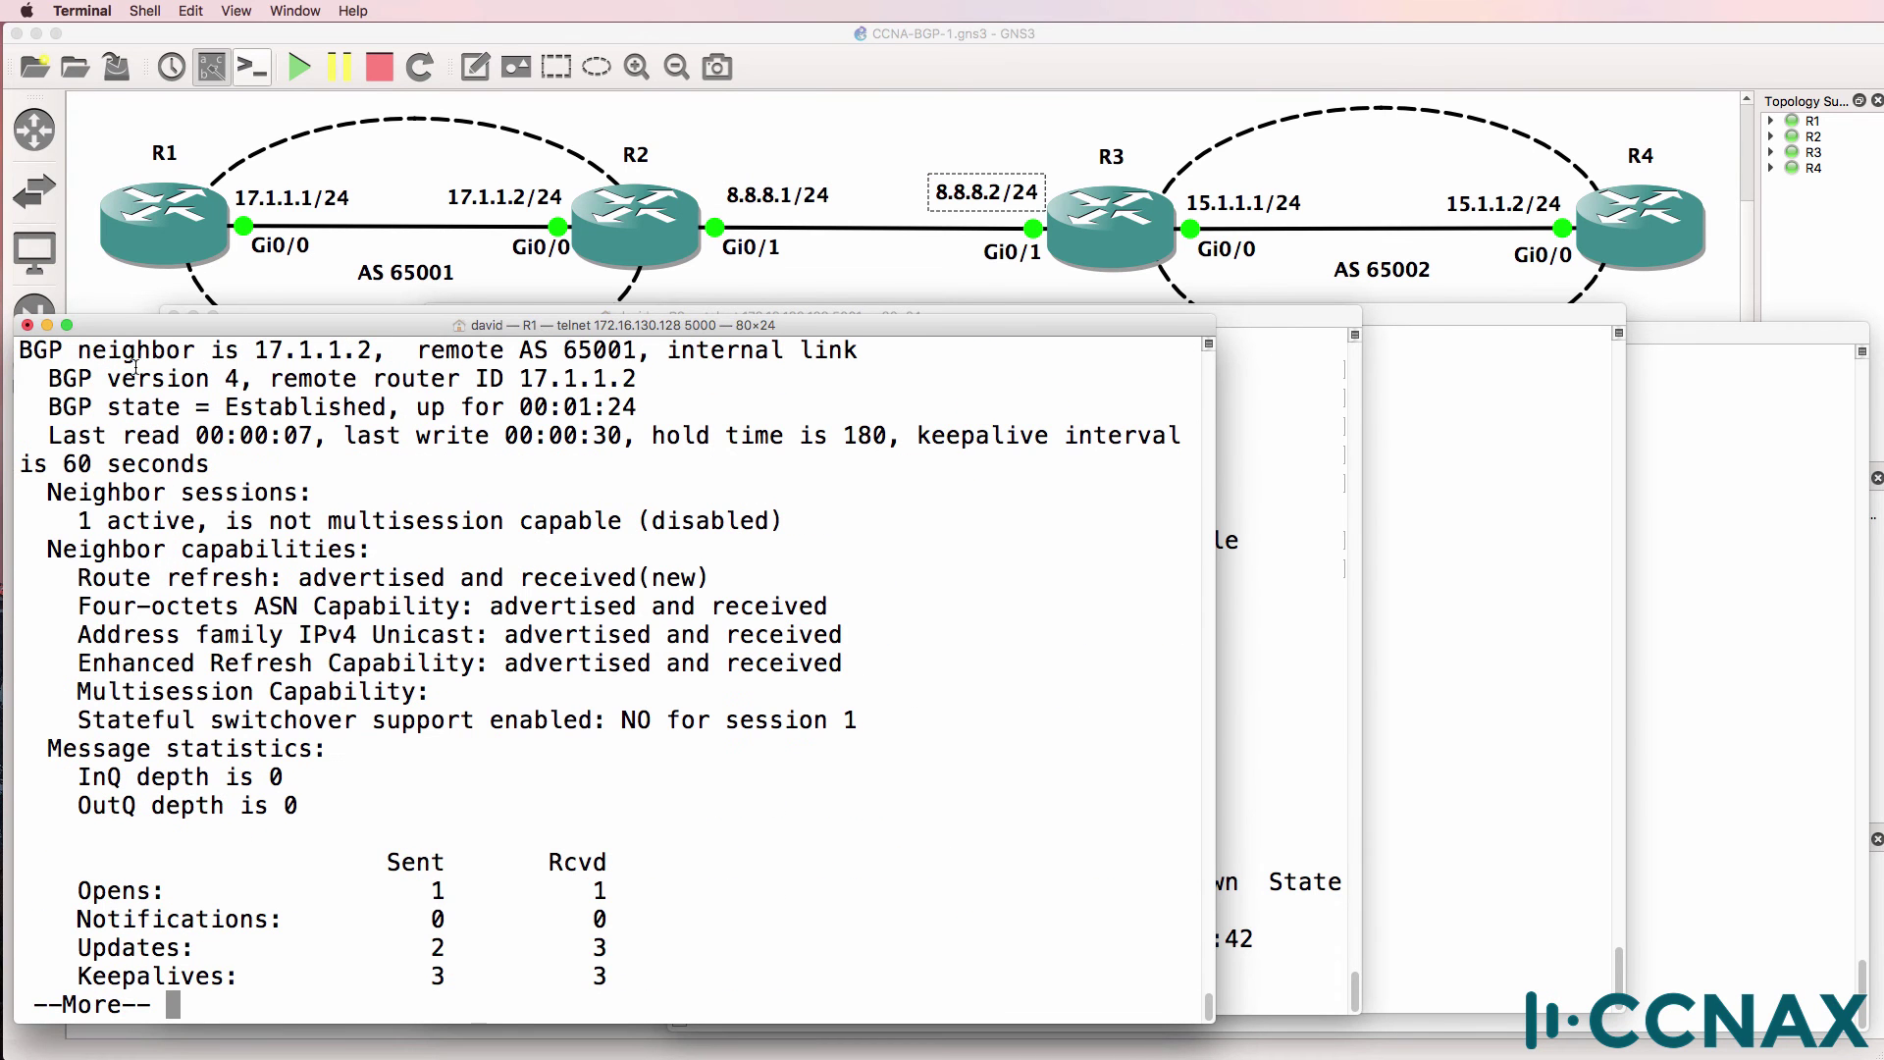
pyautogui.moveTo(33, 350); pyautogui.dragTo(388, 341)
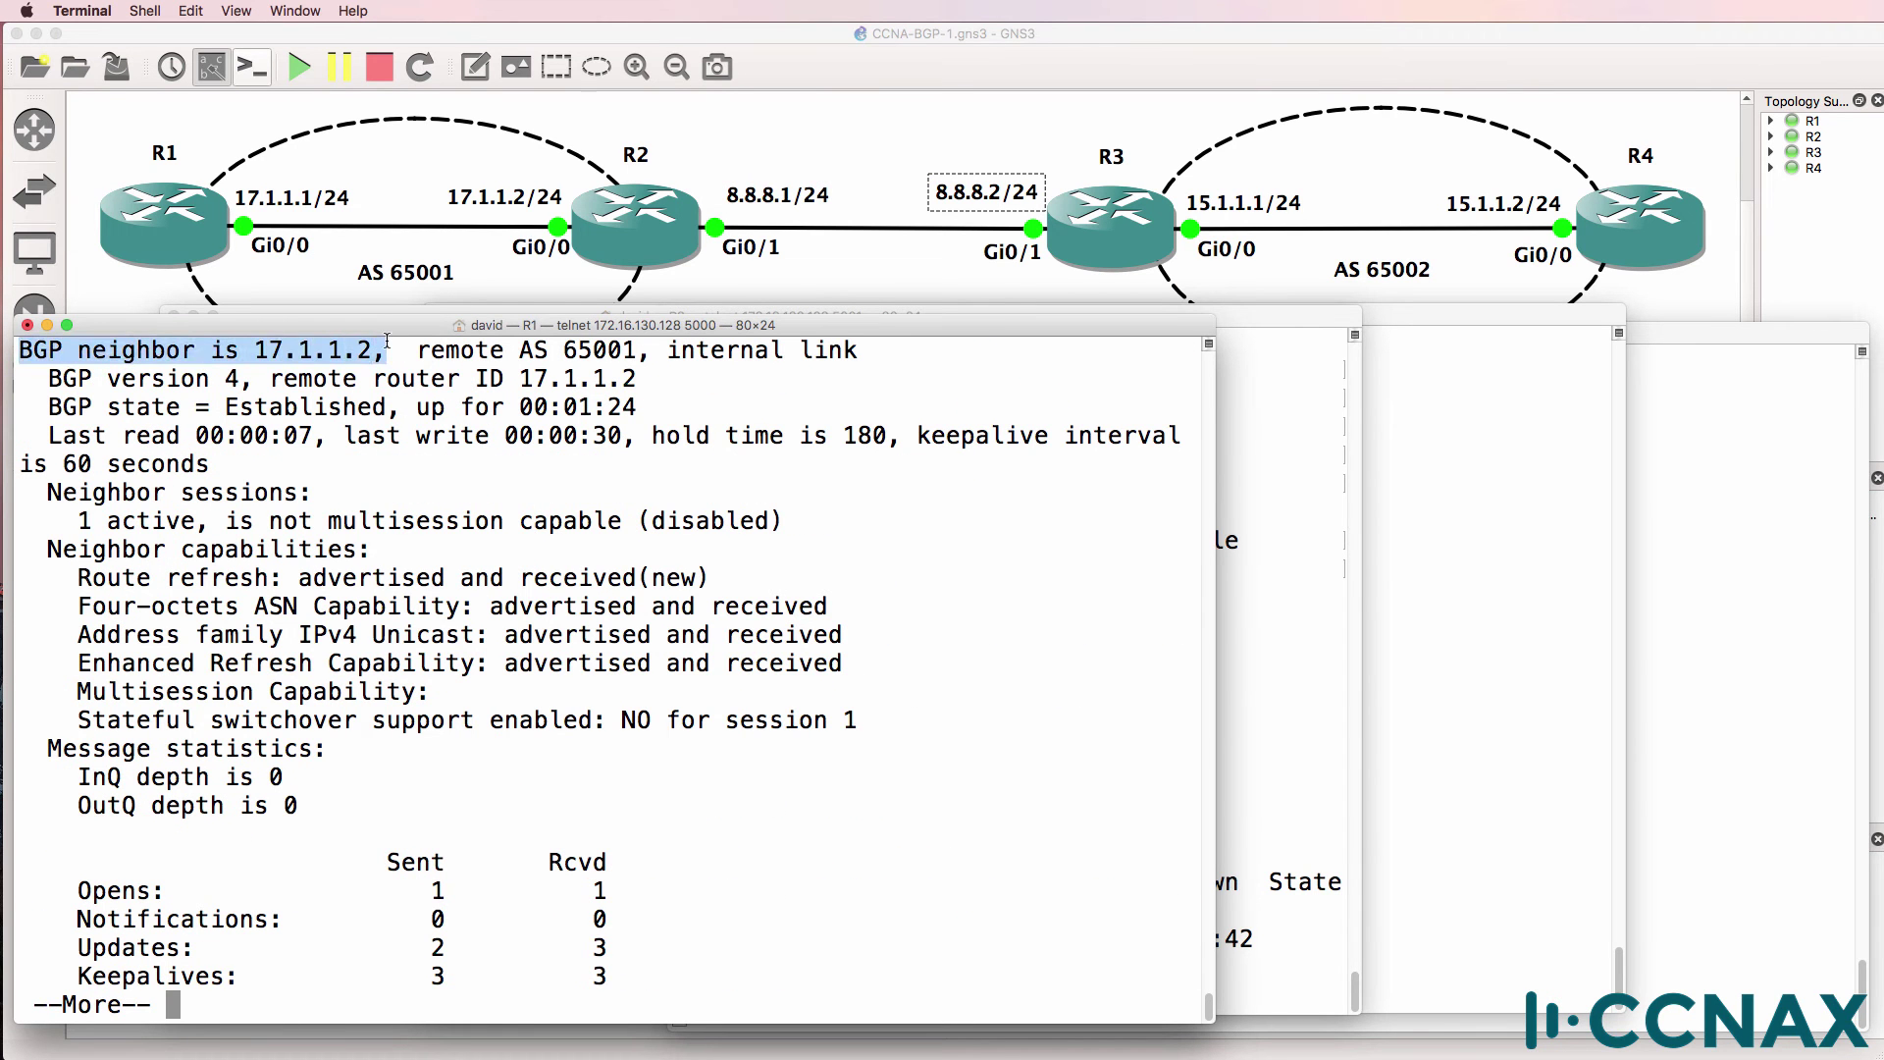
pyautogui.moveTo(652, 350); pyautogui.dragTo(860, 350)
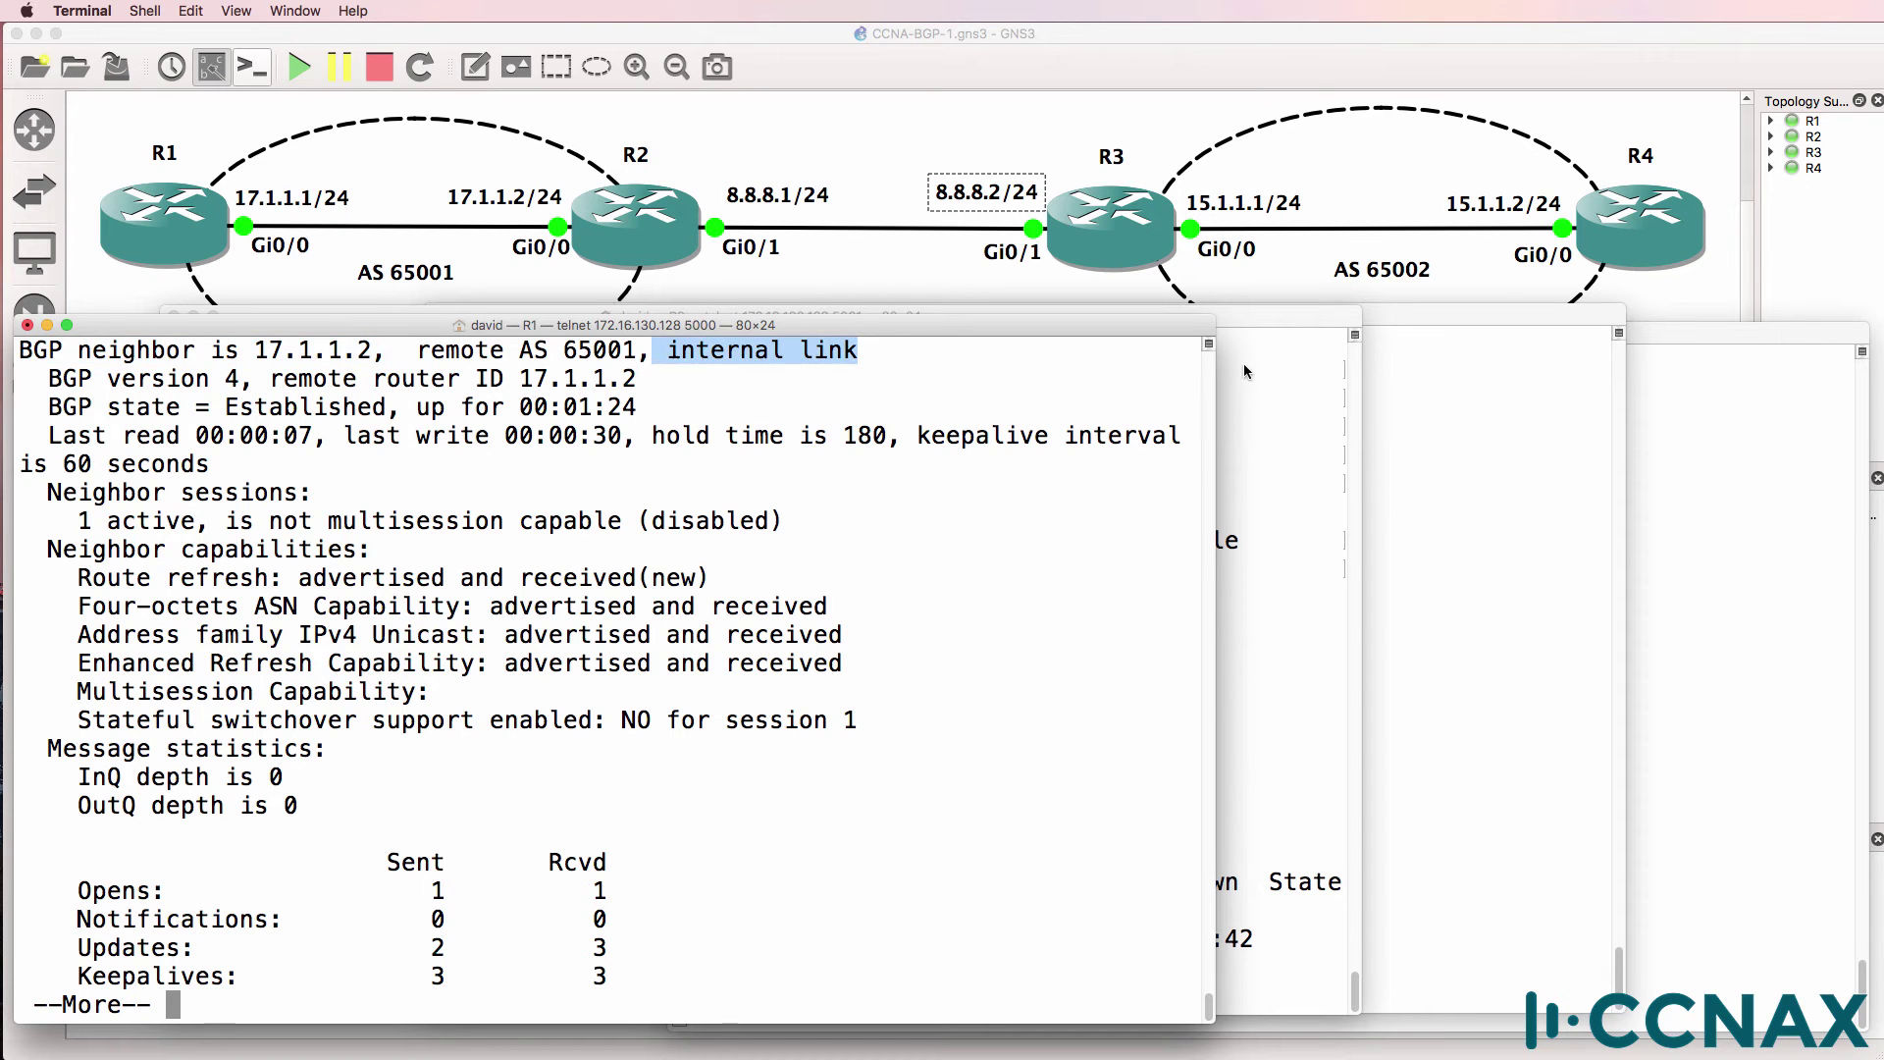
pyautogui.scroll(2, 1128, 392)
pyautogui.moveTo(668, 408); pyautogui.dragTo(977, 407)
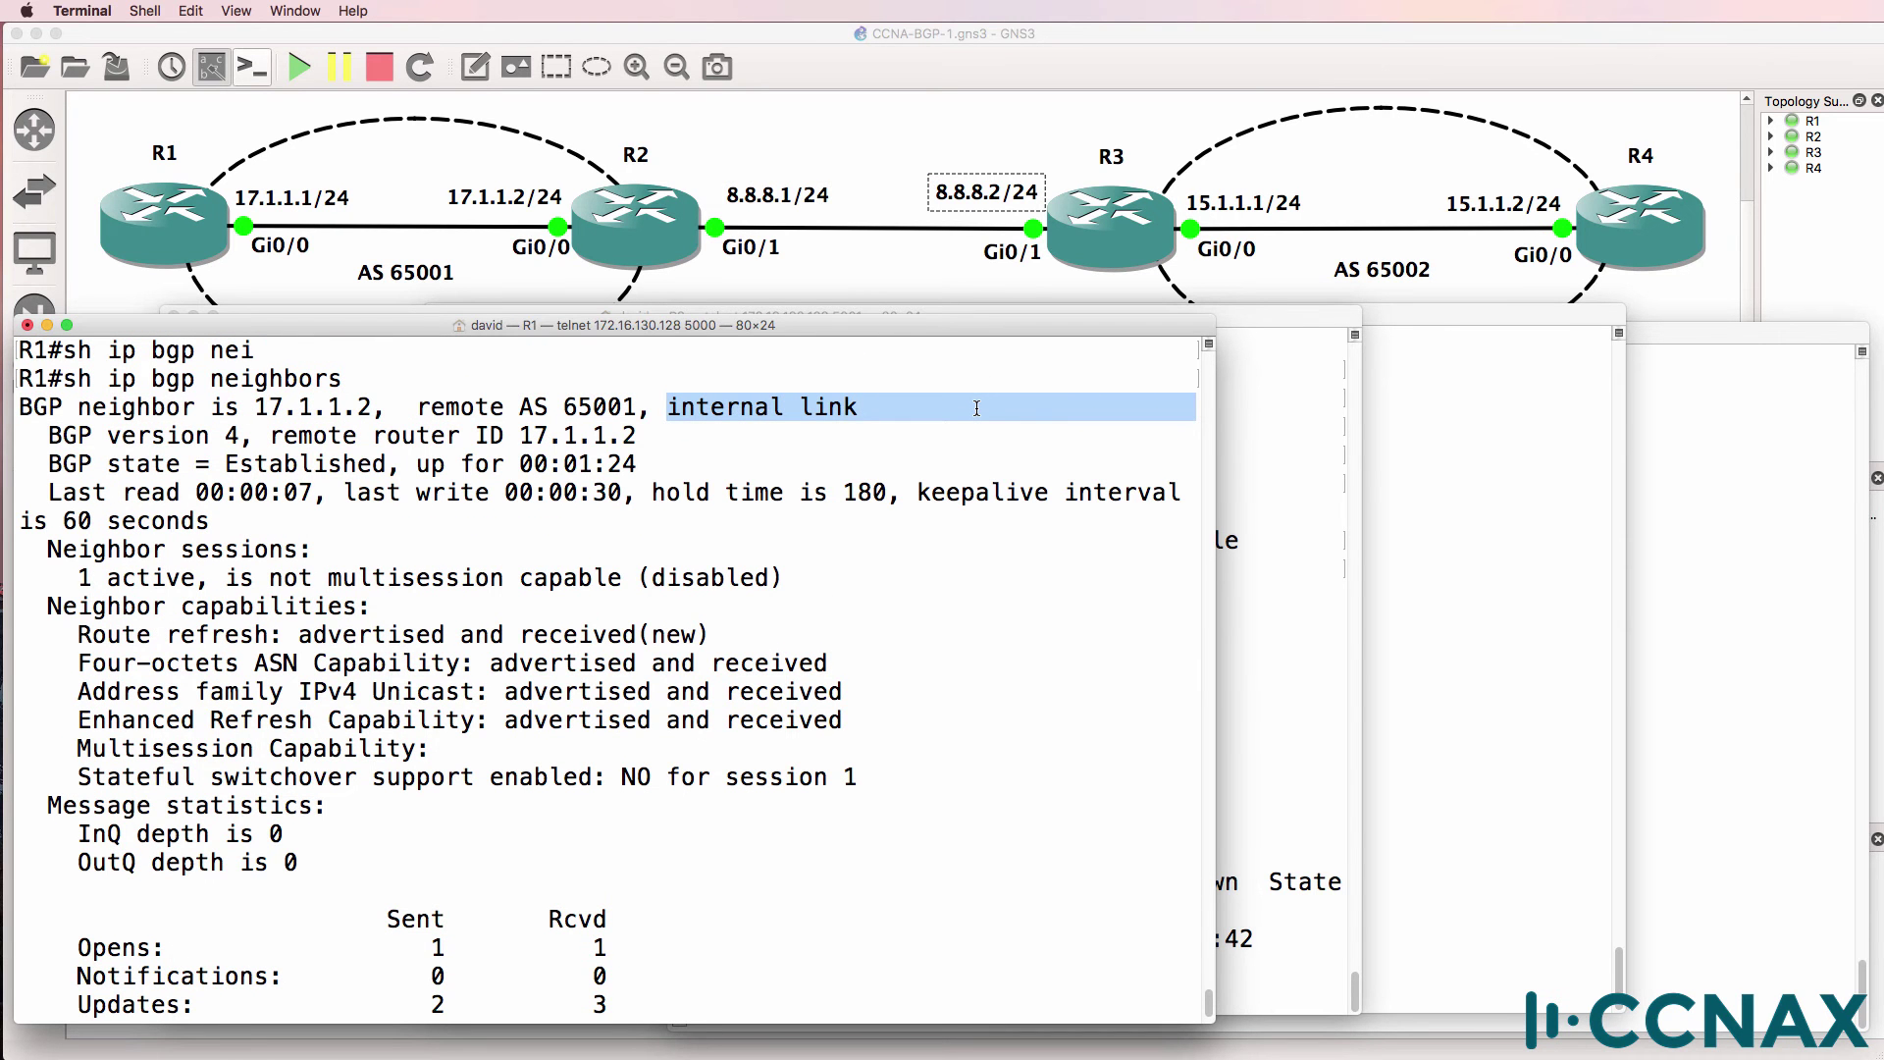
pyautogui.moveTo(47, 435); pyautogui.dragTo(286, 437)
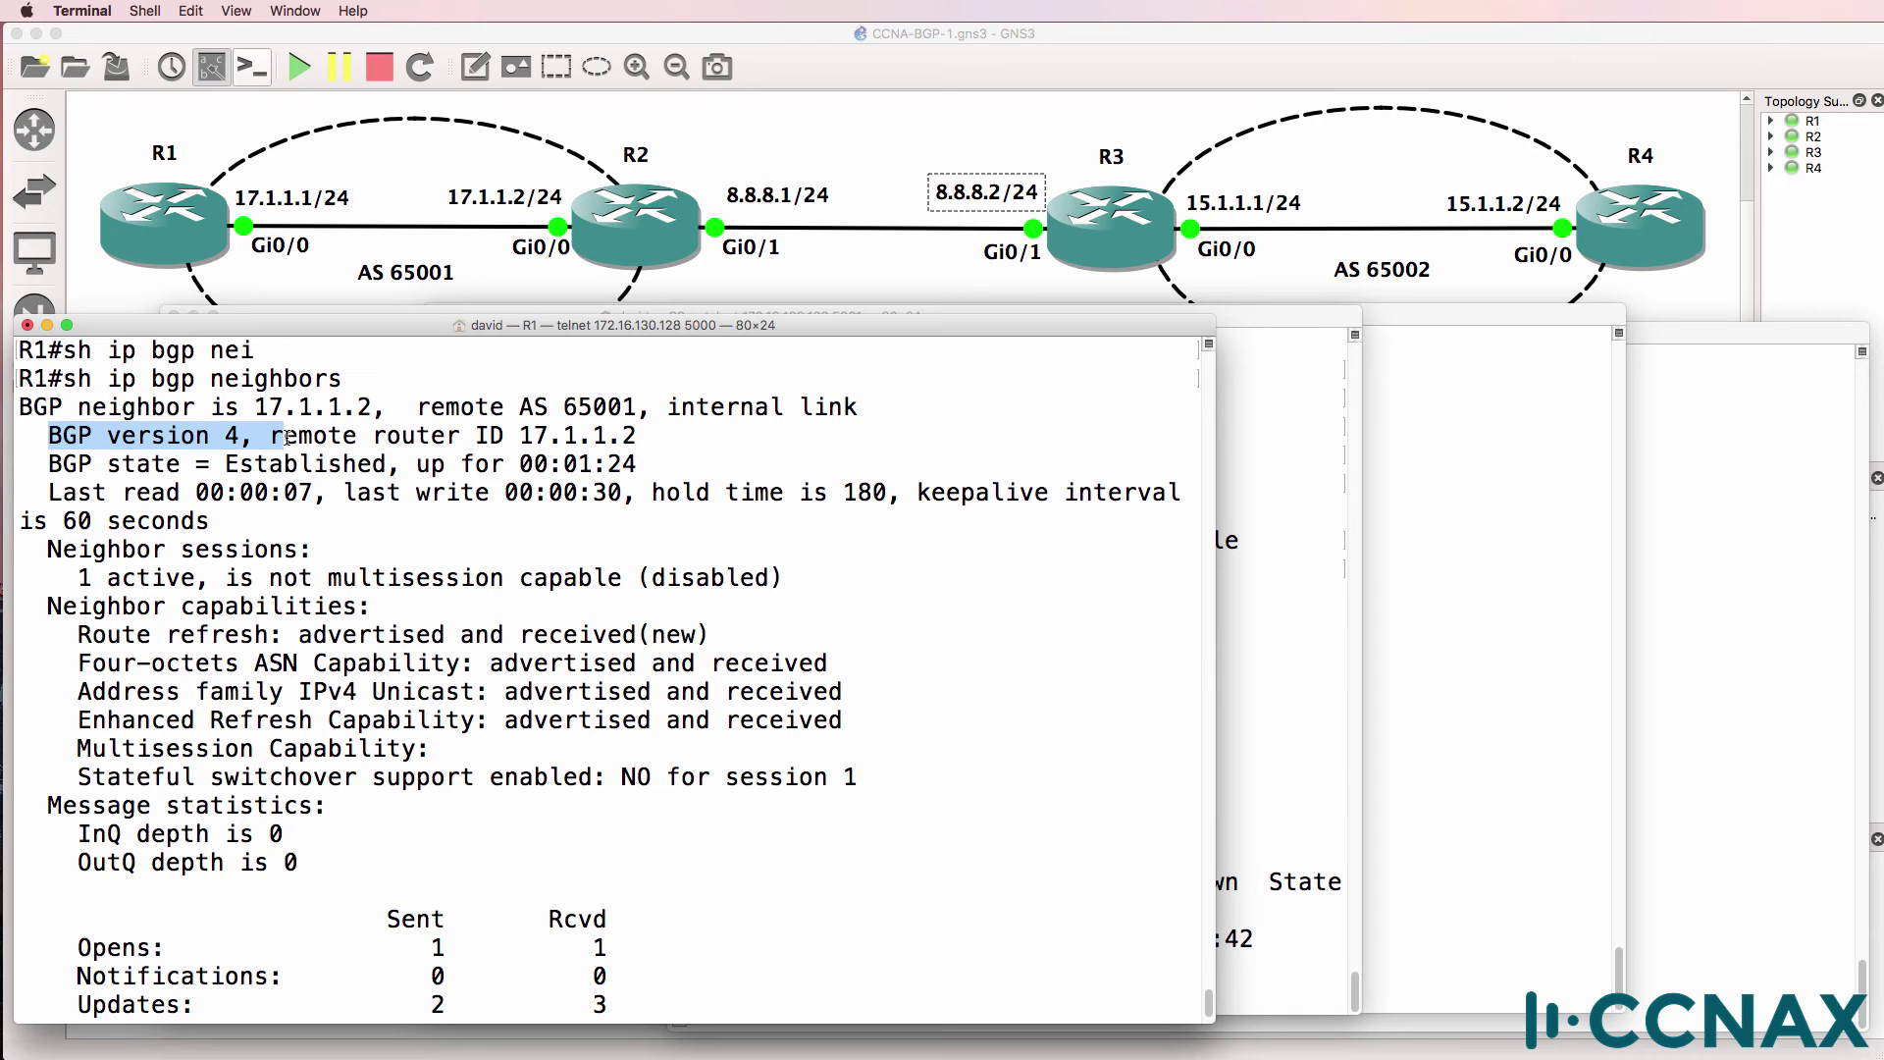
pyautogui.moveTo(286, 438); pyautogui.dragTo(740, 439)
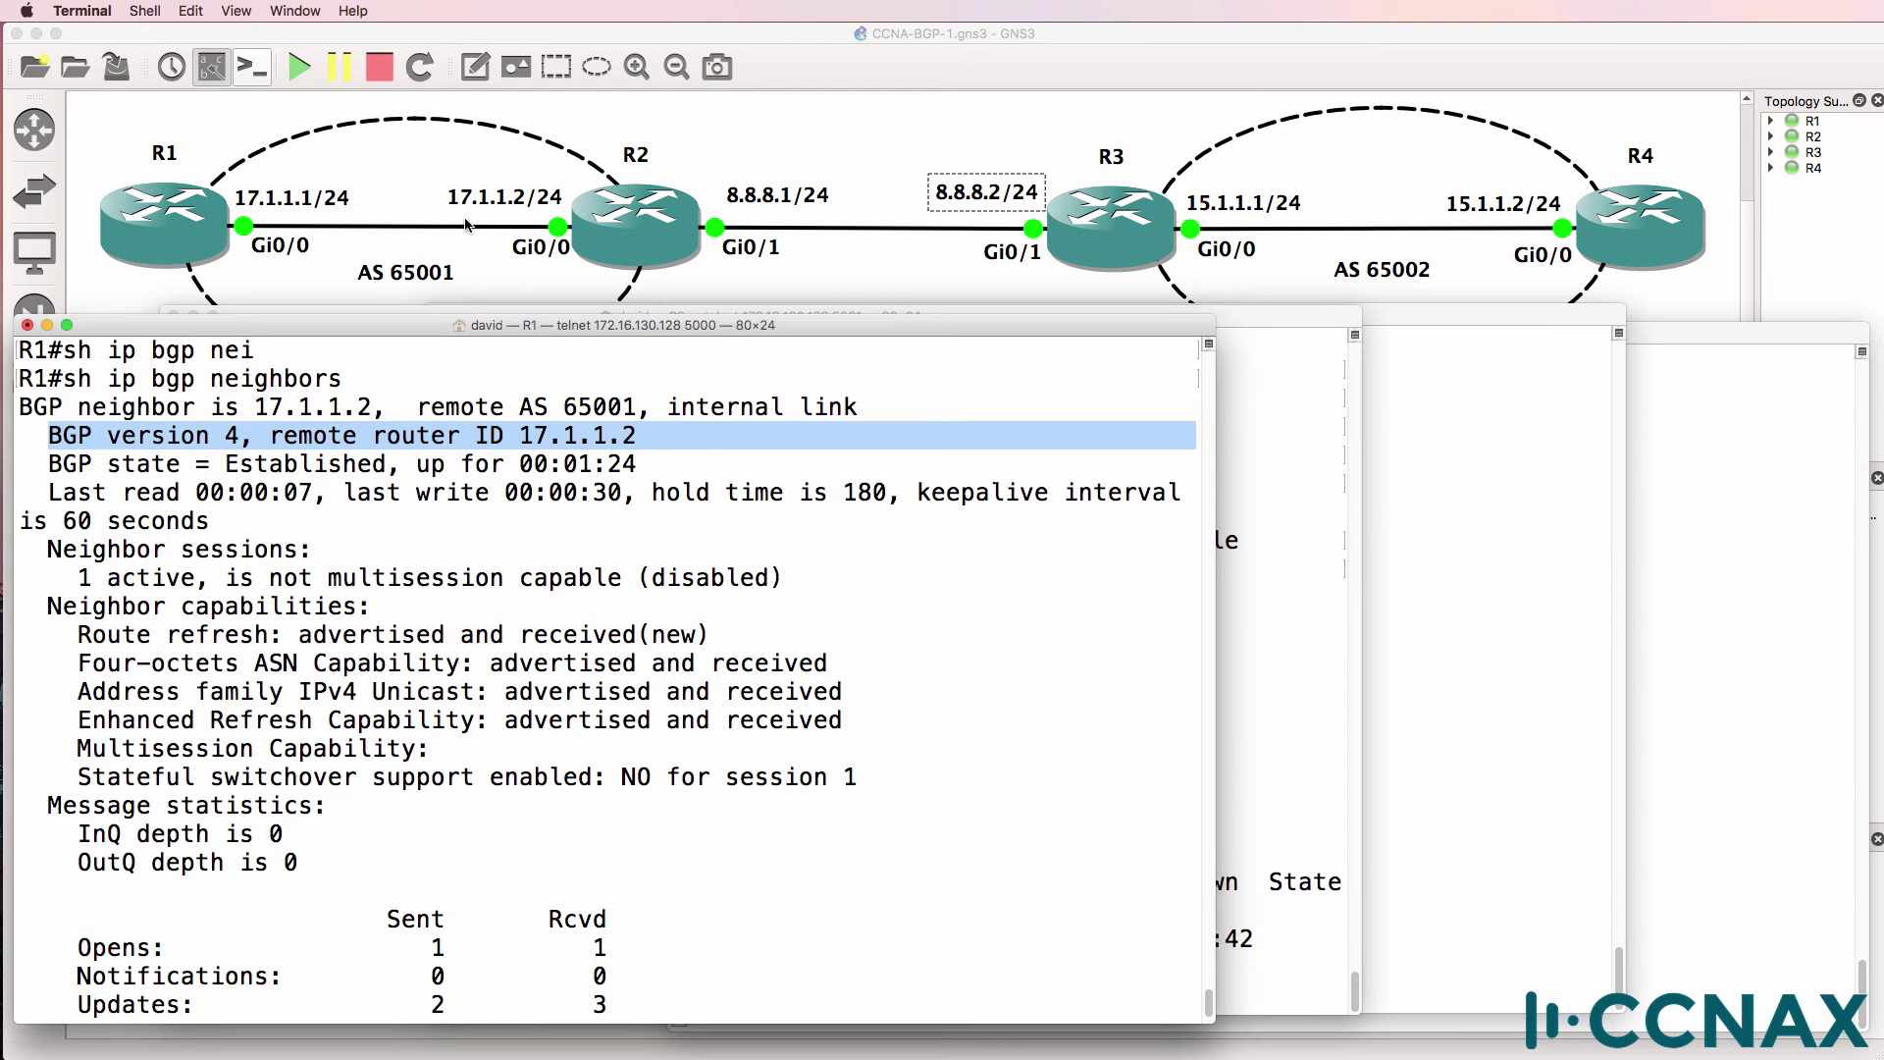
# Step: On R2, run 'sh ip int brief' to list its interfaces
pyautogui.click(1242, 509)
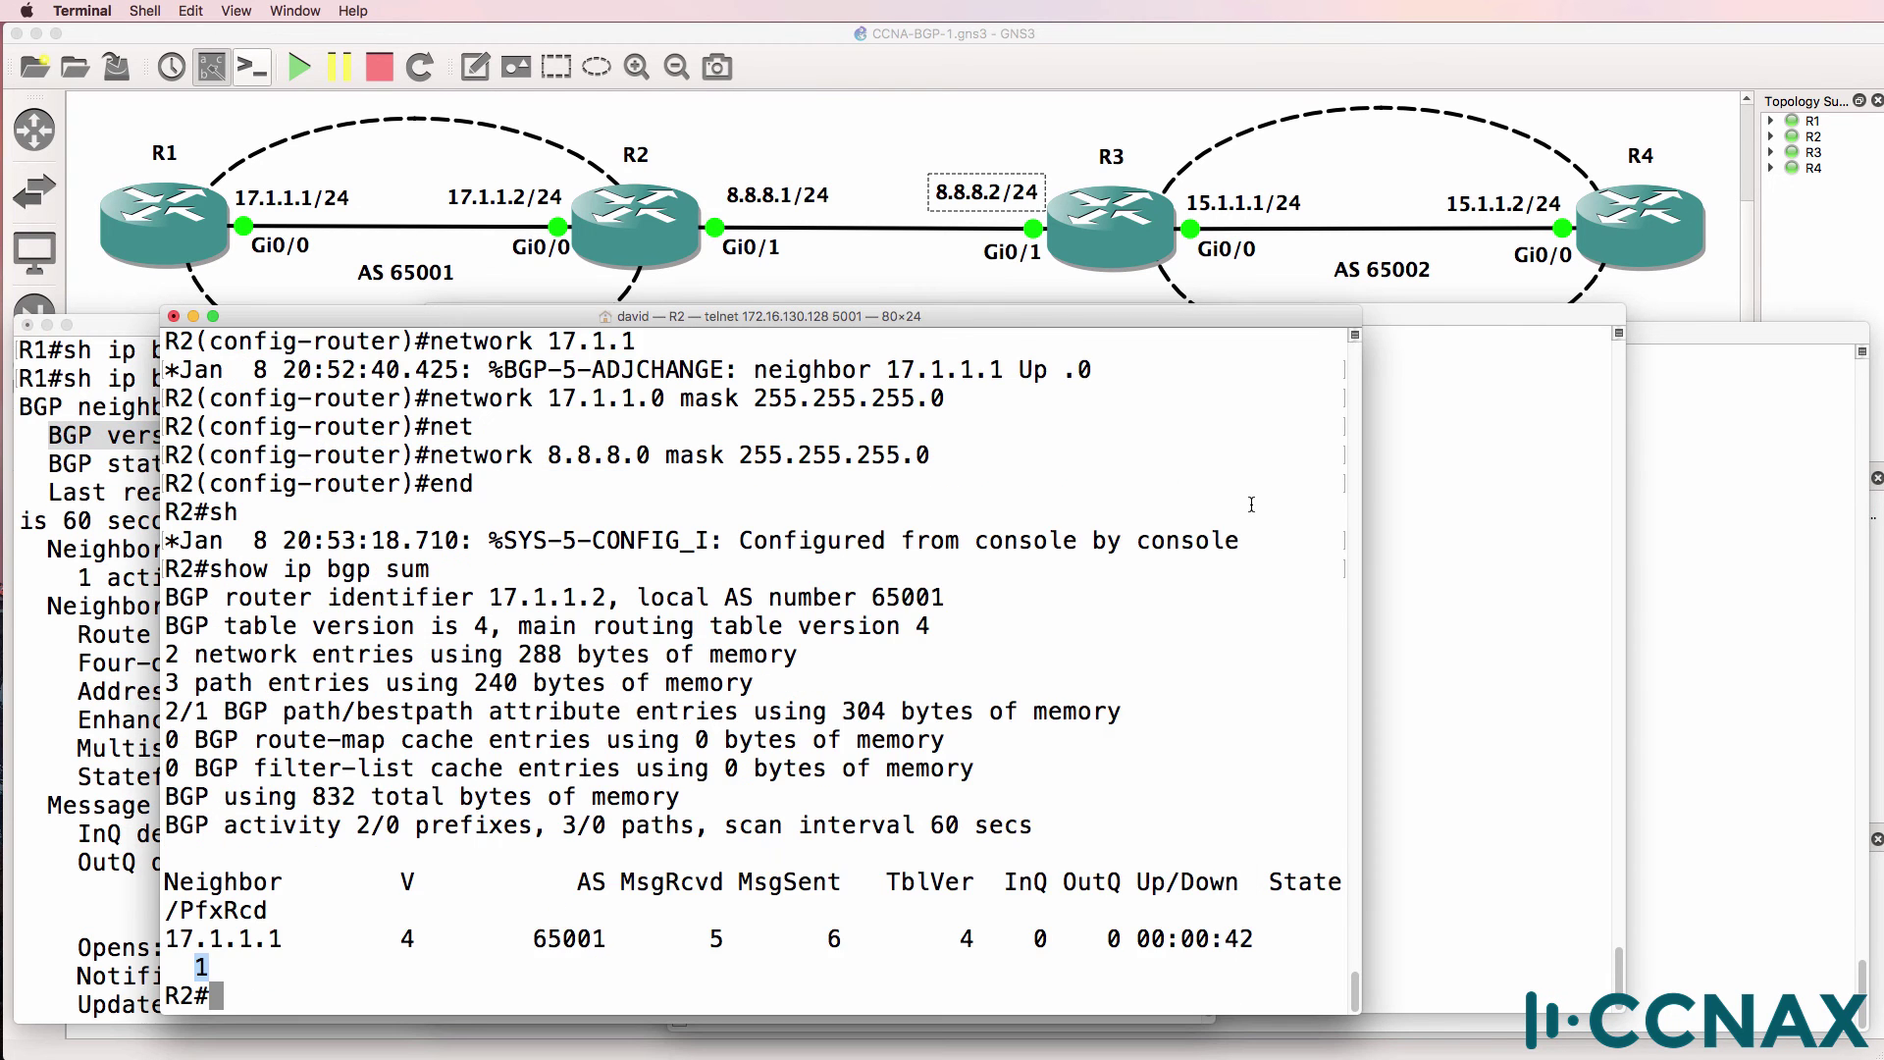
pyautogui.press('Return')
pyautogui.write('sh ip itn bri')
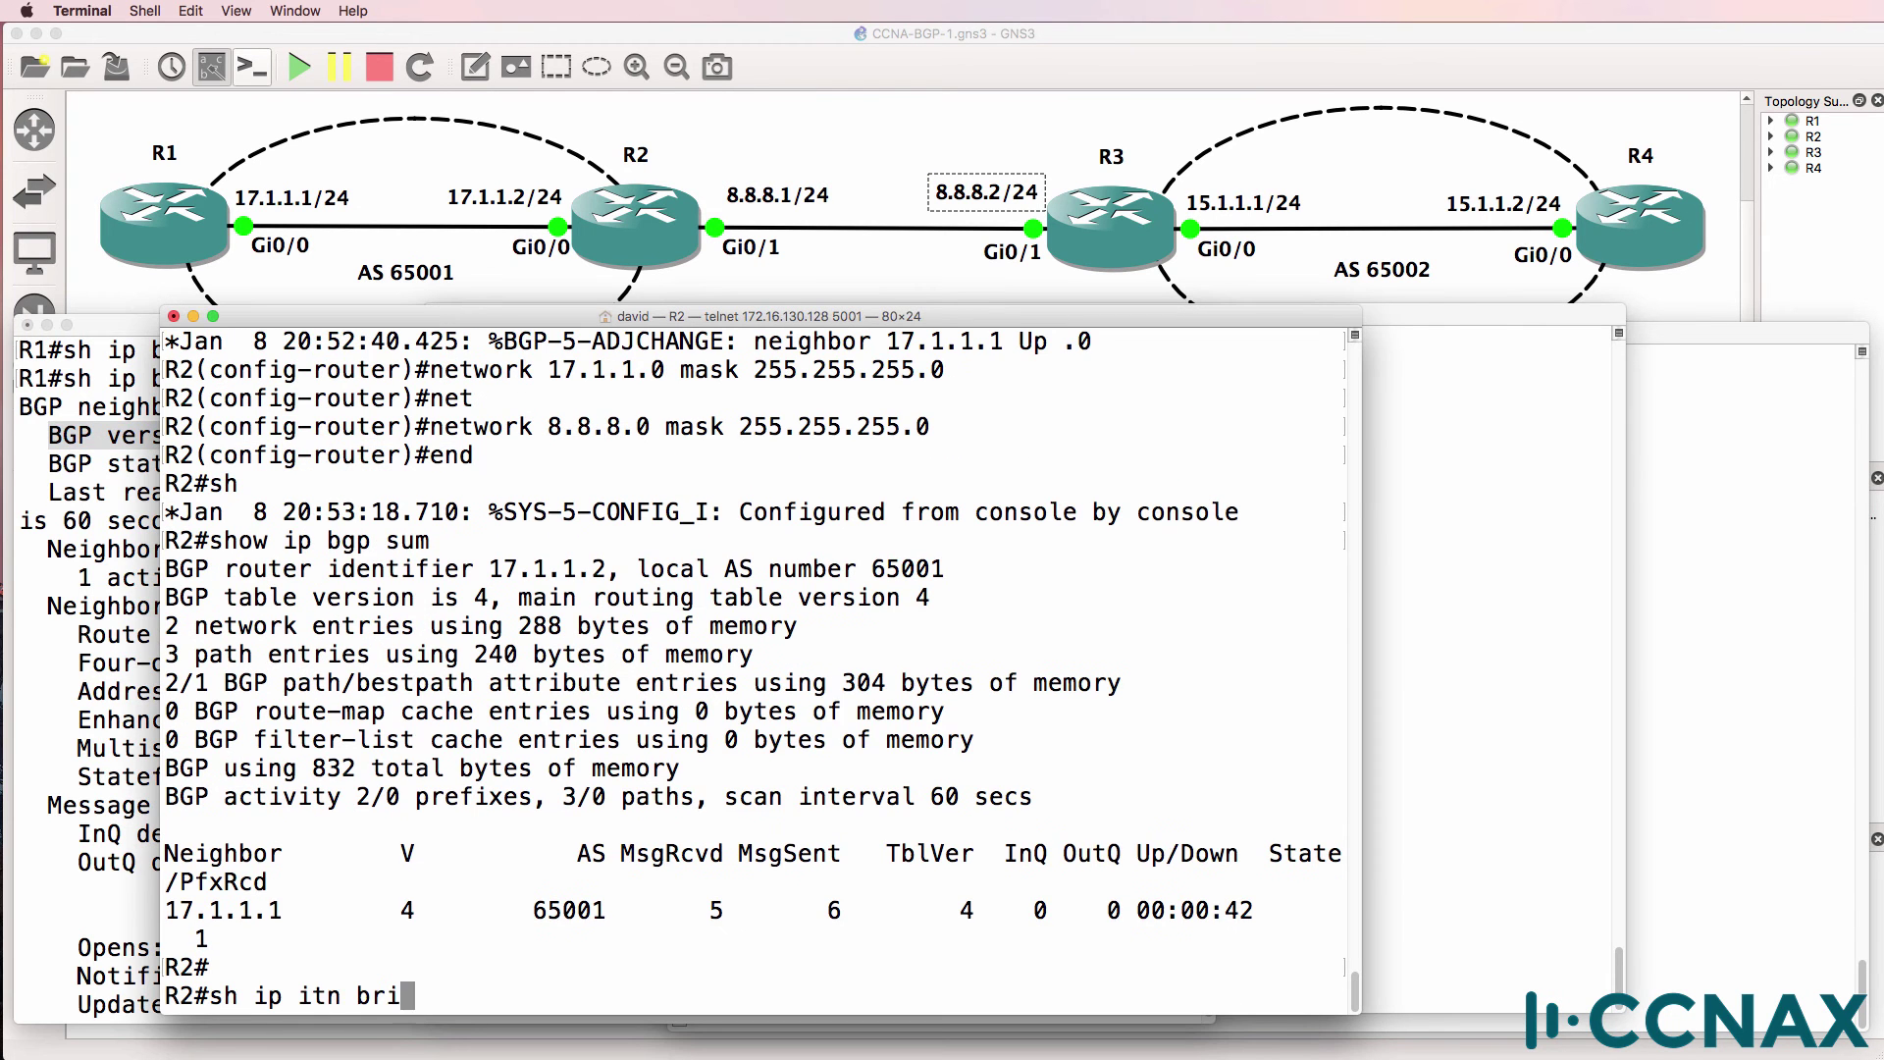
pyautogui.press('BackSpace')
pyautogui.press('BackSpace')
pyautogui.press('BackSpace')
pyautogui.press('BackSpace')
pyautogui.press('BackSpace')
pyautogui.press('BackSpace')
pyautogui.write('nt brief')
pyautogui.press('Return')
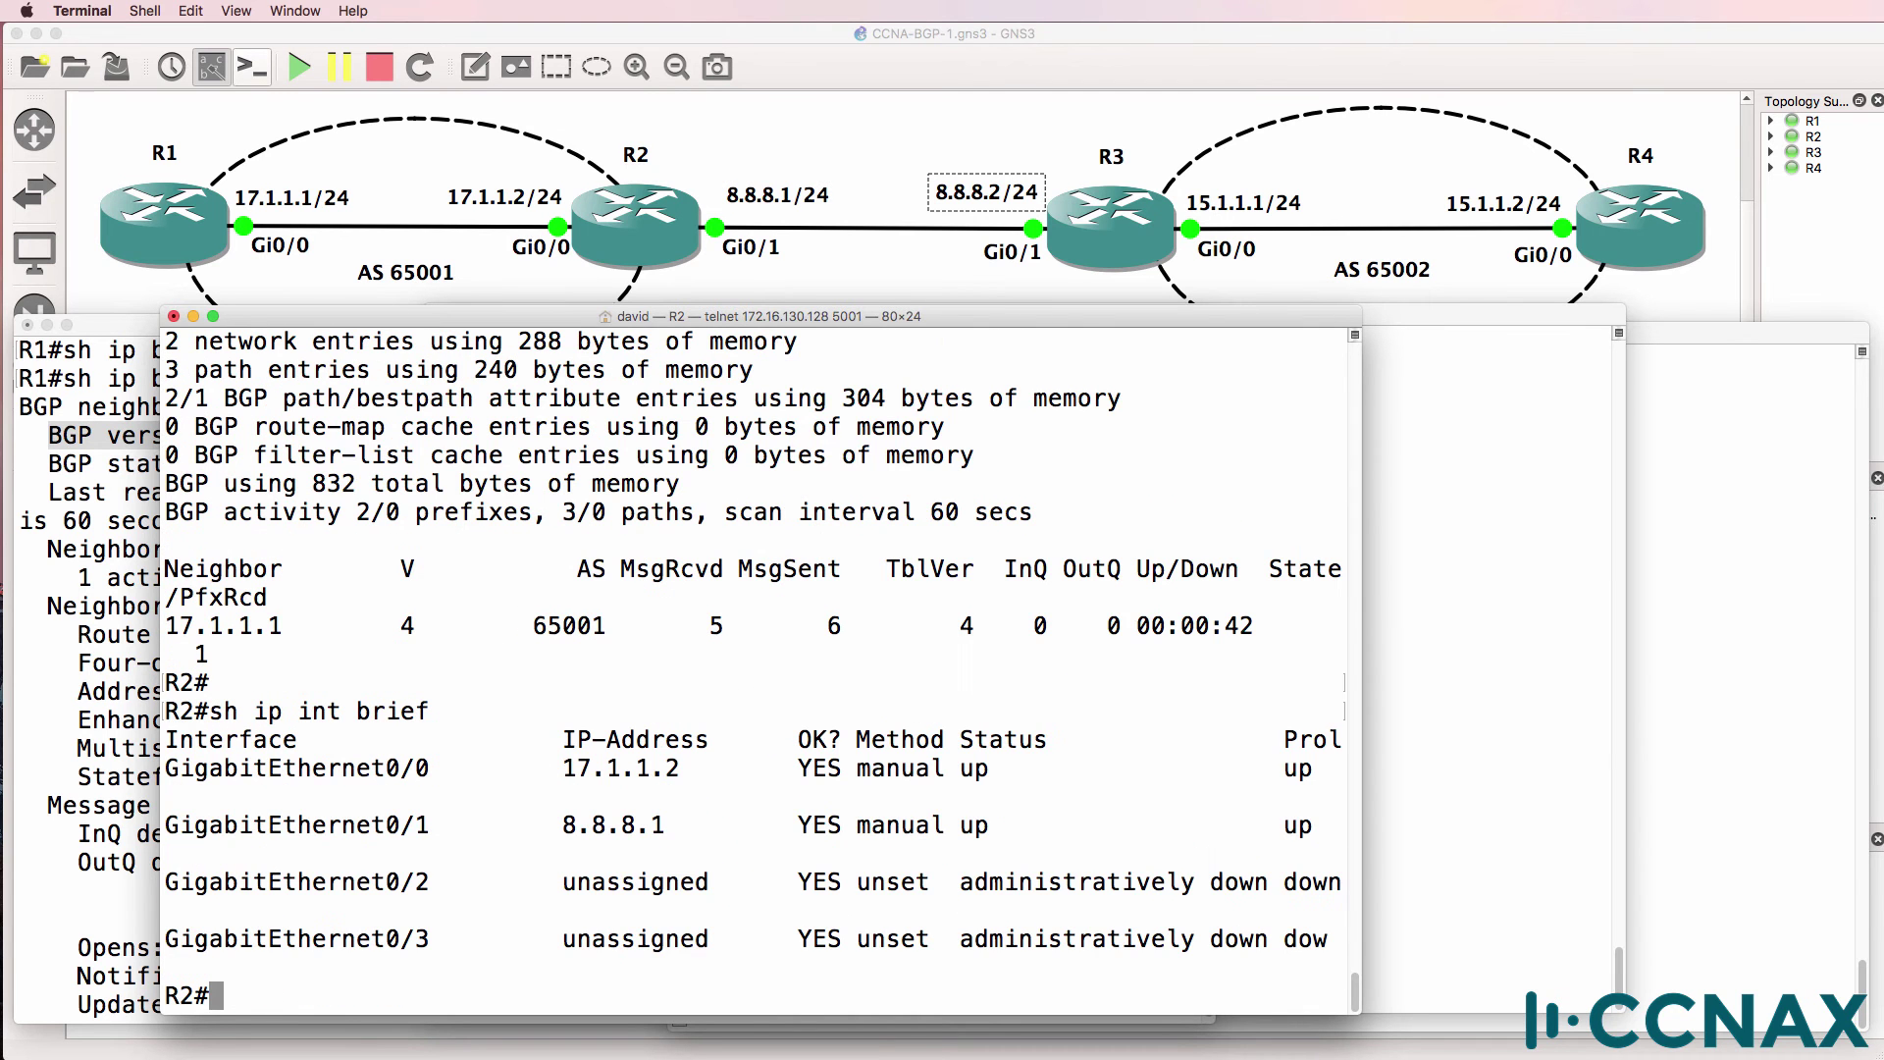
# Step: Check R2's addresses 17.1.1.2 and 8.8.8.1, then confirm R1 shows BGP state Established
pyautogui.moveTo(550, 771); pyautogui.dragTo(698, 773)
pyautogui.moveTo(549, 824); pyautogui.dragTo(665, 824)
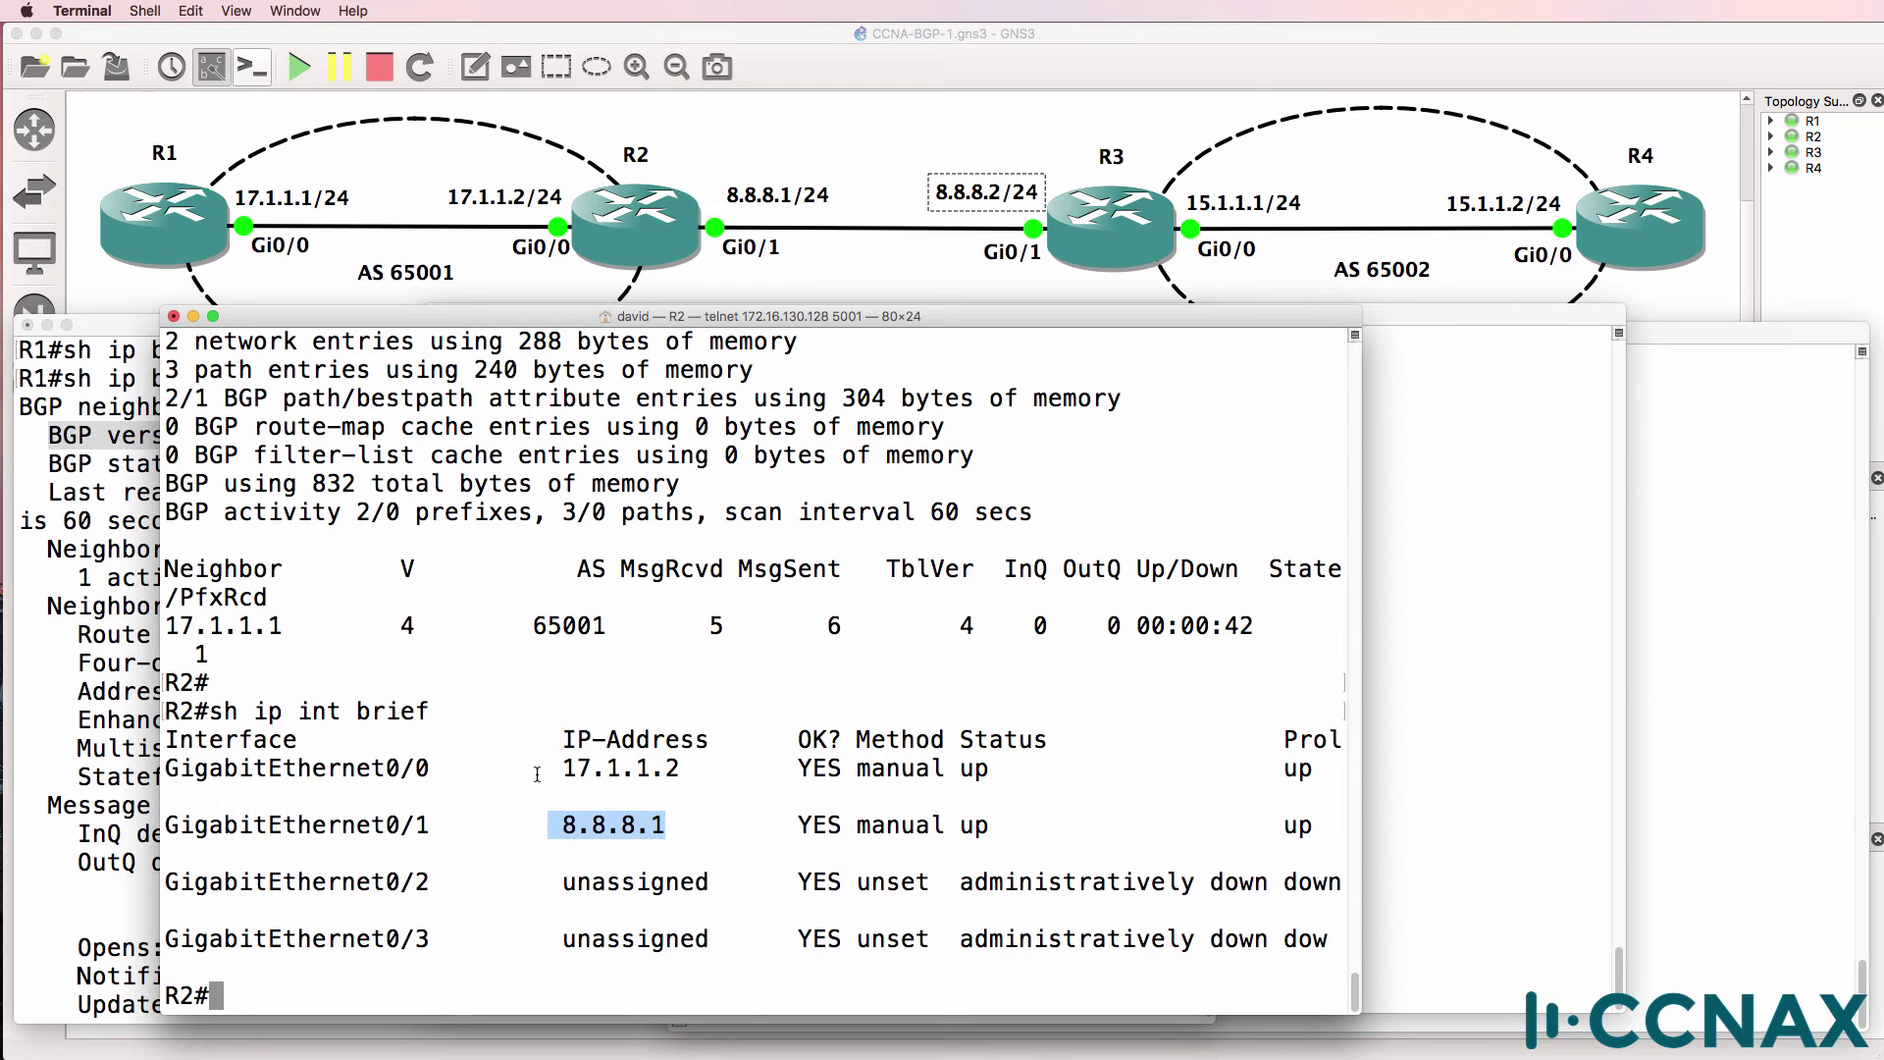
pyautogui.moveTo(543, 775); pyautogui.dragTo(707, 778)
pyautogui.click(95, 676)
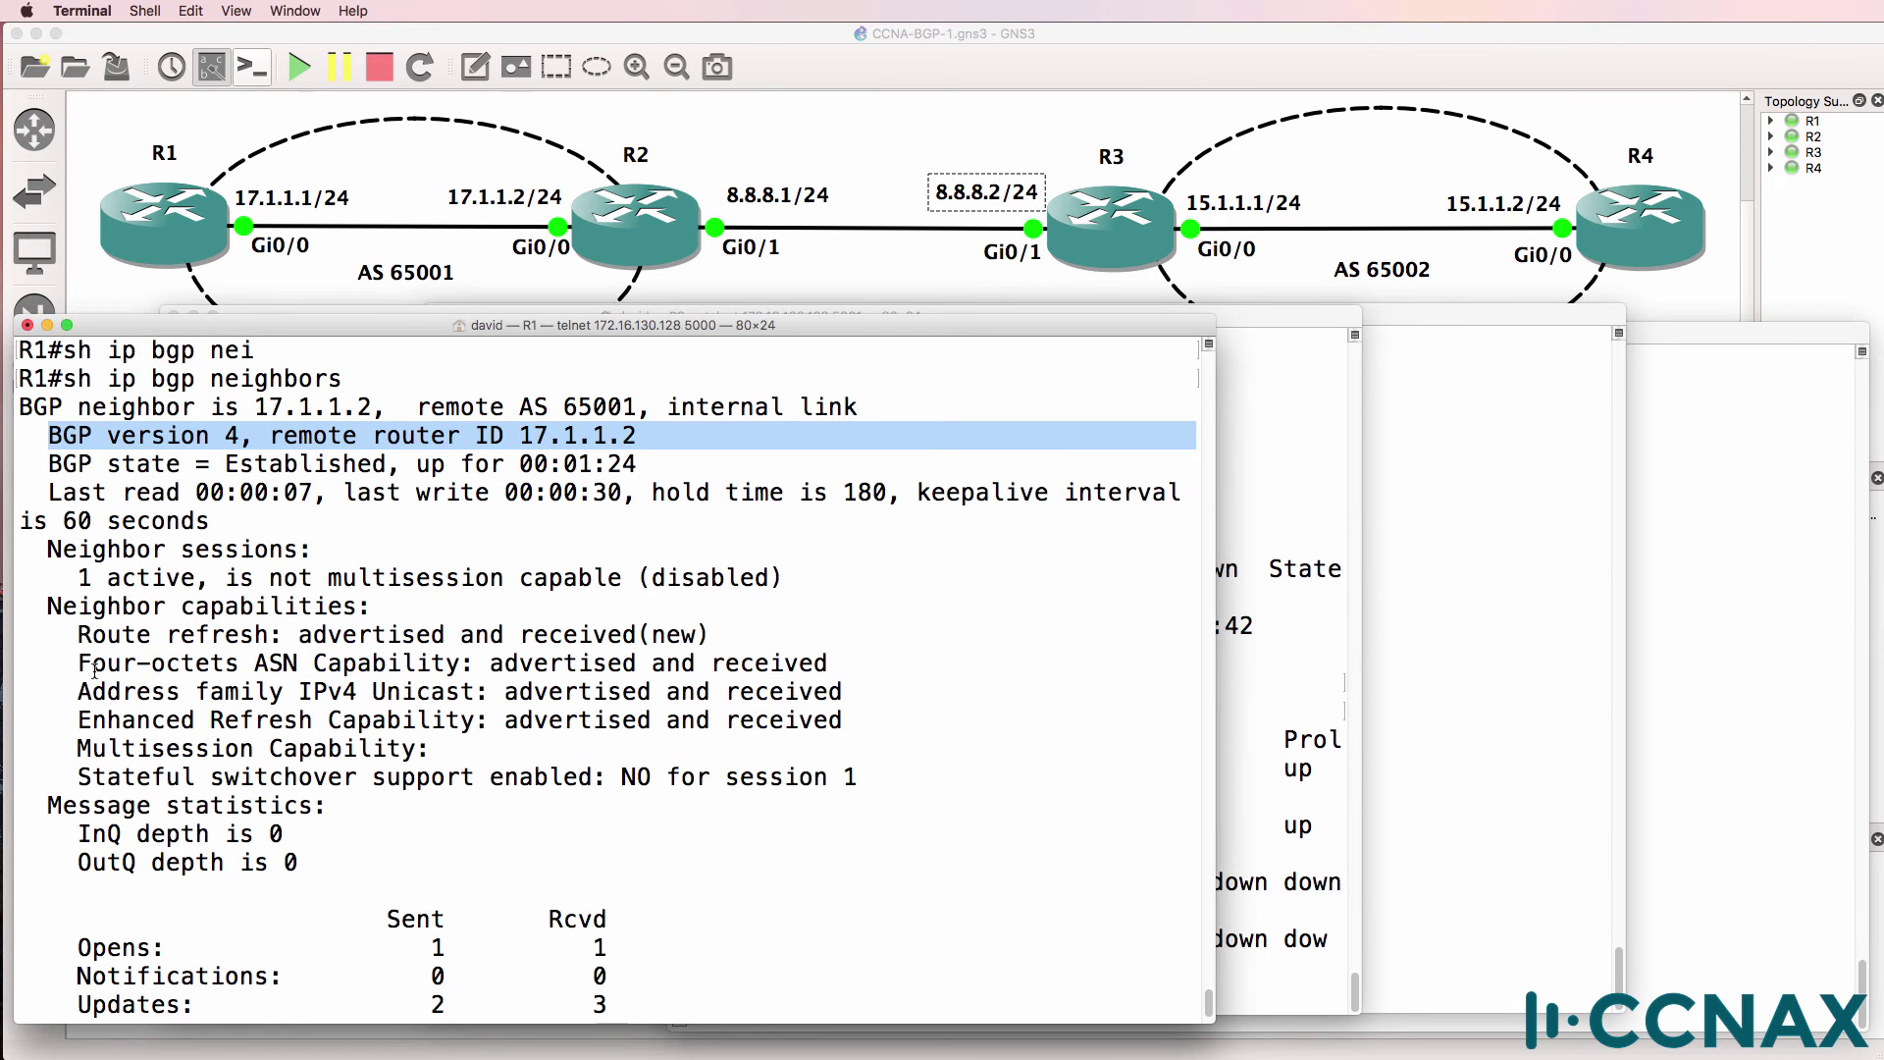
pyautogui.moveTo(51, 464); pyautogui.dragTo(388, 461)
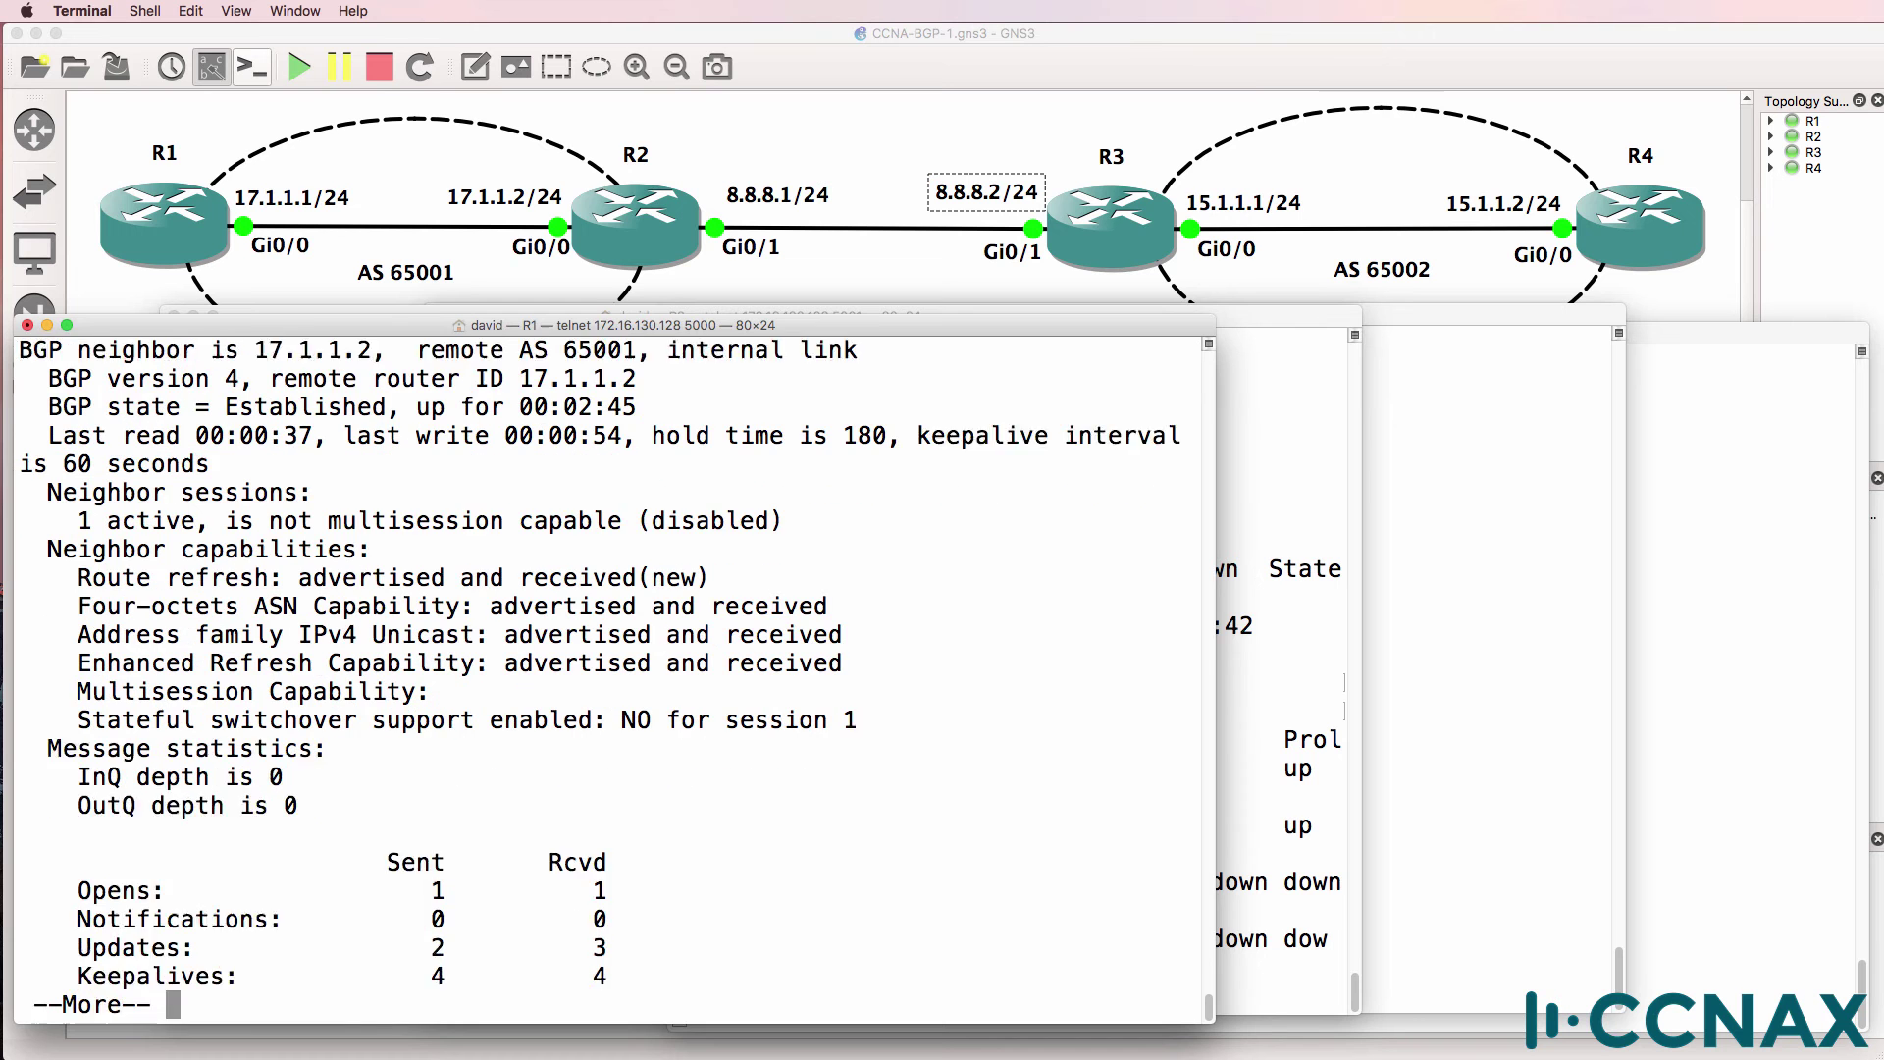
# Step: Rerun the BGP summary on R1 and check the neighbor's State
pyautogui.write('qsh ip bgp sum')
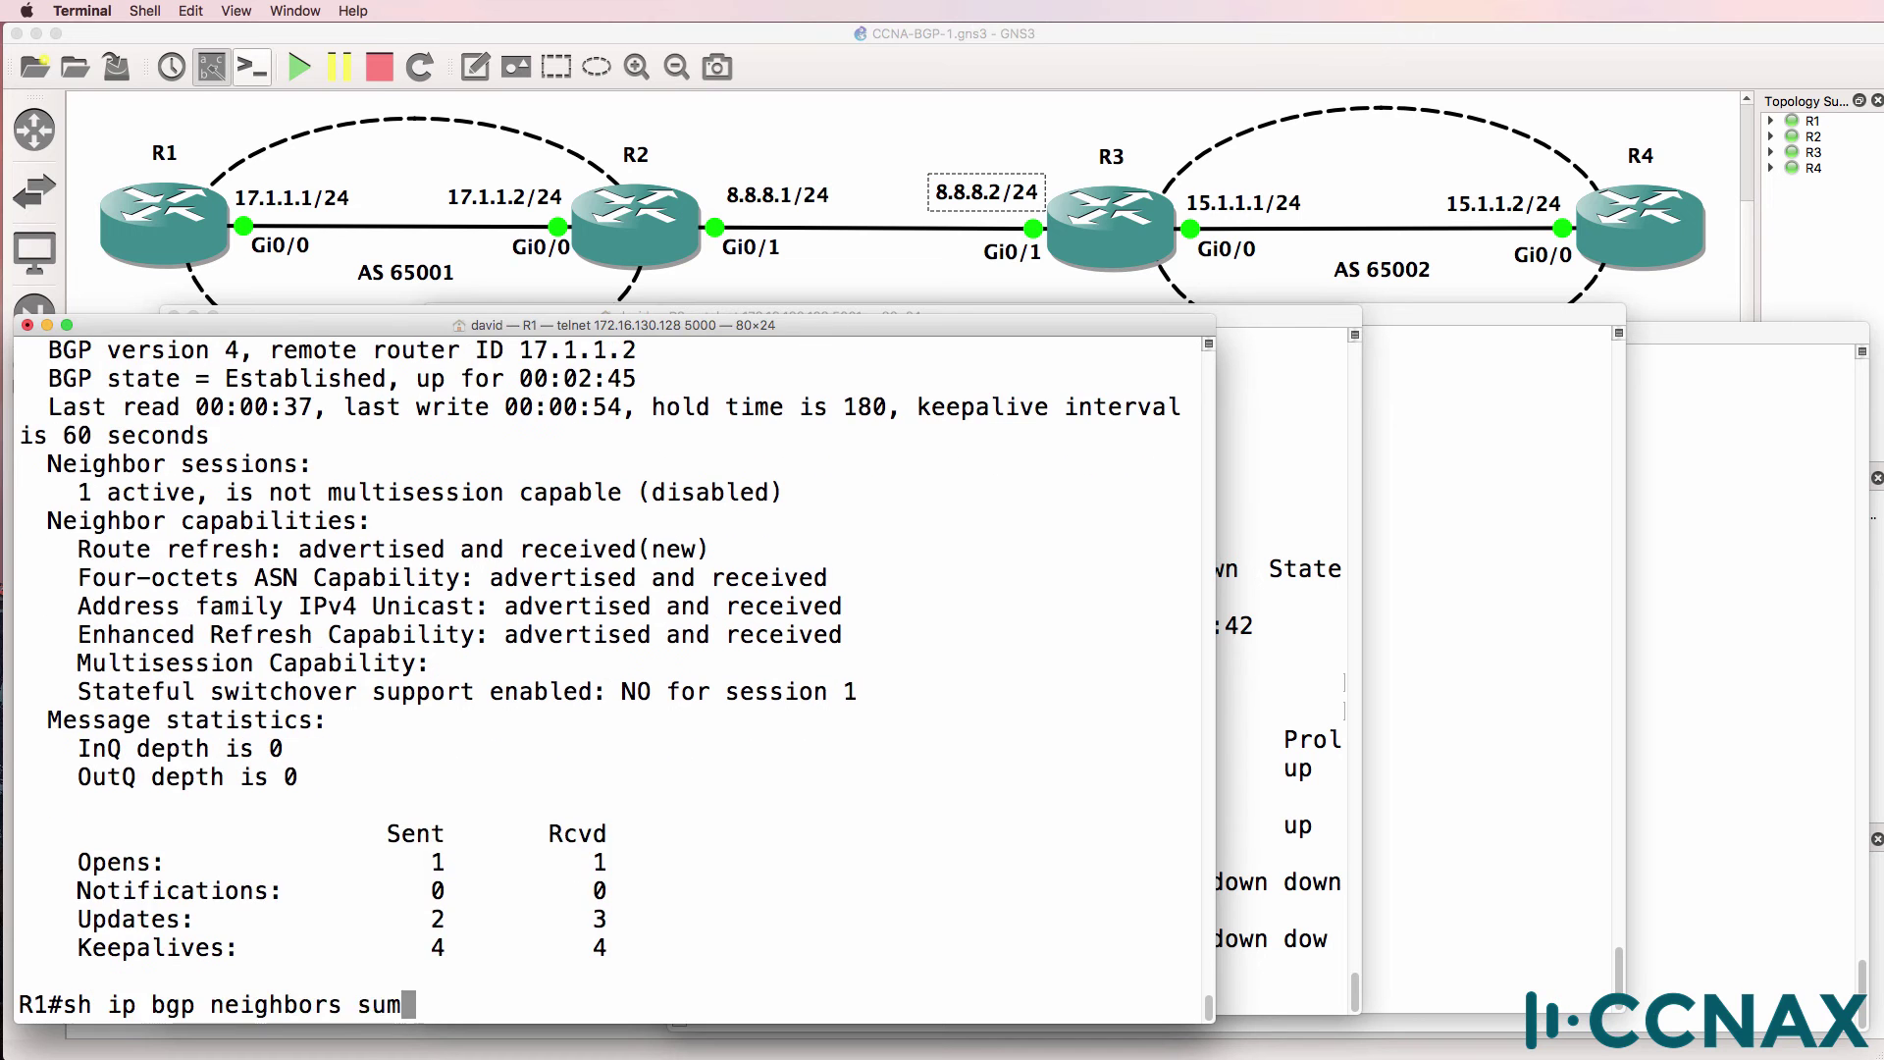
pyautogui.press('Return')
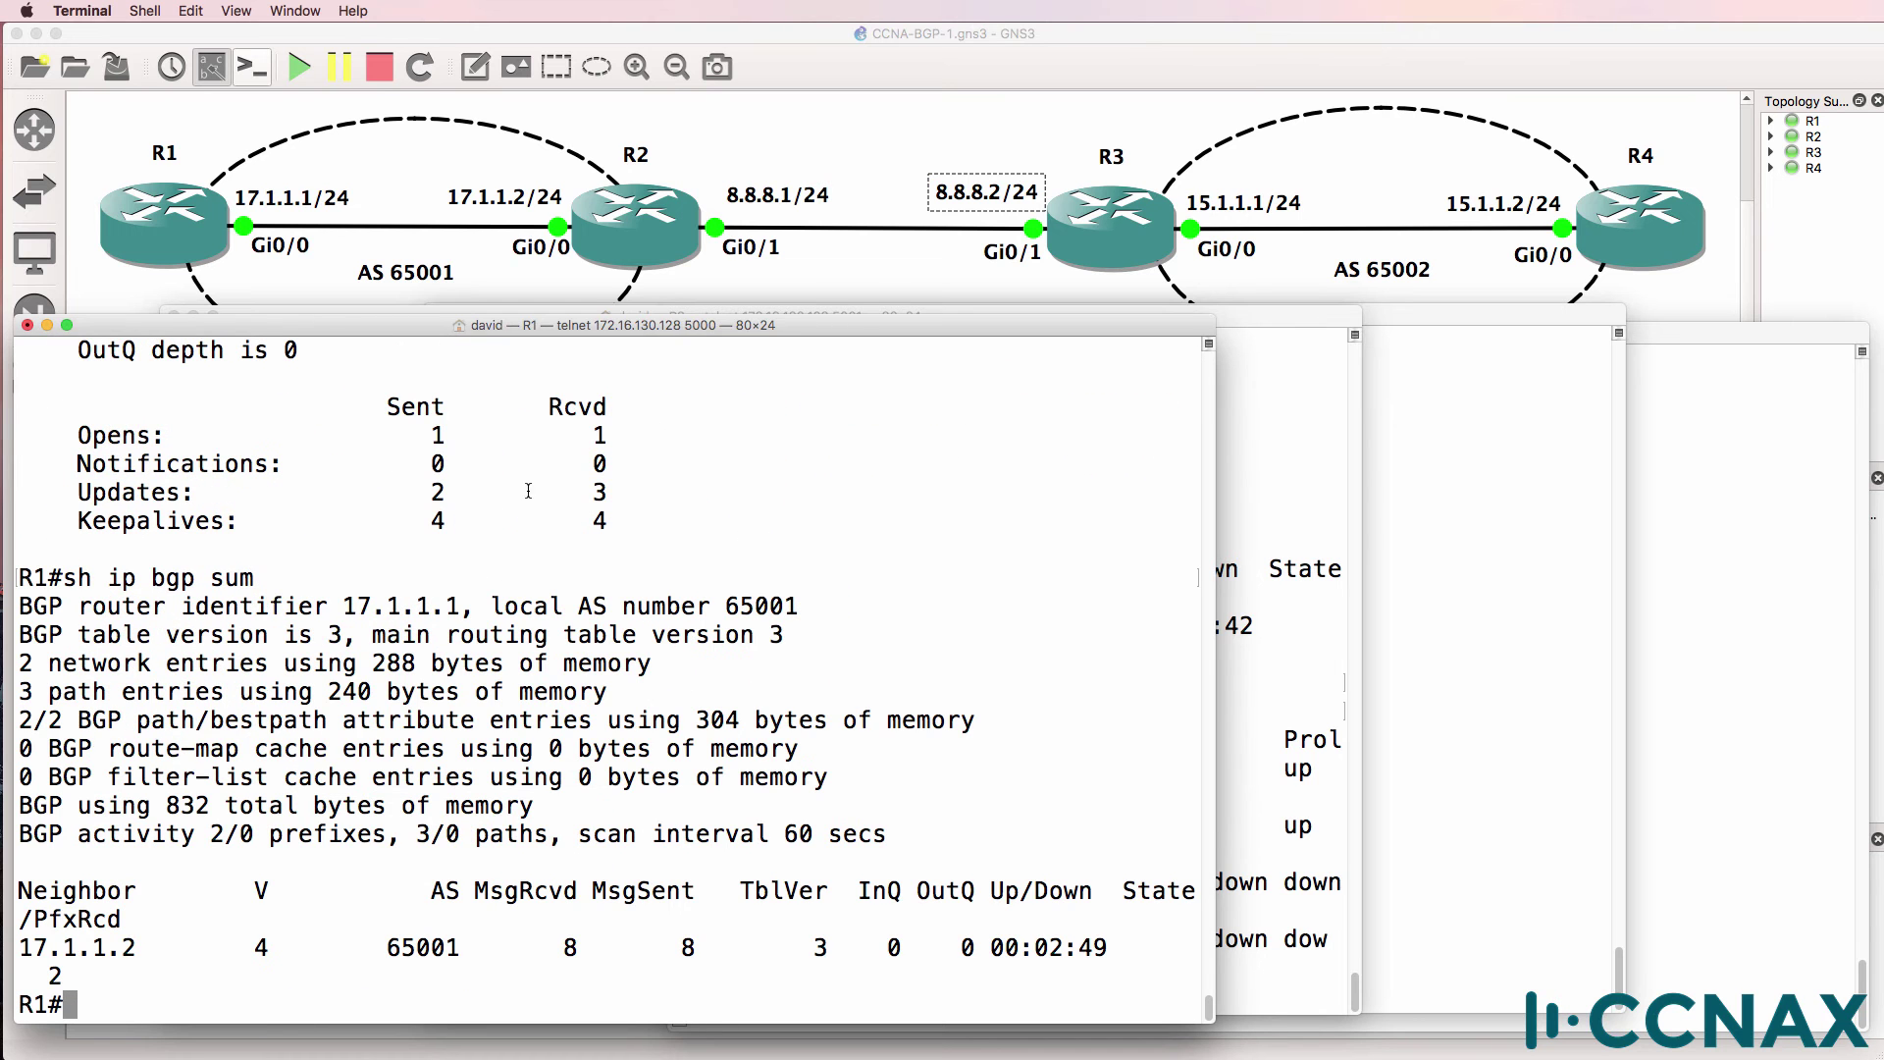
pyautogui.moveTo(1123, 950); pyautogui.dragTo(1197, 957)
# Step: Review R1's BGP table: 8.8.8.0/24 via 17.1.1.2 and local 17.1.1.0/24 via 0.0.0.0
pyautogui.write('sh ip bgp')
pyautogui.press('Return')
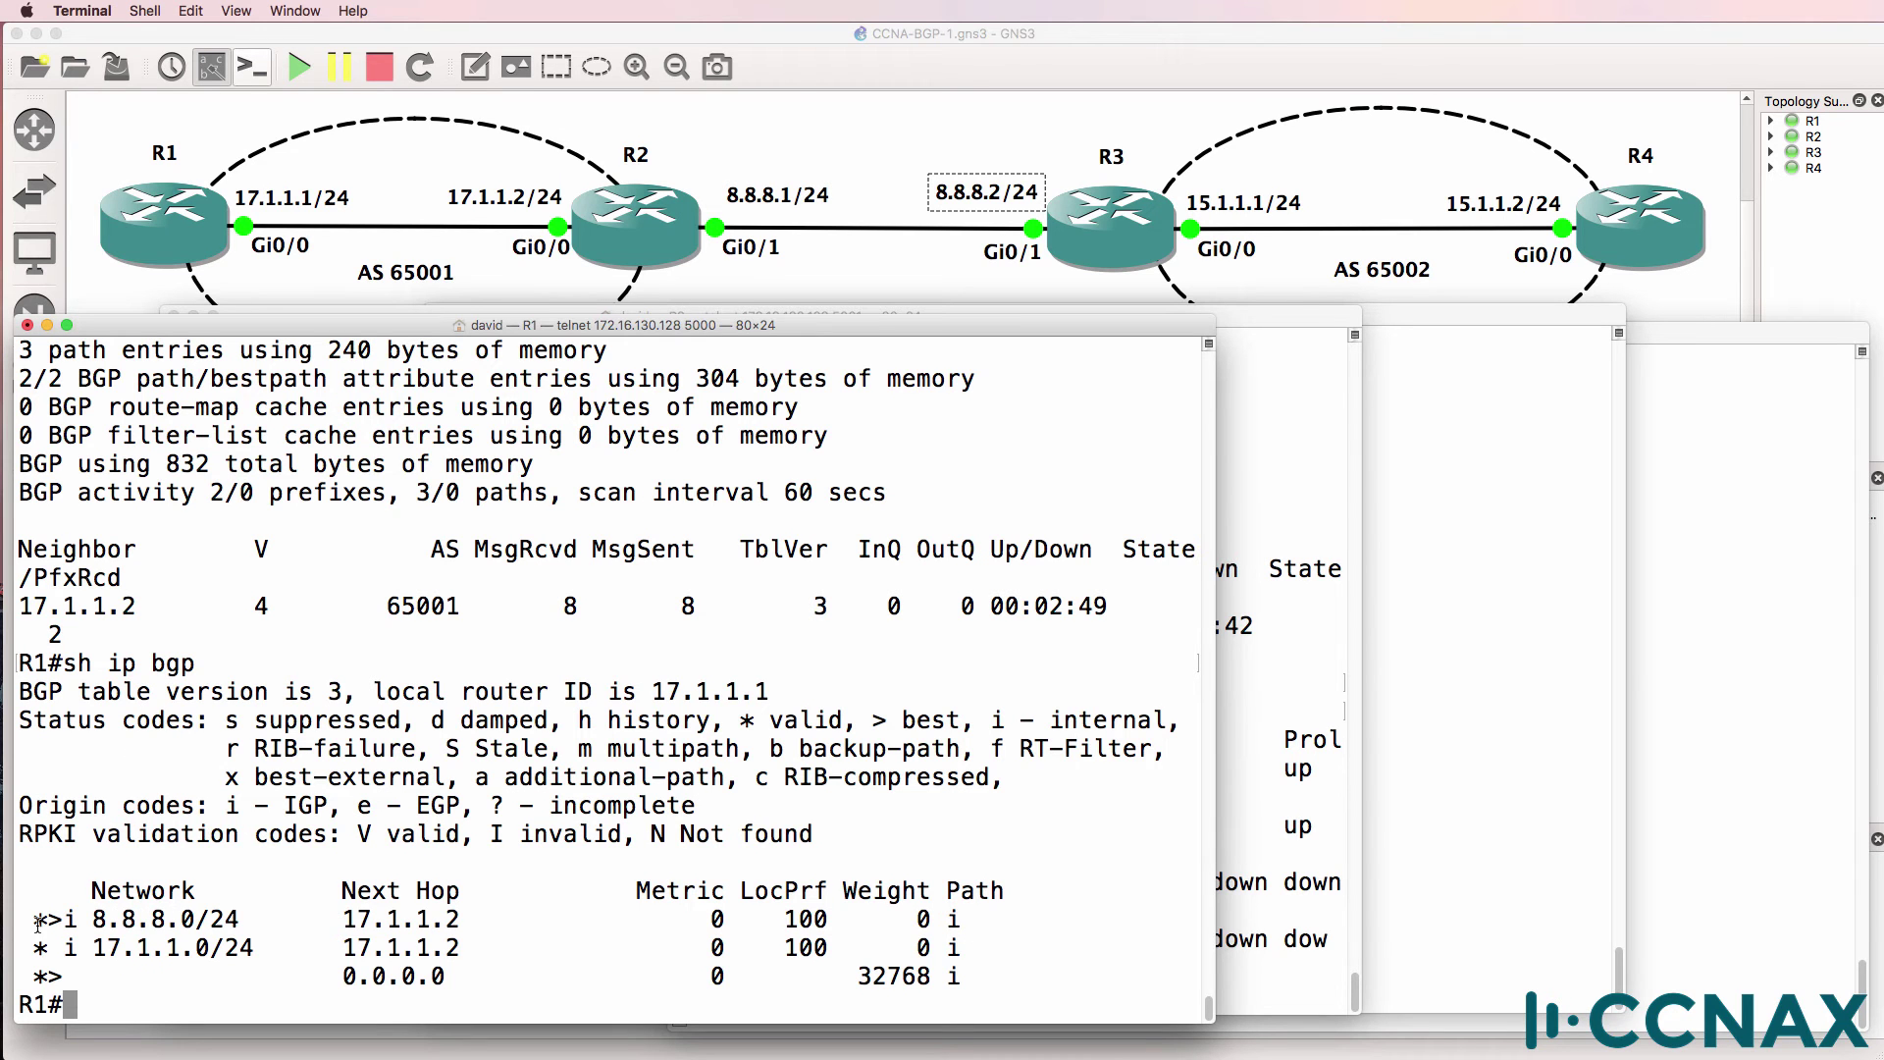
pyautogui.moveTo(32, 922); pyautogui.dragTo(538, 920)
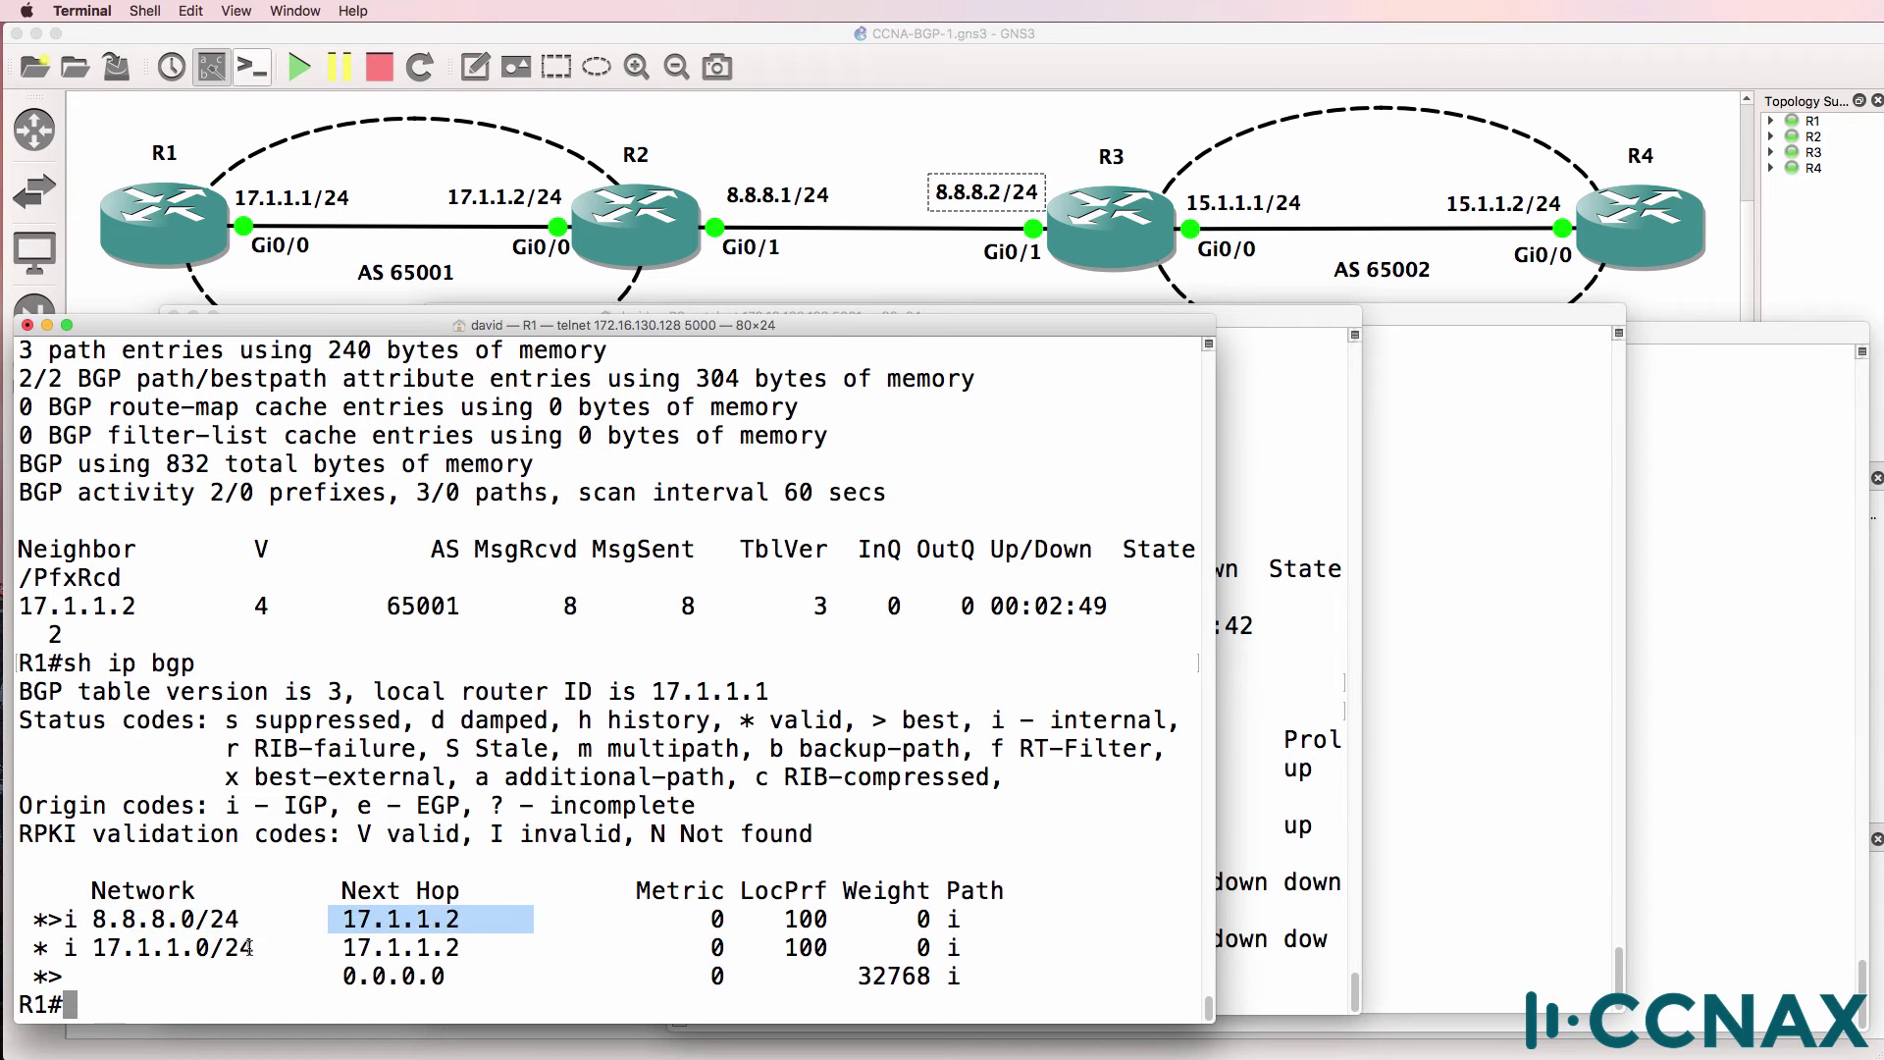
pyautogui.moveTo(35, 948); pyautogui.dragTo(271, 961)
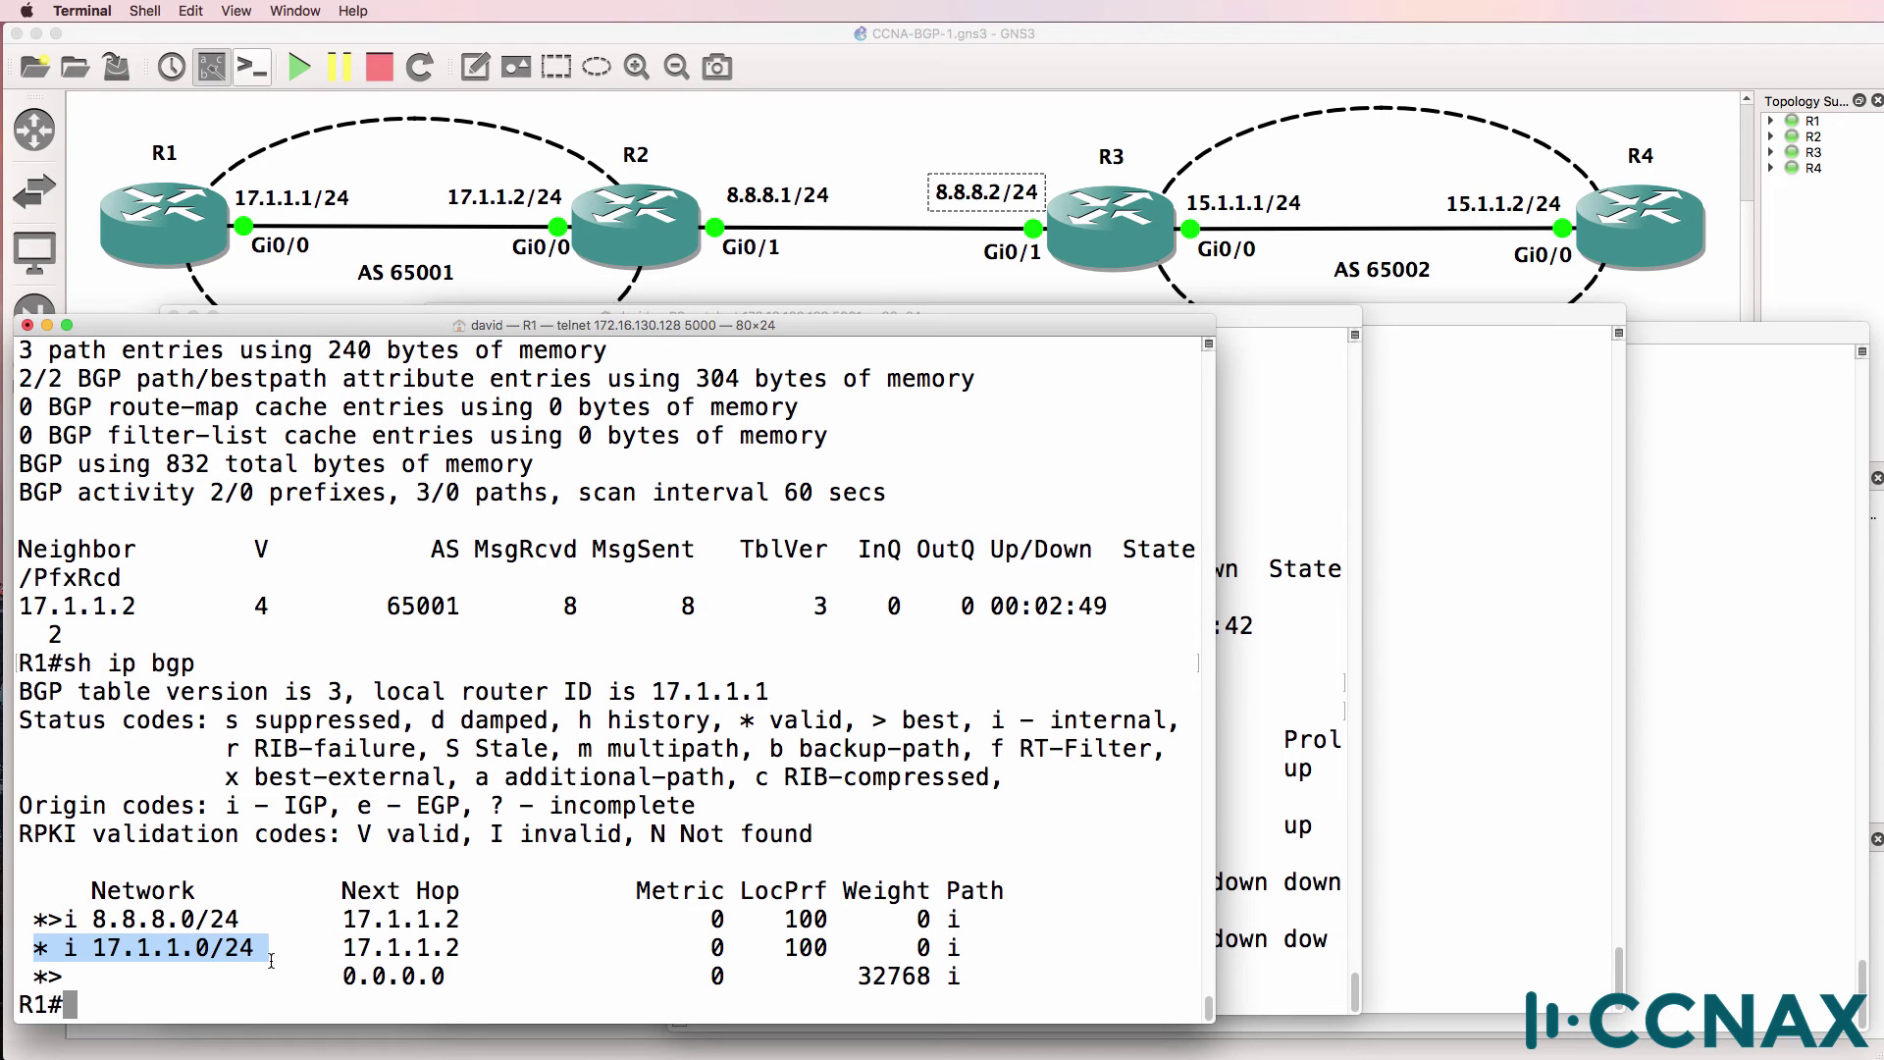
pyautogui.moveTo(329, 976); pyautogui.dragTo(476, 977)
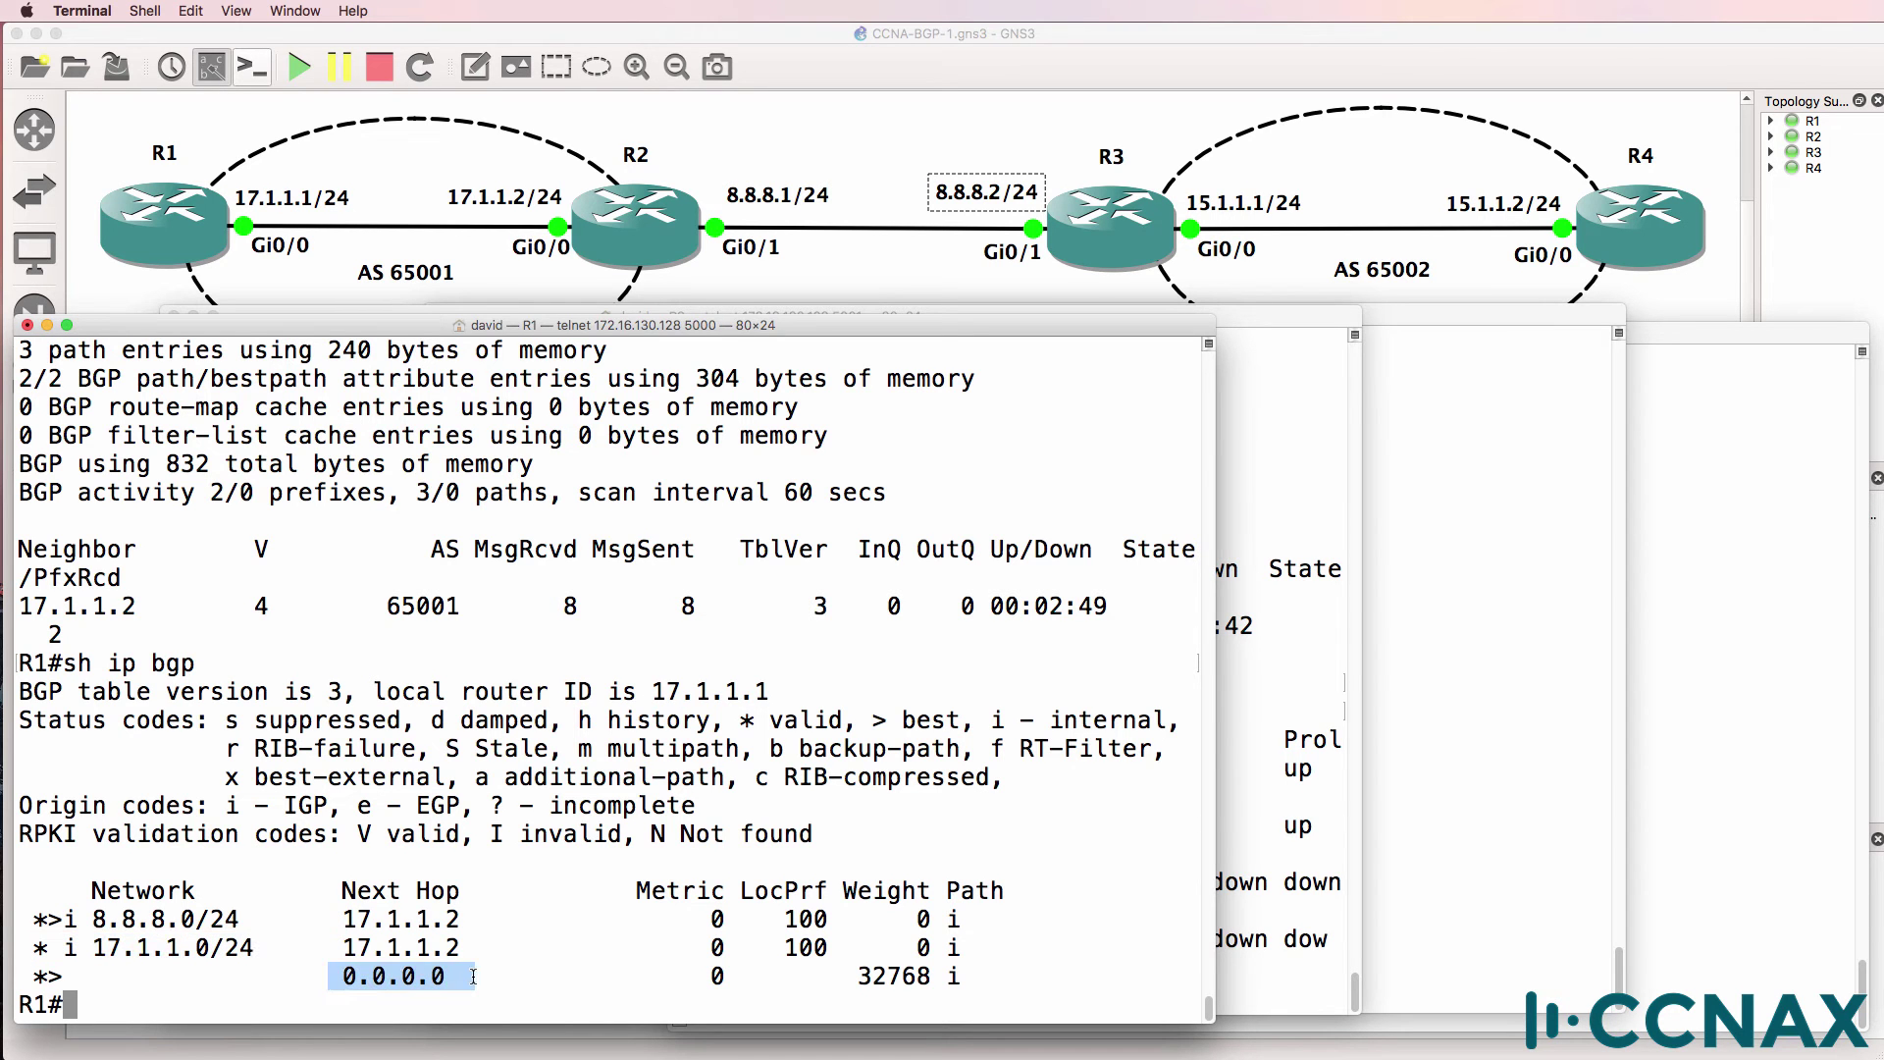
pyautogui.moveTo(328, 948); pyautogui.dragTo(483, 942)
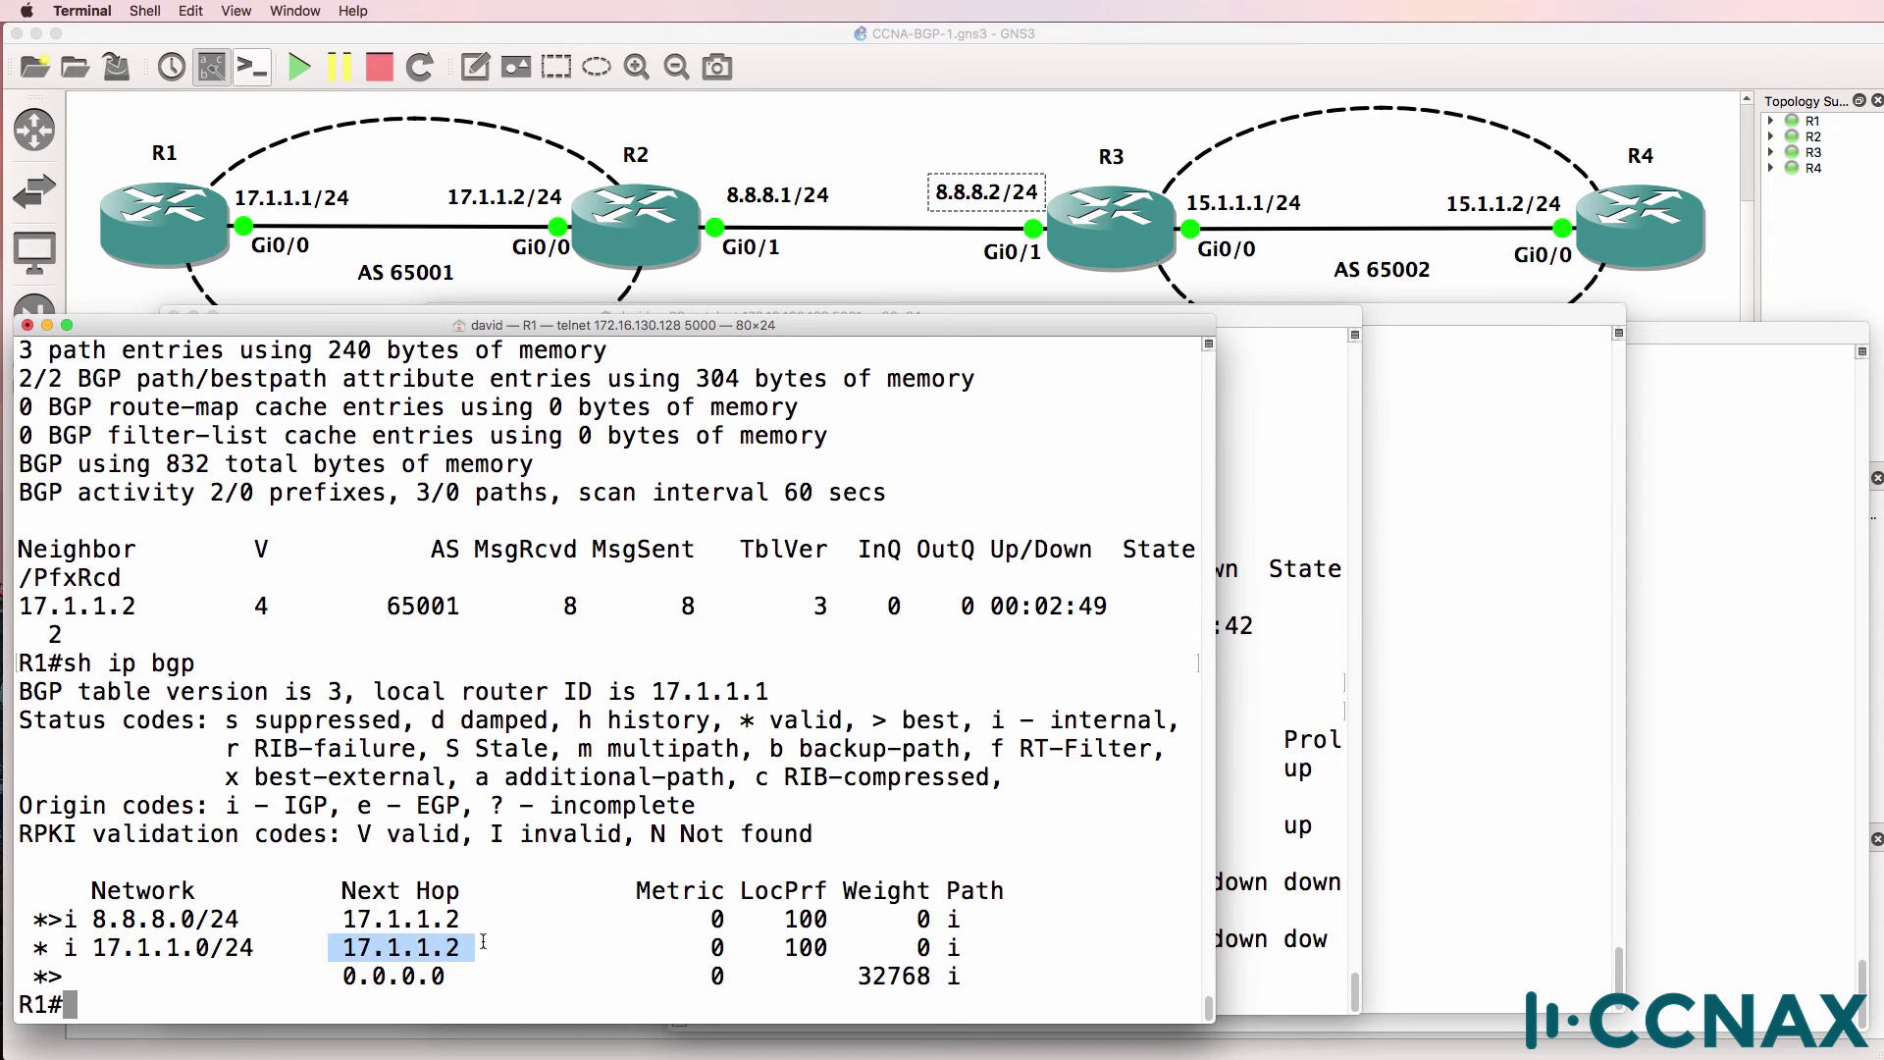
pyautogui.moveTo(43, 920); pyautogui.dragTo(1096, 975)
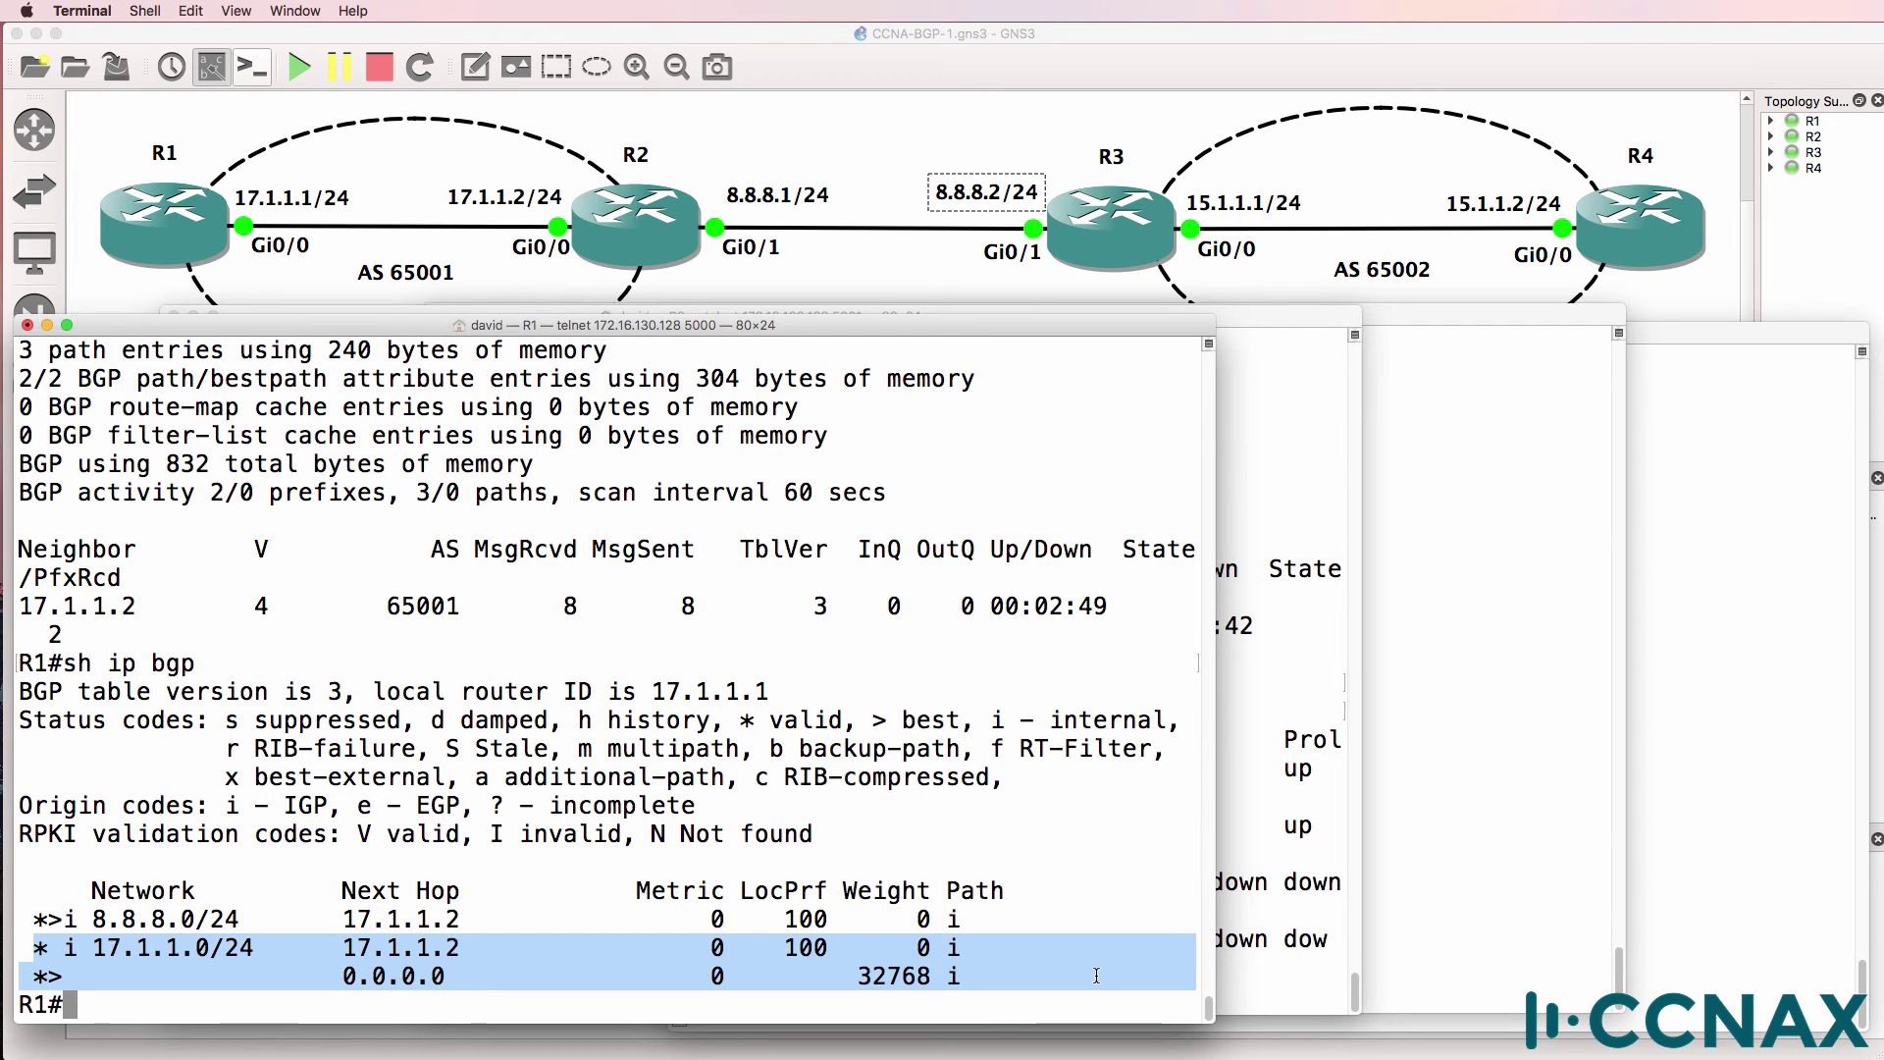
pyautogui.click(65, 976)
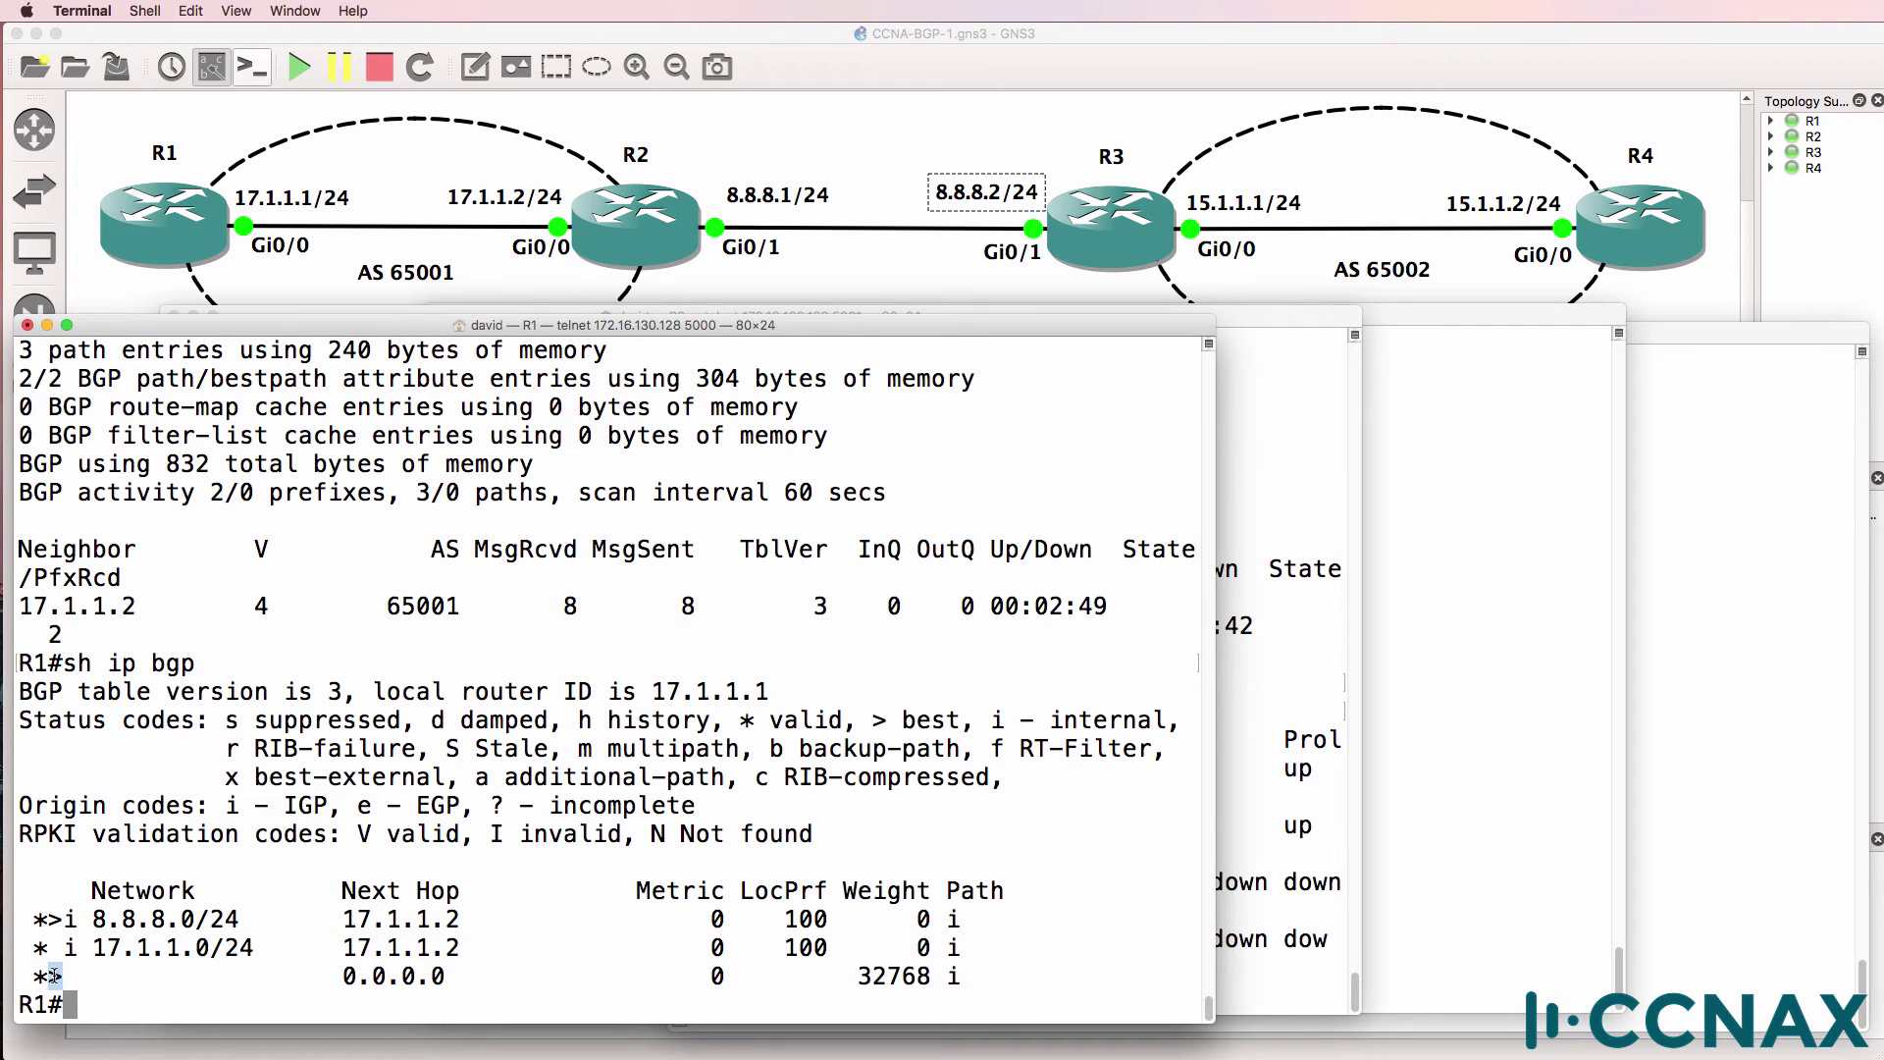
pyautogui.moveTo(329, 975); pyautogui.dragTo(521, 980)
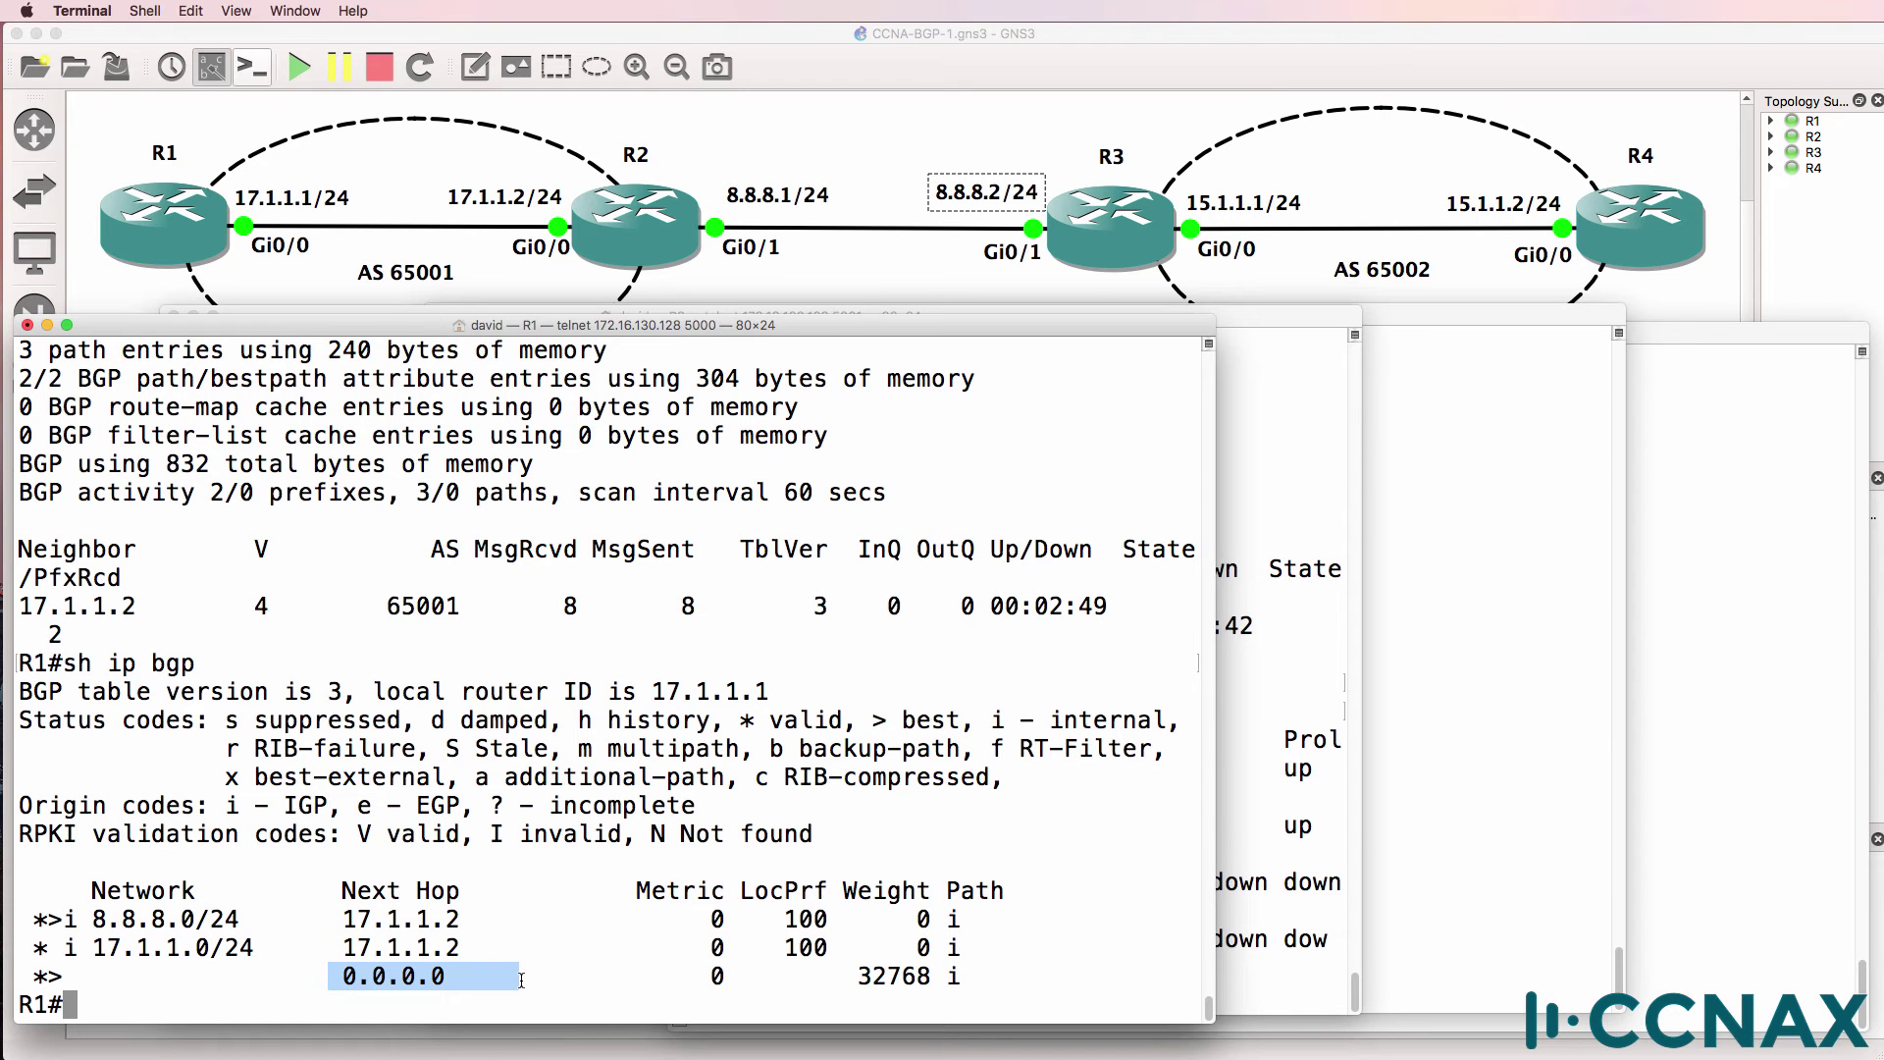
# Step: On R2, enter BGP configuration for AS 65001 with 'router bgp 65001'
pyautogui.press('super+grave')
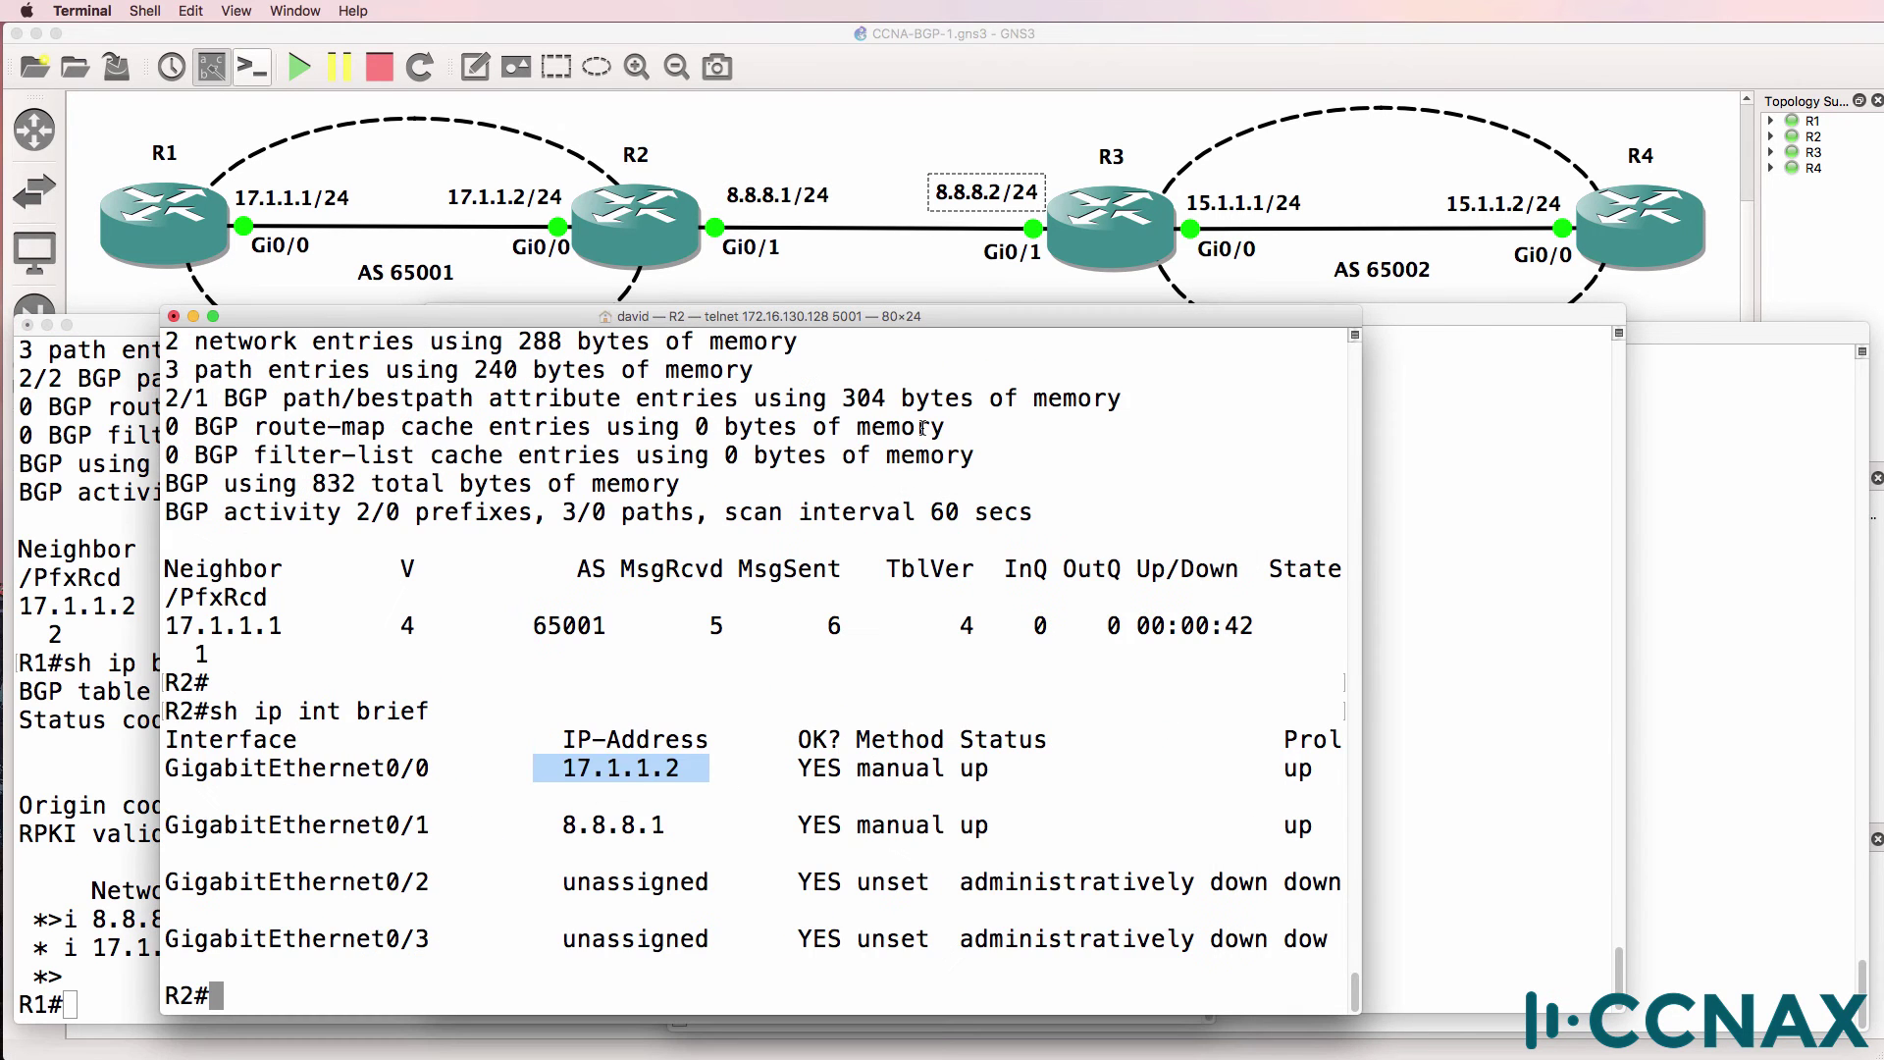
pyautogui.press('Return')
pyautogui.write('conf t')
pyautogui.press('Return')
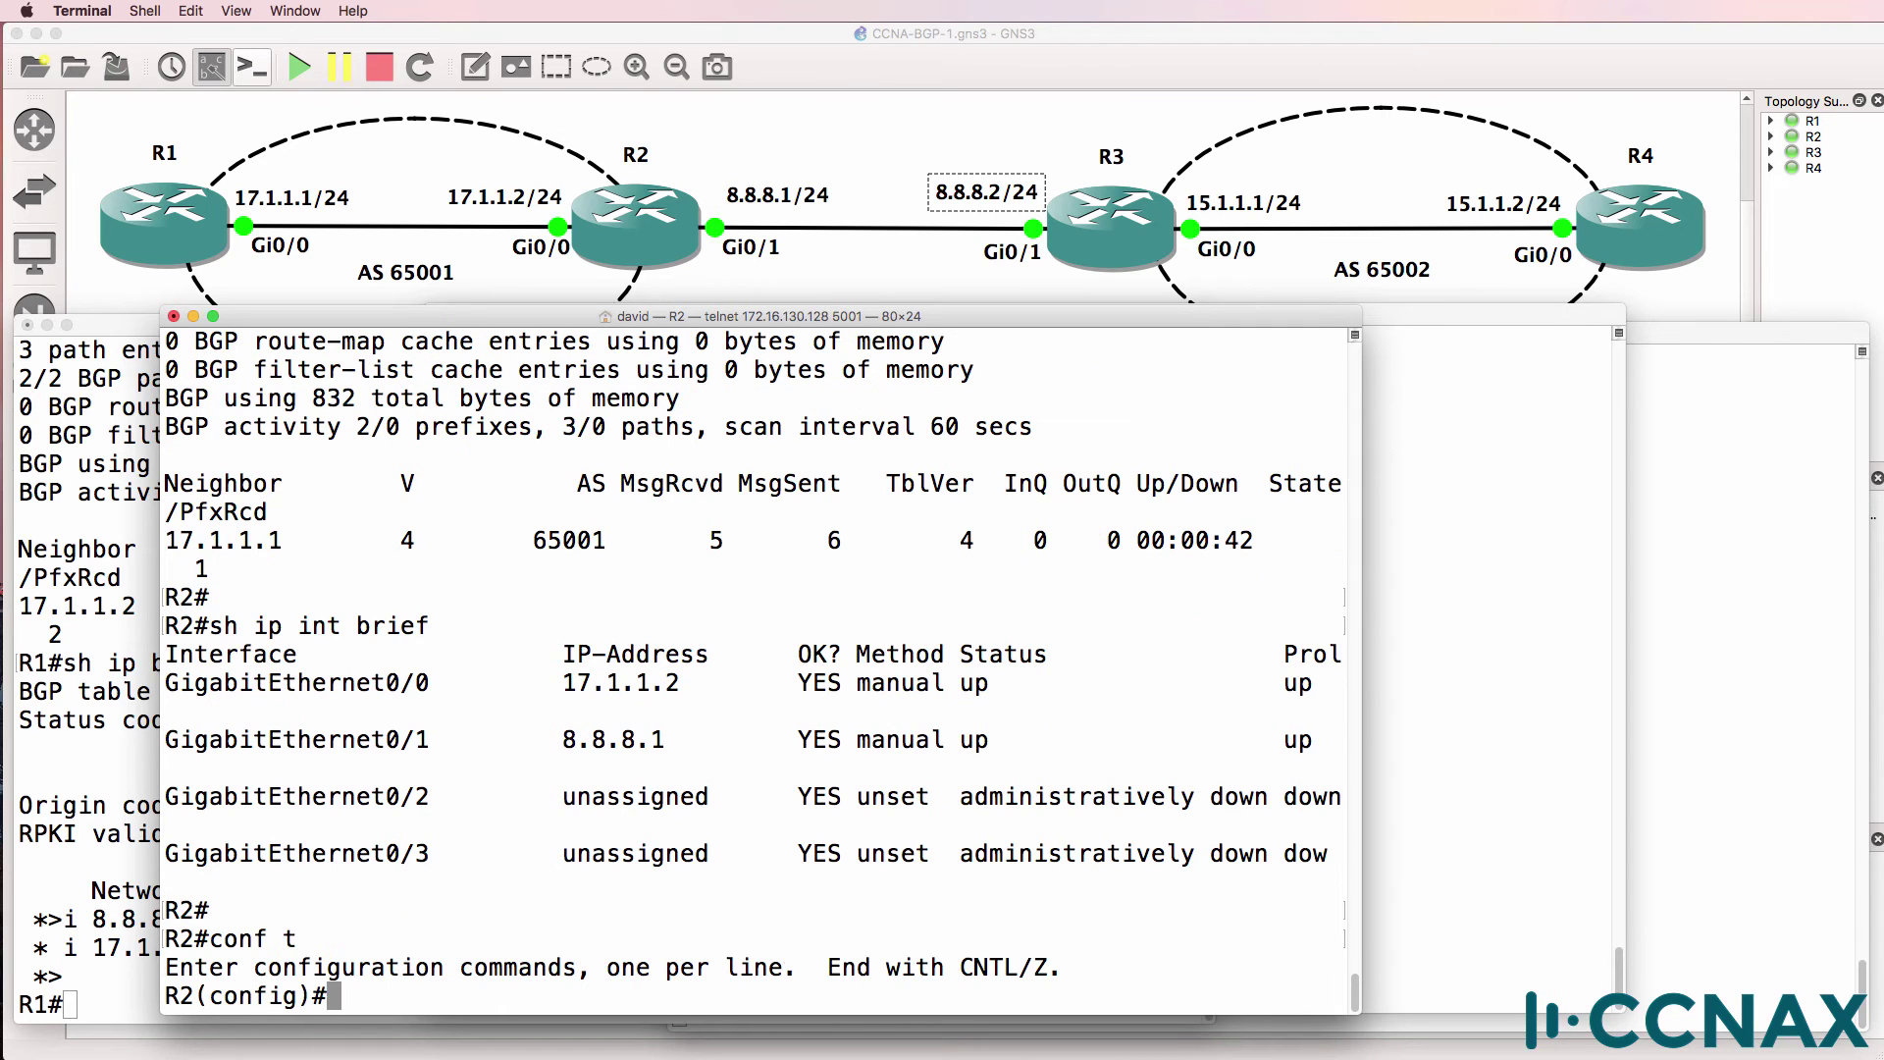
pyautogui.write('router bgp')
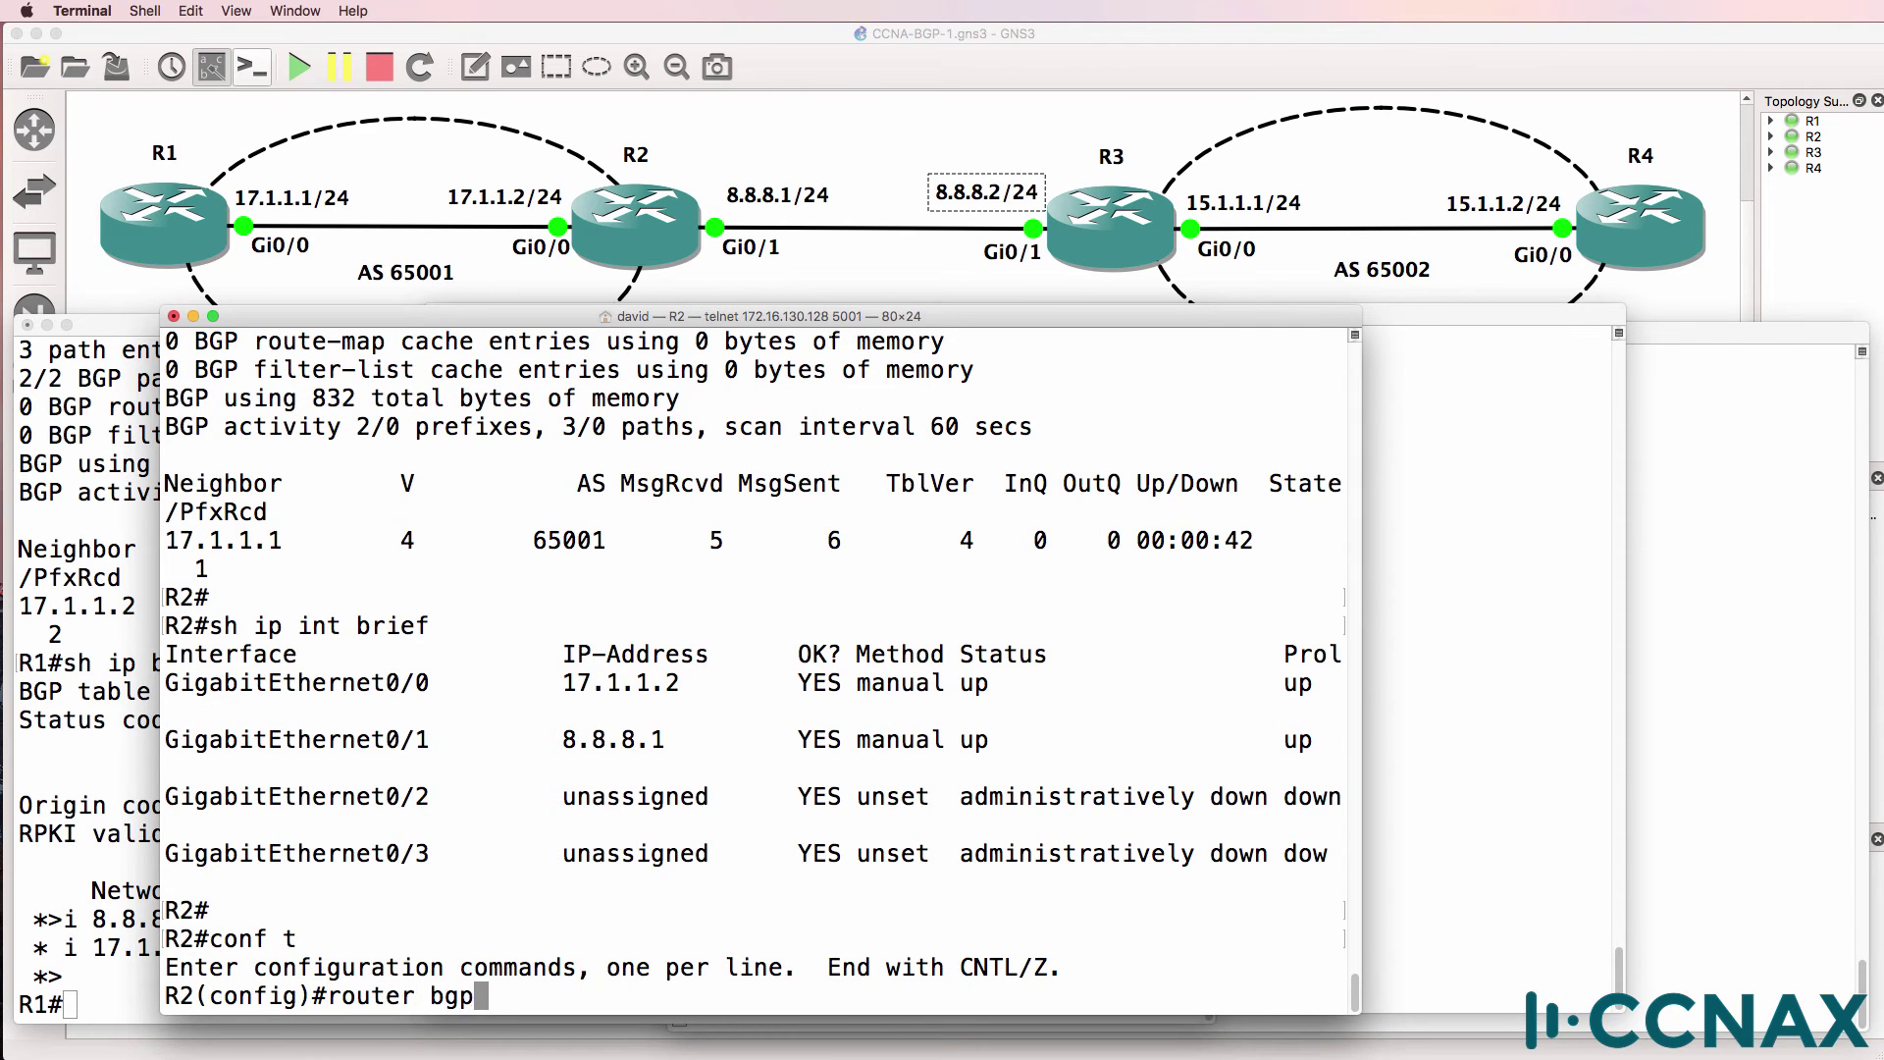
pyautogui.write(' 65001')
pyautogui.press('Return')
# Step: Add neighbor 8.8.8.2 remote-as 65002 and leave configuration mode
pyautogui.write('ne')
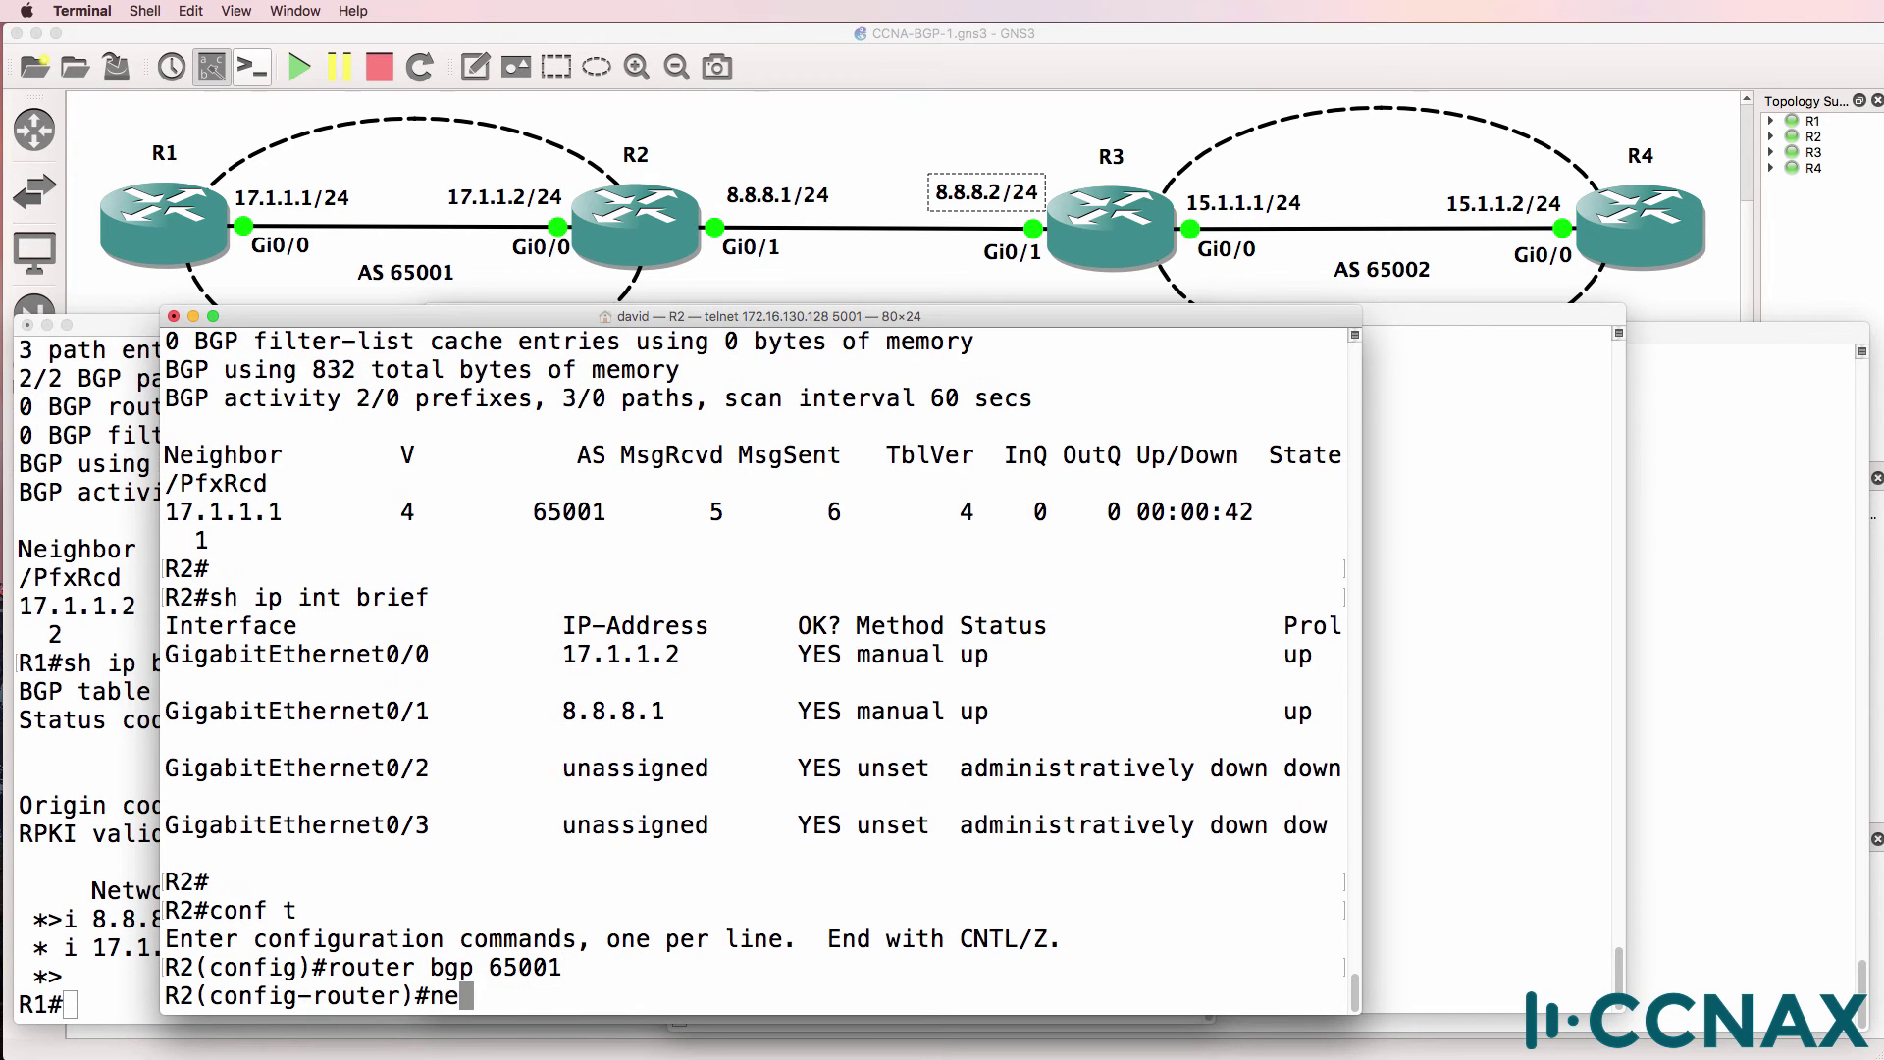
pyautogui.write('i')
pyautogui.press('Tab')
pyautogui.write('8.8')
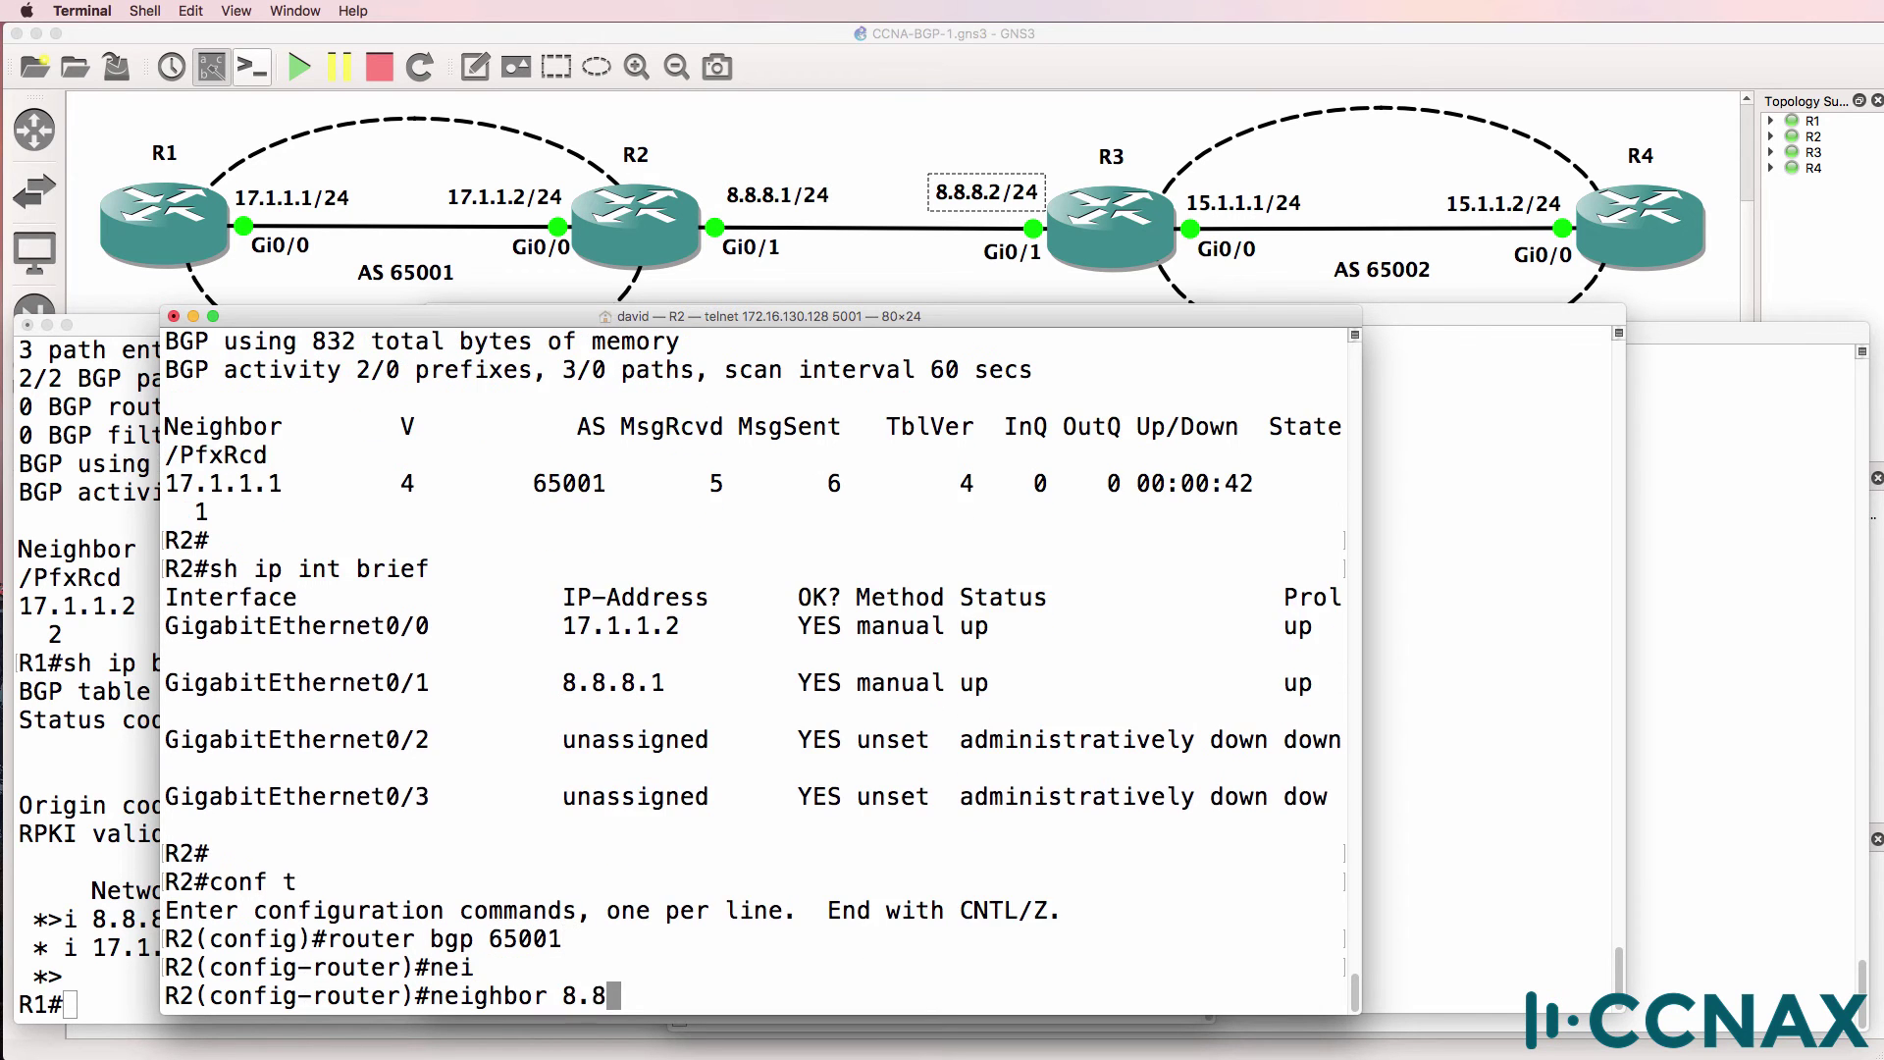
pyautogui.write('.8.2 remo')
pyautogui.press('Tab')
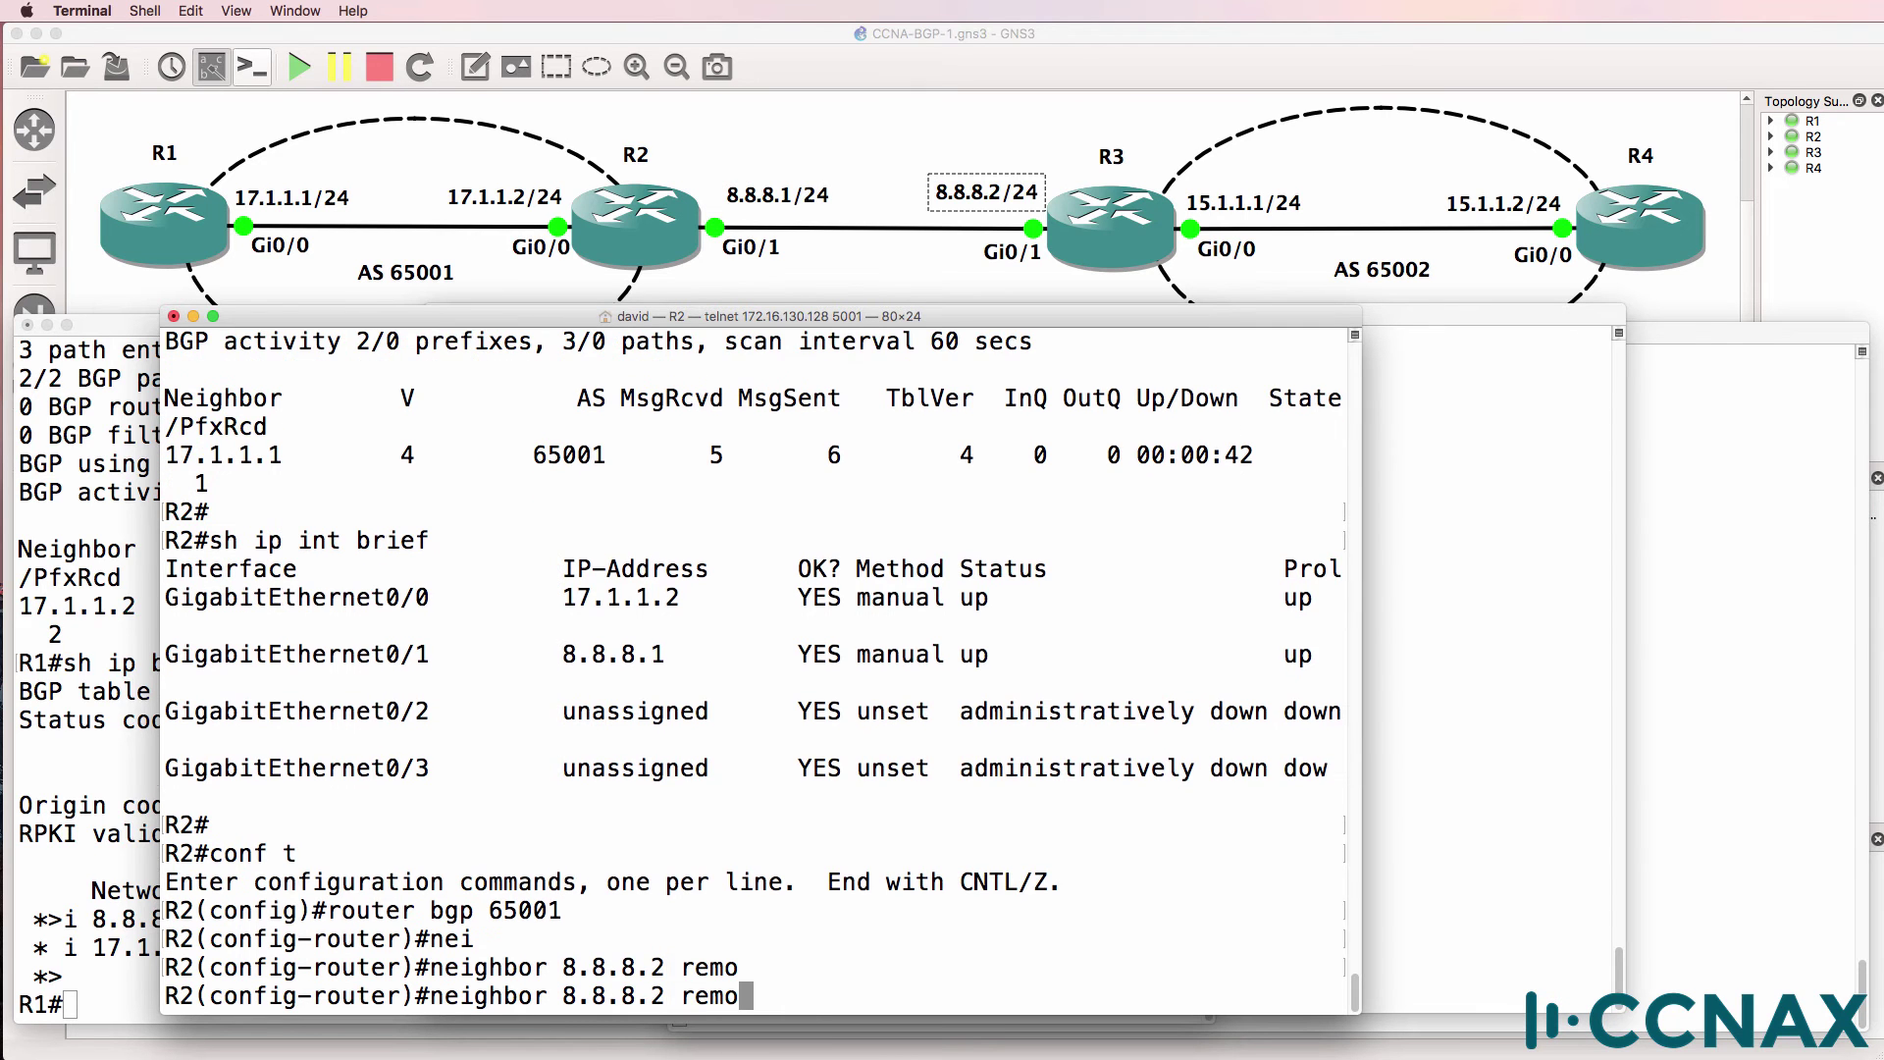
pyautogui.write('te')
pyautogui.press('Tab')
pyautogui.write('65002')
pyautogui.press('Return')
pyautogui.write('end')
pyautogui.press('Return')
# Step: Verify R2's BGP config with 'sh run | section bgp', reviewing its neighbors and networks
pyautogui.write('sh run | section ')
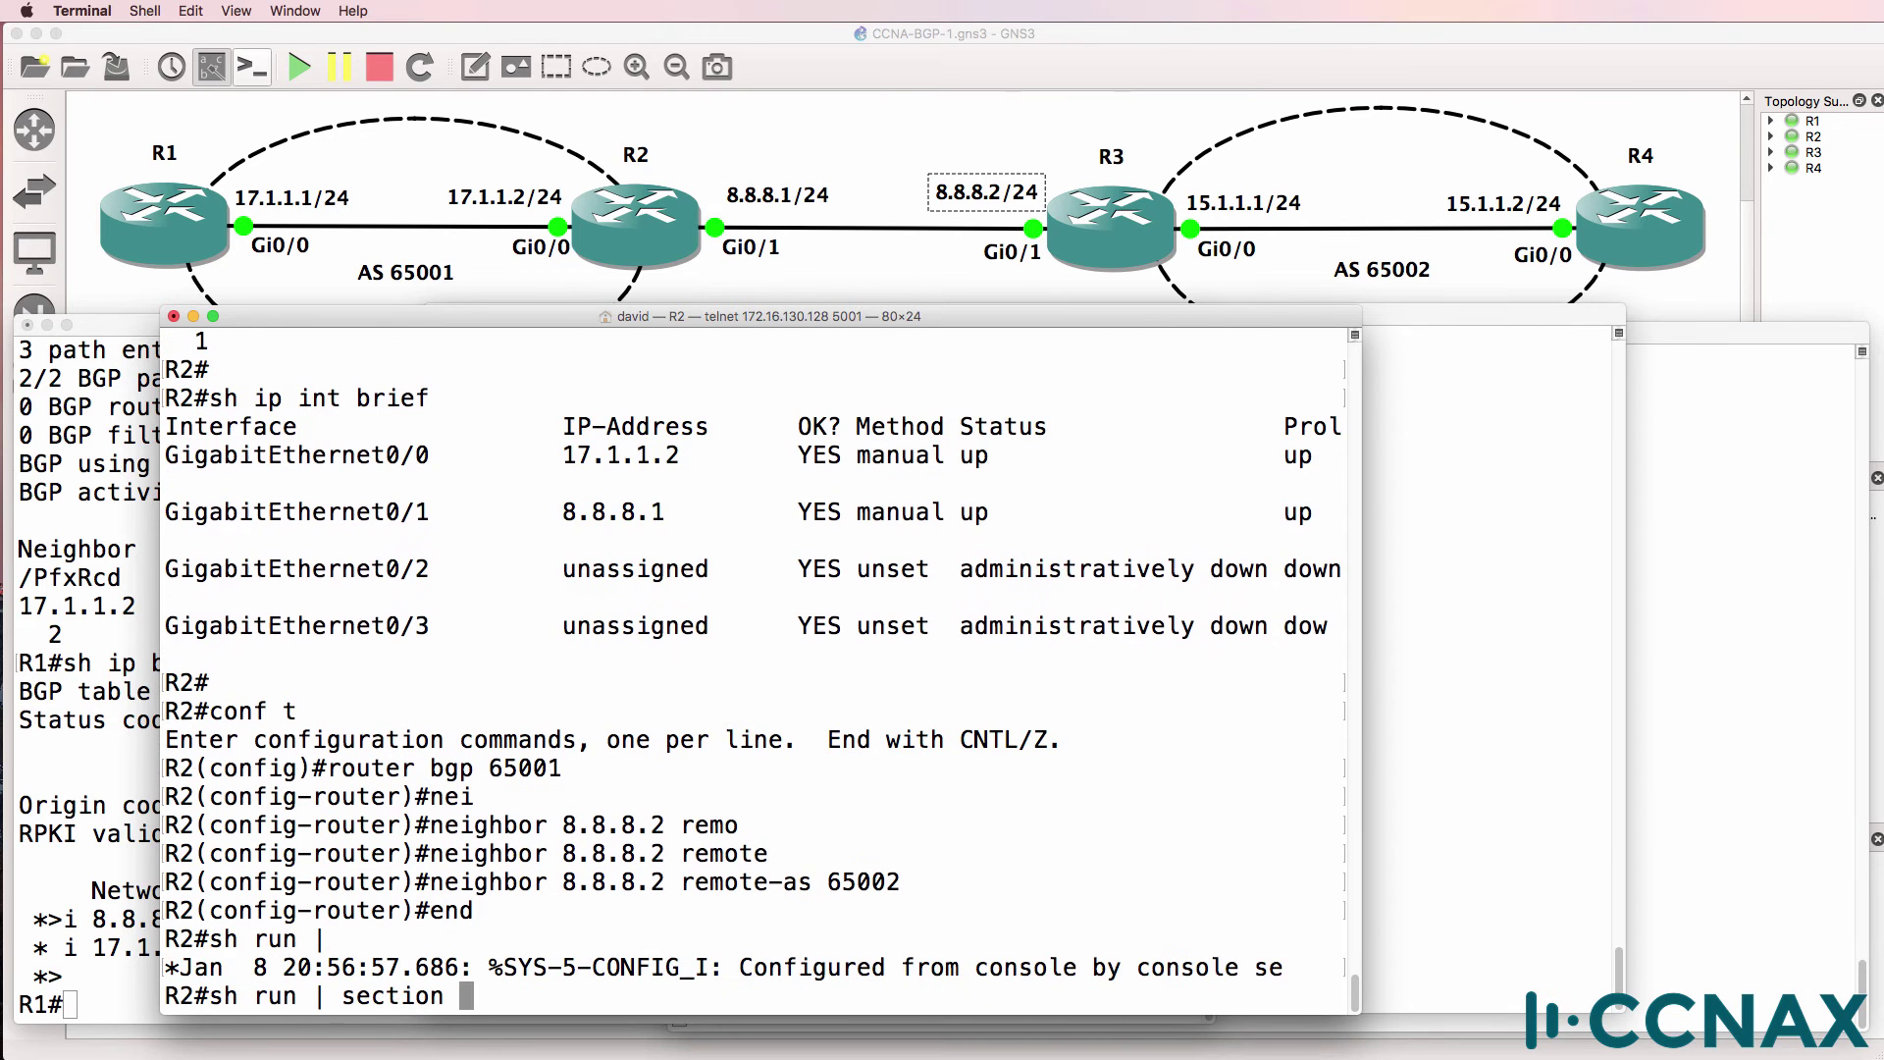
pyautogui.write('bgp')
pyautogui.press('Return')
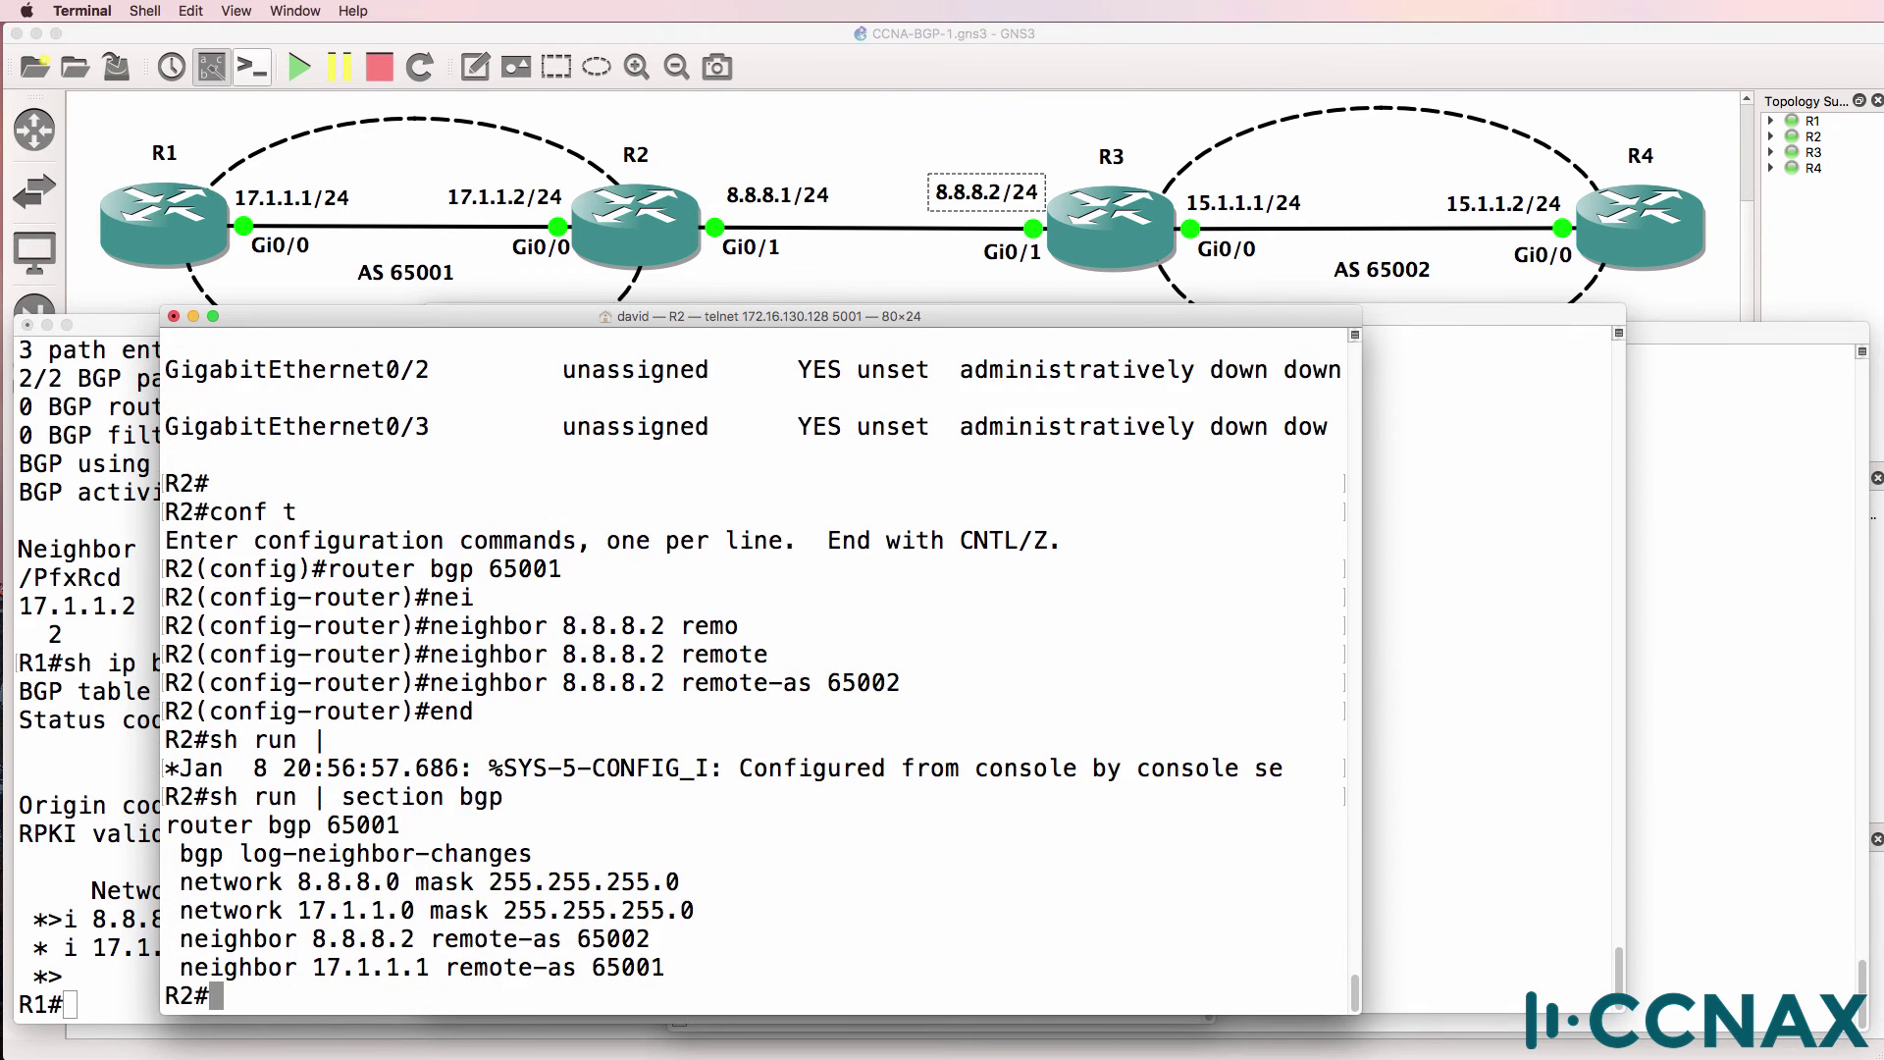
pyautogui.moveTo(165, 827); pyautogui.dragTo(779, 1004)
pyautogui.click(403, 934)
pyautogui.moveTo(192, 939); pyautogui.dragTo(690, 981)
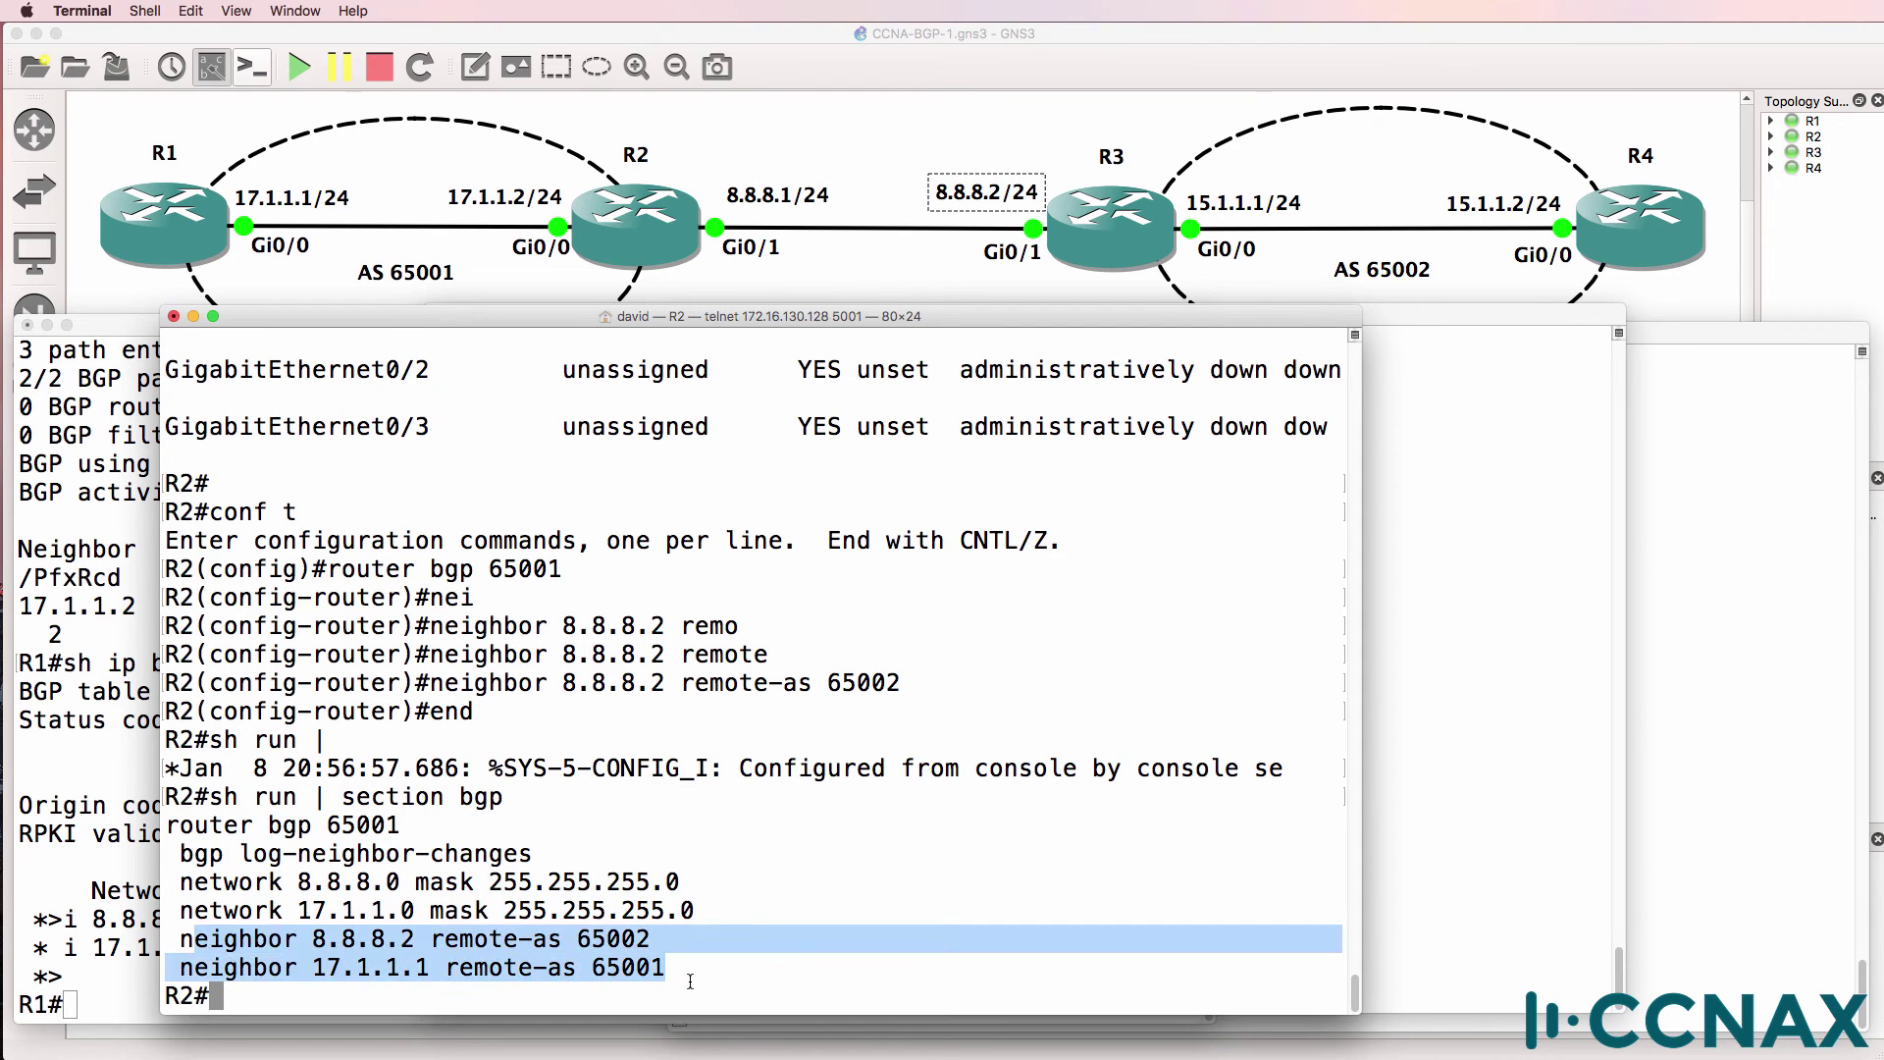
pyautogui.moveTo(183, 879); pyautogui.dragTo(781, 919)
# Step: On R3, enter privileged mode and start BGP with 'router bgp 65002'
pyautogui.click(1463, 569)
pyautogui.press('Return')
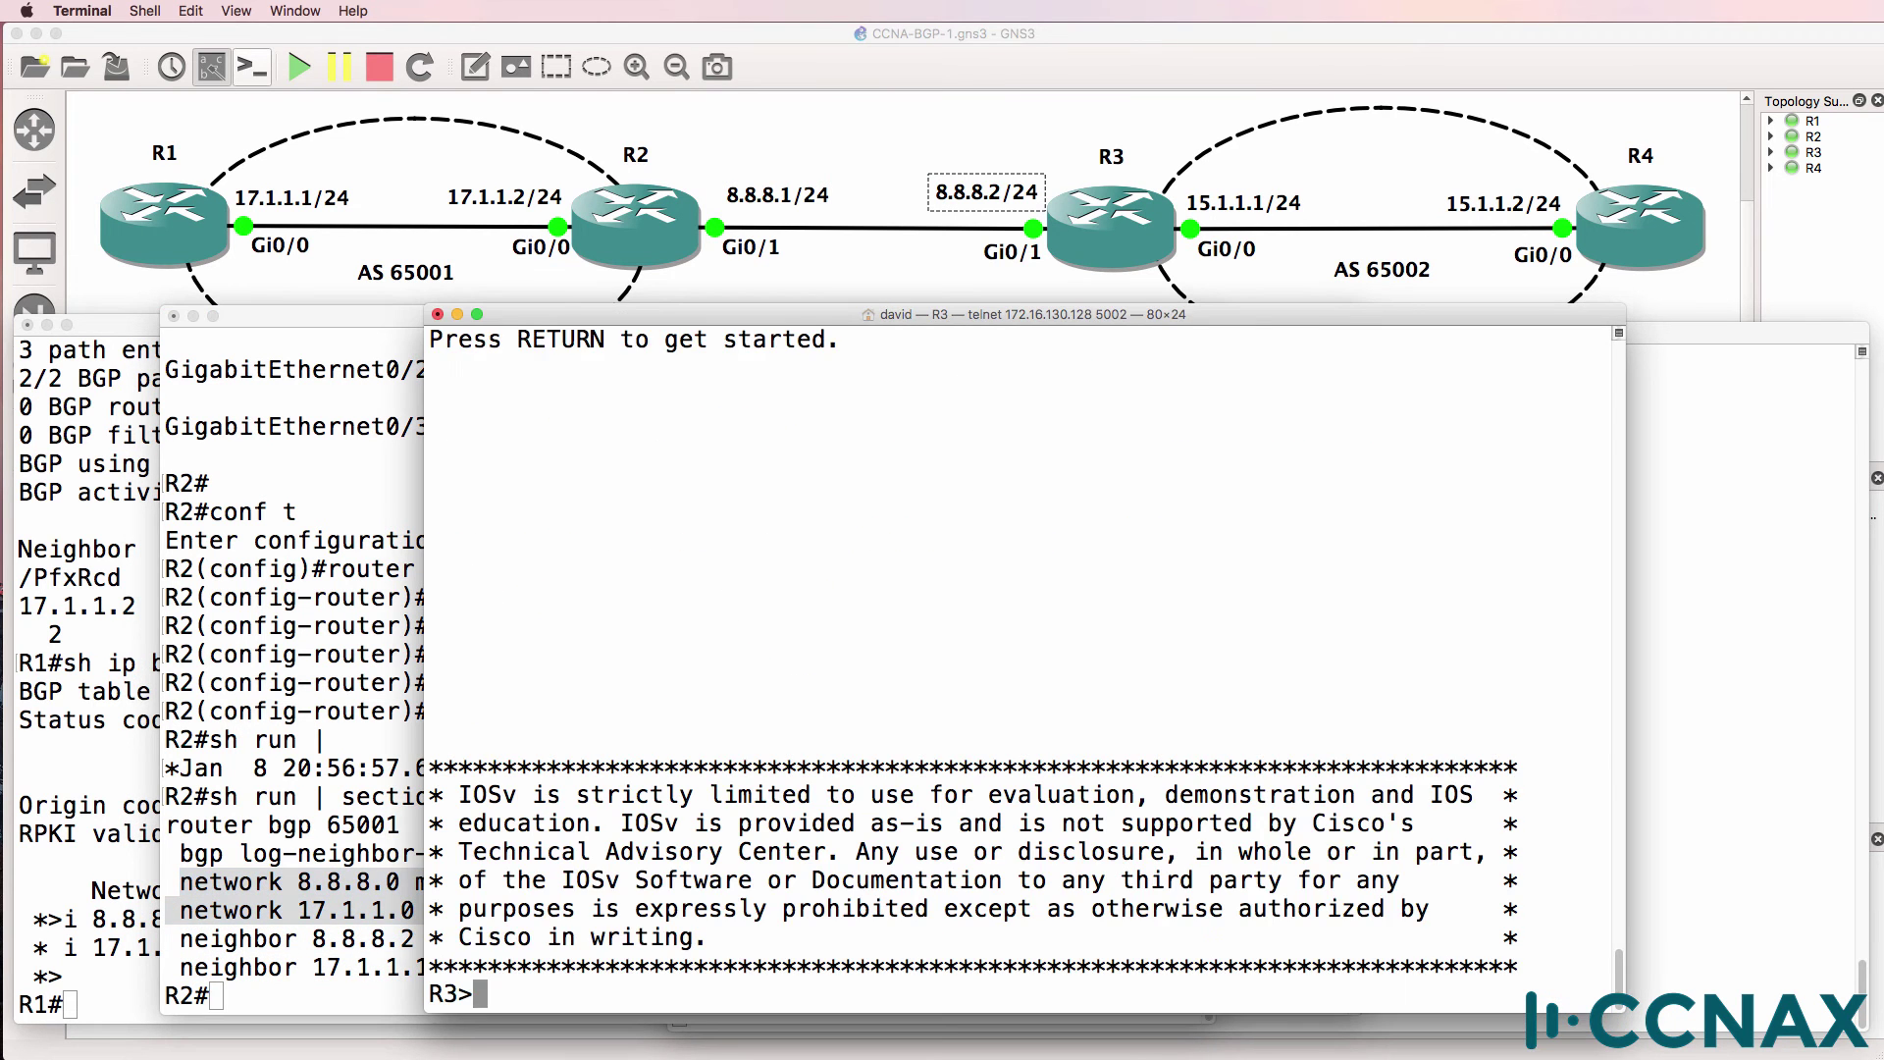
pyautogui.write('en')
pyautogui.press('Return')
pyautogui.write('conf t')
pyautogui.press('Return')
pyautogui.write('router bgp 65002')
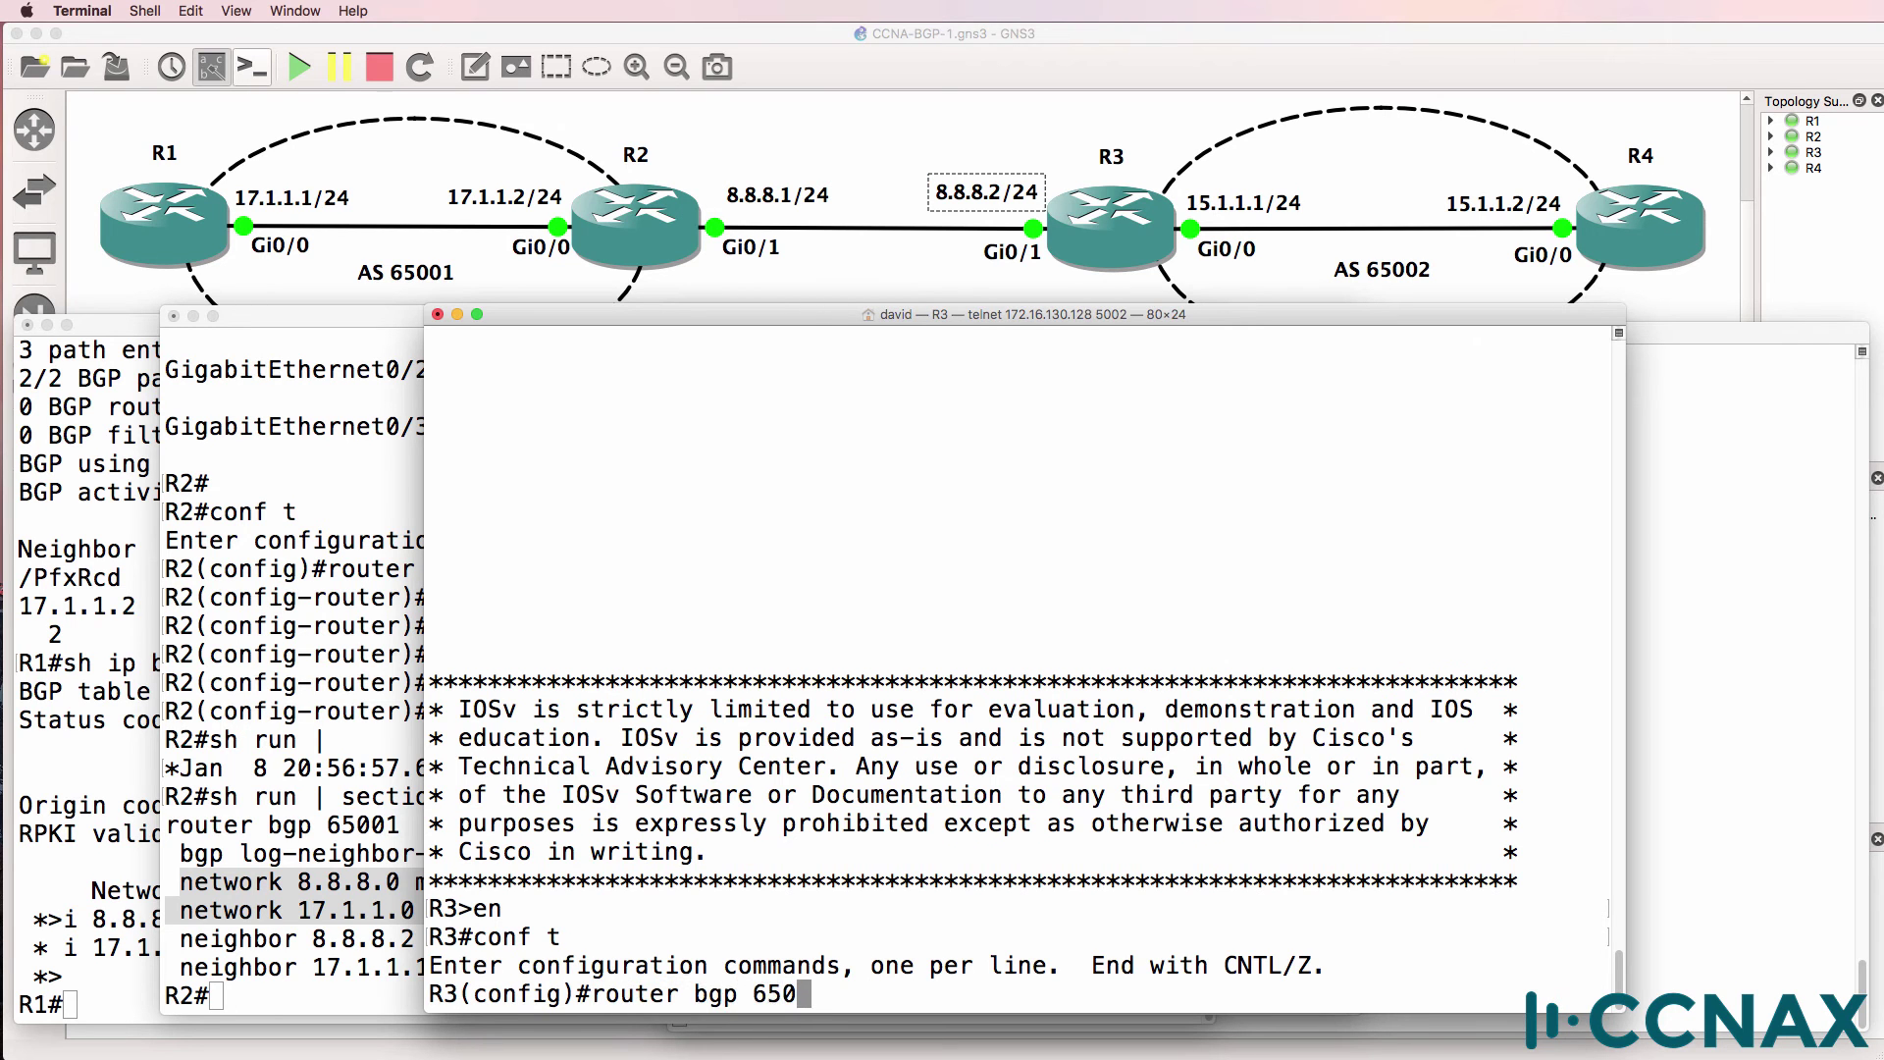
pyautogui.press('Return')
# Step: Add neighbor 8.8.8.1 remote-as 65001 on R3
pyautogui.write('neti')
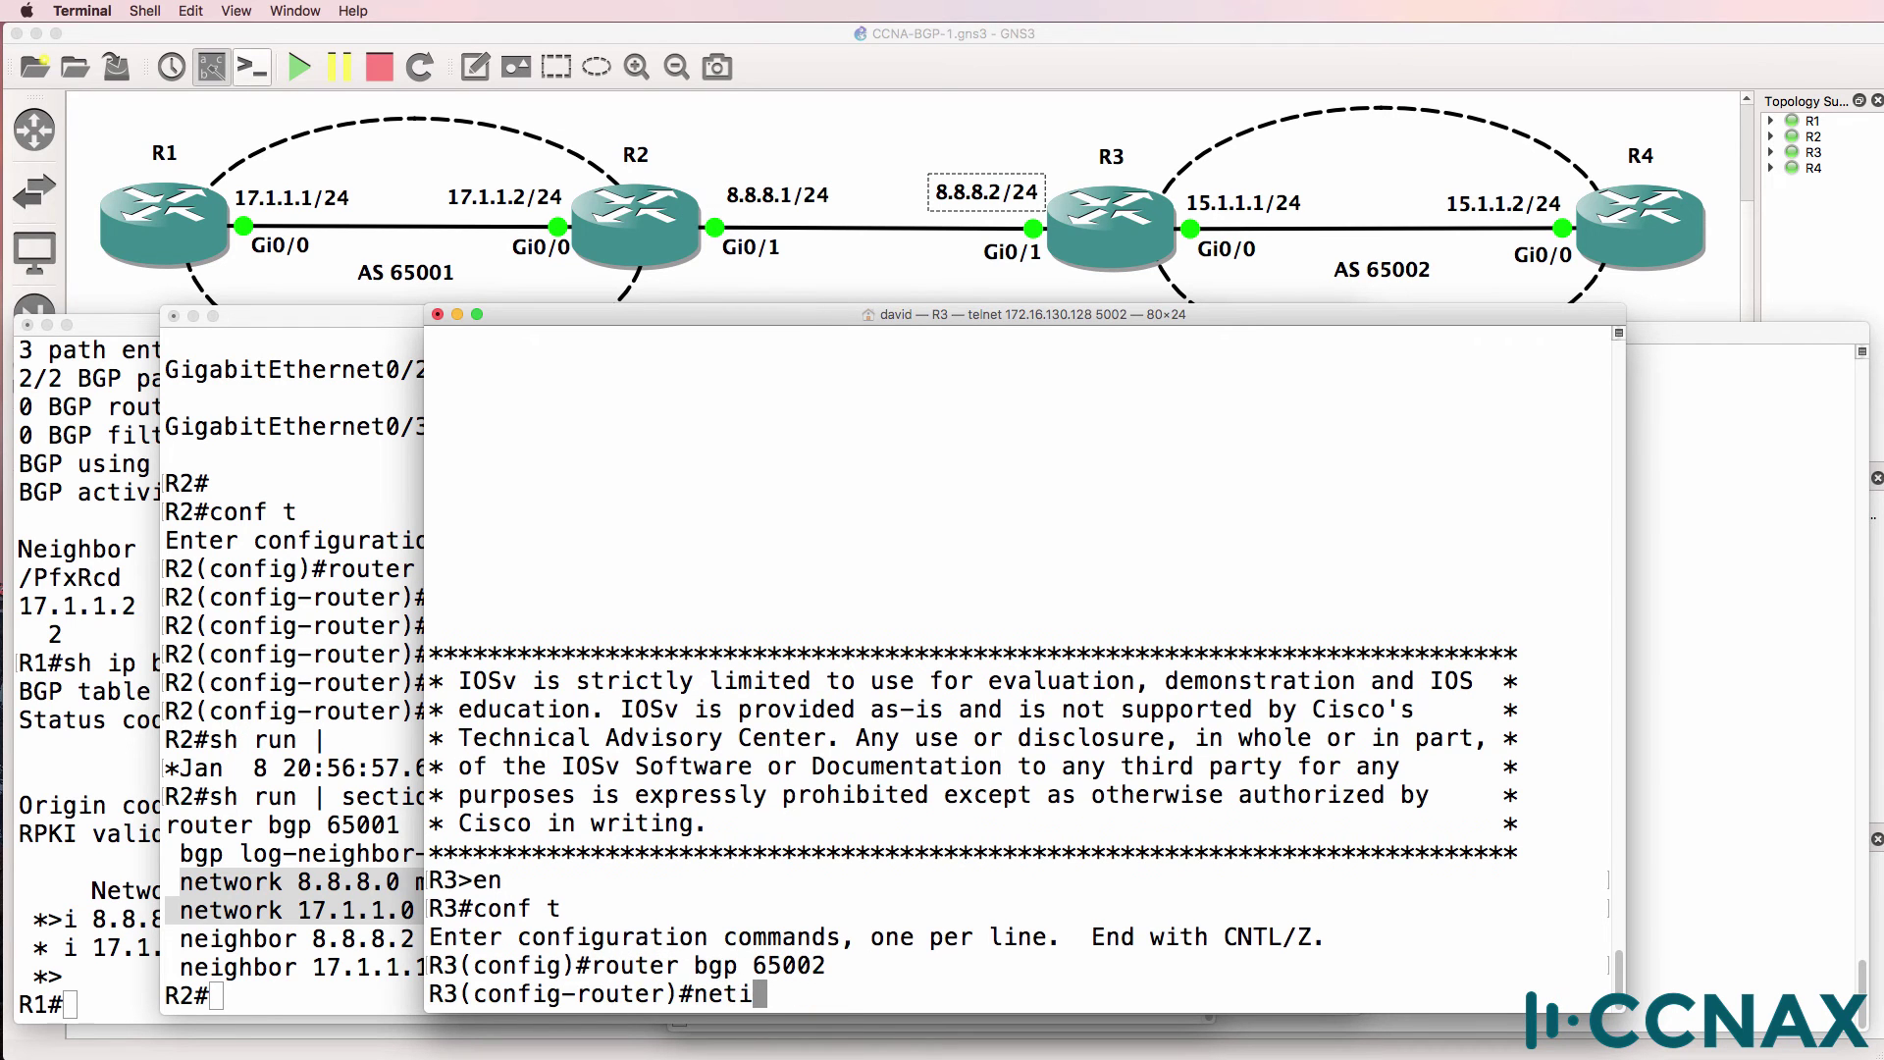
pyautogui.press('BackSpace')
pyautogui.press('BackSpace')
pyautogui.write('i')
pyautogui.press('Tab')
pyautogui.write('8.8.8')
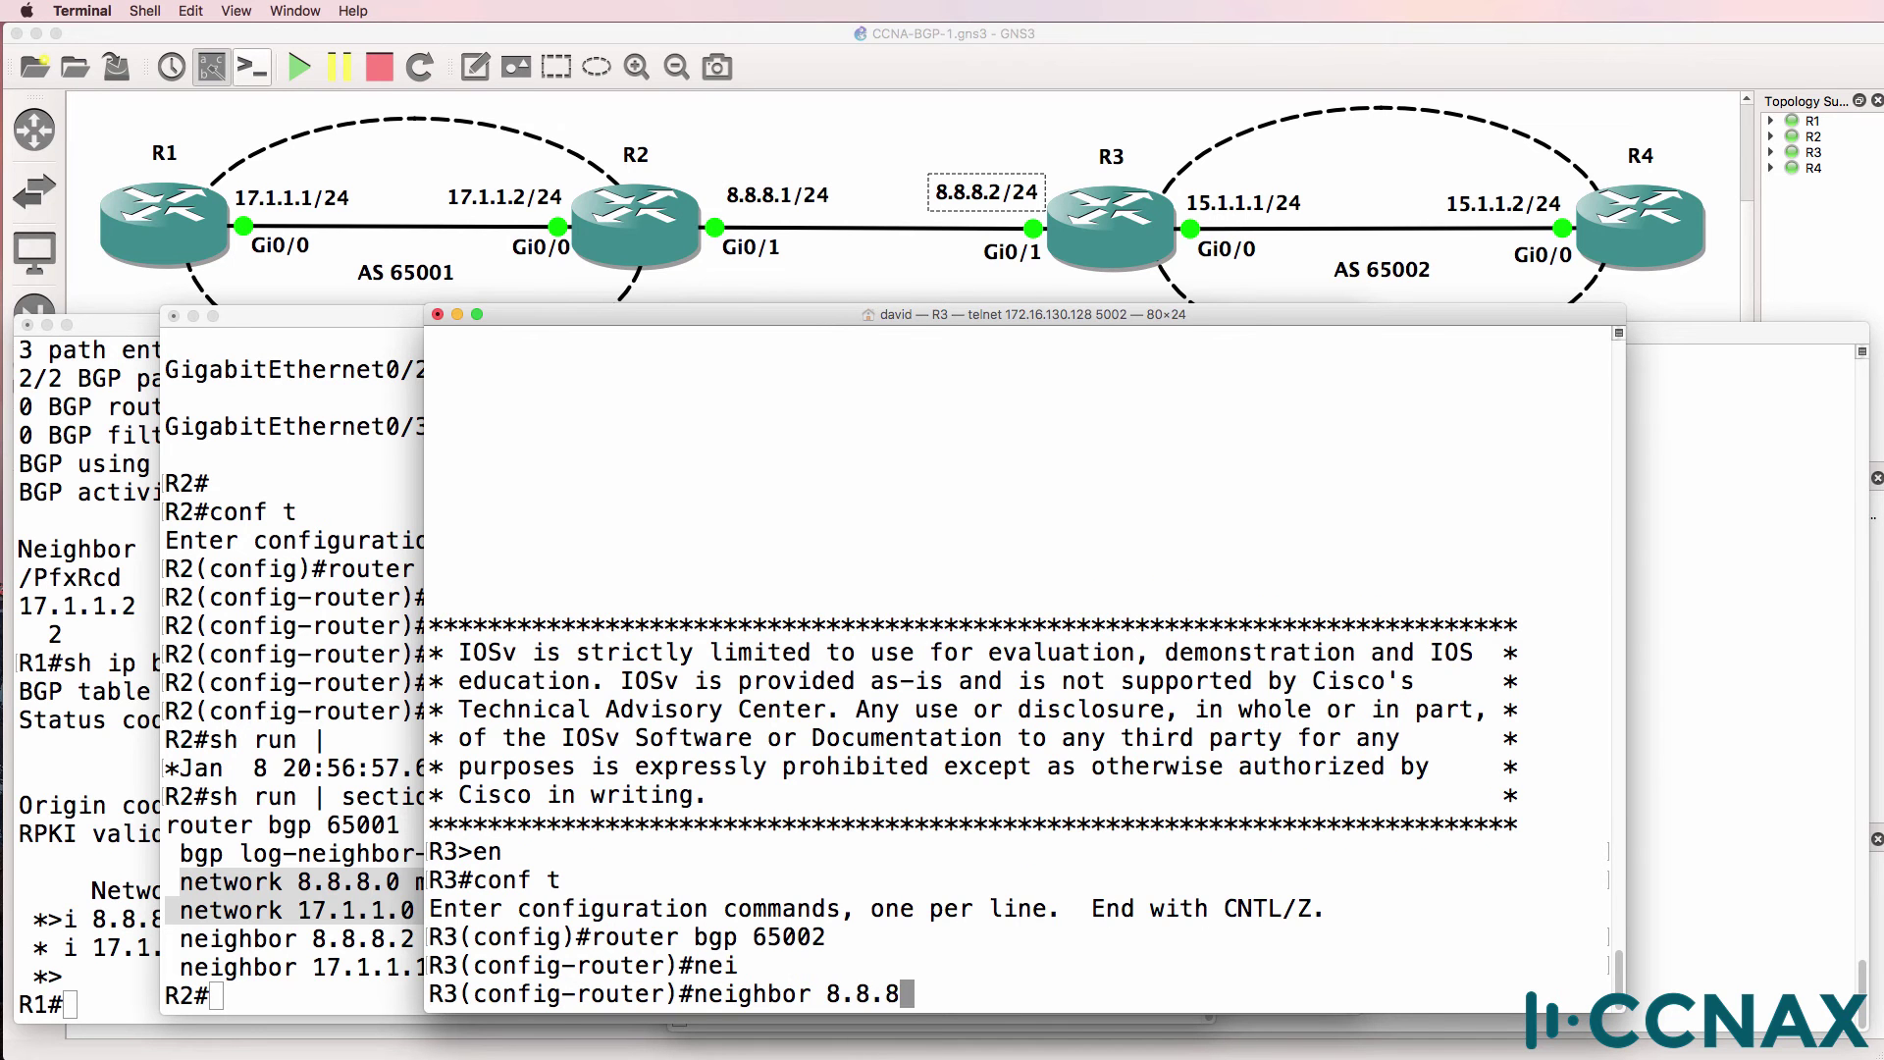
pyautogui.write('.1')
pyautogui.press('Return')
pyautogui.press('Up')
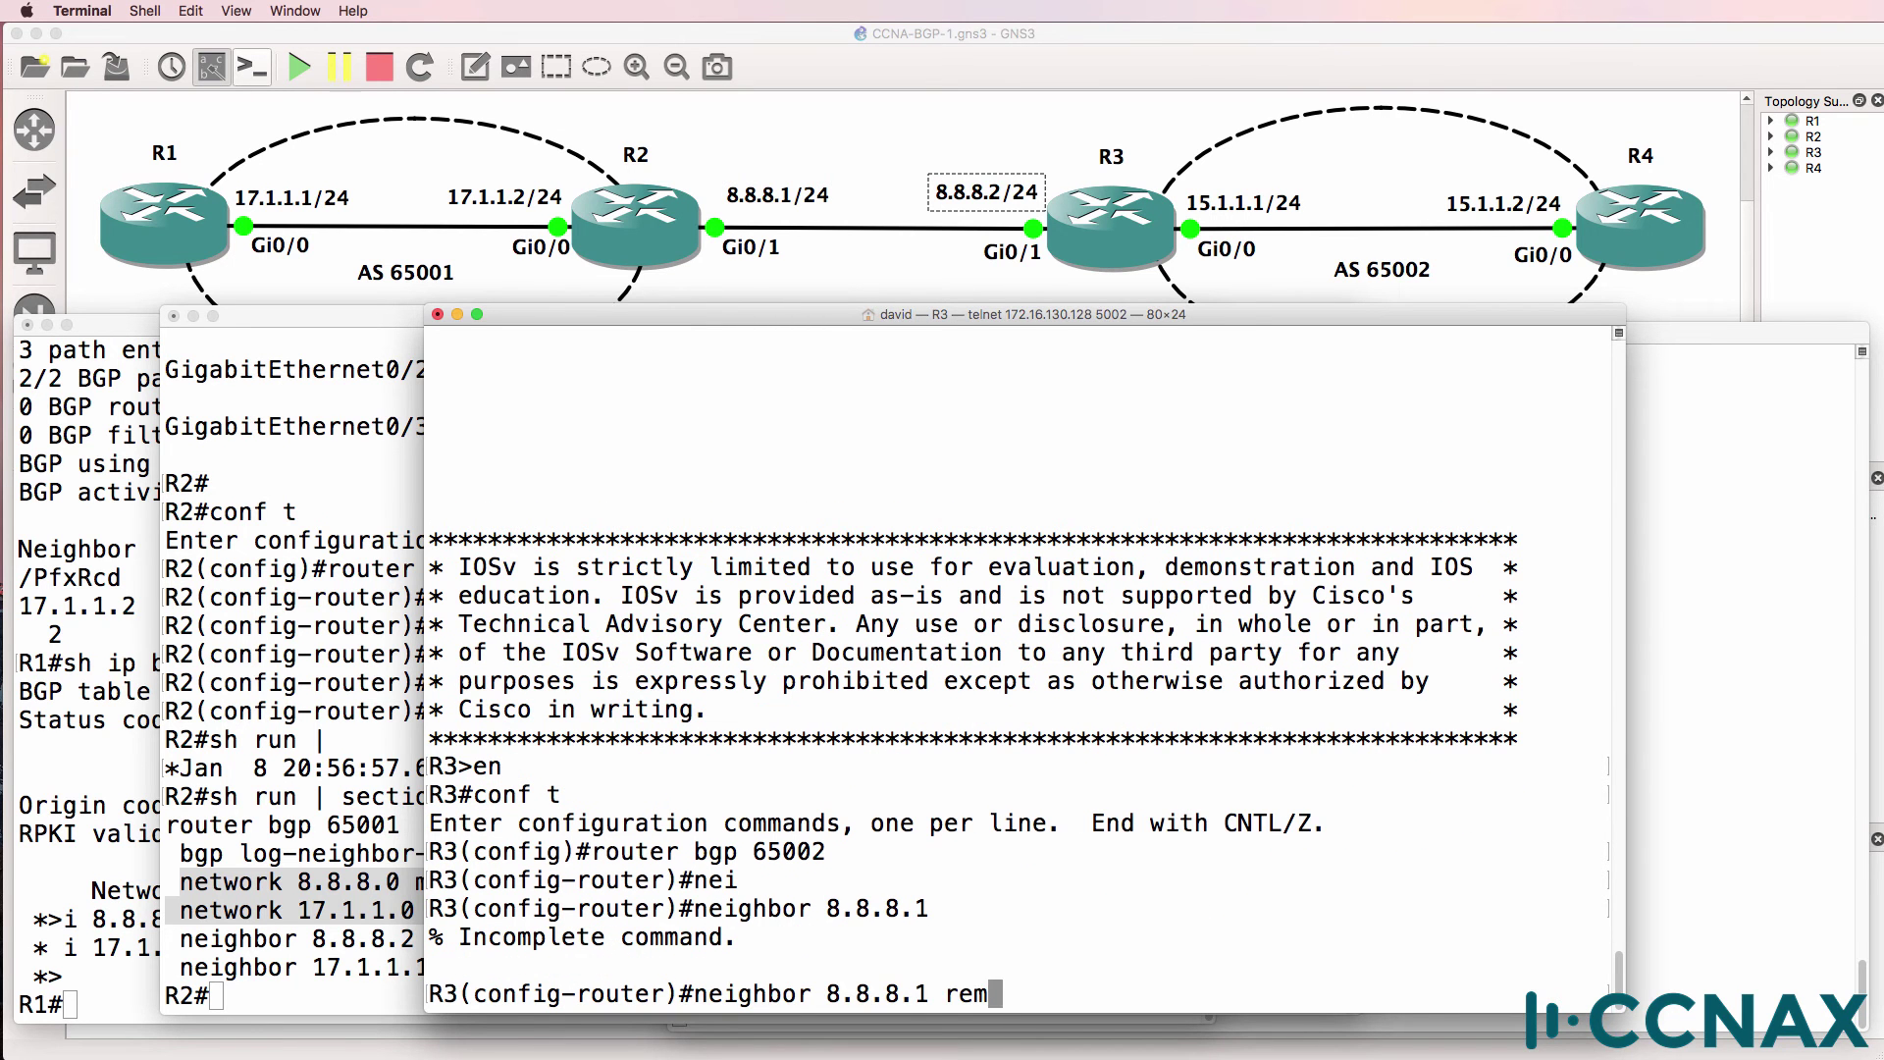
pyautogui.write('rem')
pyautogui.press('Tab')
pyautogui.write('ot')
pyautogui.press('Tab')
pyautogui.write('65001')
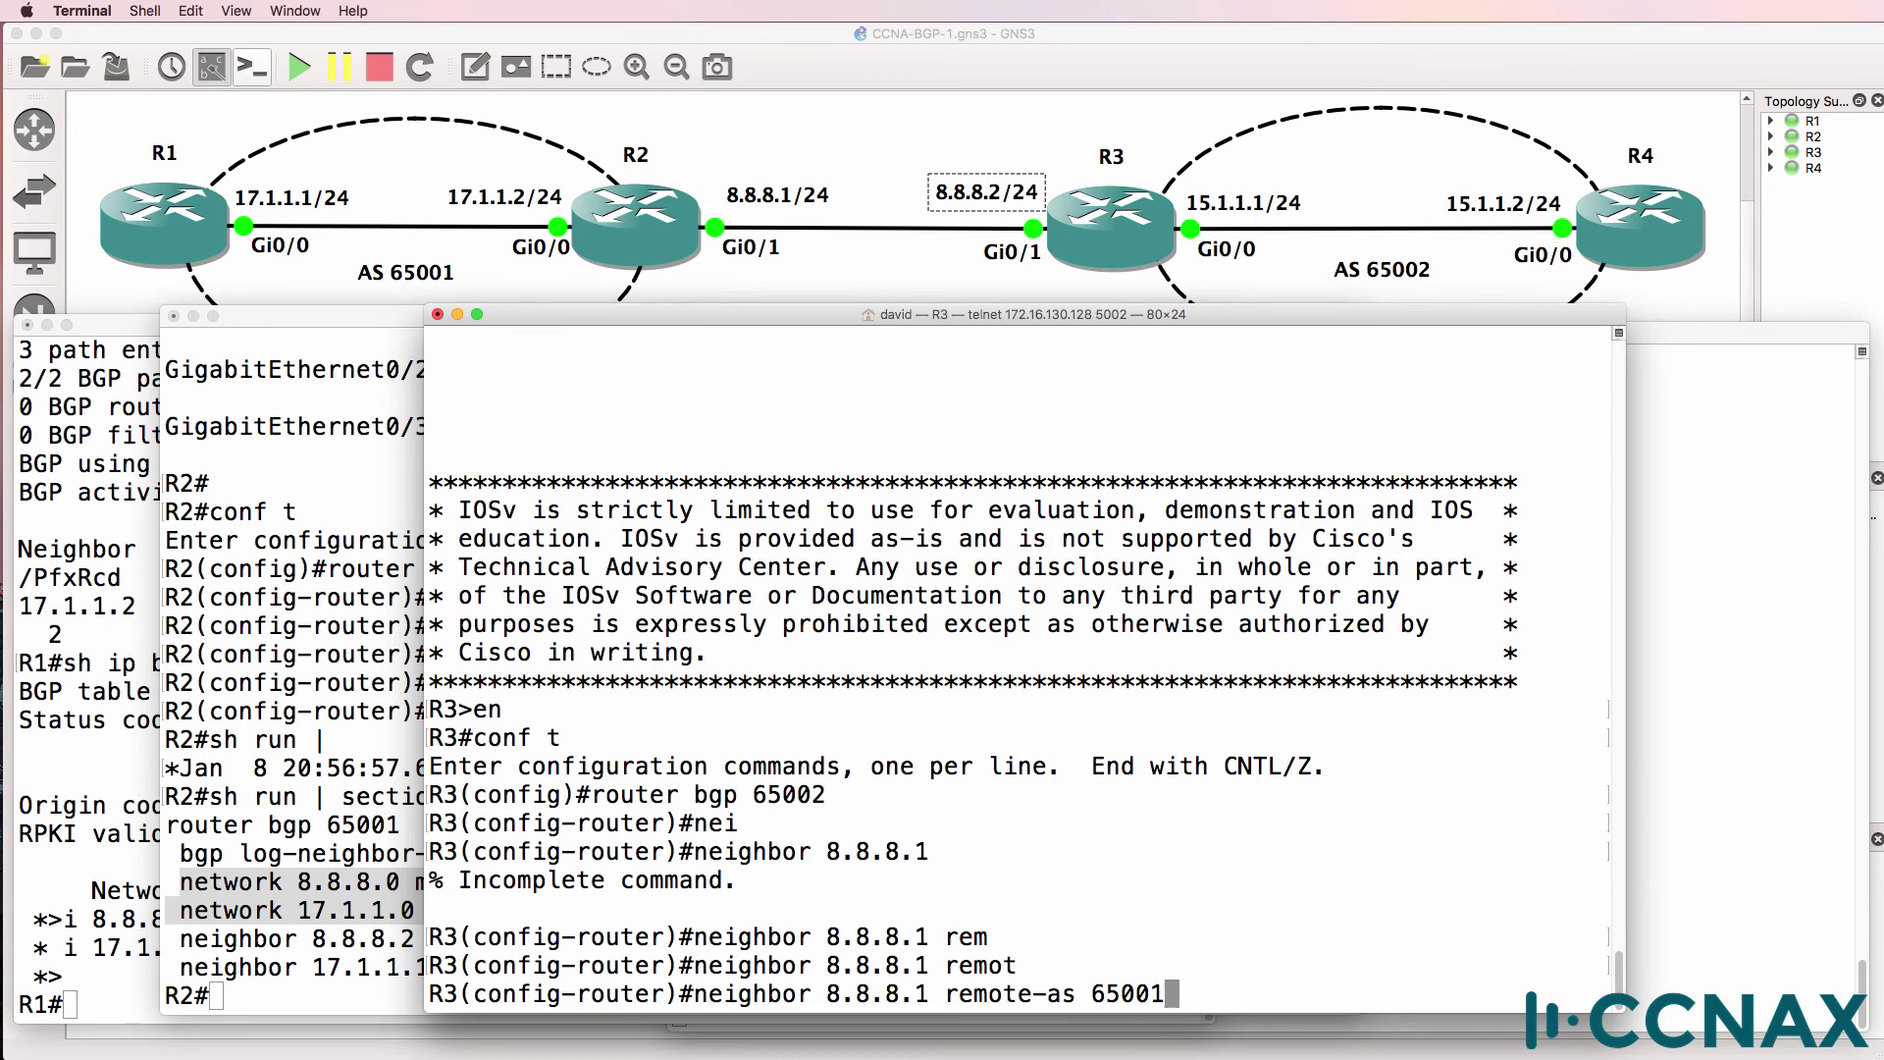
pyautogui.press('Return')
# Step: Advertise networks 8.8.8.0 and 15.1.1.0 with mask 255.255.255.0 from R3
pyautogui.write('net')
pyautogui.press('Tab')
pyautogui.write('8.8.8')
pyautogui.write('.0 ma')
pyautogui.write('sk')
pyautogui.press('Tab')
pyautogui.write('2')
pyautogui.press('Tab')
pyautogui.write('55.255.255.0')
pyautogui.press('Return')
pyautogui.write('net')
pyautogui.press('Tab')
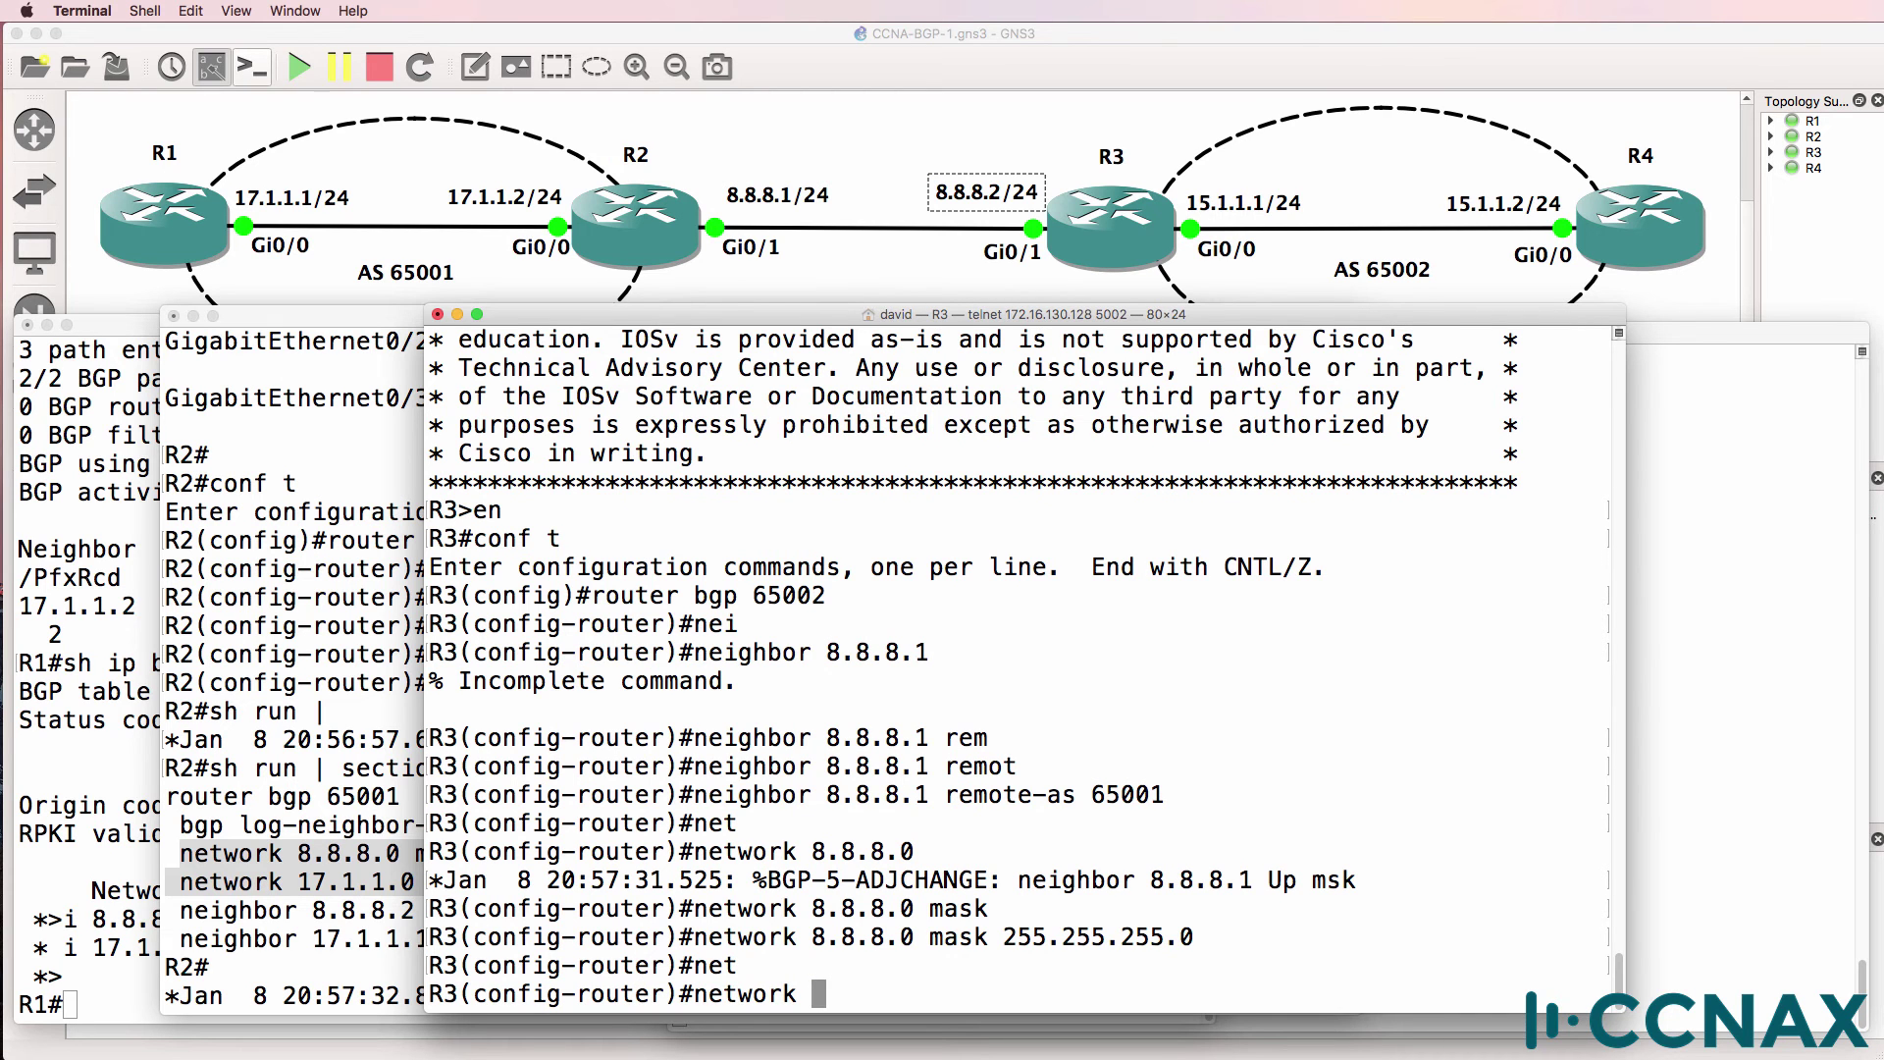
pyautogui.write('15.1.1.0 mask 255.255.255.')
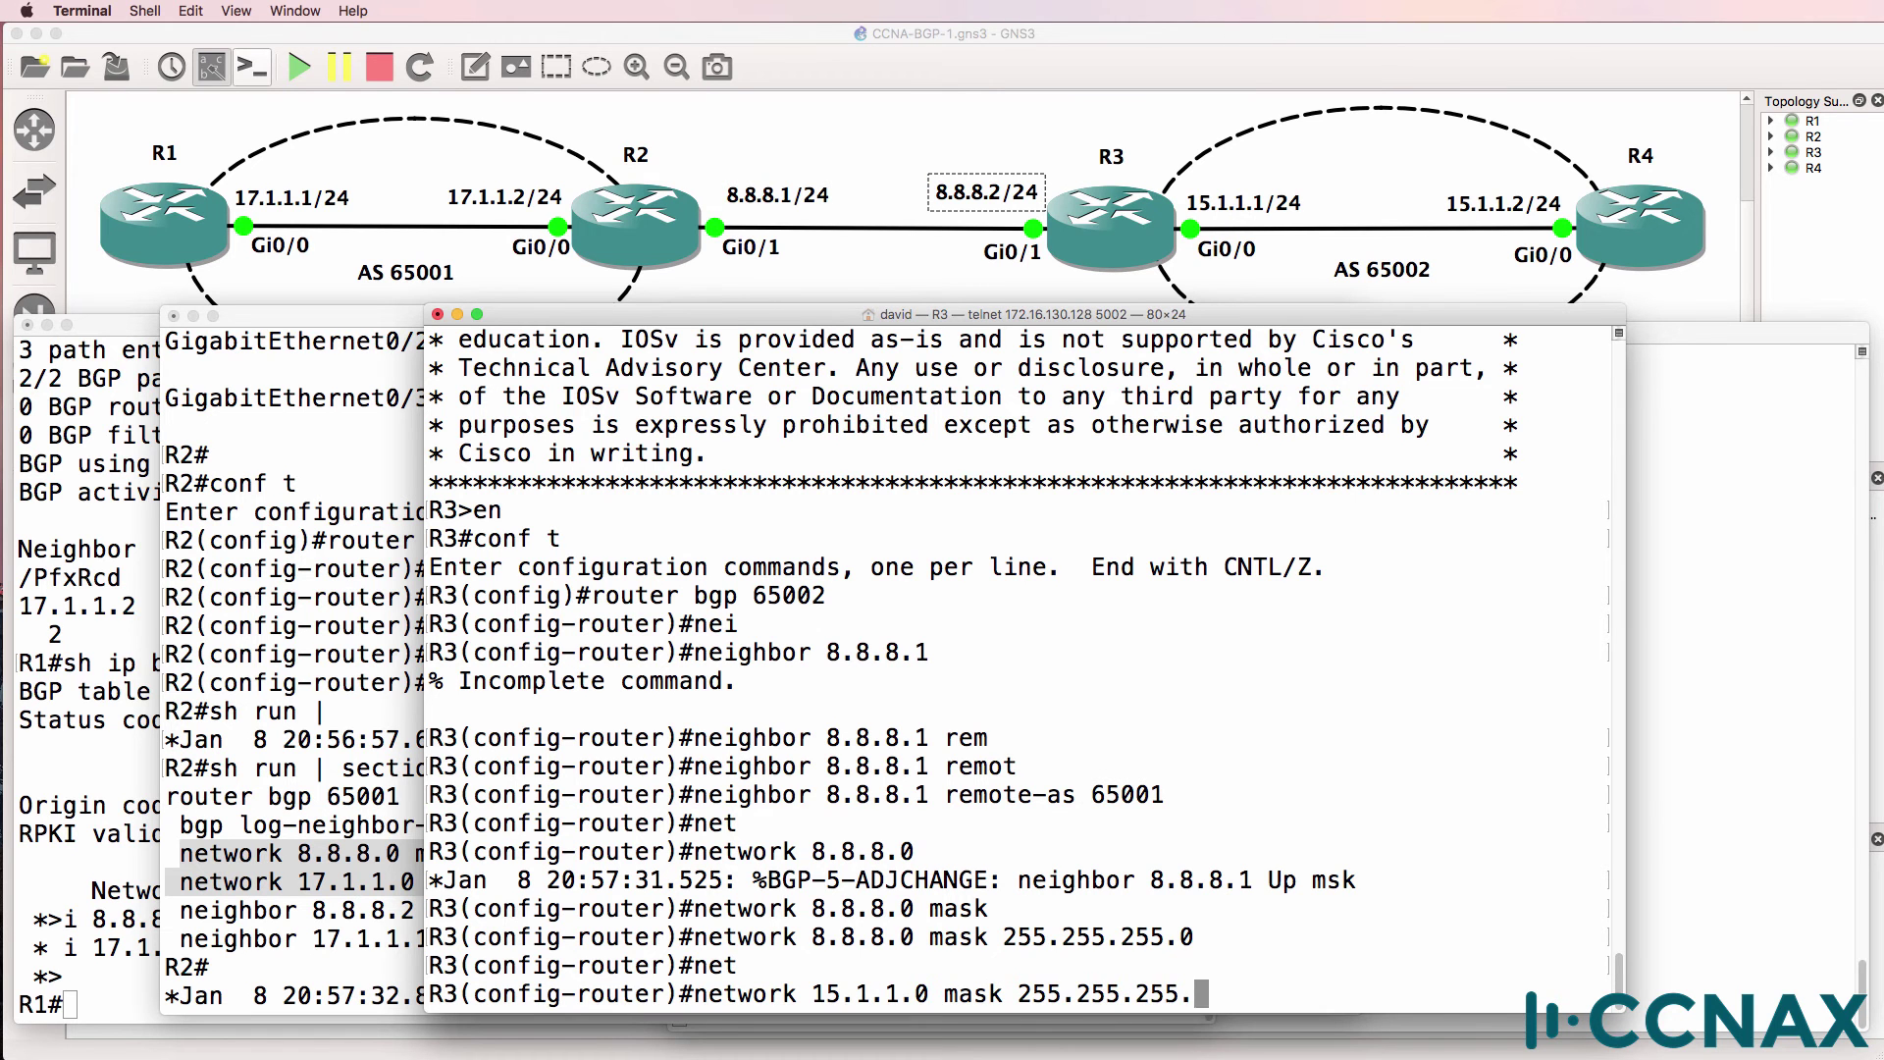
pyautogui.write('0')
pyautogui.press('Return')
# Step: Exit configuration and check R3's BGP summary with 'sh ip bgp sum'
pyautogui.write('end')
pyautogui.press('Return')
pyautogui.write('sh ip bgp sum')
pyautogui.press('Return')
# Step: Rerun R3's BGP summary and check its router ID, local AS and neighbor 8.8.8.1 state
pyautogui.press('Up')
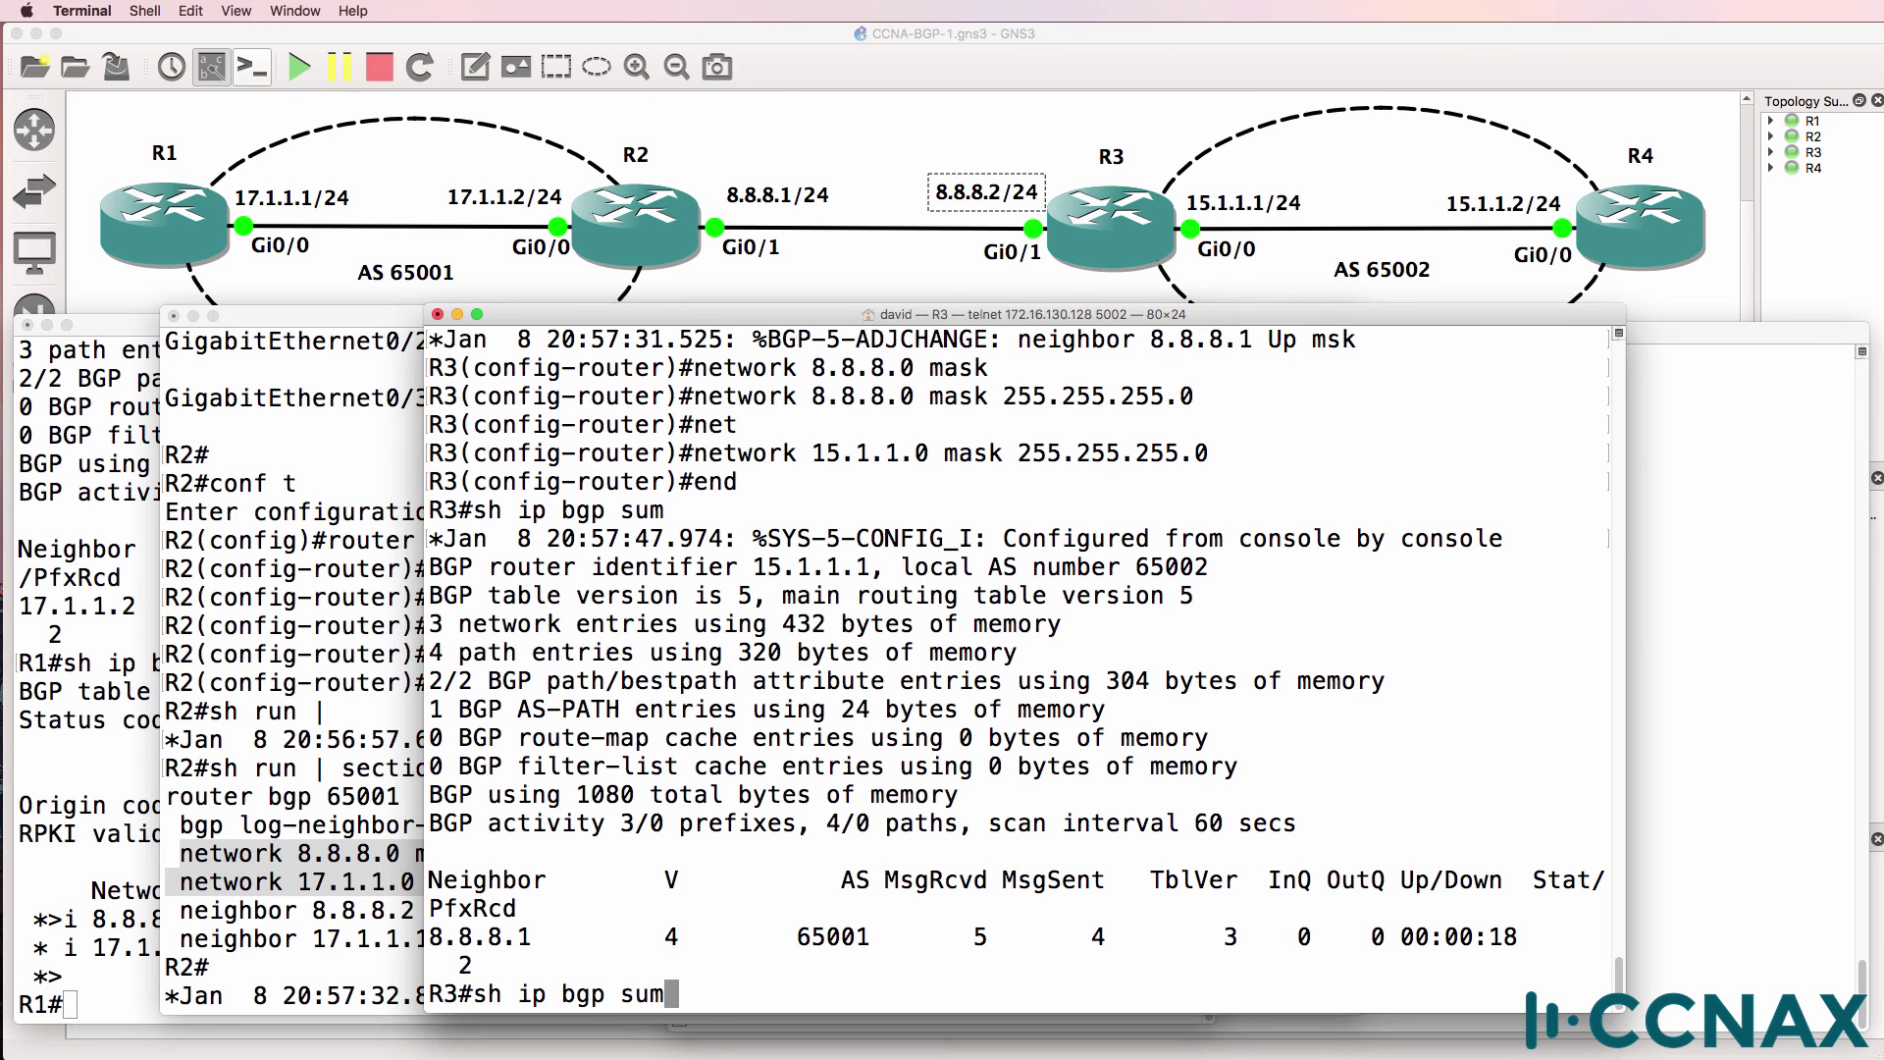
pyautogui.press('Return')
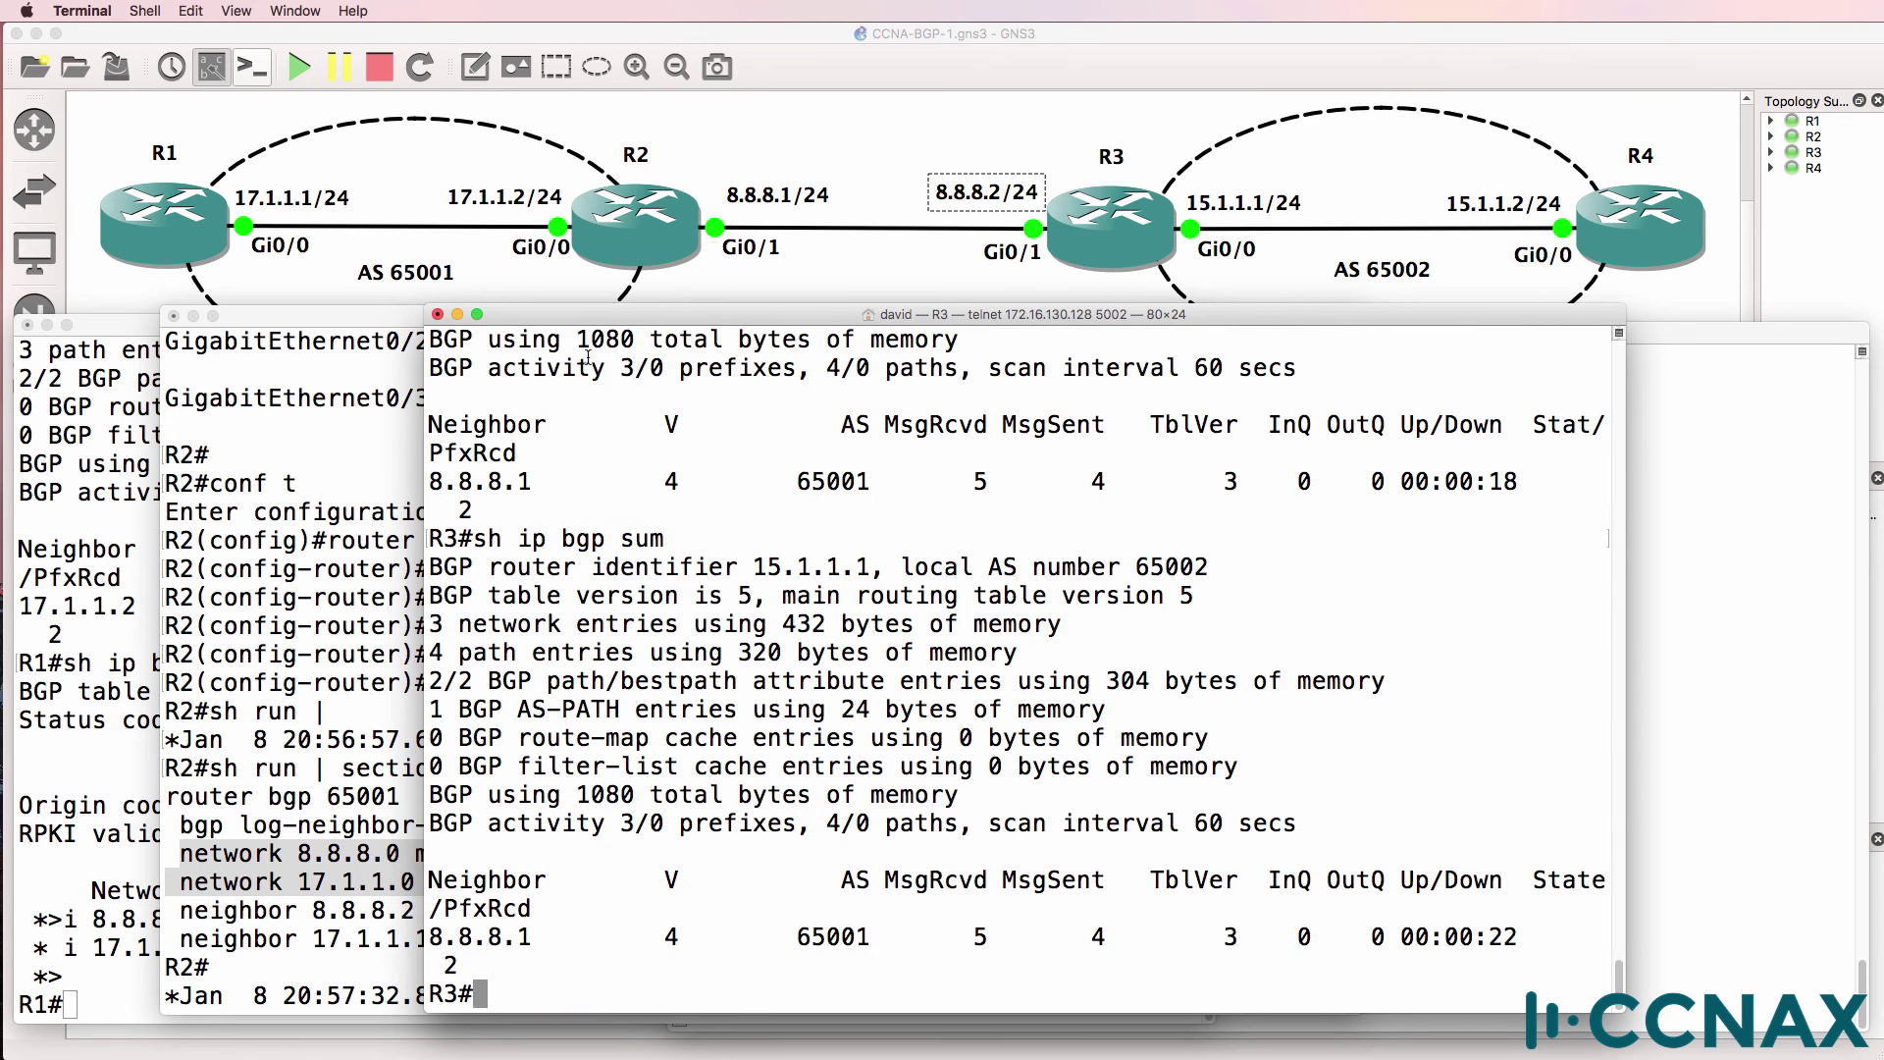
pyautogui.moveTo(437, 572); pyautogui.dragTo(1279, 567)
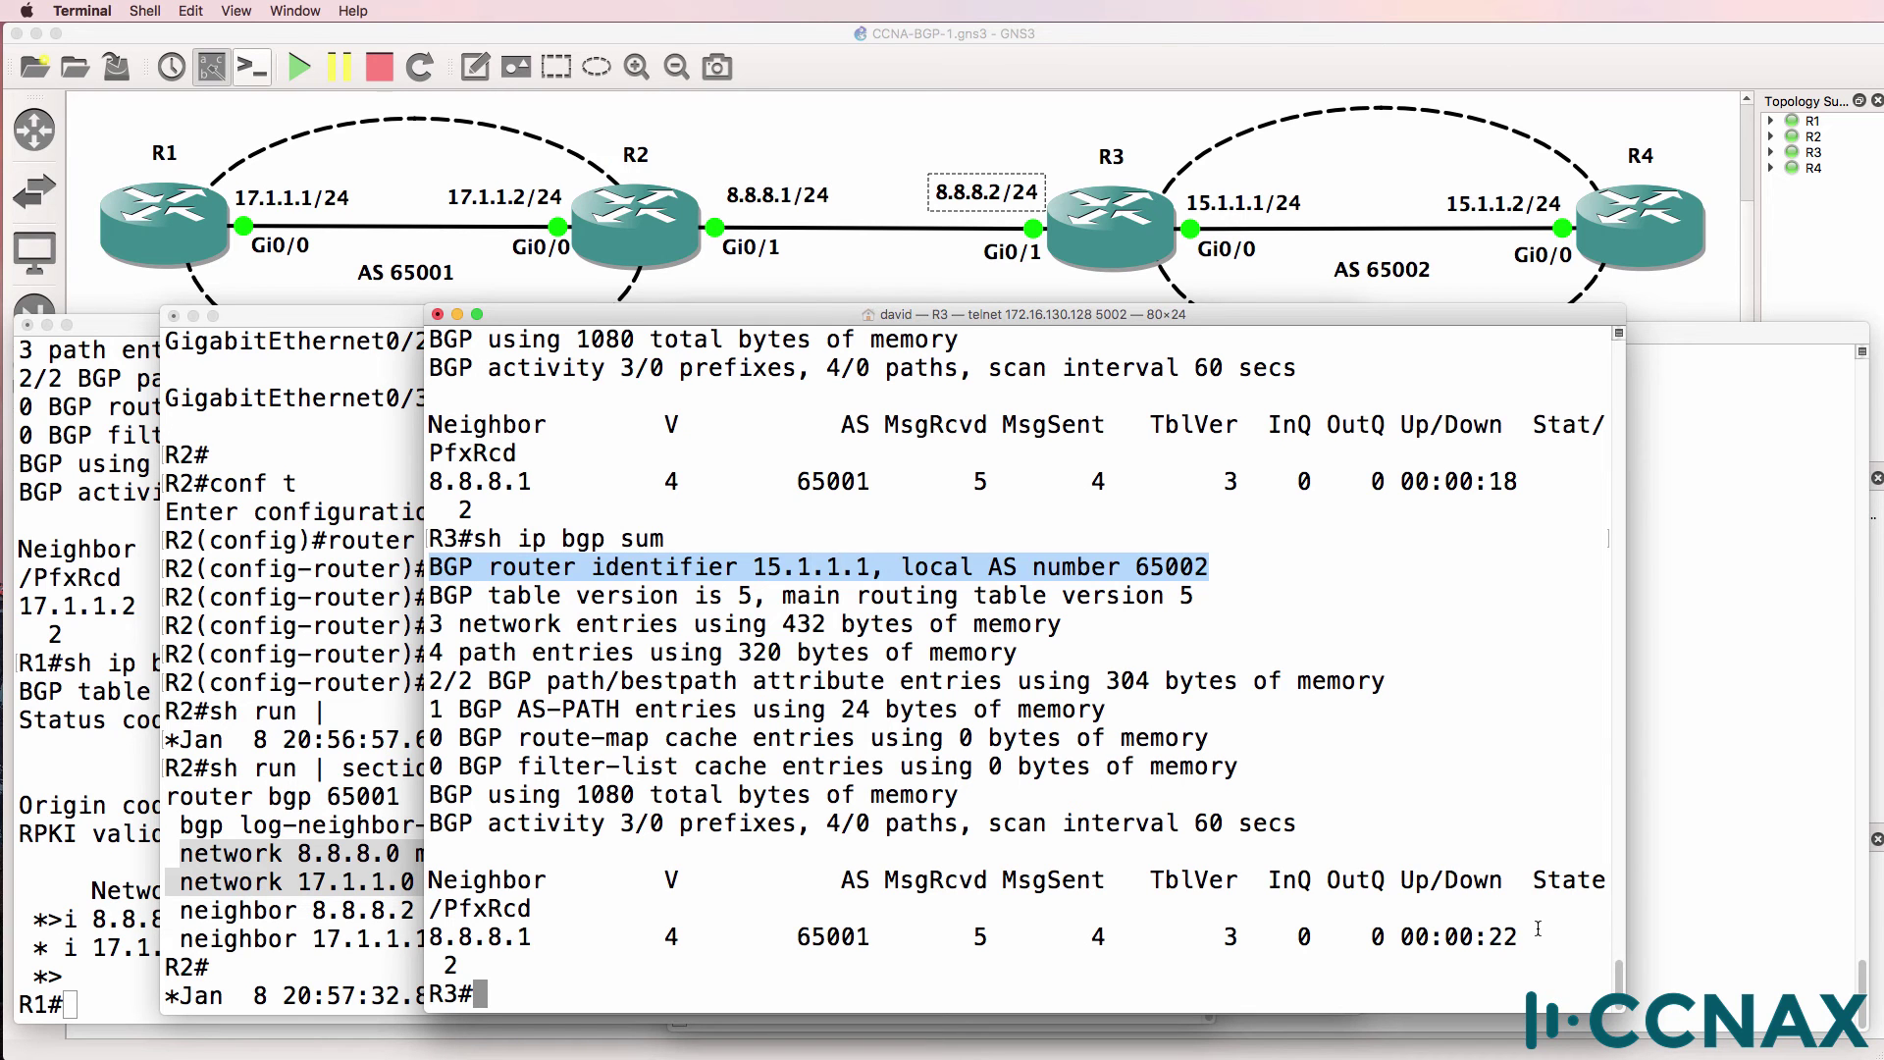
pyautogui.moveTo(1533, 937); pyautogui.dragTo(1601, 938)
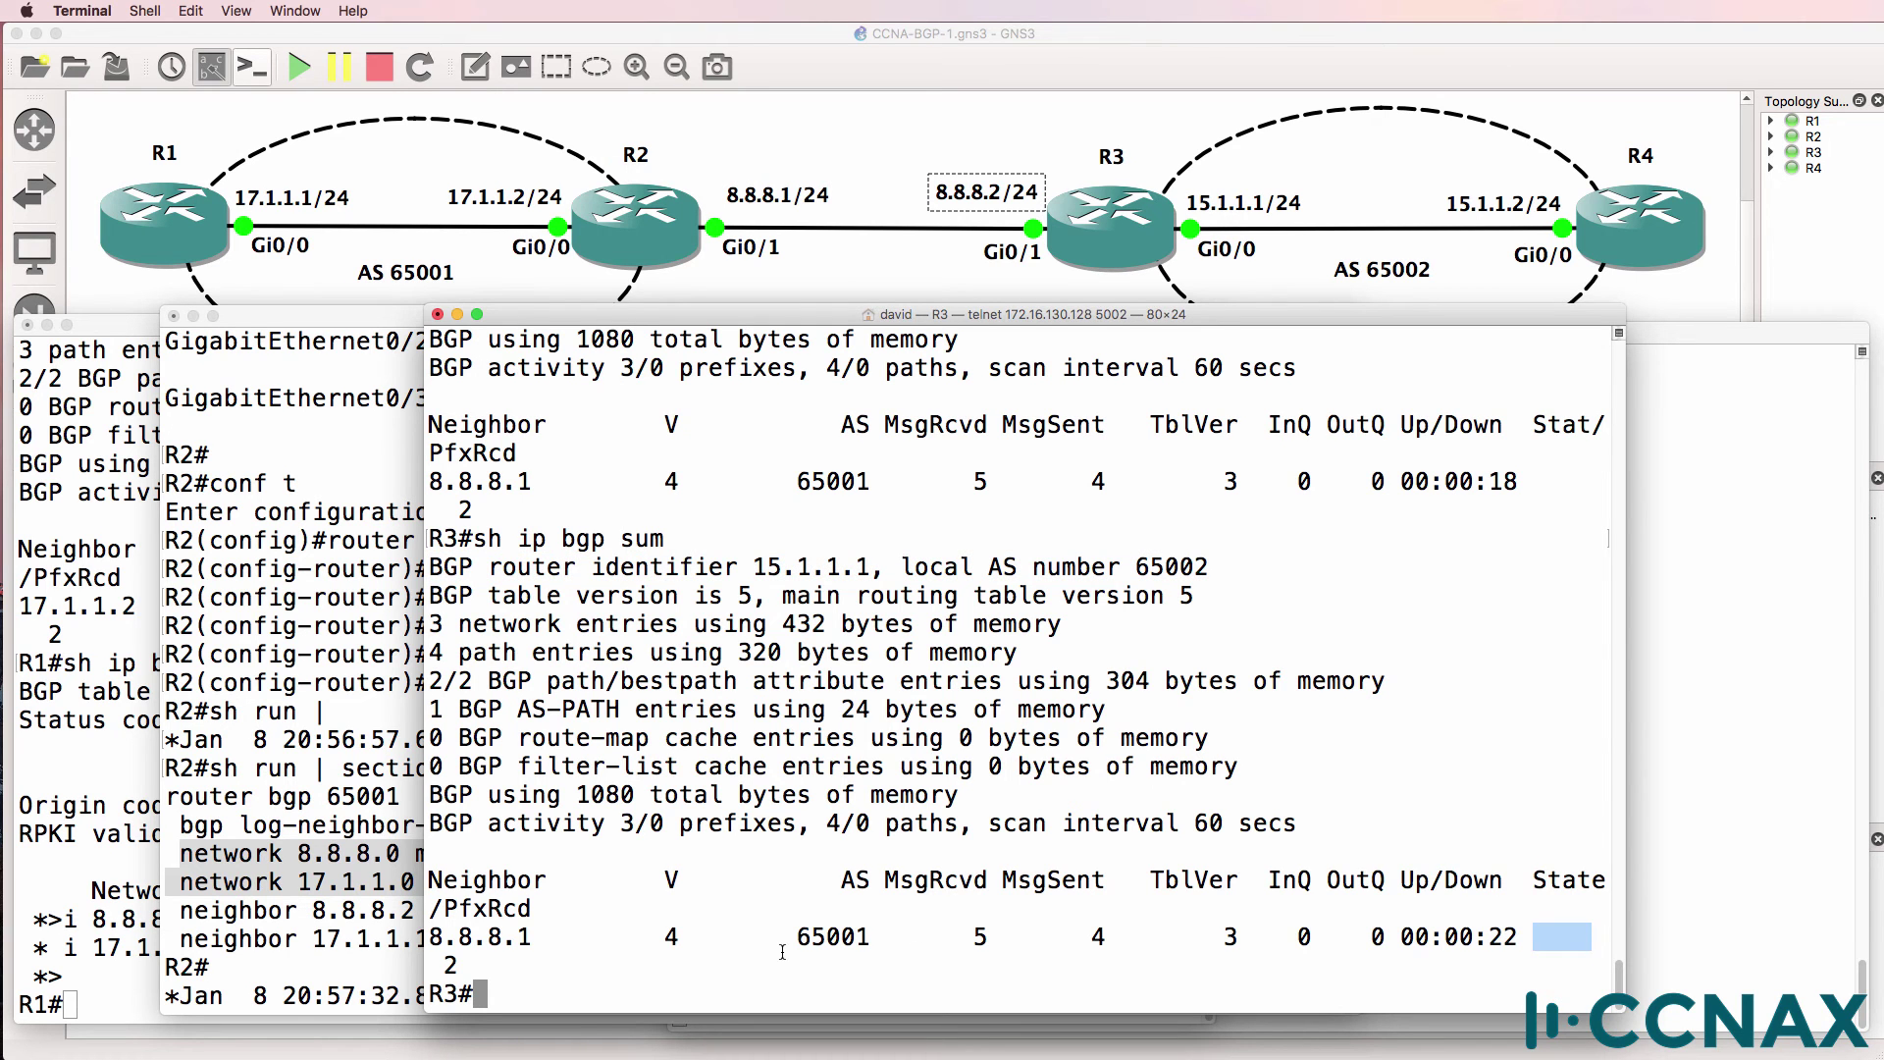
pyautogui.moveTo(546, 937); pyautogui.dragTo(408, 942)
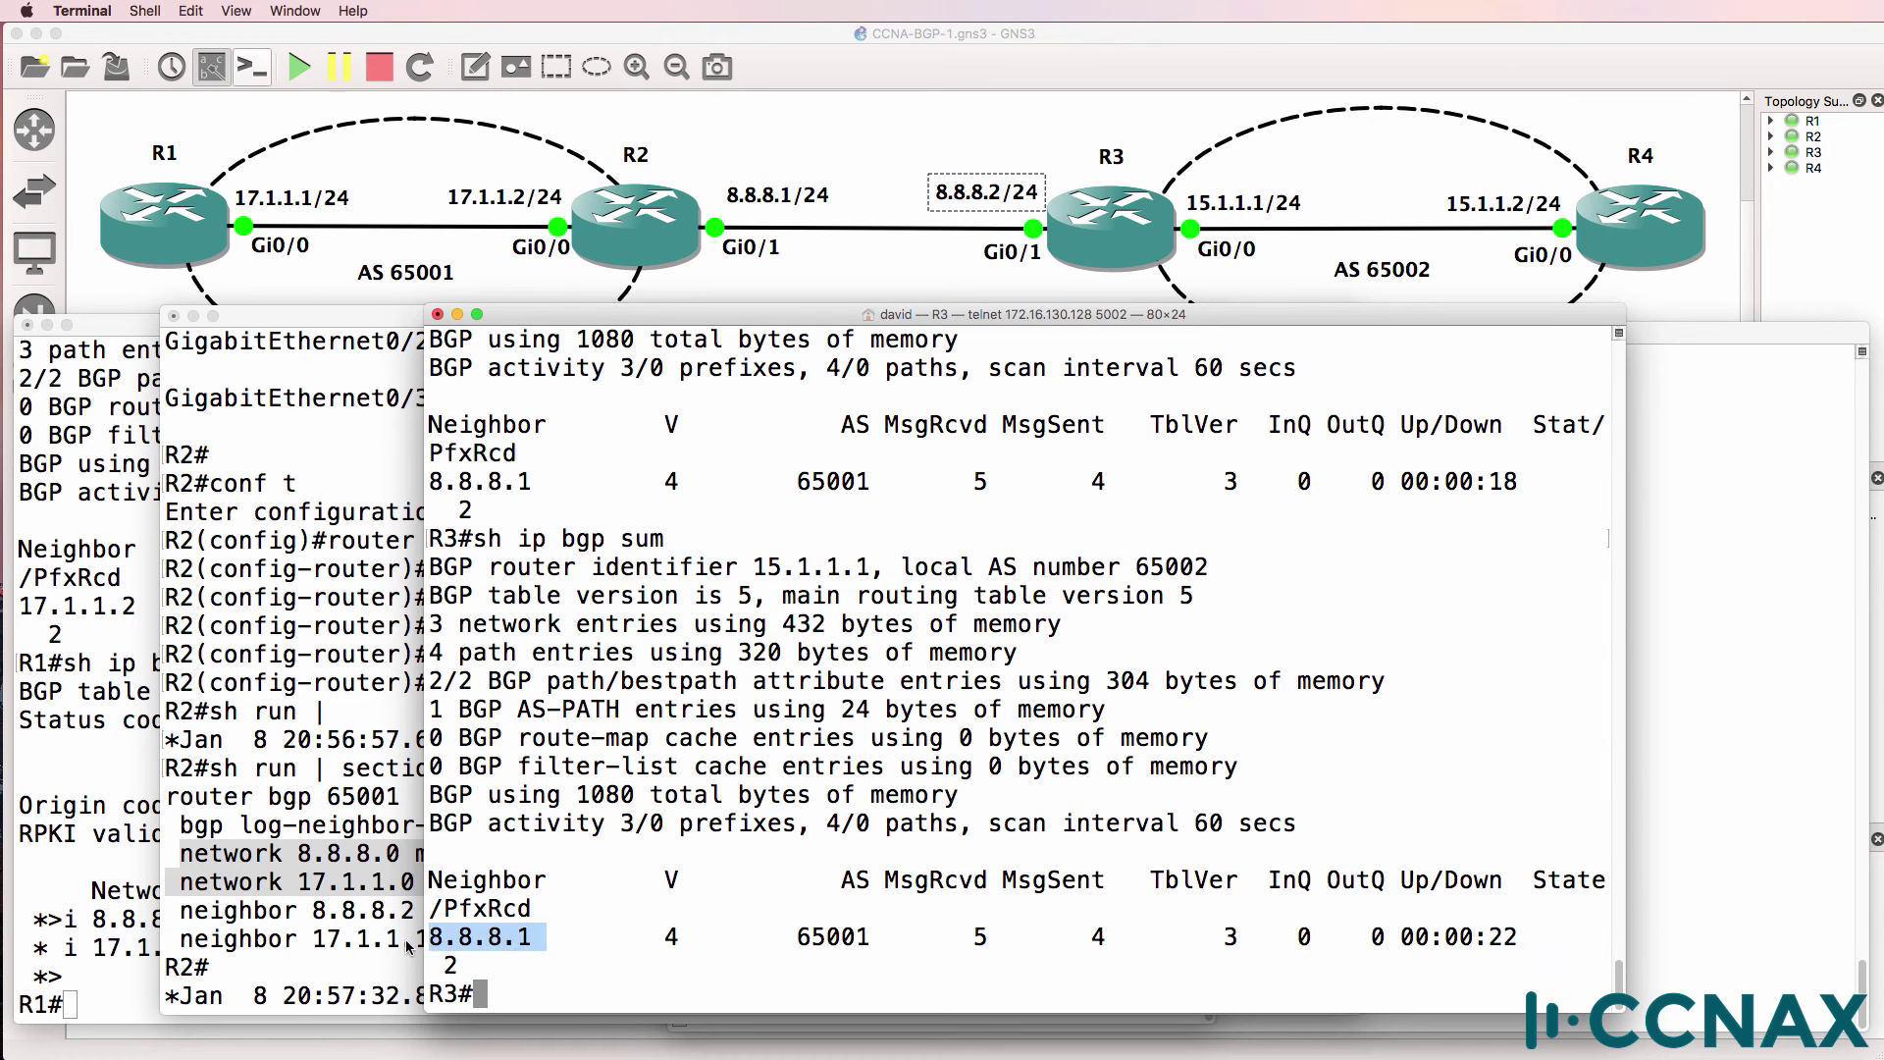
# Step: Show R3's neighbor details: 8.8.8.1, remote AS 65001 external link, router ID 17.1.1.2
pyautogui.write('sh ip bg')
pyautogui.write('n')
pyautogui.write(' nei')
pyautogui.press('Return')
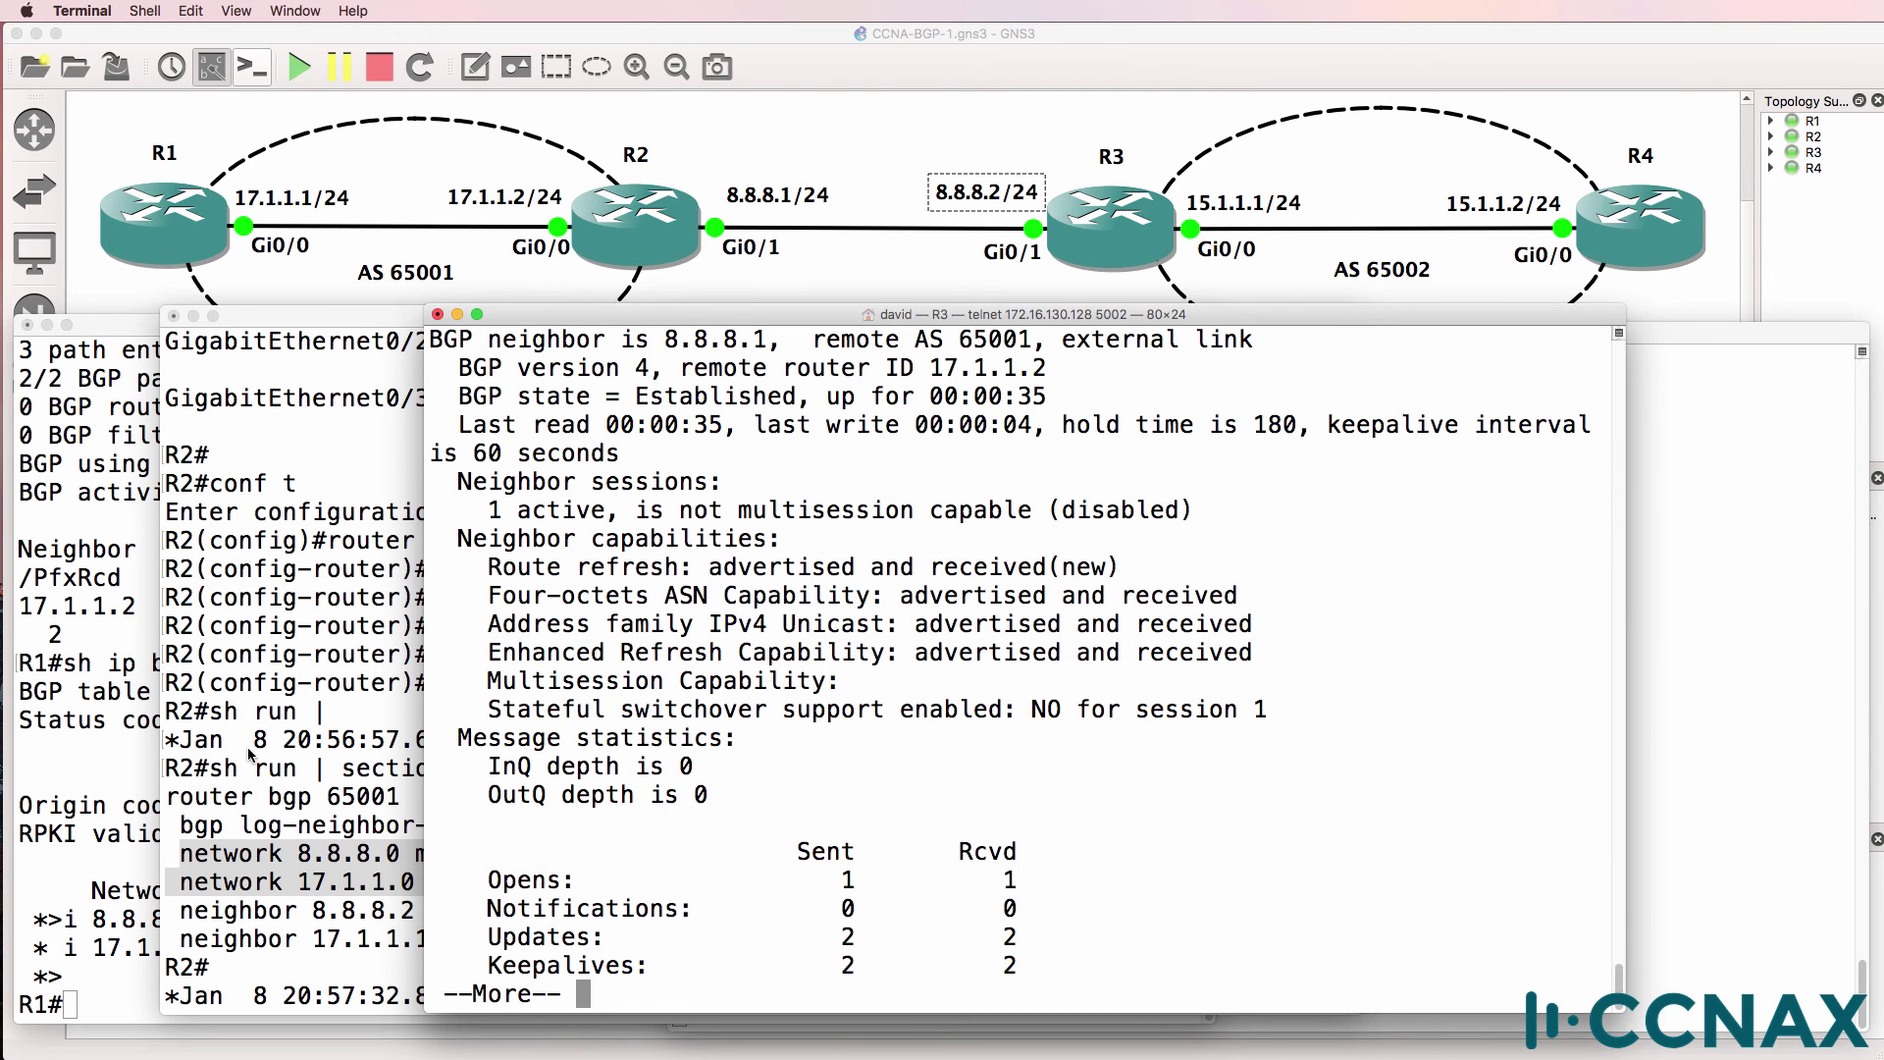
pyautogui.moveTo(661, 332); pyautogui.dragTo(816, 338)
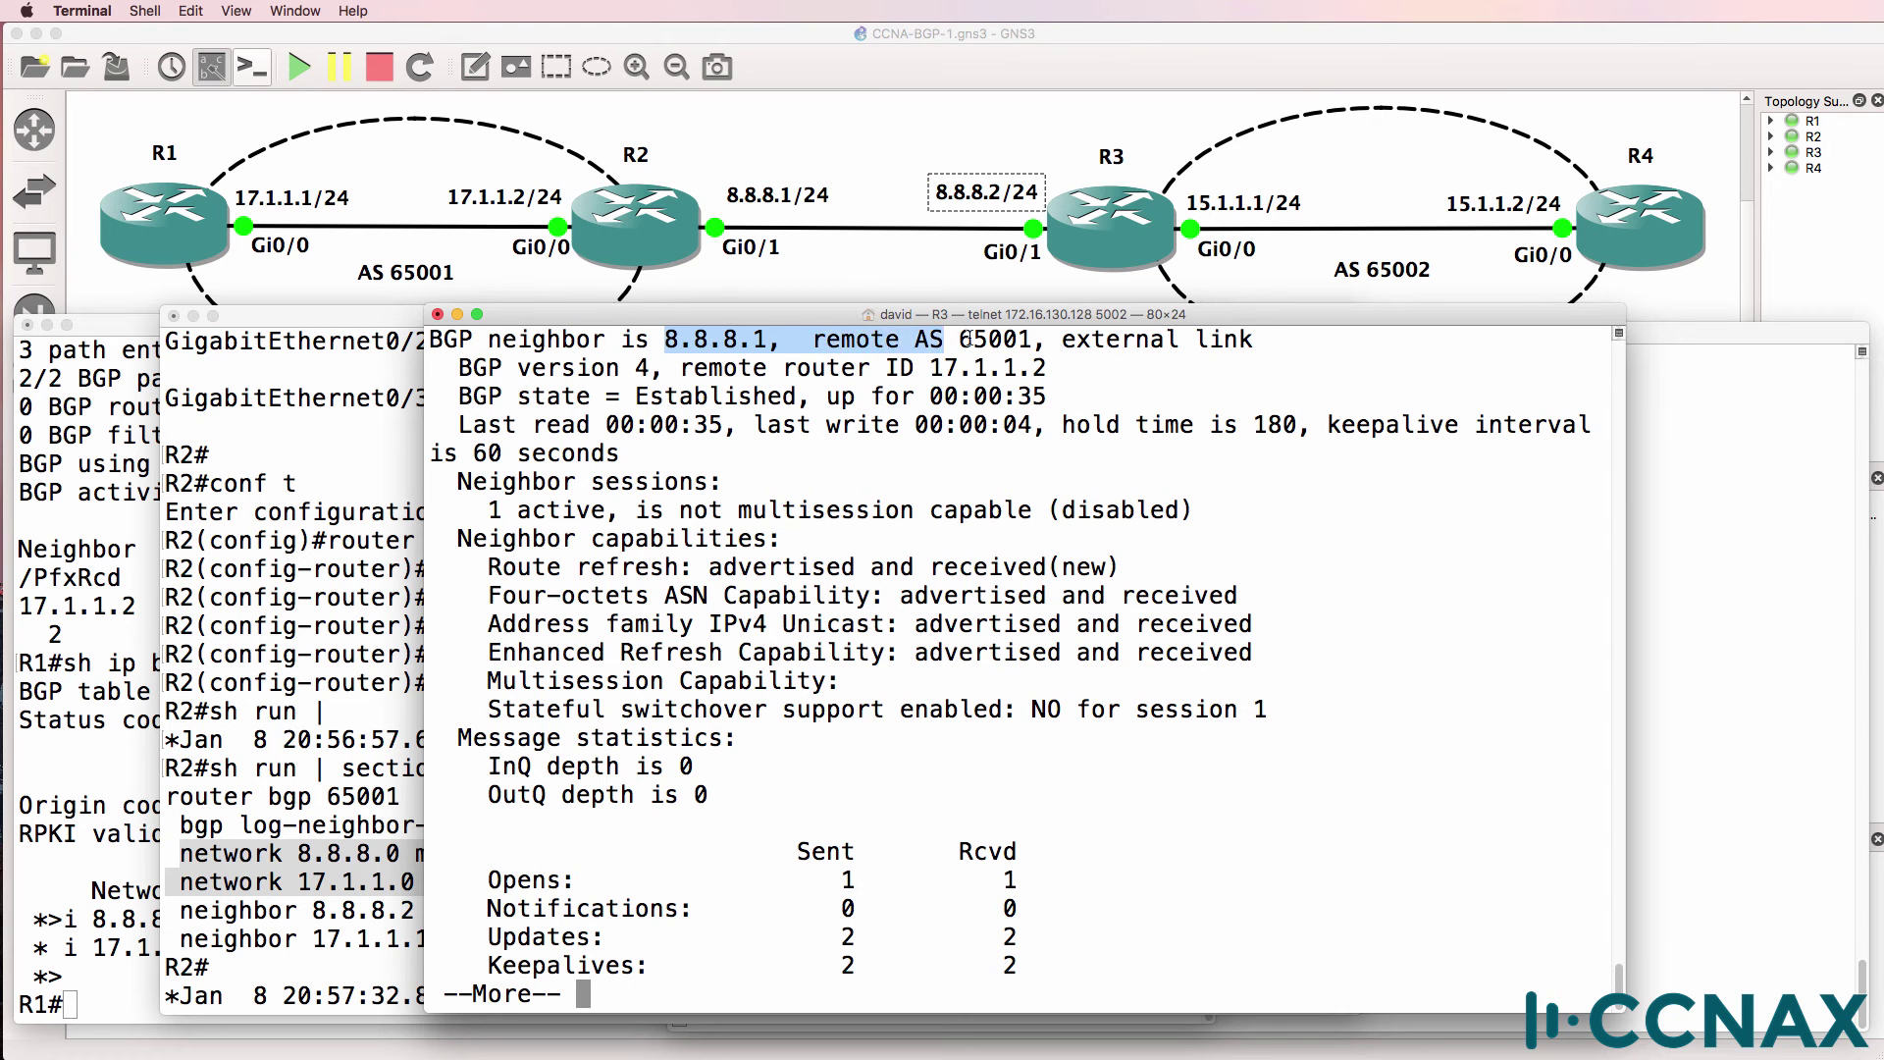
pyautogui.moveTo(979, 337); pyautogui.dragTo(1272, 477)
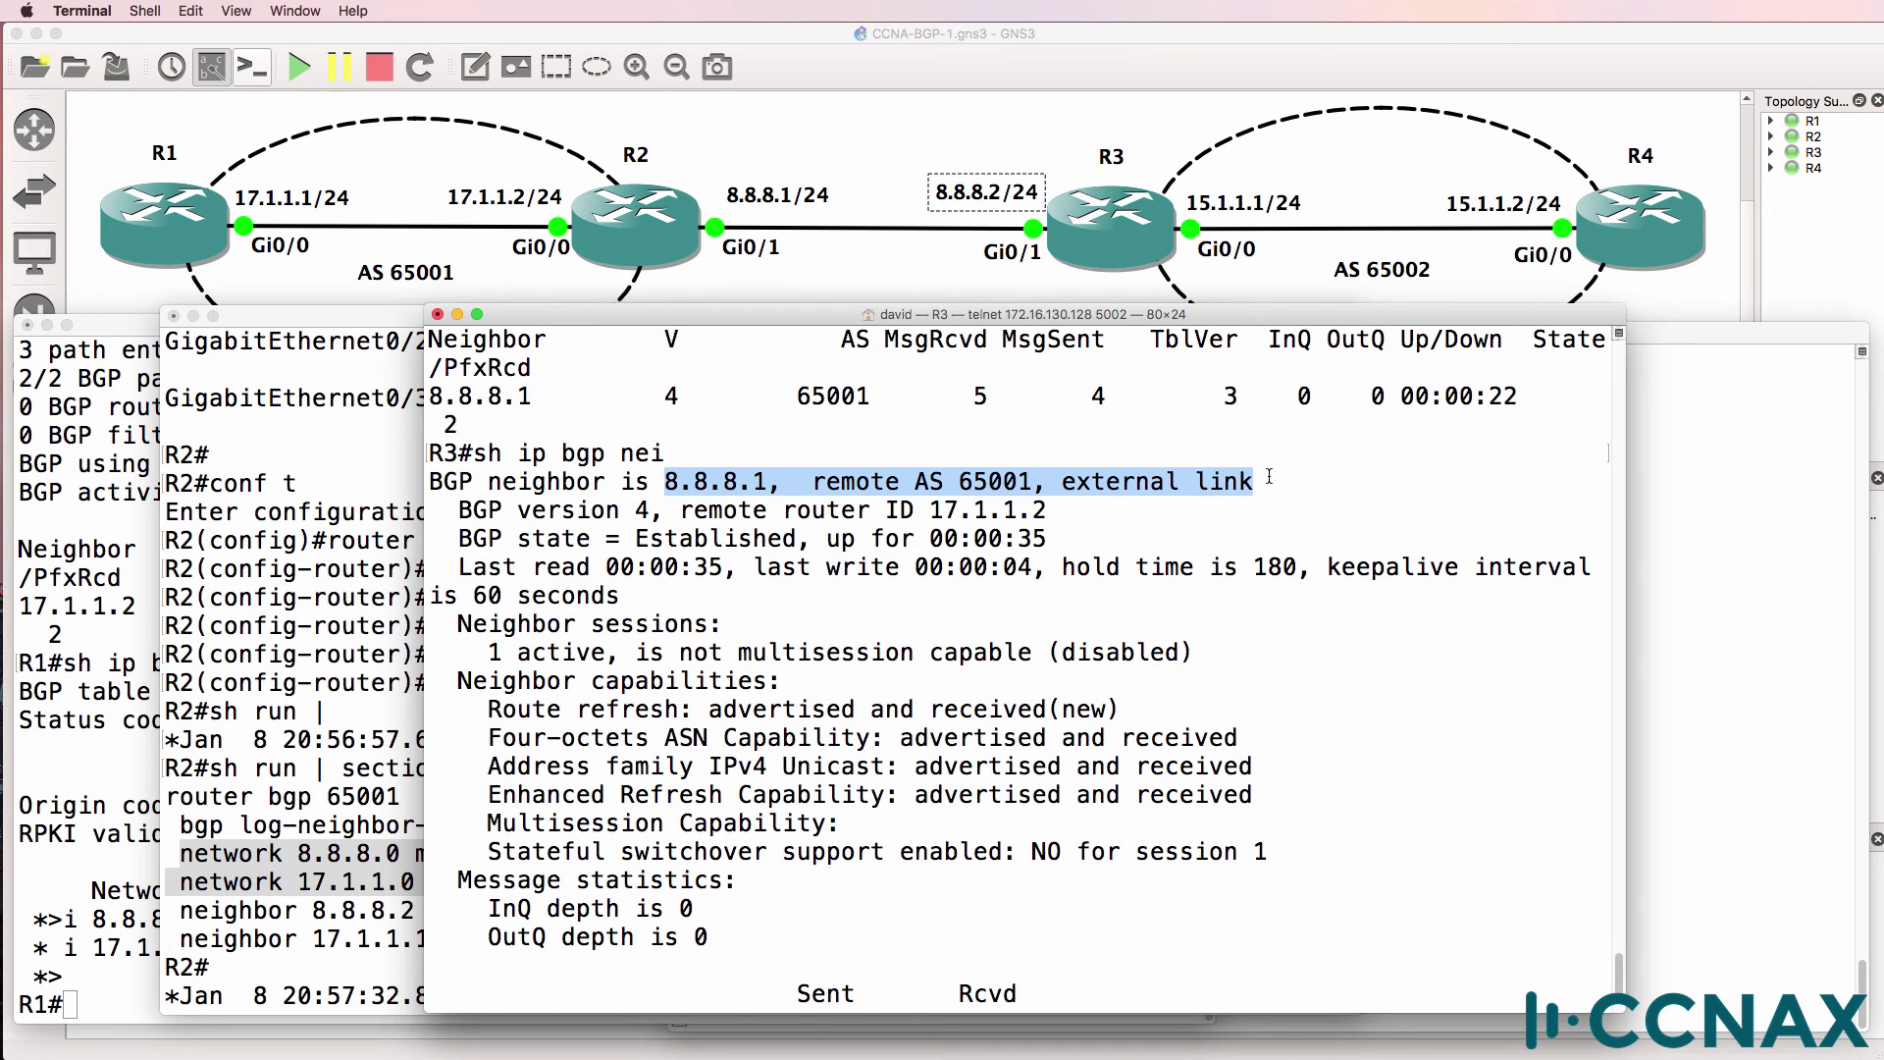
pyautogui.moveTo(458, 510); pyautogui.dragTo(1083, 520)
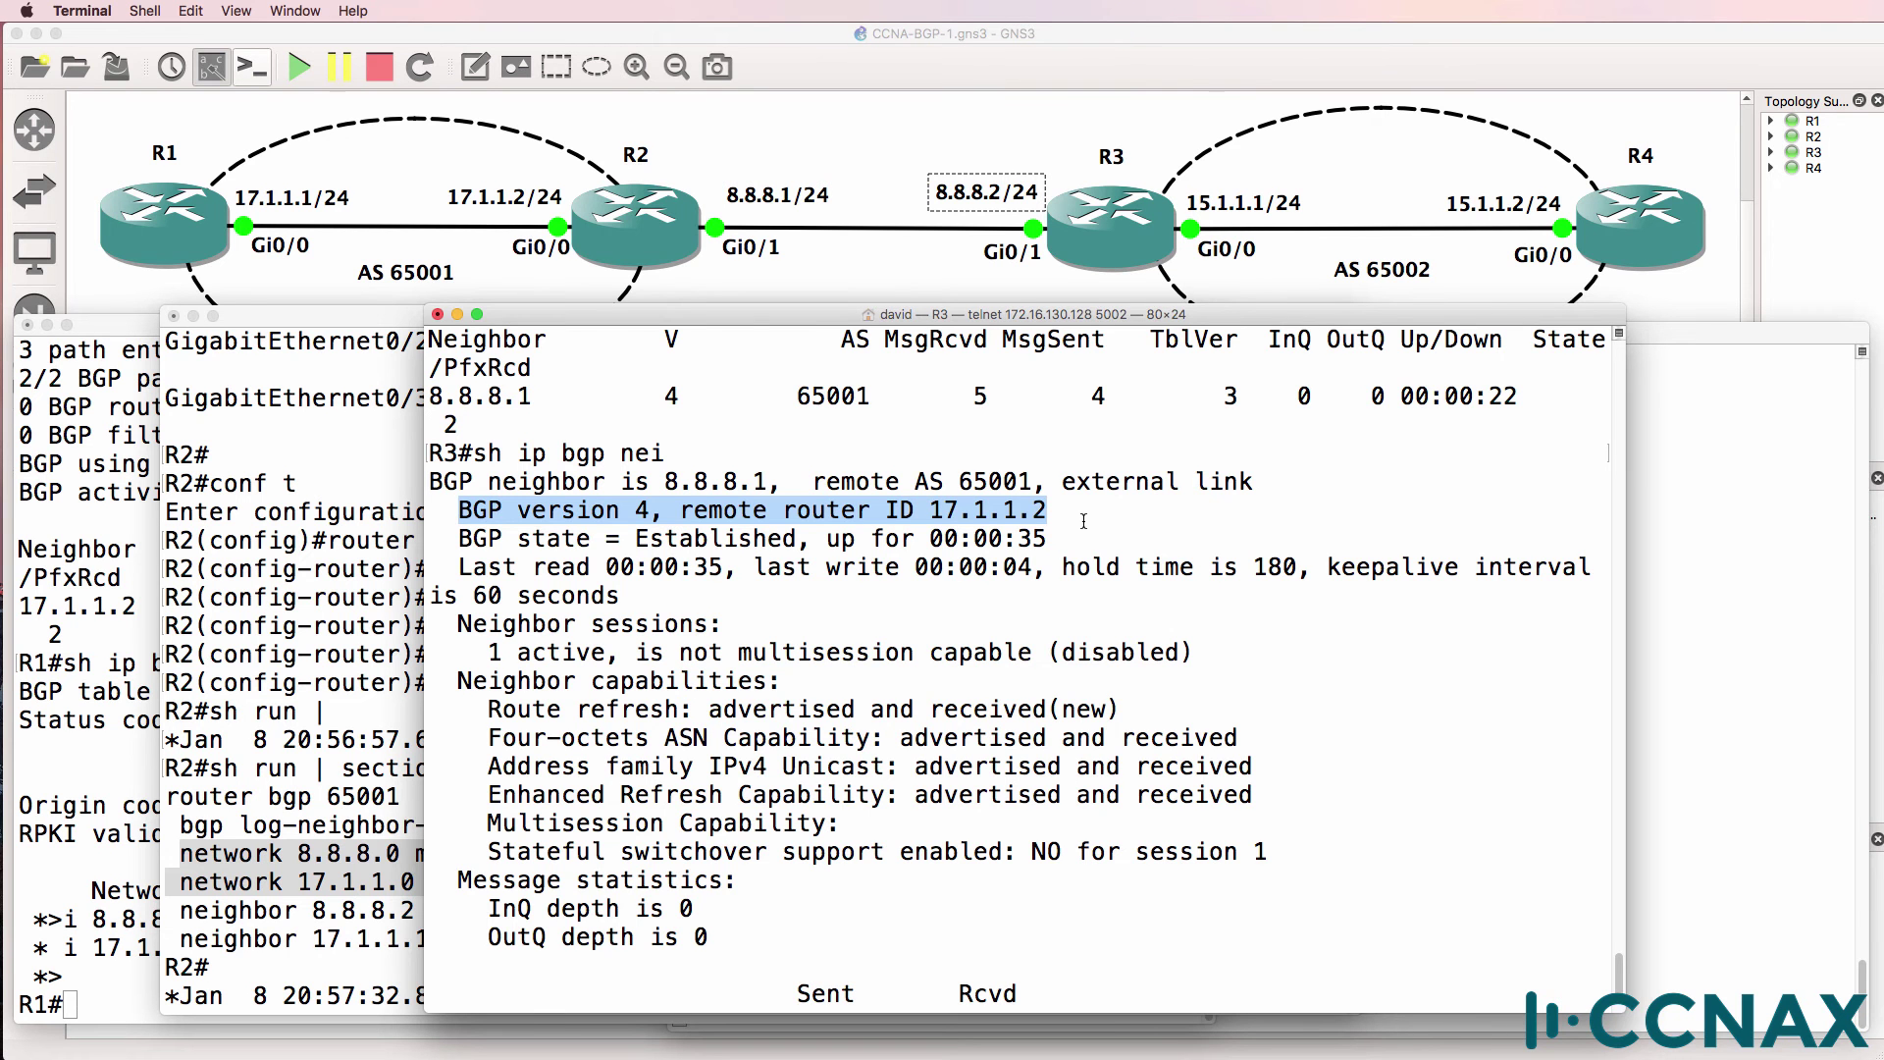
pyautogui.scroll(-3, 1083, 520)
# Step: Review R3's BGP table with 'sh ip bgp' and ping 17.1.1.1 successfully
pyautogui.write('qsh ip bgp')
pyautogui.press('Return')
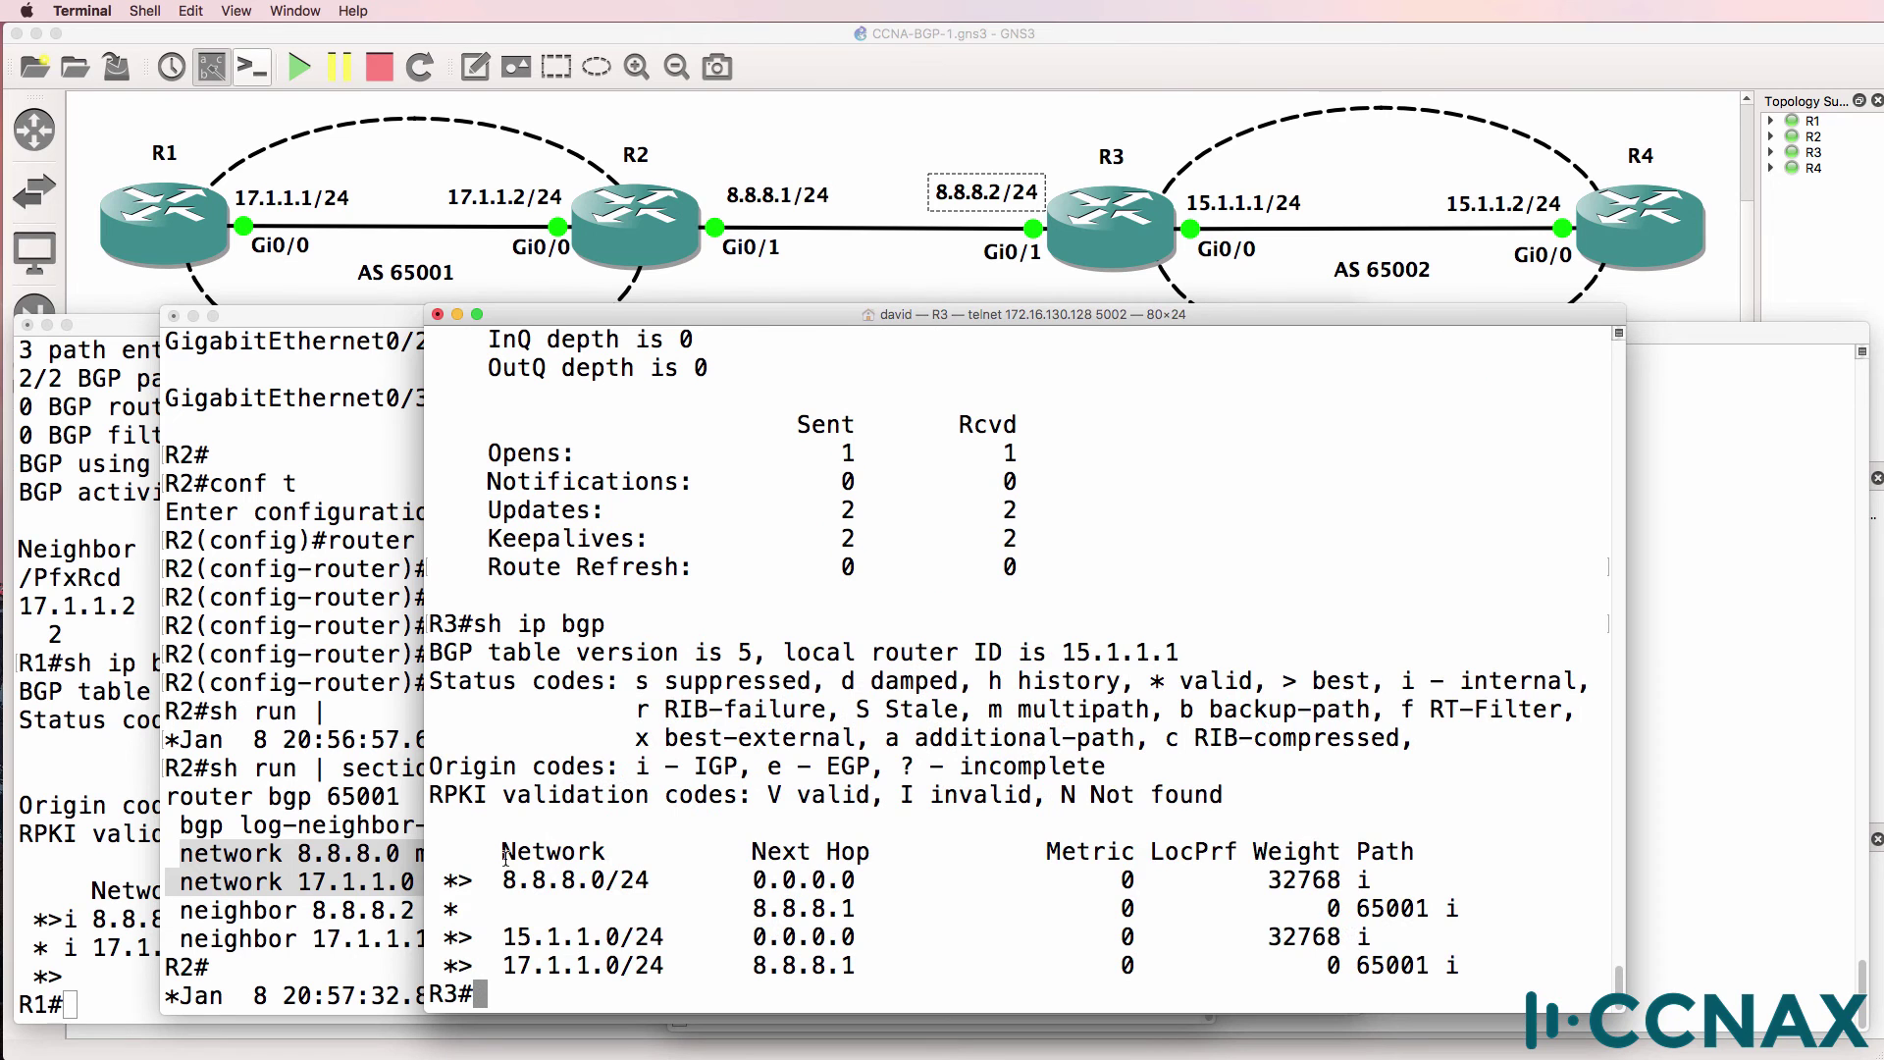
pyautogui.moveTo(458, 850); pyautogui.dragTo(1589, 962)
pyautogui.write('ping 17.1.1.1')
pyautogui.press('Return')
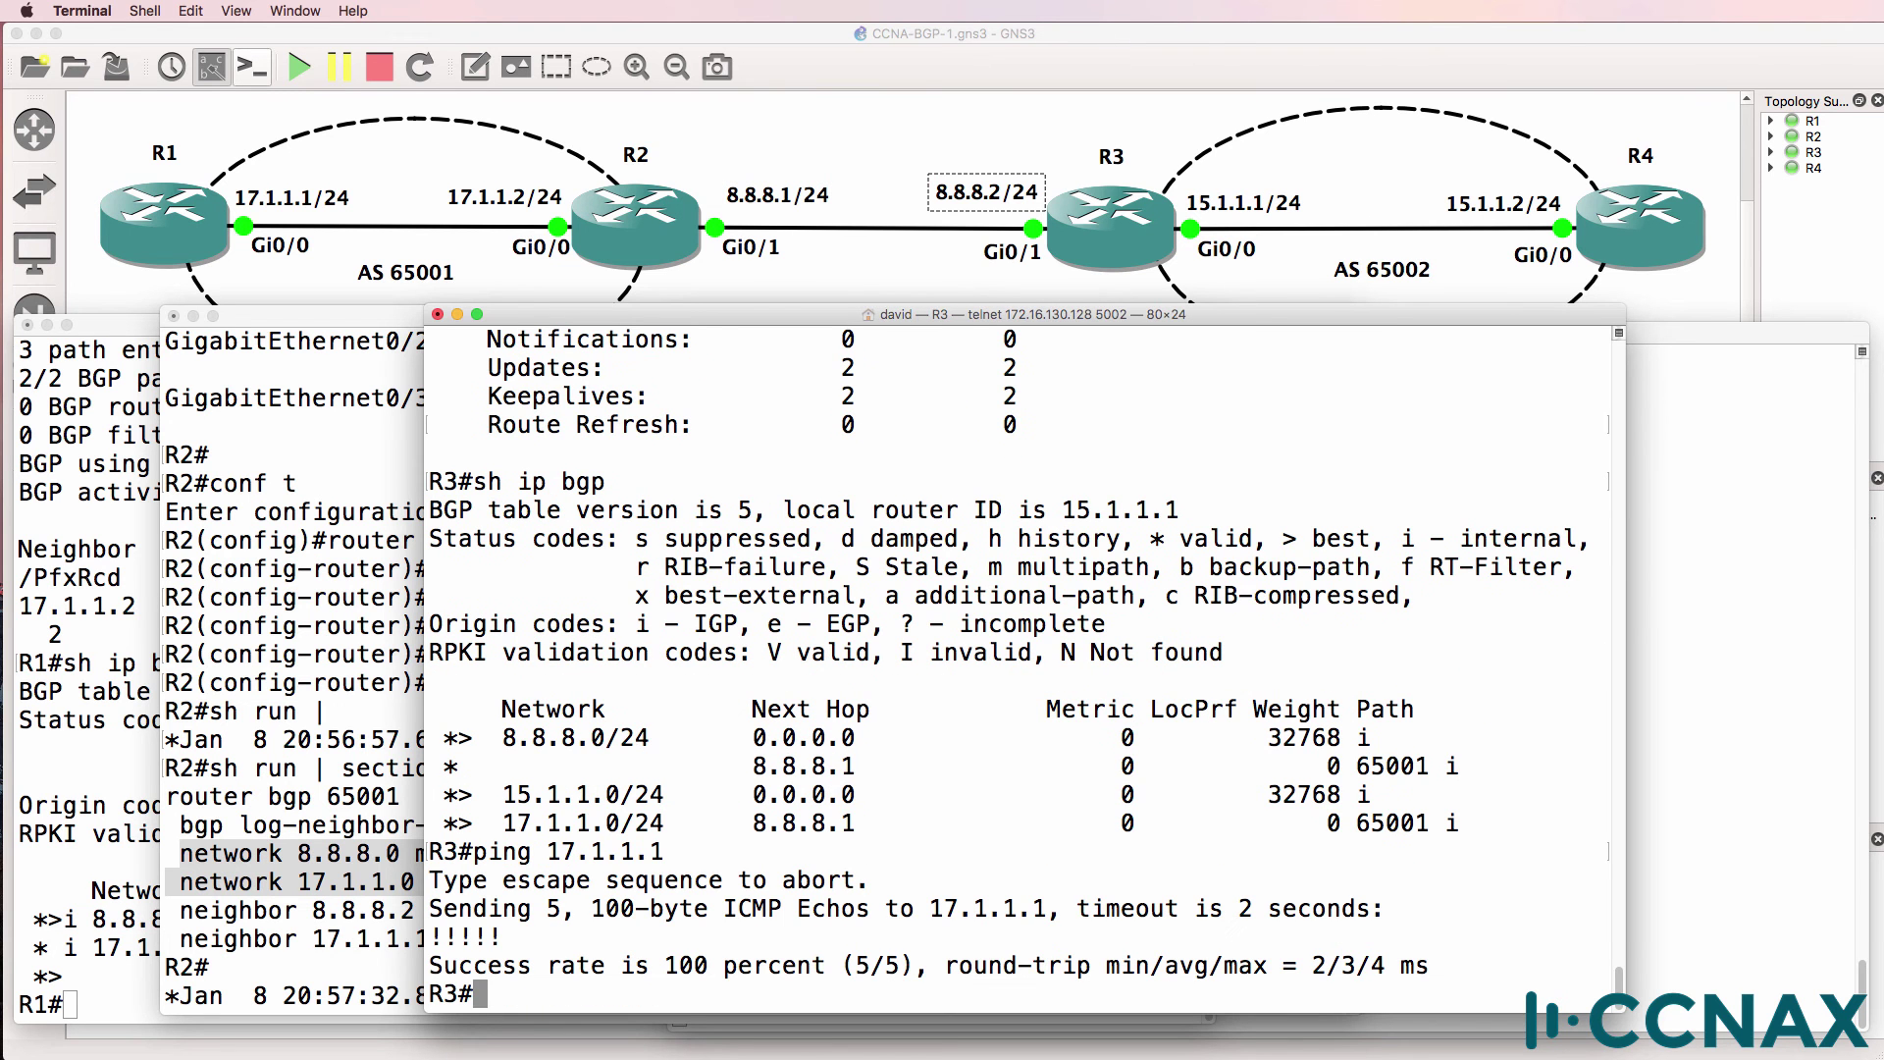
# Step: Disable domain name lookups on R3 with 'no ip domain lookup'
pyautogui.write('conf t')
pyautogui.press('Return')
pyautogui.write('no ip domain lookup')
pyautogui.press('Return')
pyautogui.write('end')
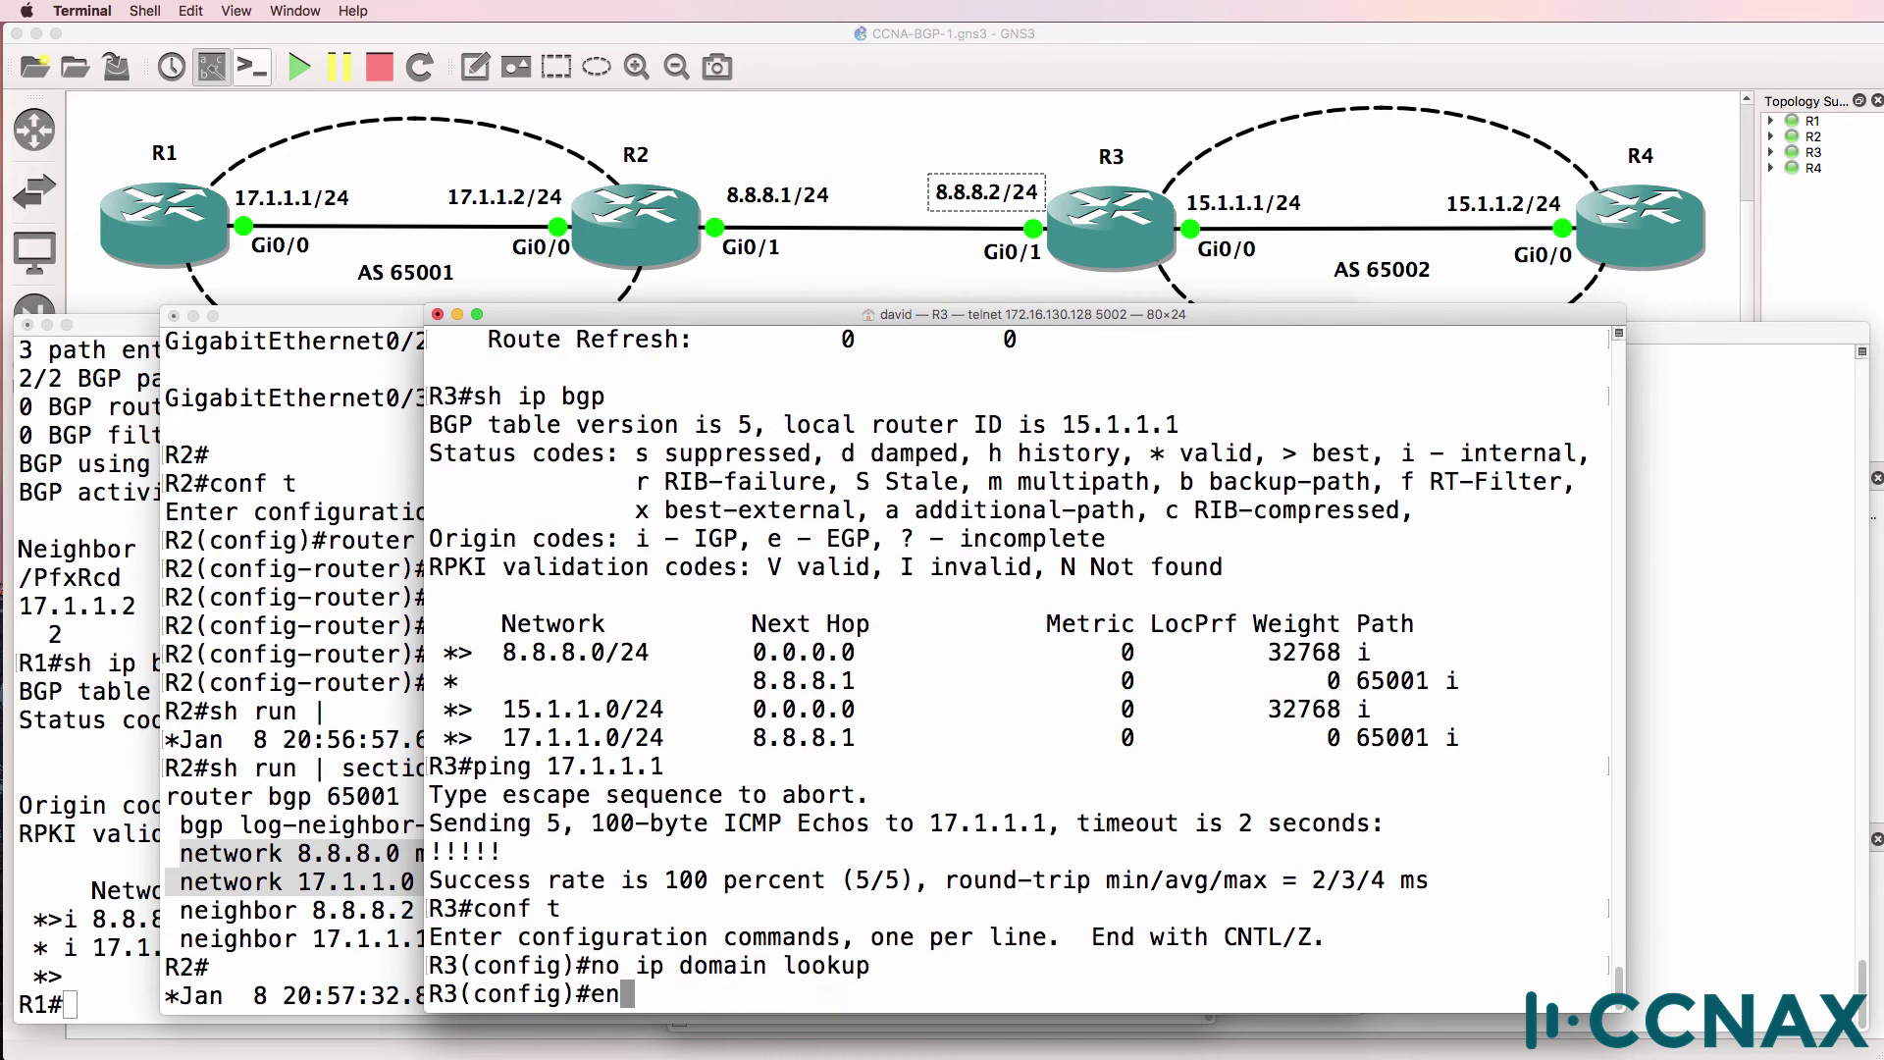
pyautogui.press('Return')
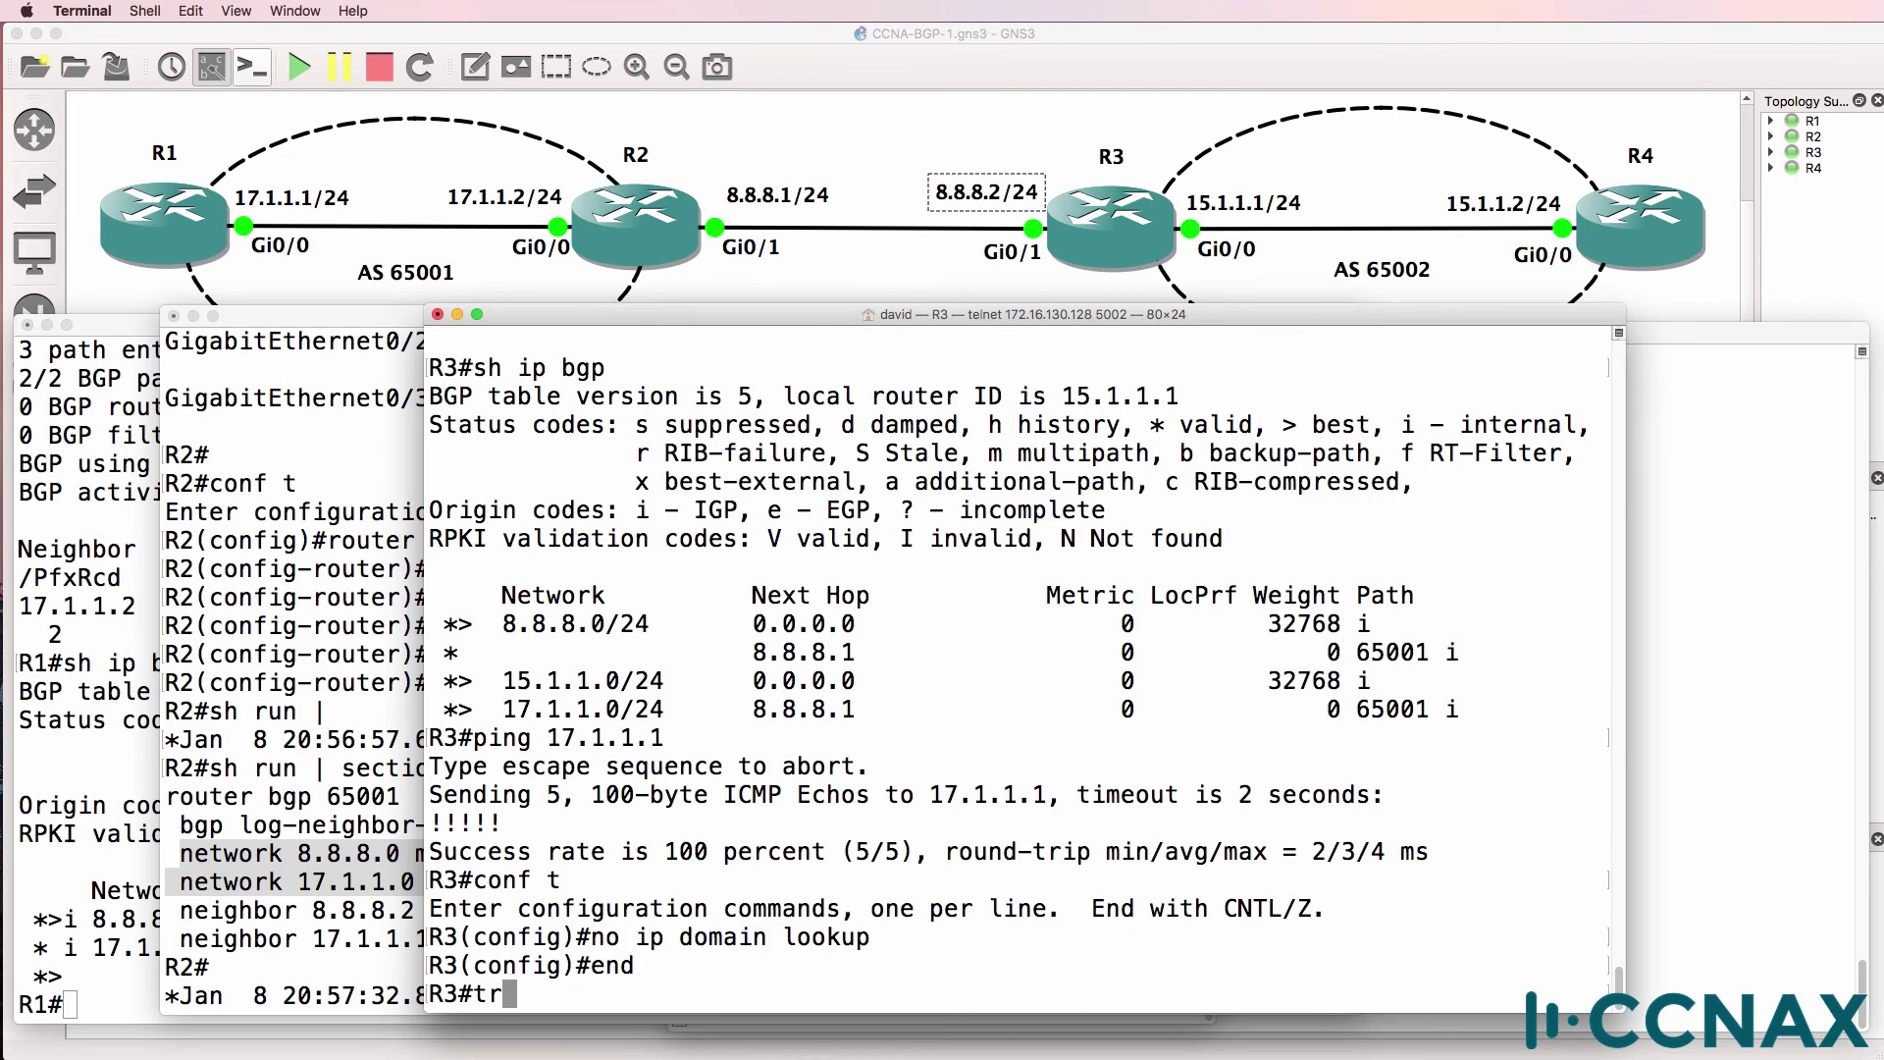
# Step: Traceroute to 17.1.1.1 from R3, reaching it through first hop 8.8.8.1
pyautogui.write('tr')
pyautogui.press('Tab')
pyautogui.write('17.1.1')
pyautogui.press('Return')
pyautogui.moveTo(443, 937); pyautogui.dragTo(611, 937)
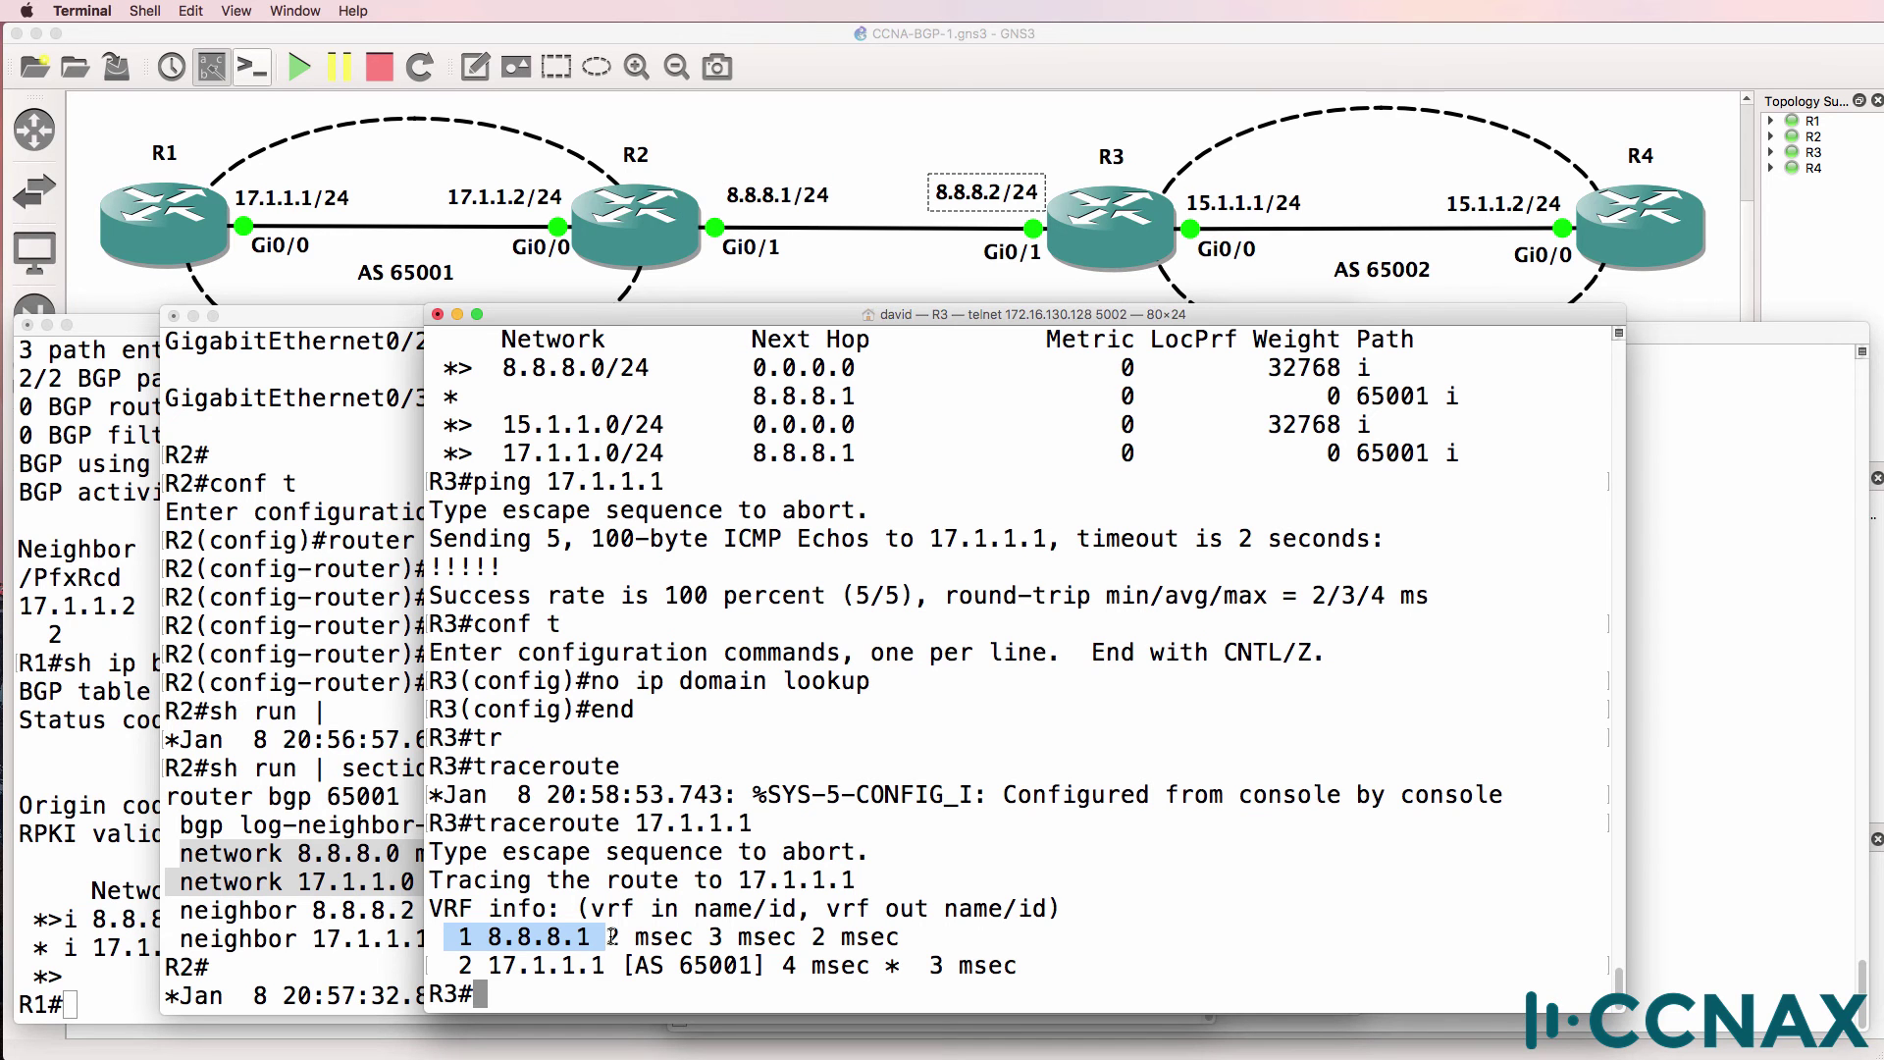
pyautogui.moveTo(458, 964); pyautogui.dragTo(762, 969)
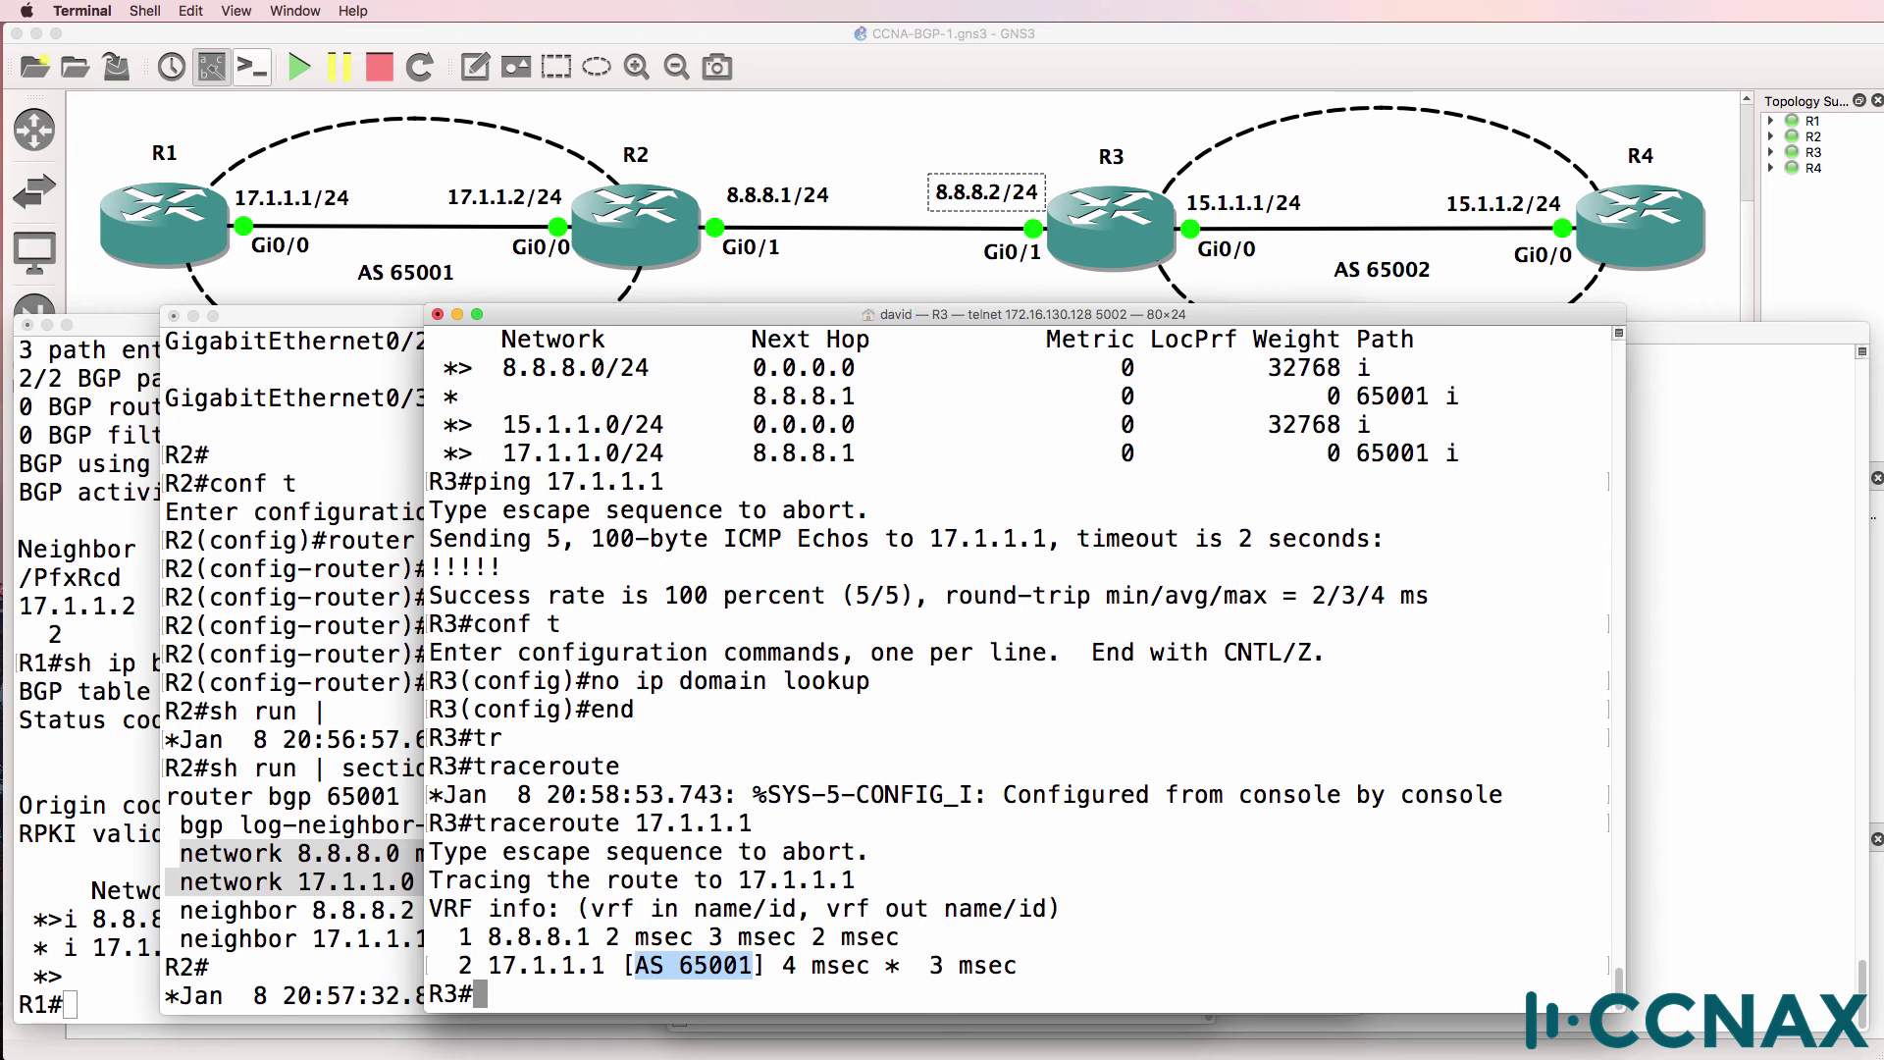
# Step: From R1's console, ping 8.8.8.2 across the eBGP link with 5/5 success
pyautogui.click(128, 797)
pyautogui.write('ping 1')
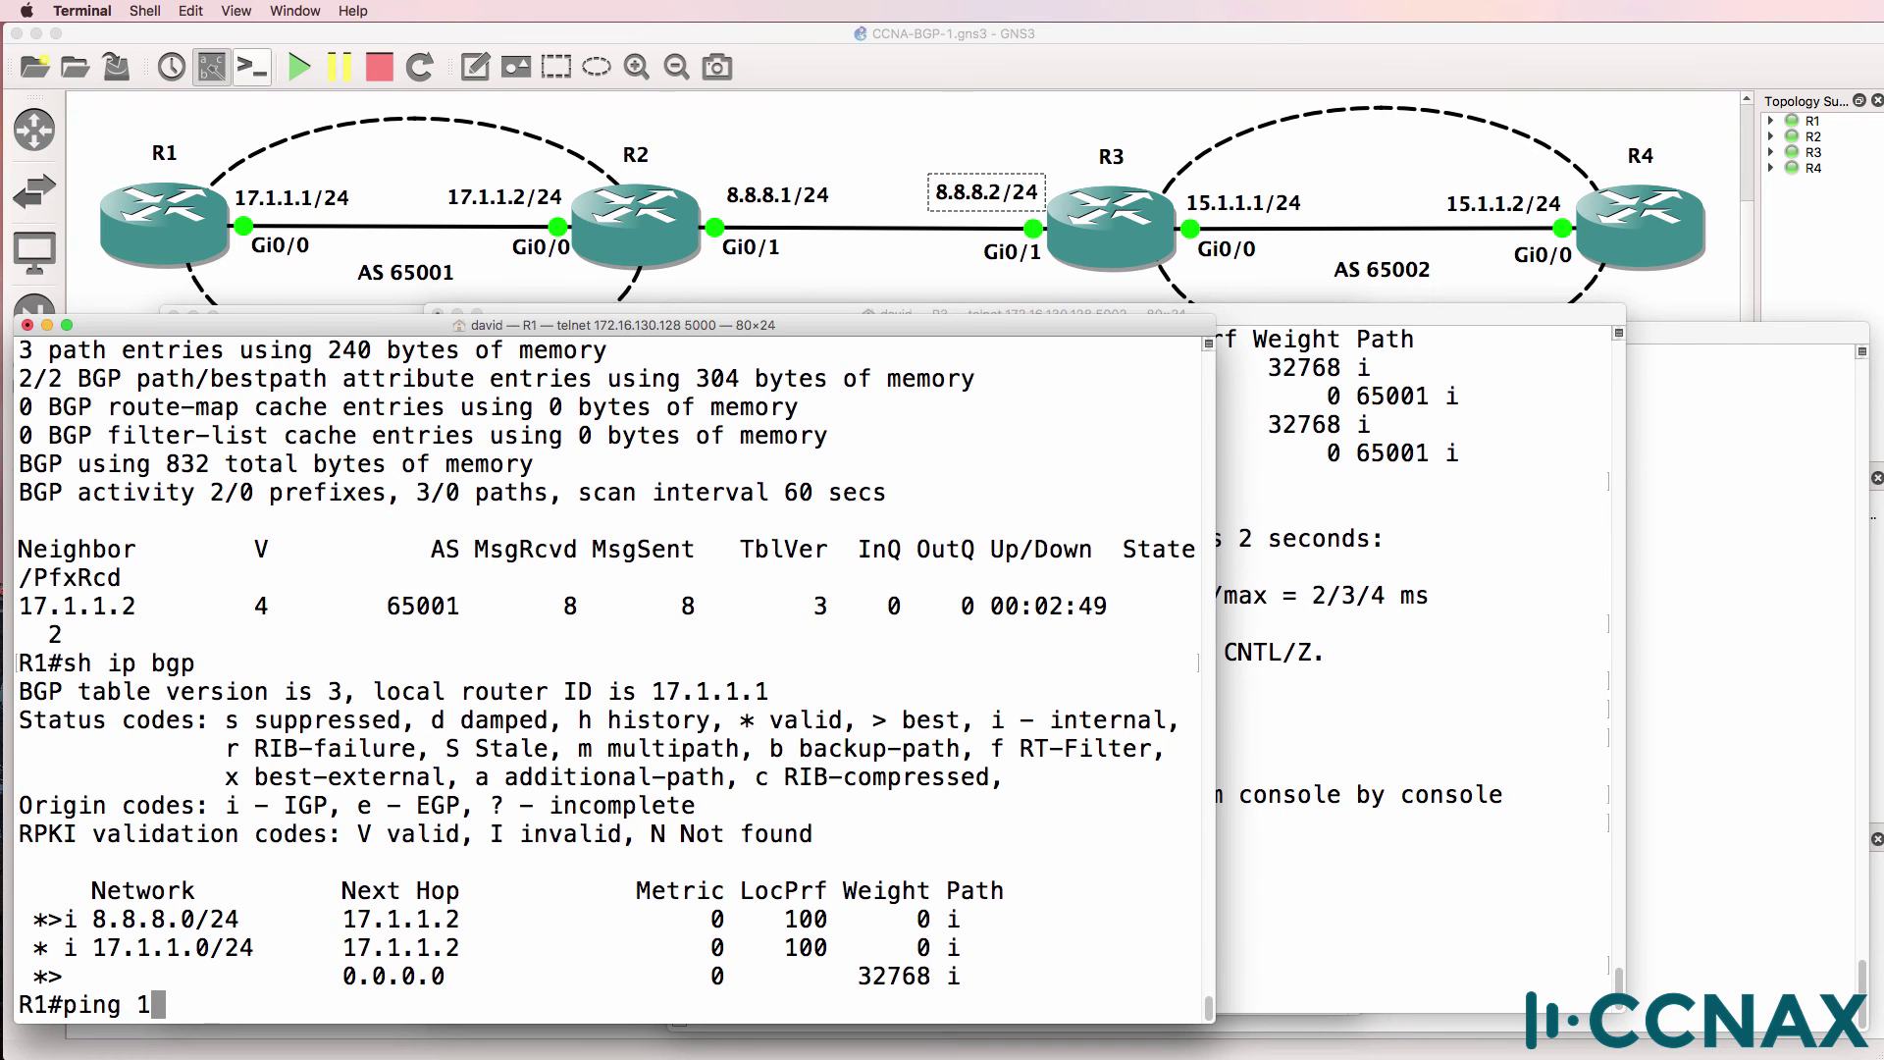
pyautogui.press('BackSpace')
pyautogui.write('8.8.8.2')
pyautogui.press('Return')
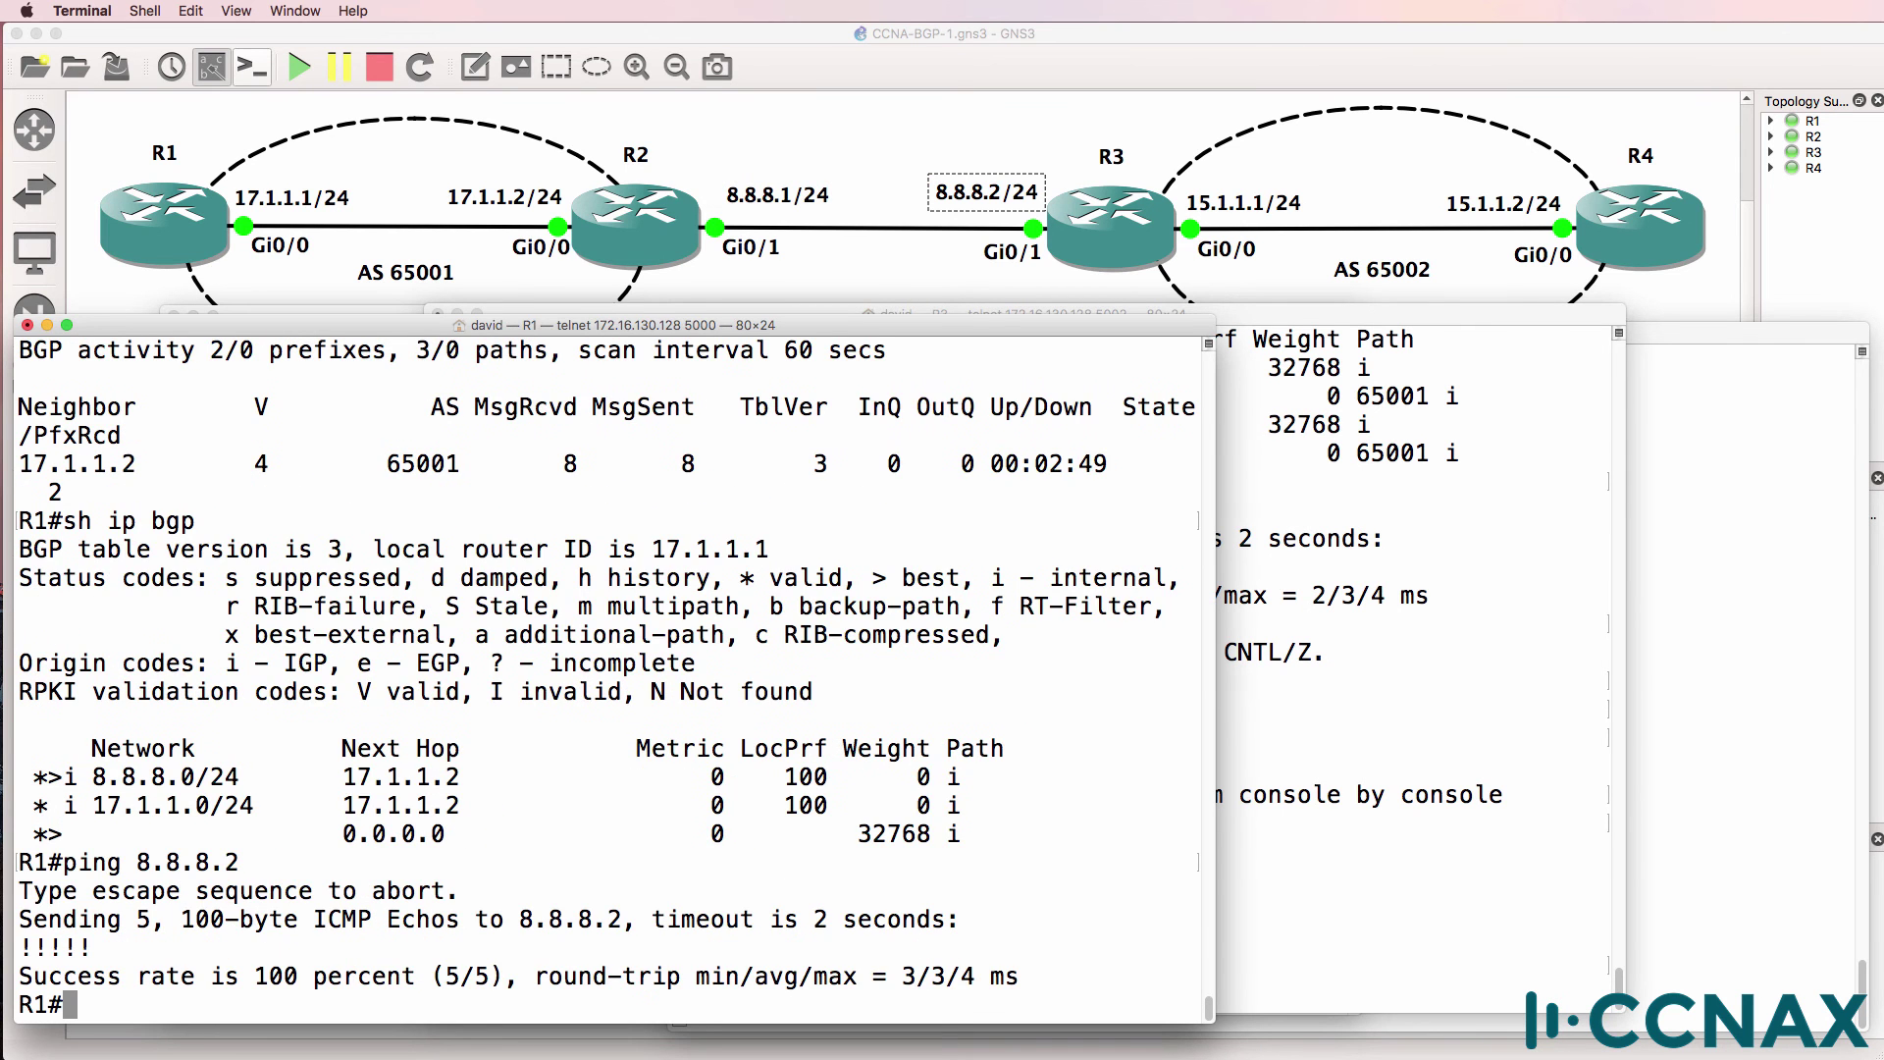
# Step: On R4, enter privileged and configuration mode and start BGP process 65002
pyautogui.click(1721, 479)
pyautogui.press('Return')
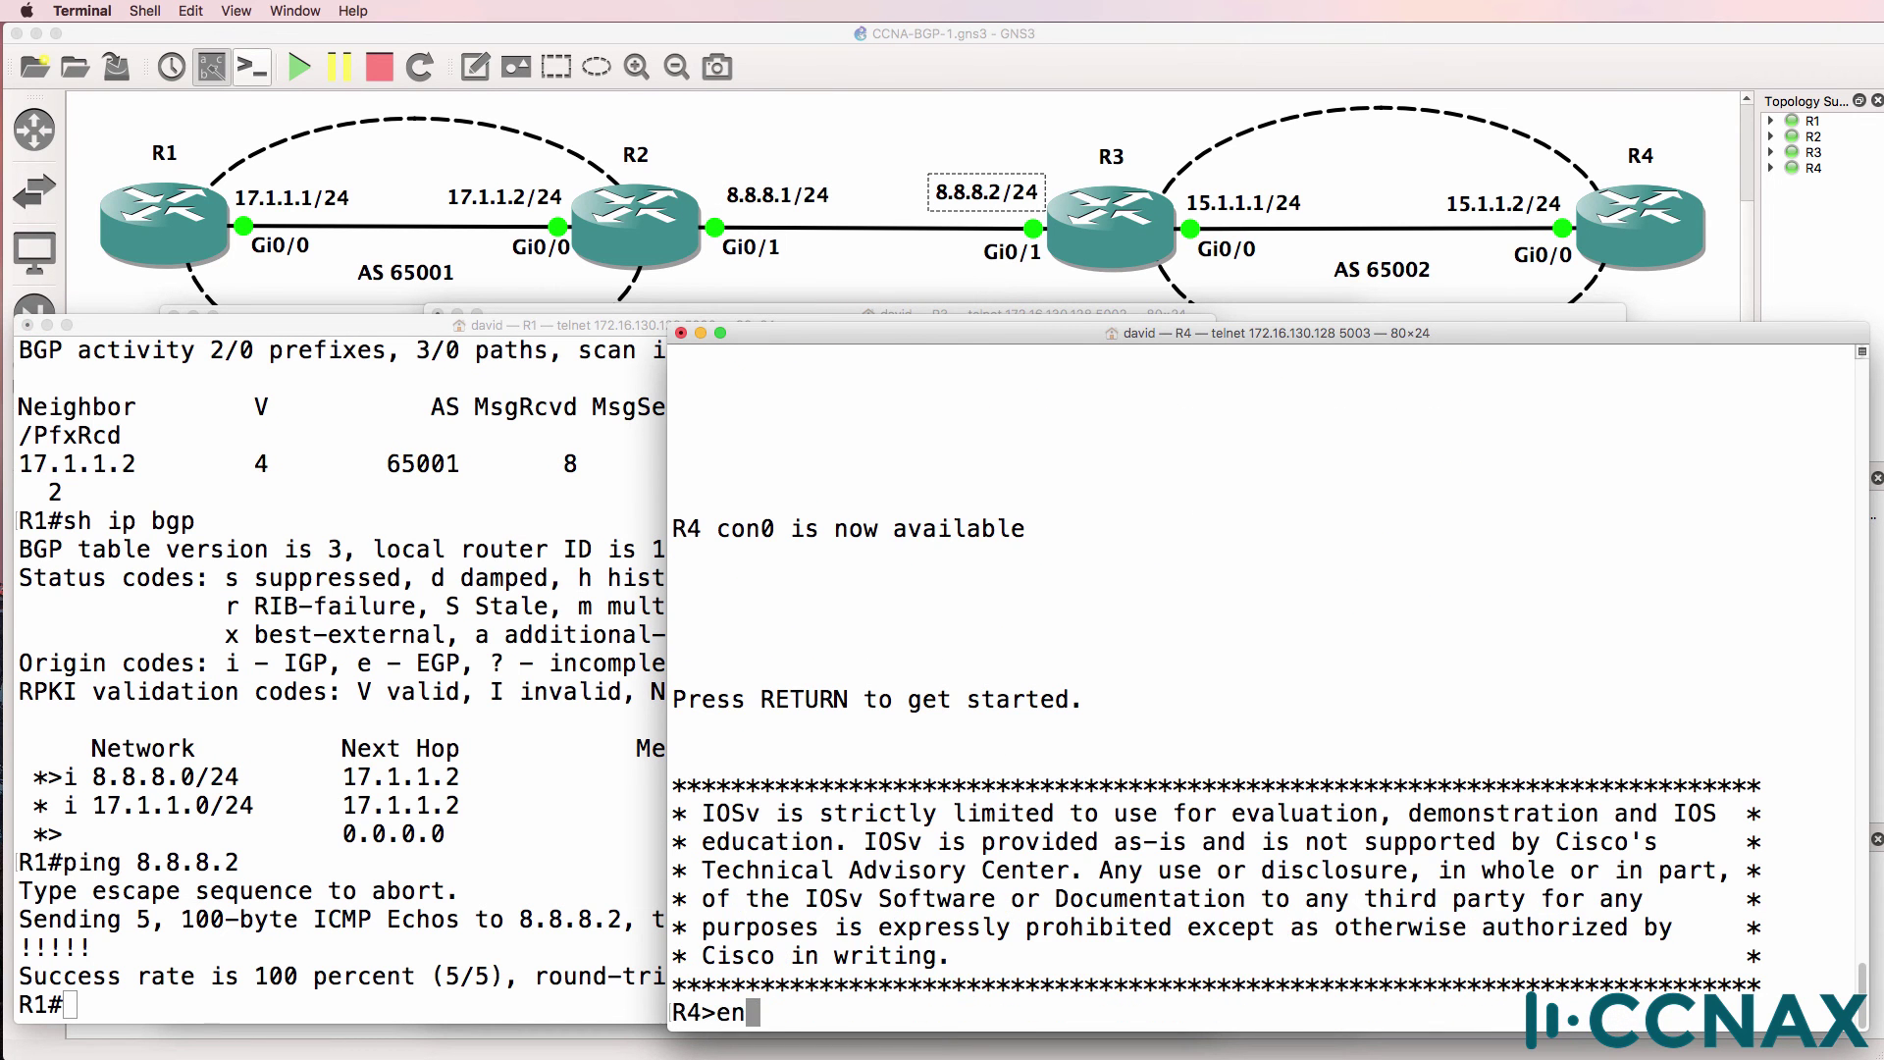
pyautogui.write('en')
pyautogui.press('Return')
pyautogui.write('conf t')
pyautogui.press('Return')
pyautogui.write('router bgp 65002')
pyautogui.press('Return')
# Step: Add iBGP neighbor 15.1.1.1 remote-as 65002 and advertise network 15.1.1.0 mask 255.255.255.0
pyautogui.write('nei')
pyautogui.press('Tab')
pyautogui.write('15.1.1.1')
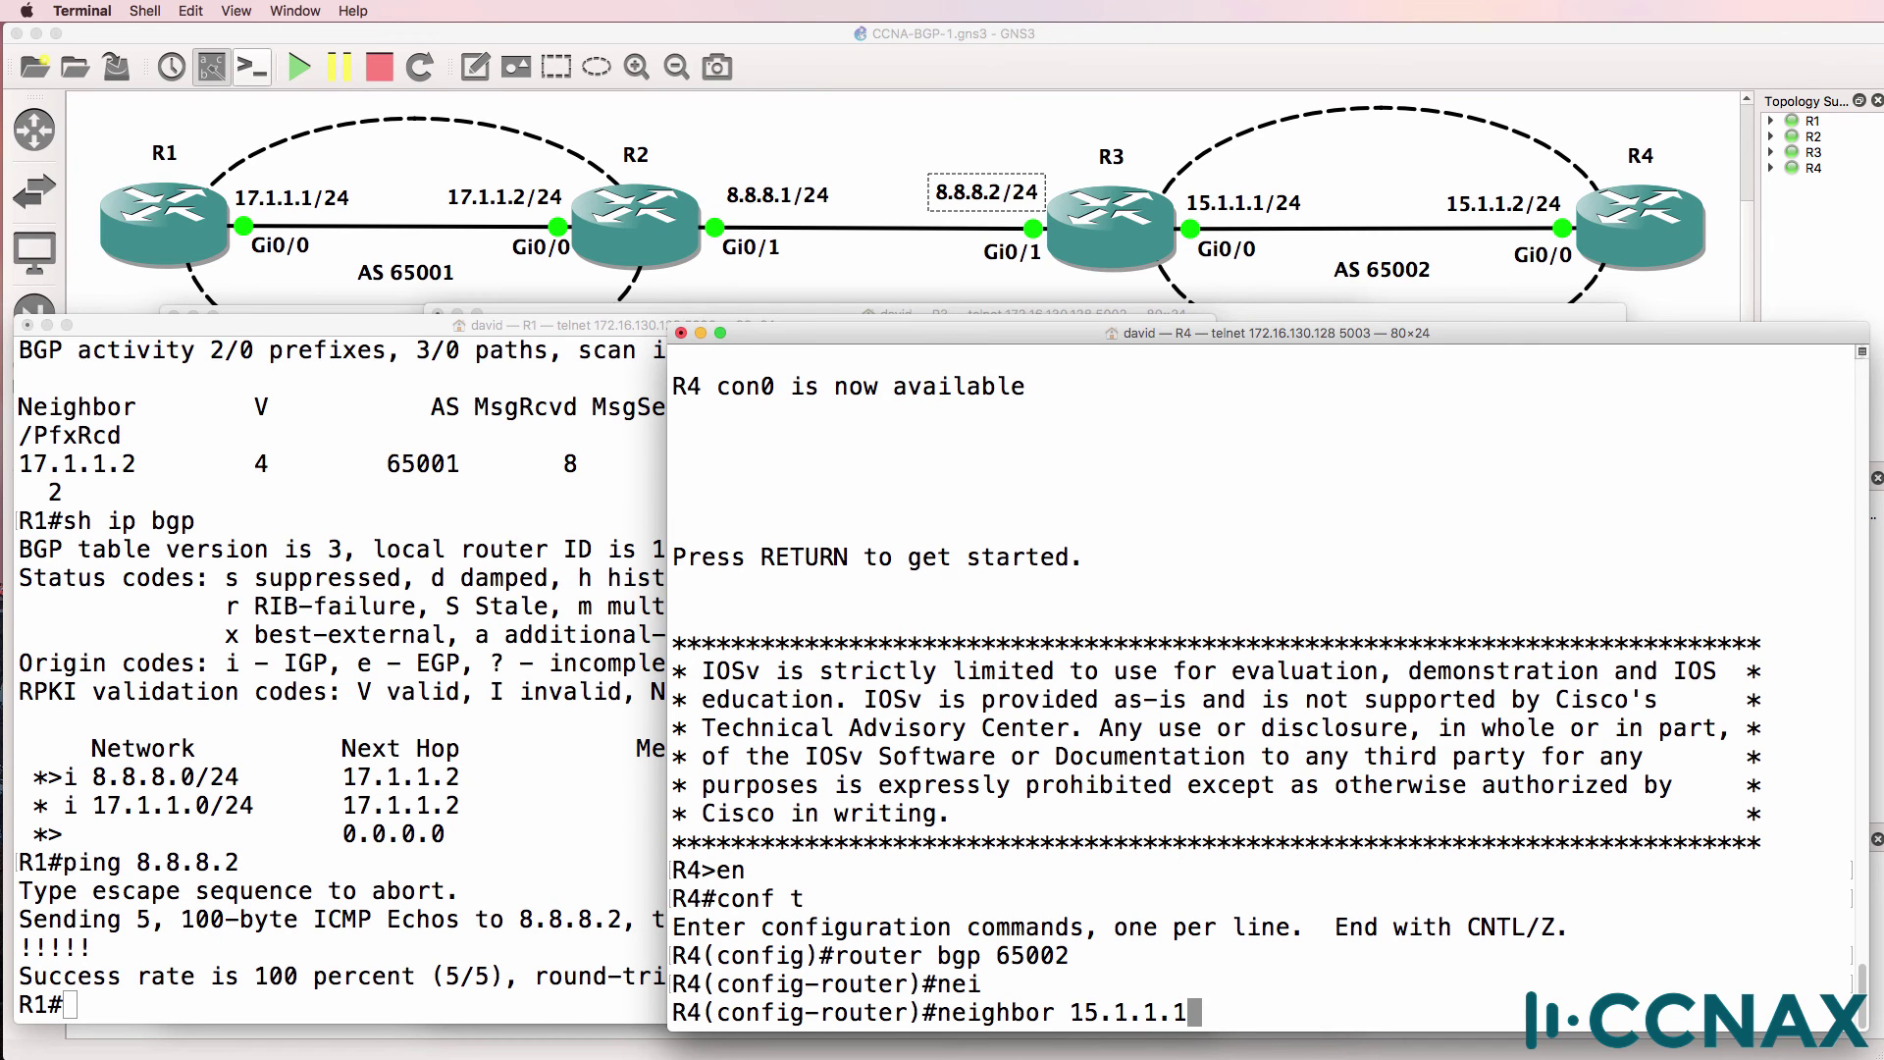
pyautogui.write(' remote-as 65002')
pyautogui.press('Return')
pyautogui.write('netwo')
pyautogui.press('Tab')
pyautogui.write('15.')
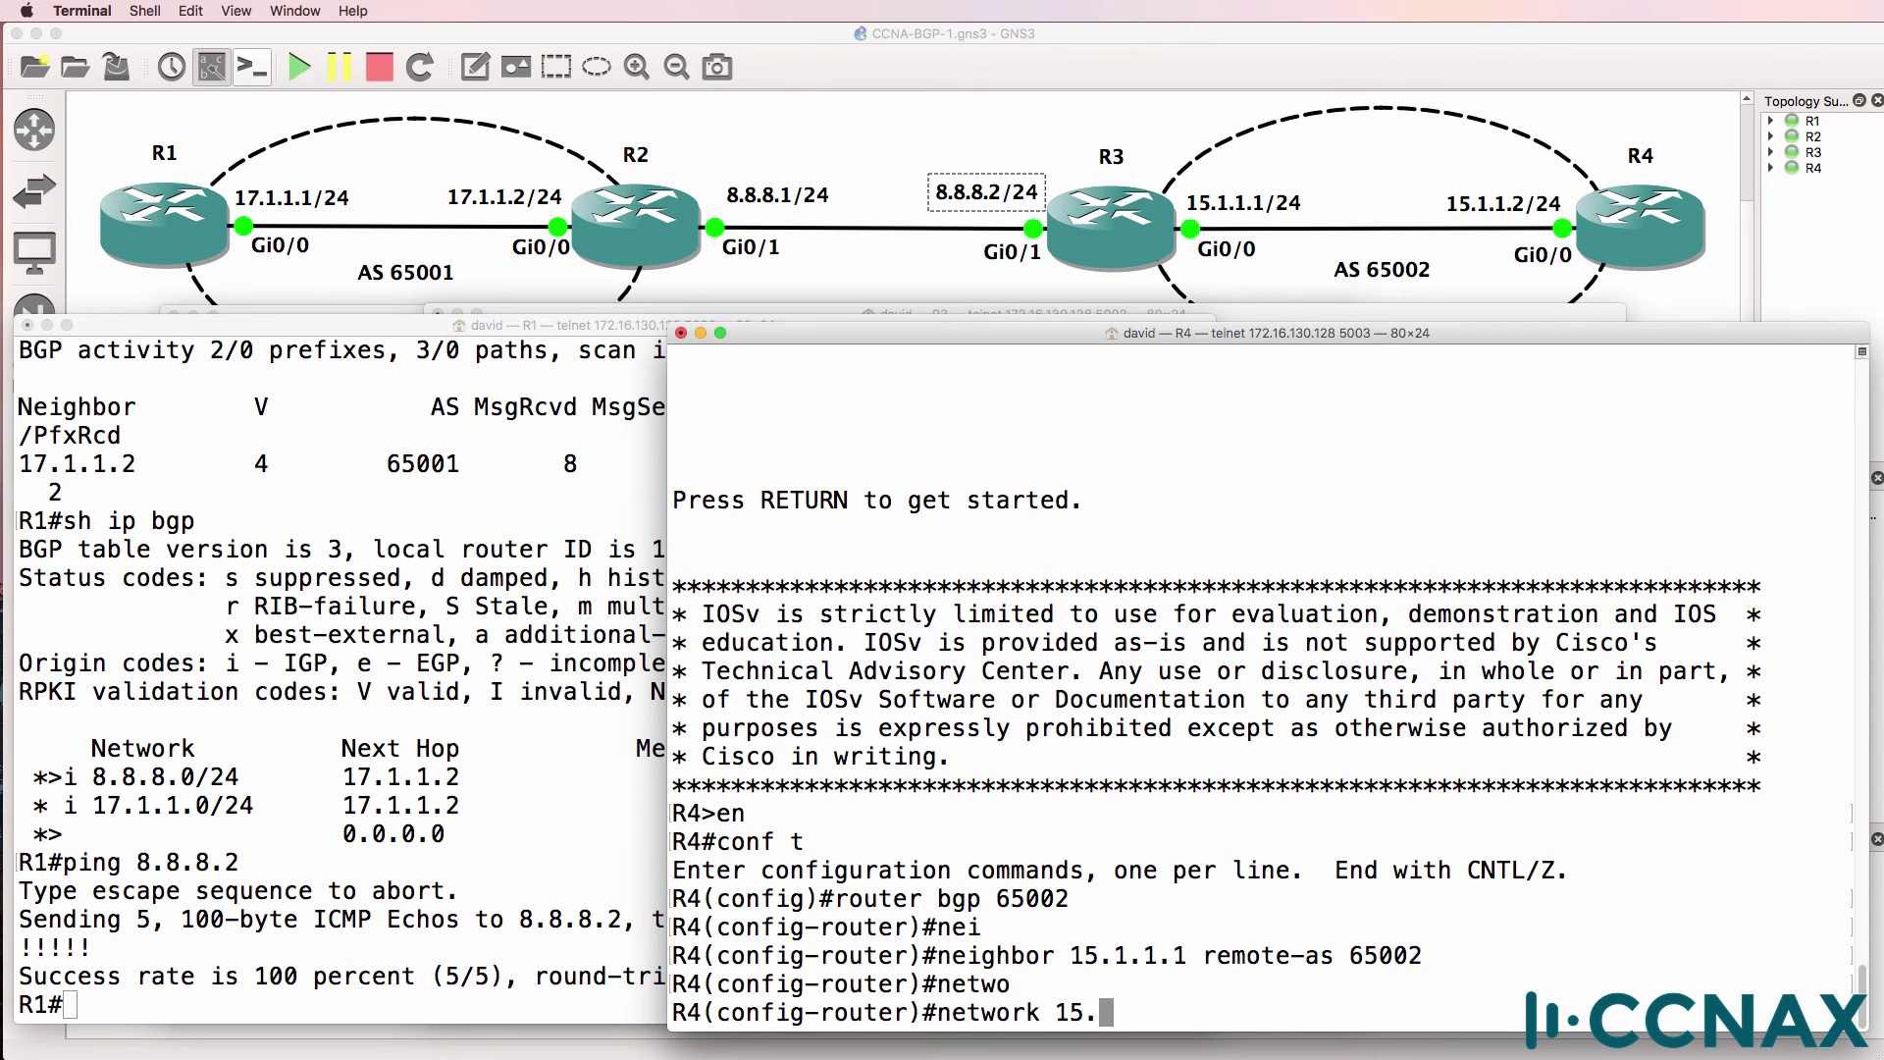
pyautogui.write('1.1.0 mask 255.255')
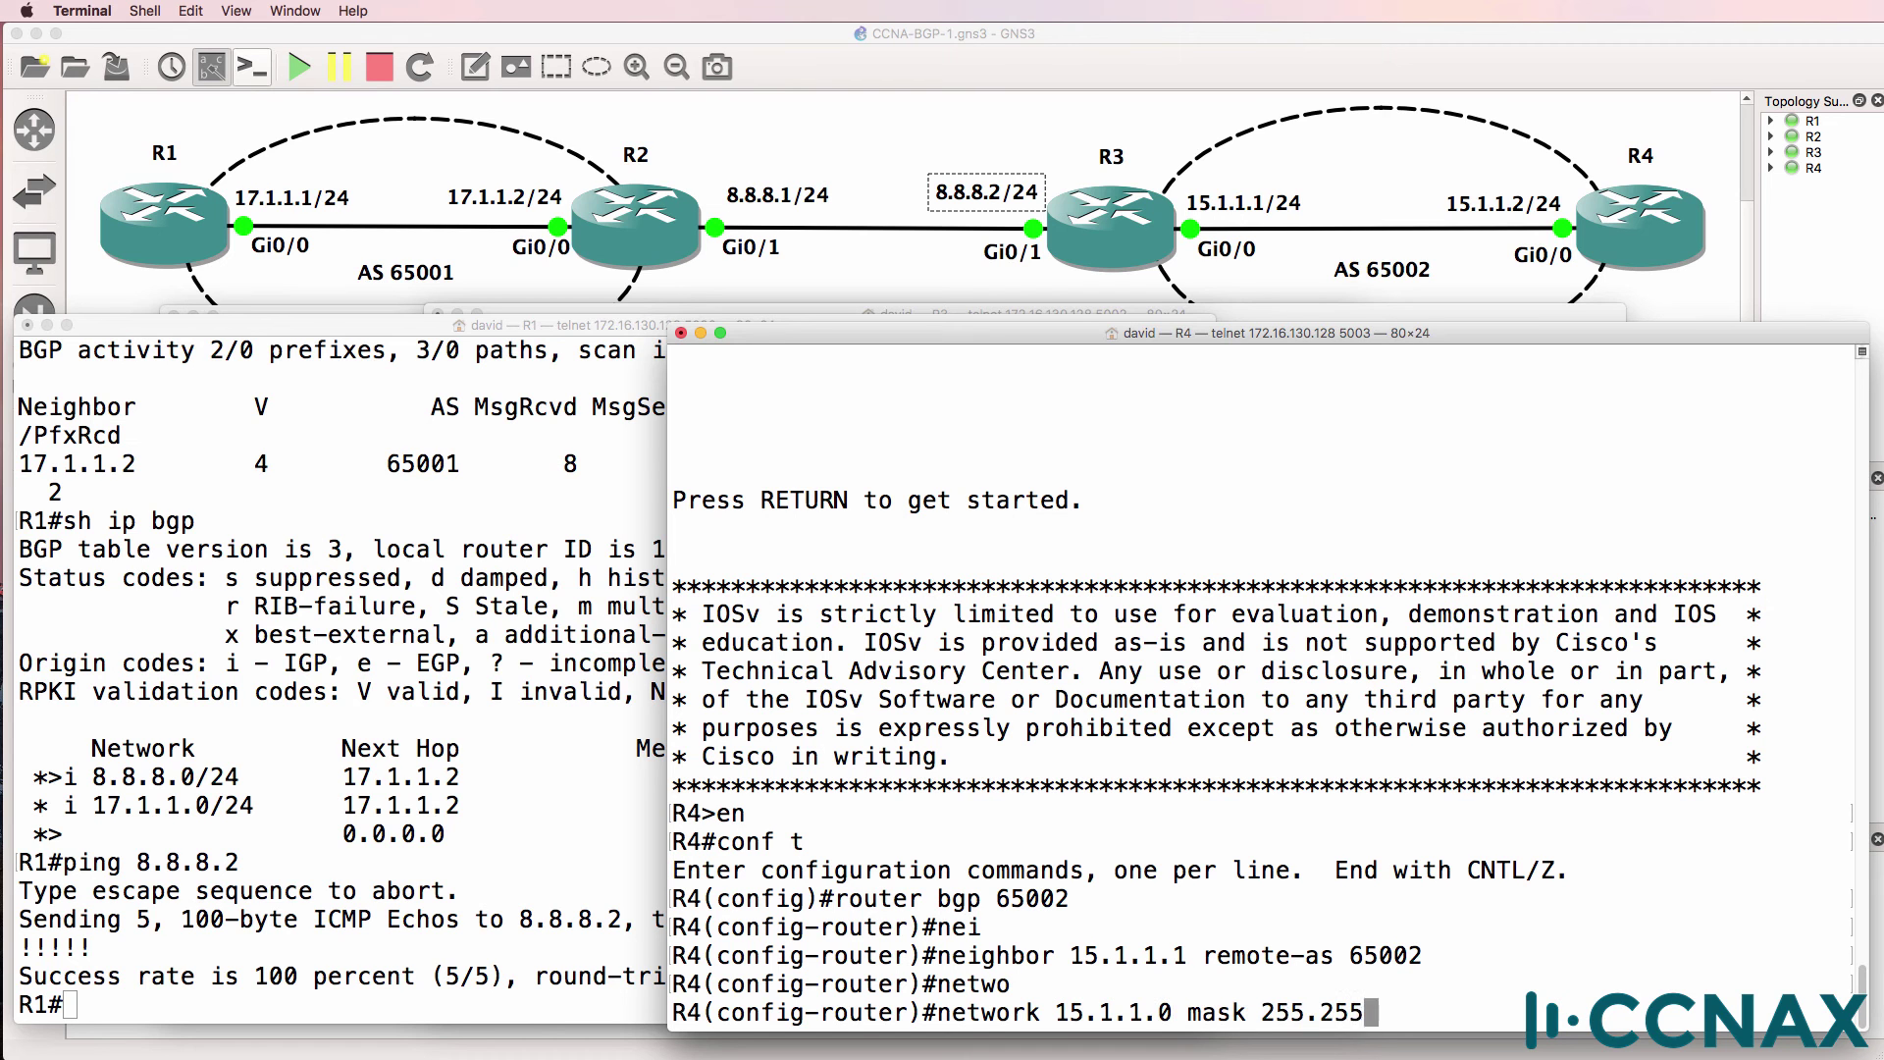
pyautogui.write('.255.0')
pyautogui.press('Return')
# Step: Exit configuration and check R4's BGP summary, noting neighbor 15.1.1.1 is Idle
pyautogui.write('end')
pyautogui.press('Return')
pyautogui.write('sh ip b')
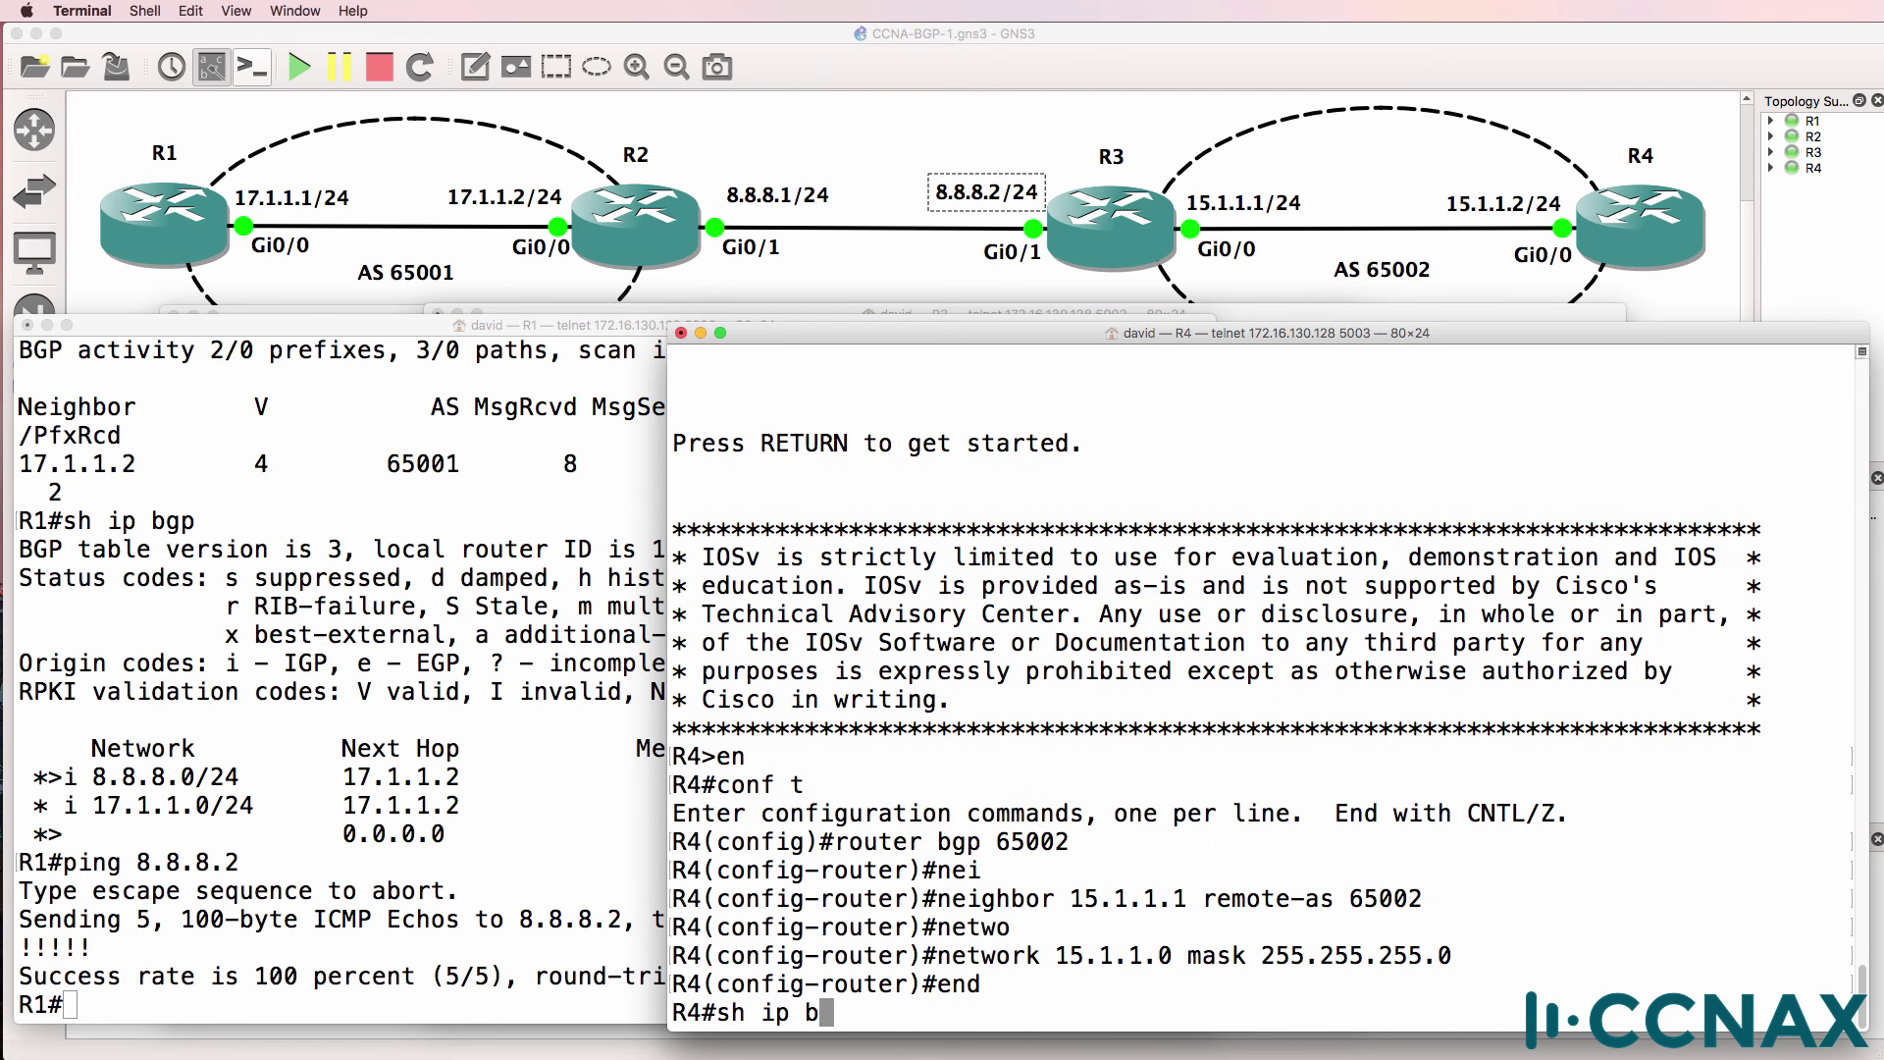
pyautogui.write('gp ')
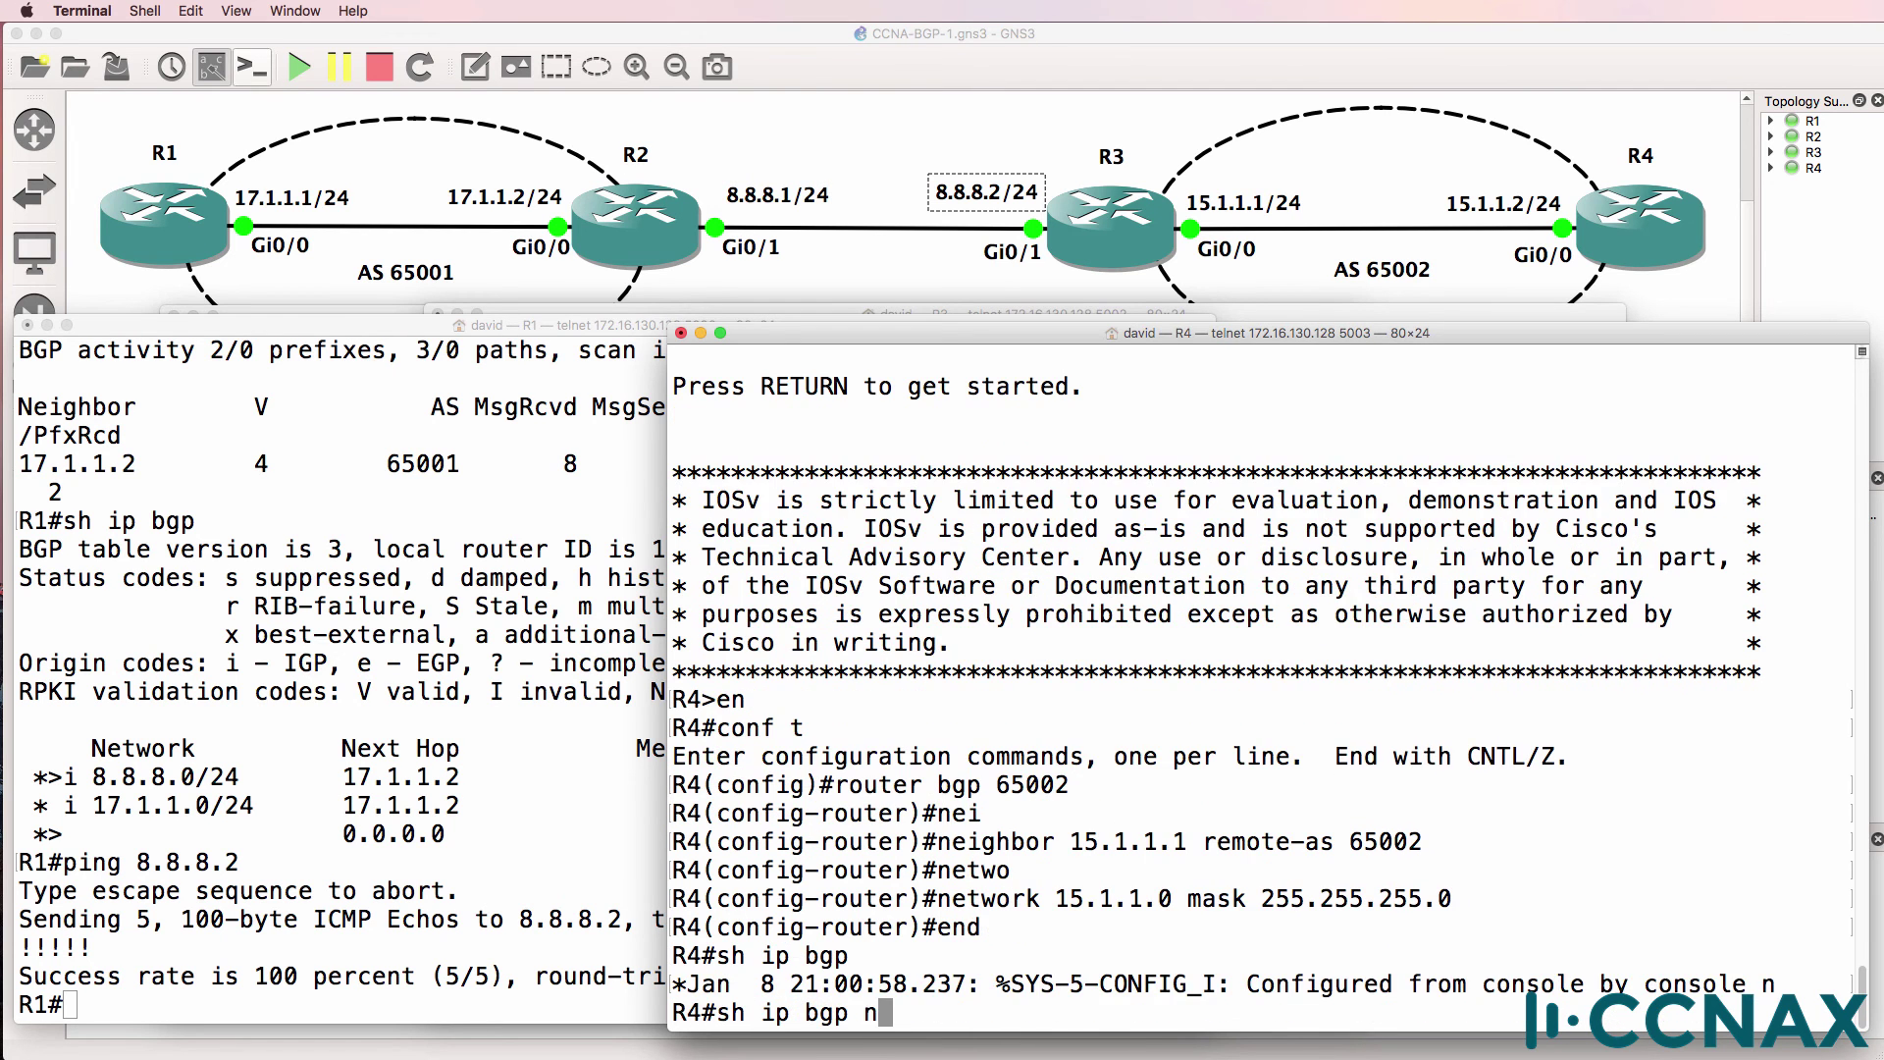
pyautogui.write('sum')
pyautogui.press('Return')
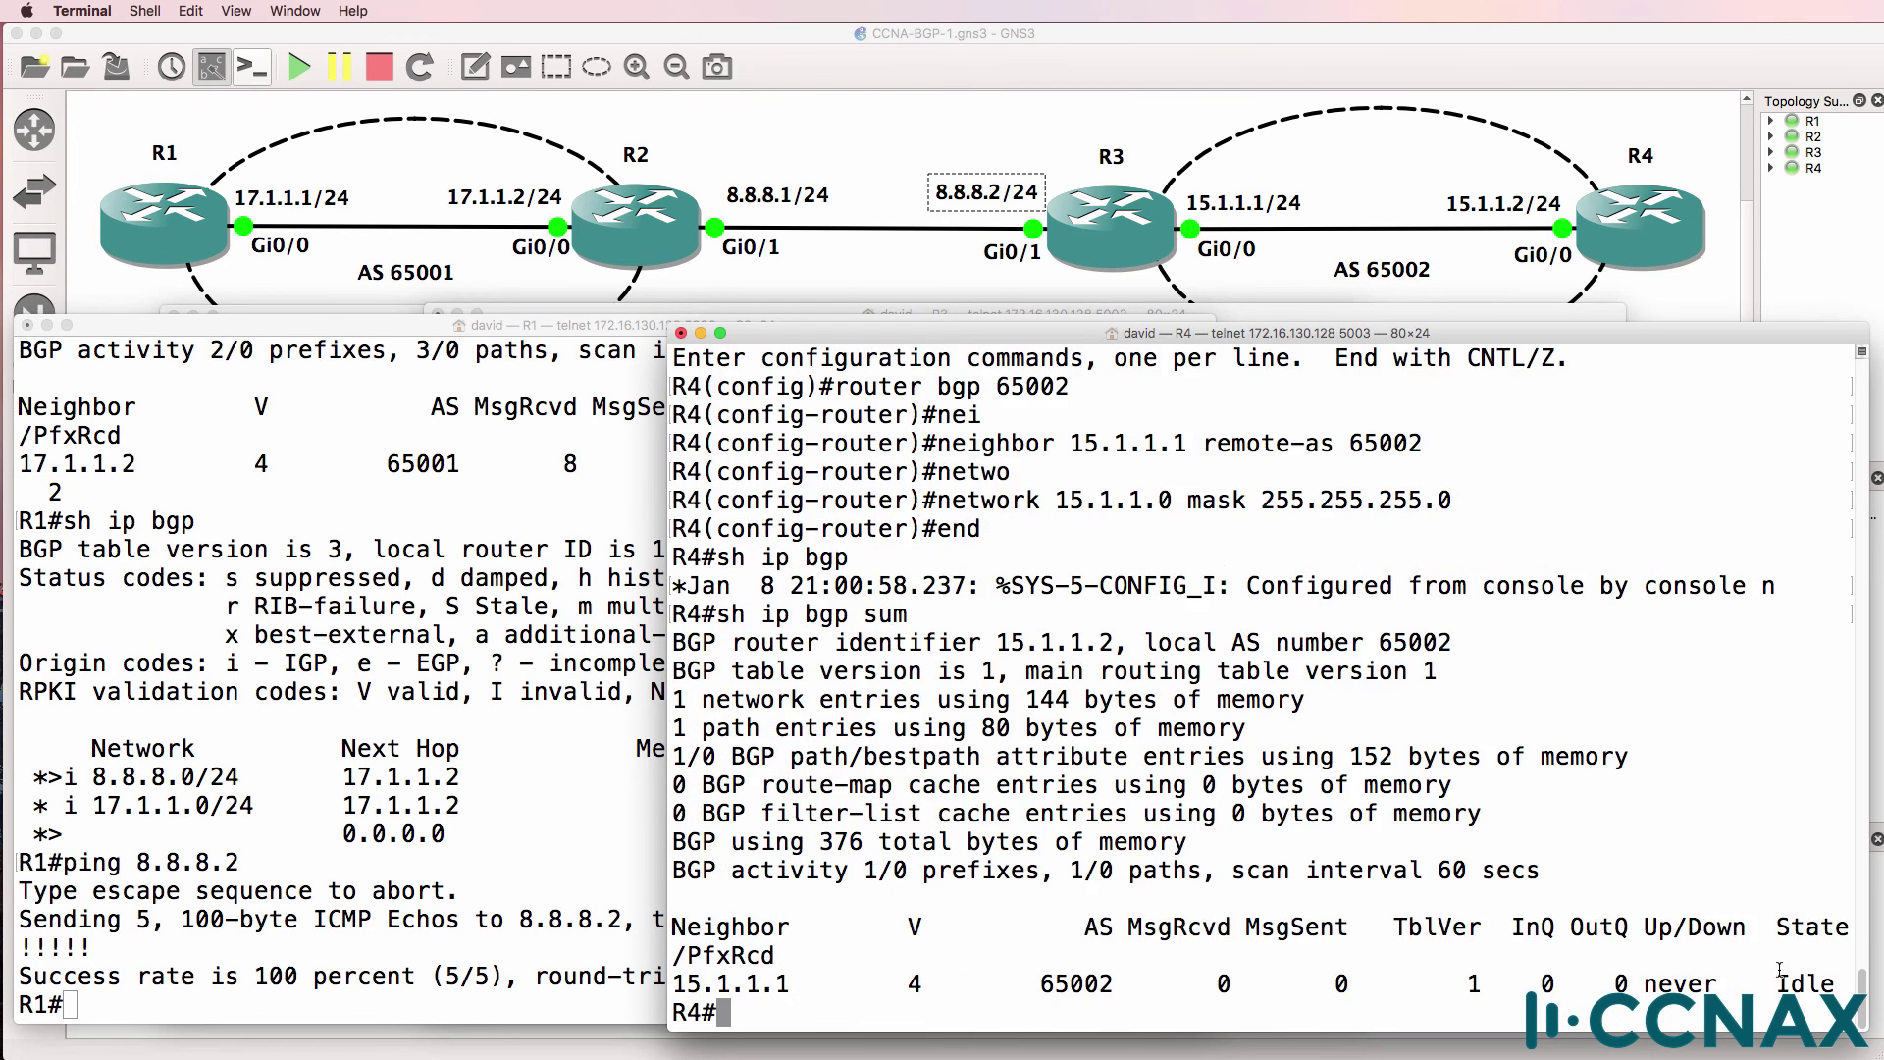
pyautogui.moveTo(1778, 976); pyautogui.dragTo(1838, 991)
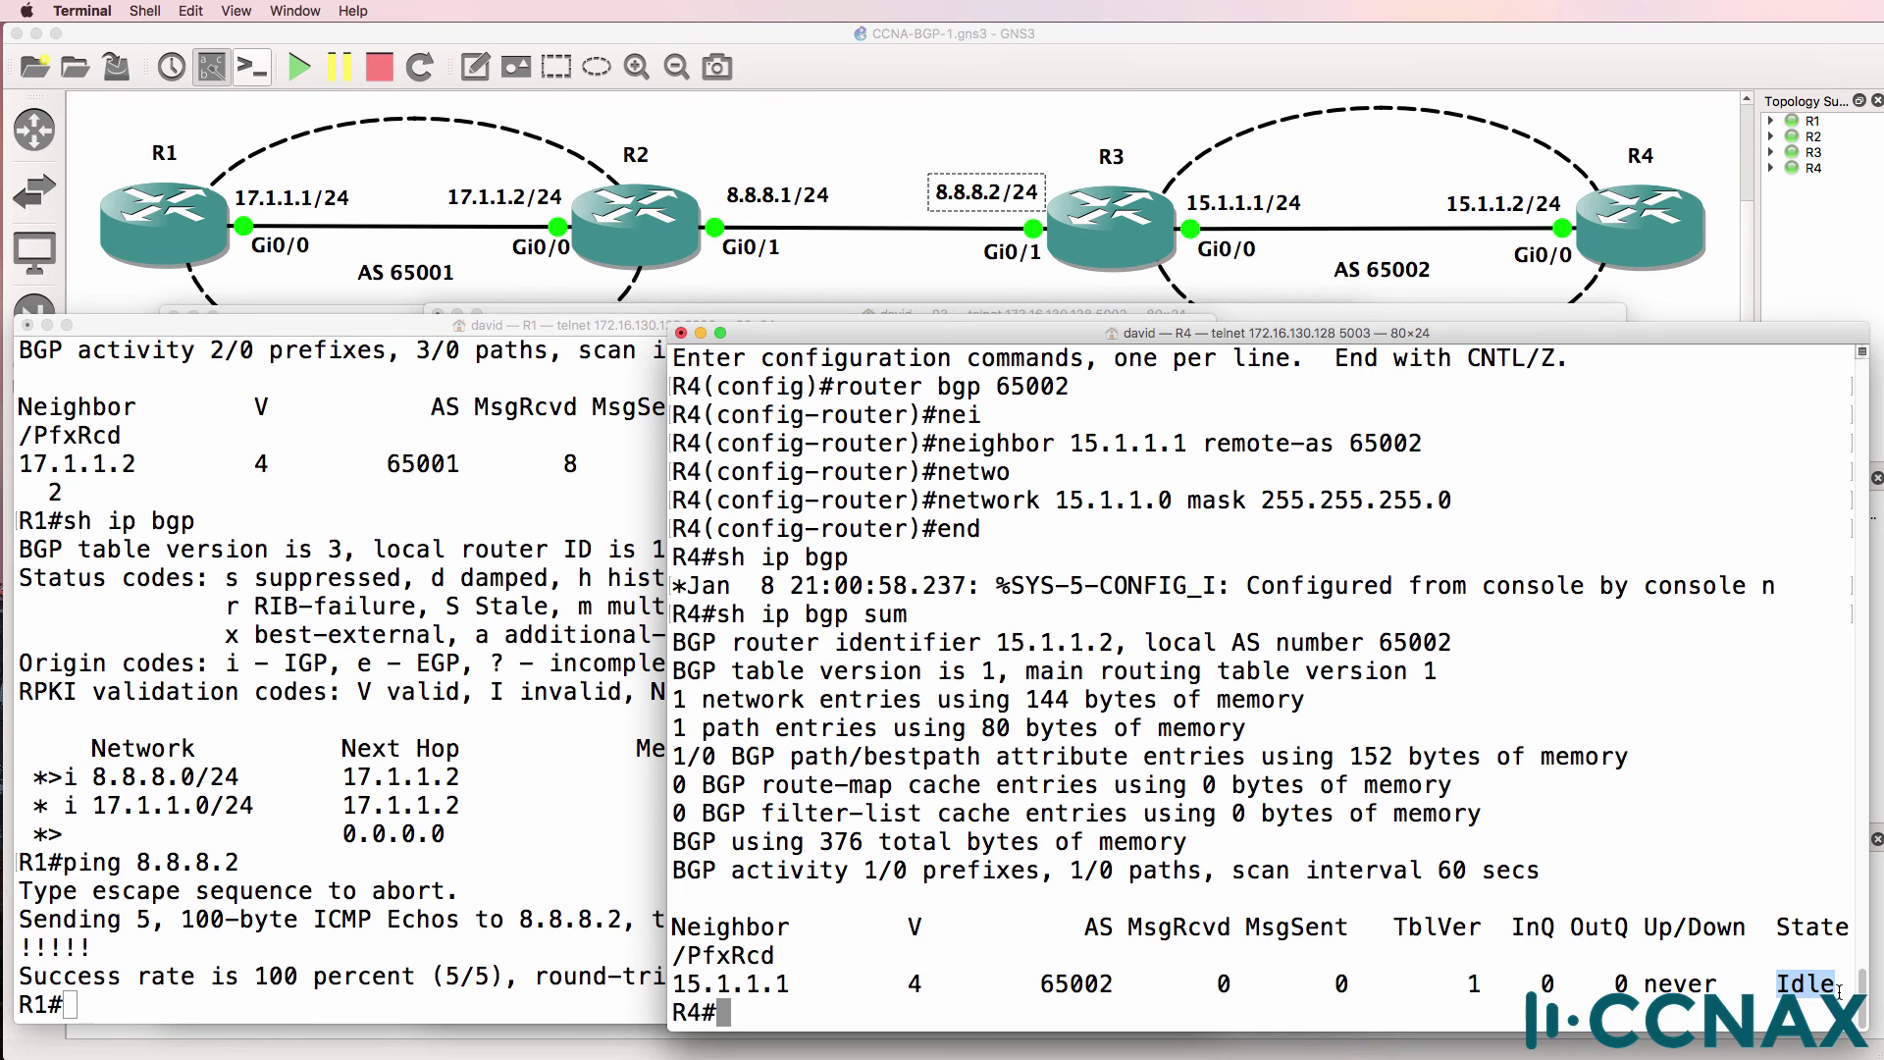
# Step: Display R3's running BGP configuration with sh run | sec bgp
pyautogui.click(1042, 308)
pyautogui.press('Return')
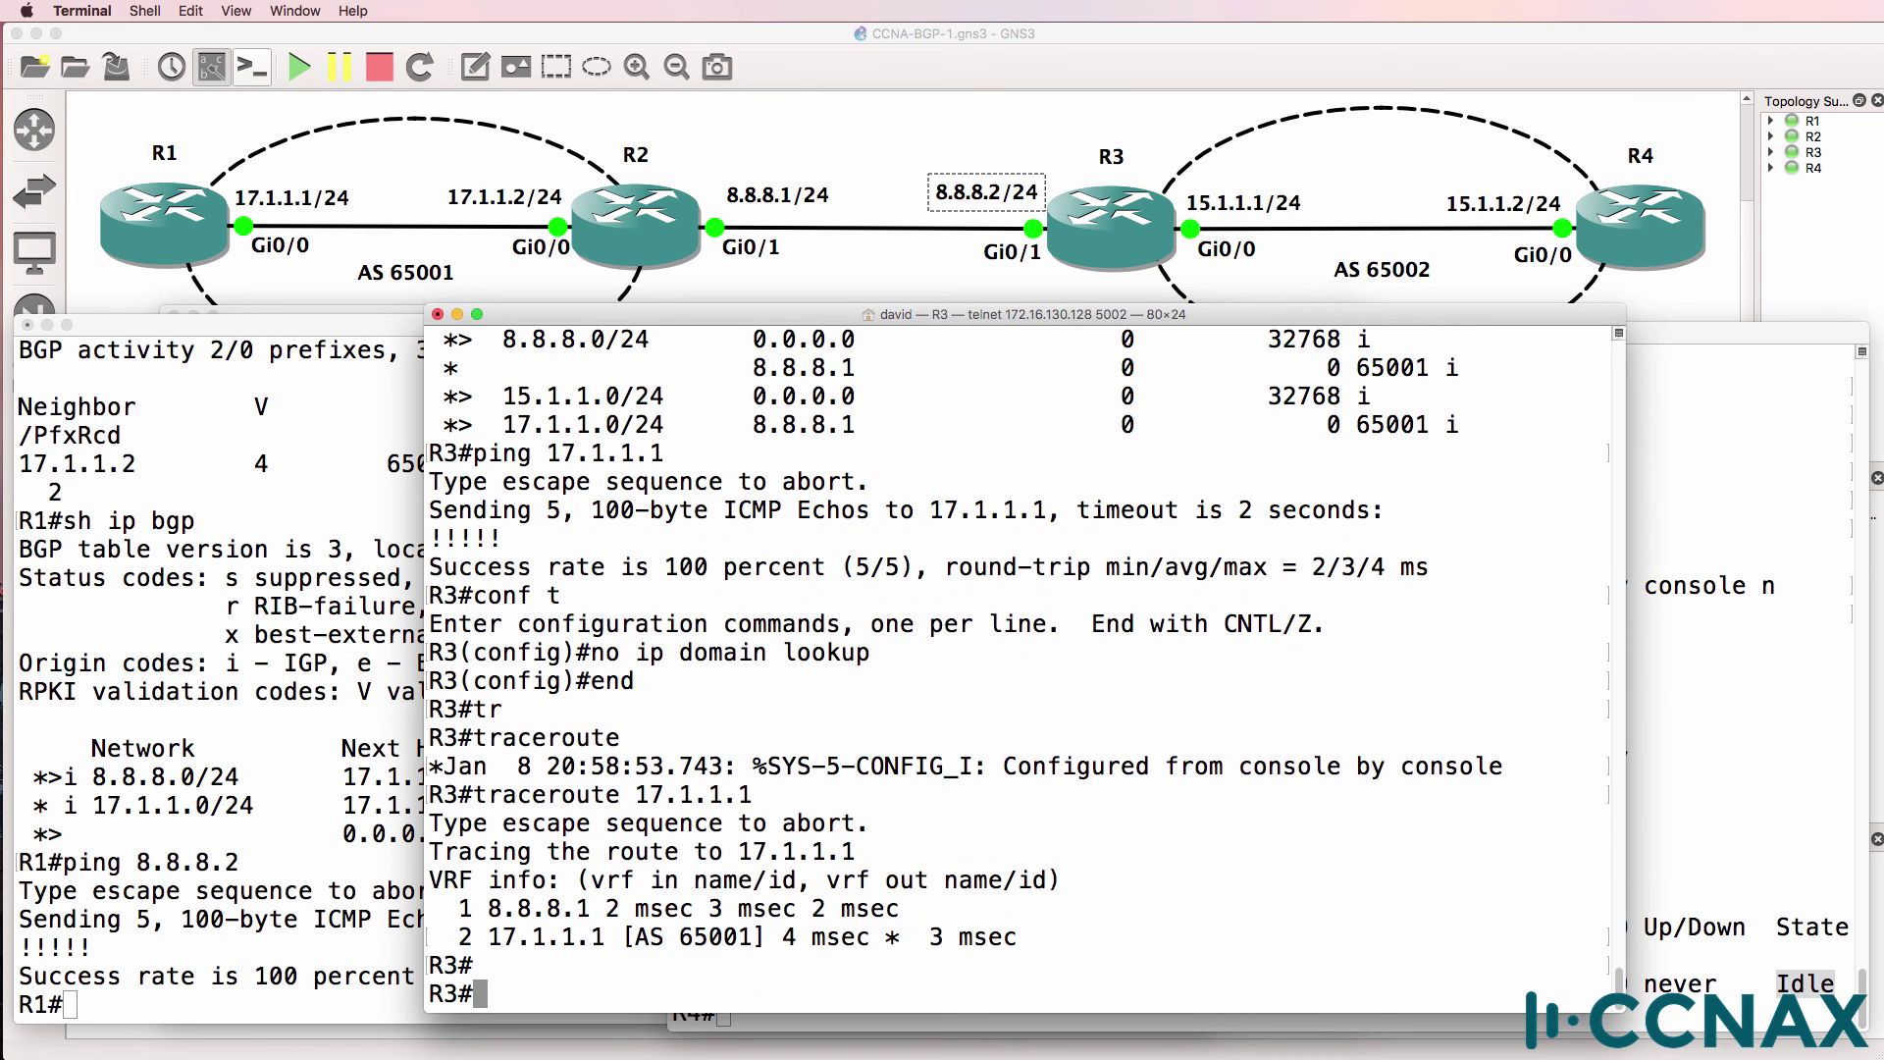
pyautogui.write('sh run | se')
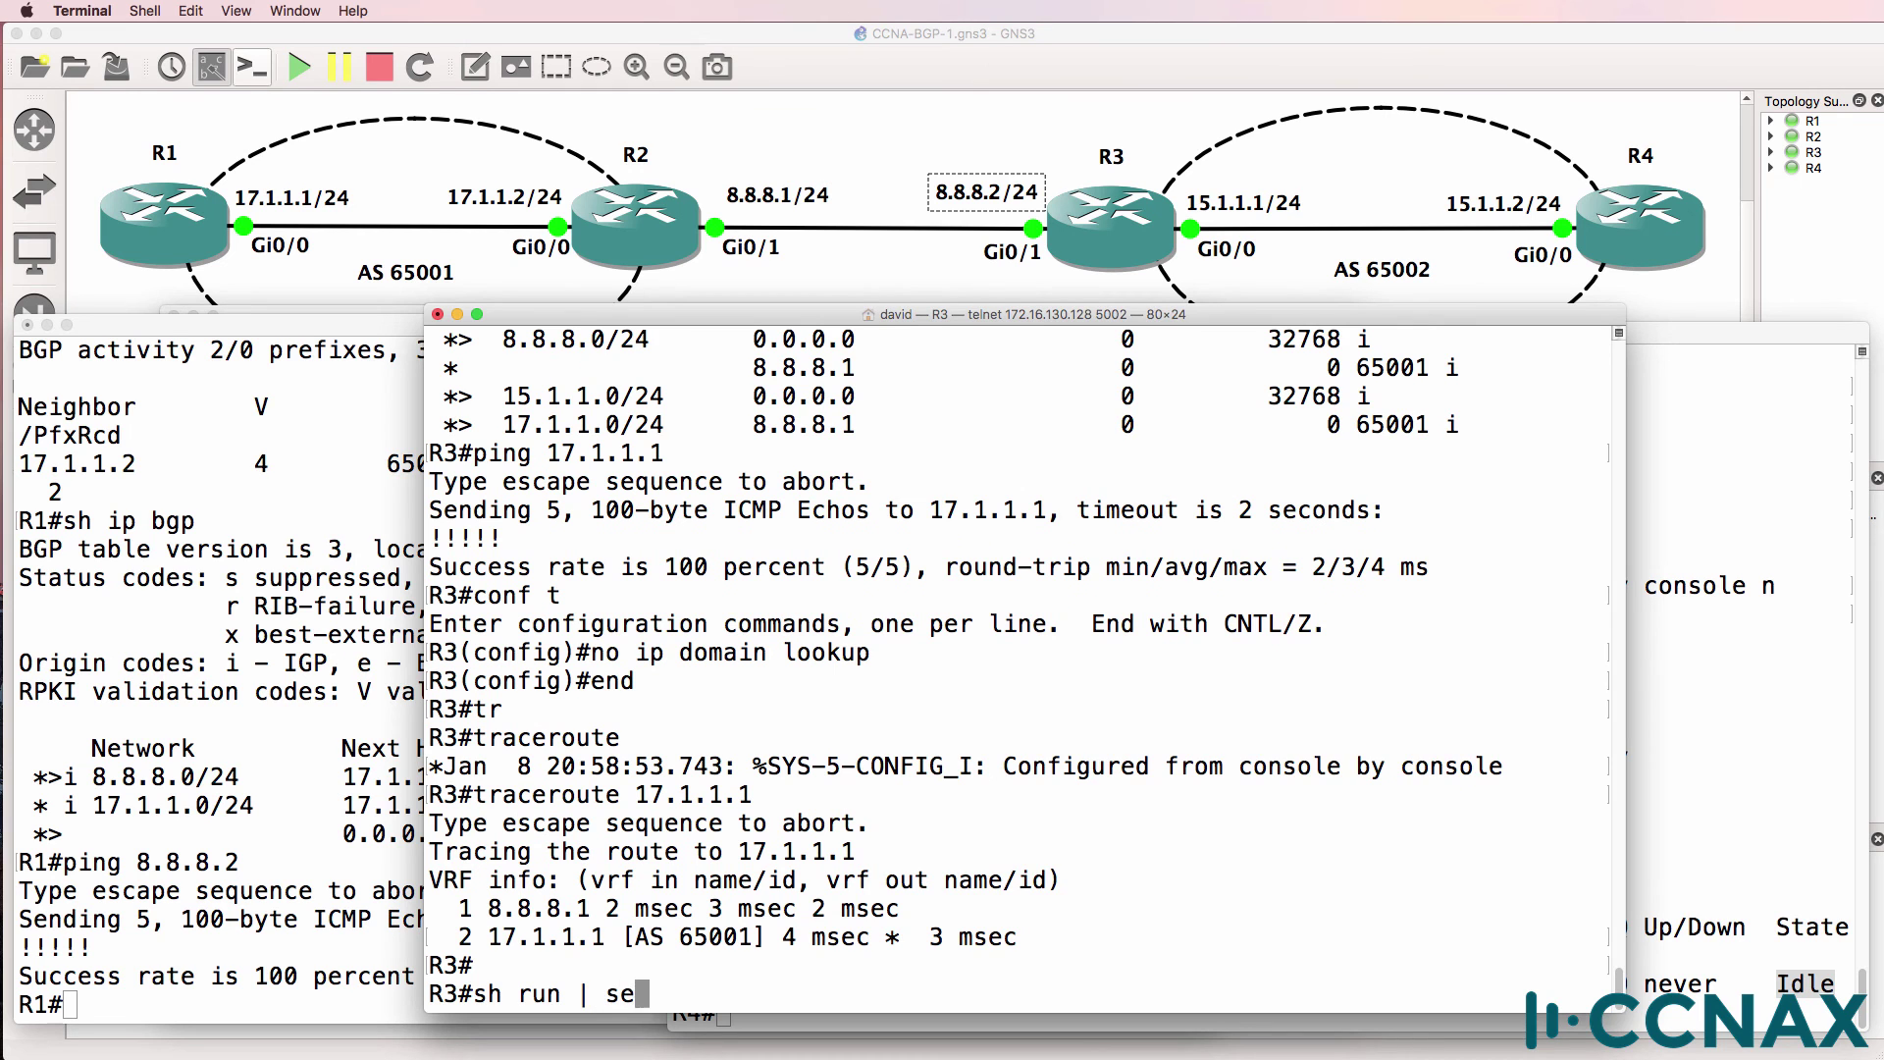
pyautogui.write('c bgp')
pyautogui.press('Return')
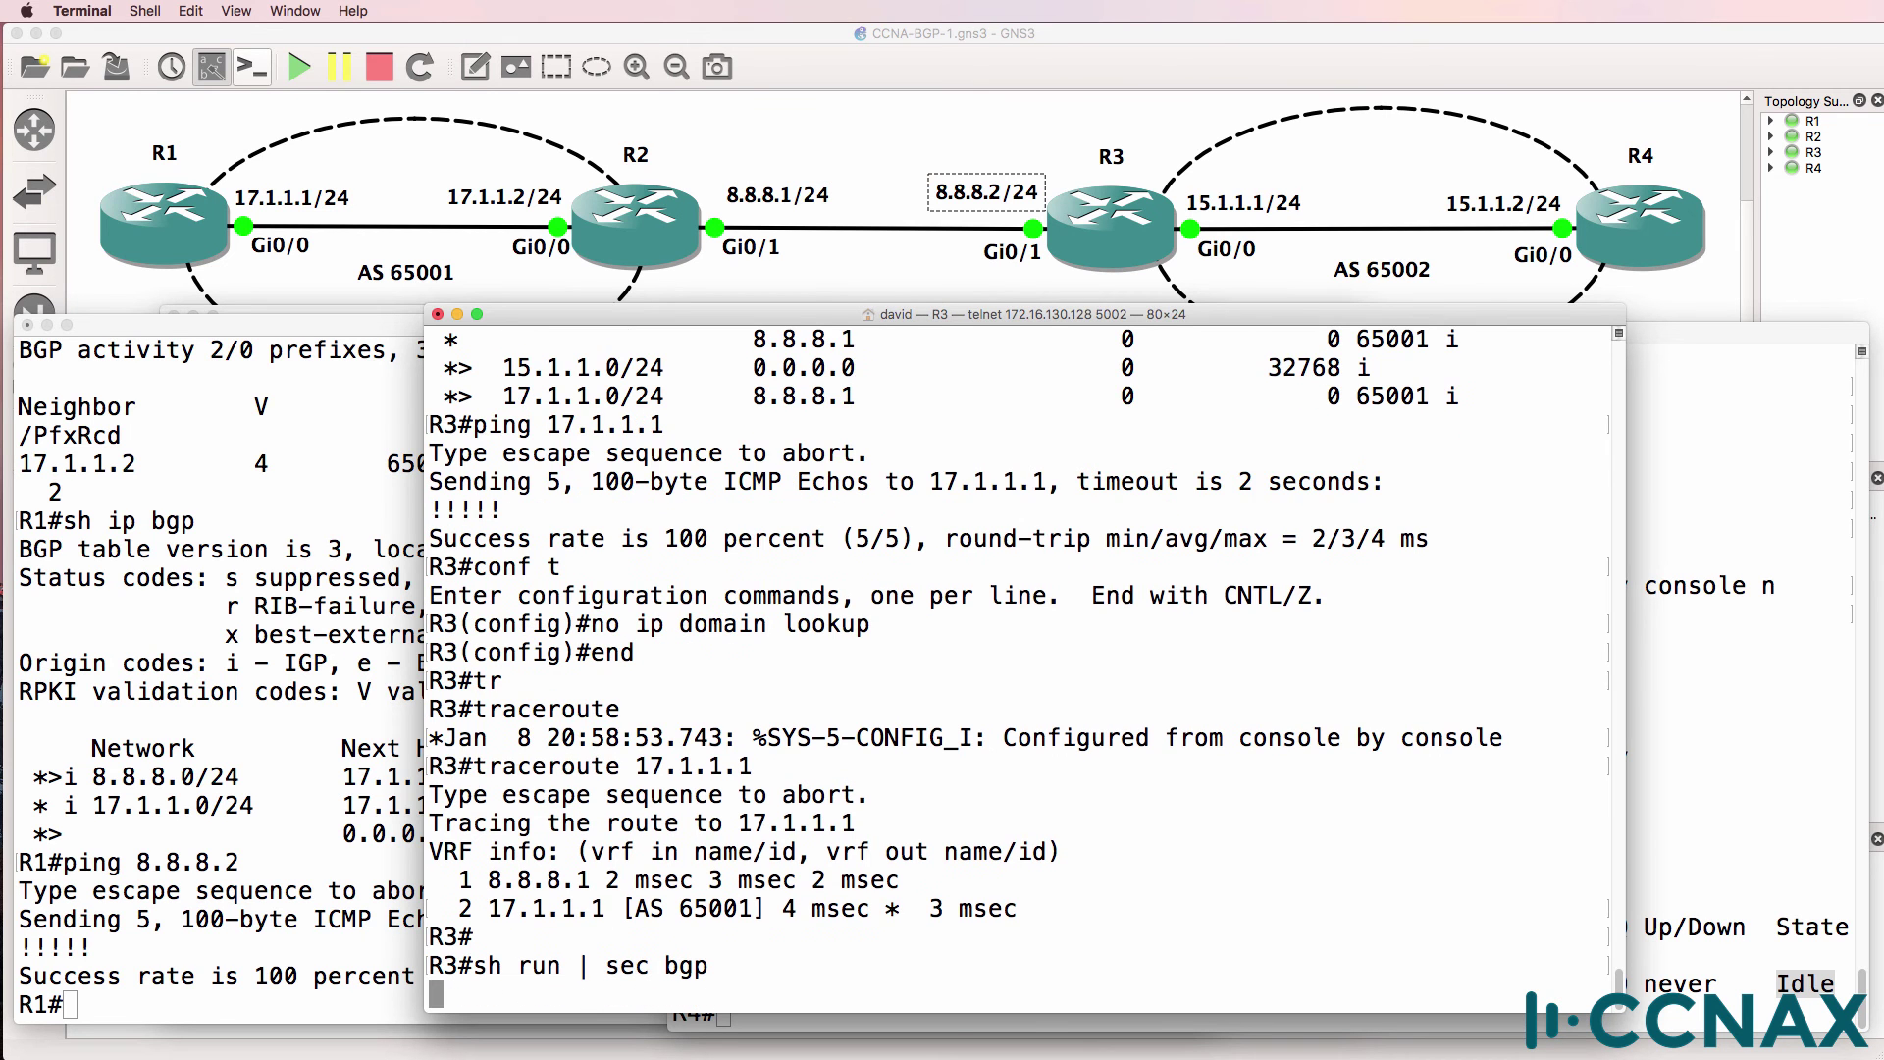
# Step: Under router bgp 65002 on R3, add neighbor 15.1.1.2 remote-as 65002 and exit
pyautogui.write('conf t')
pyautogui.press('Return')
pyautogui.write('router bgp 65002')
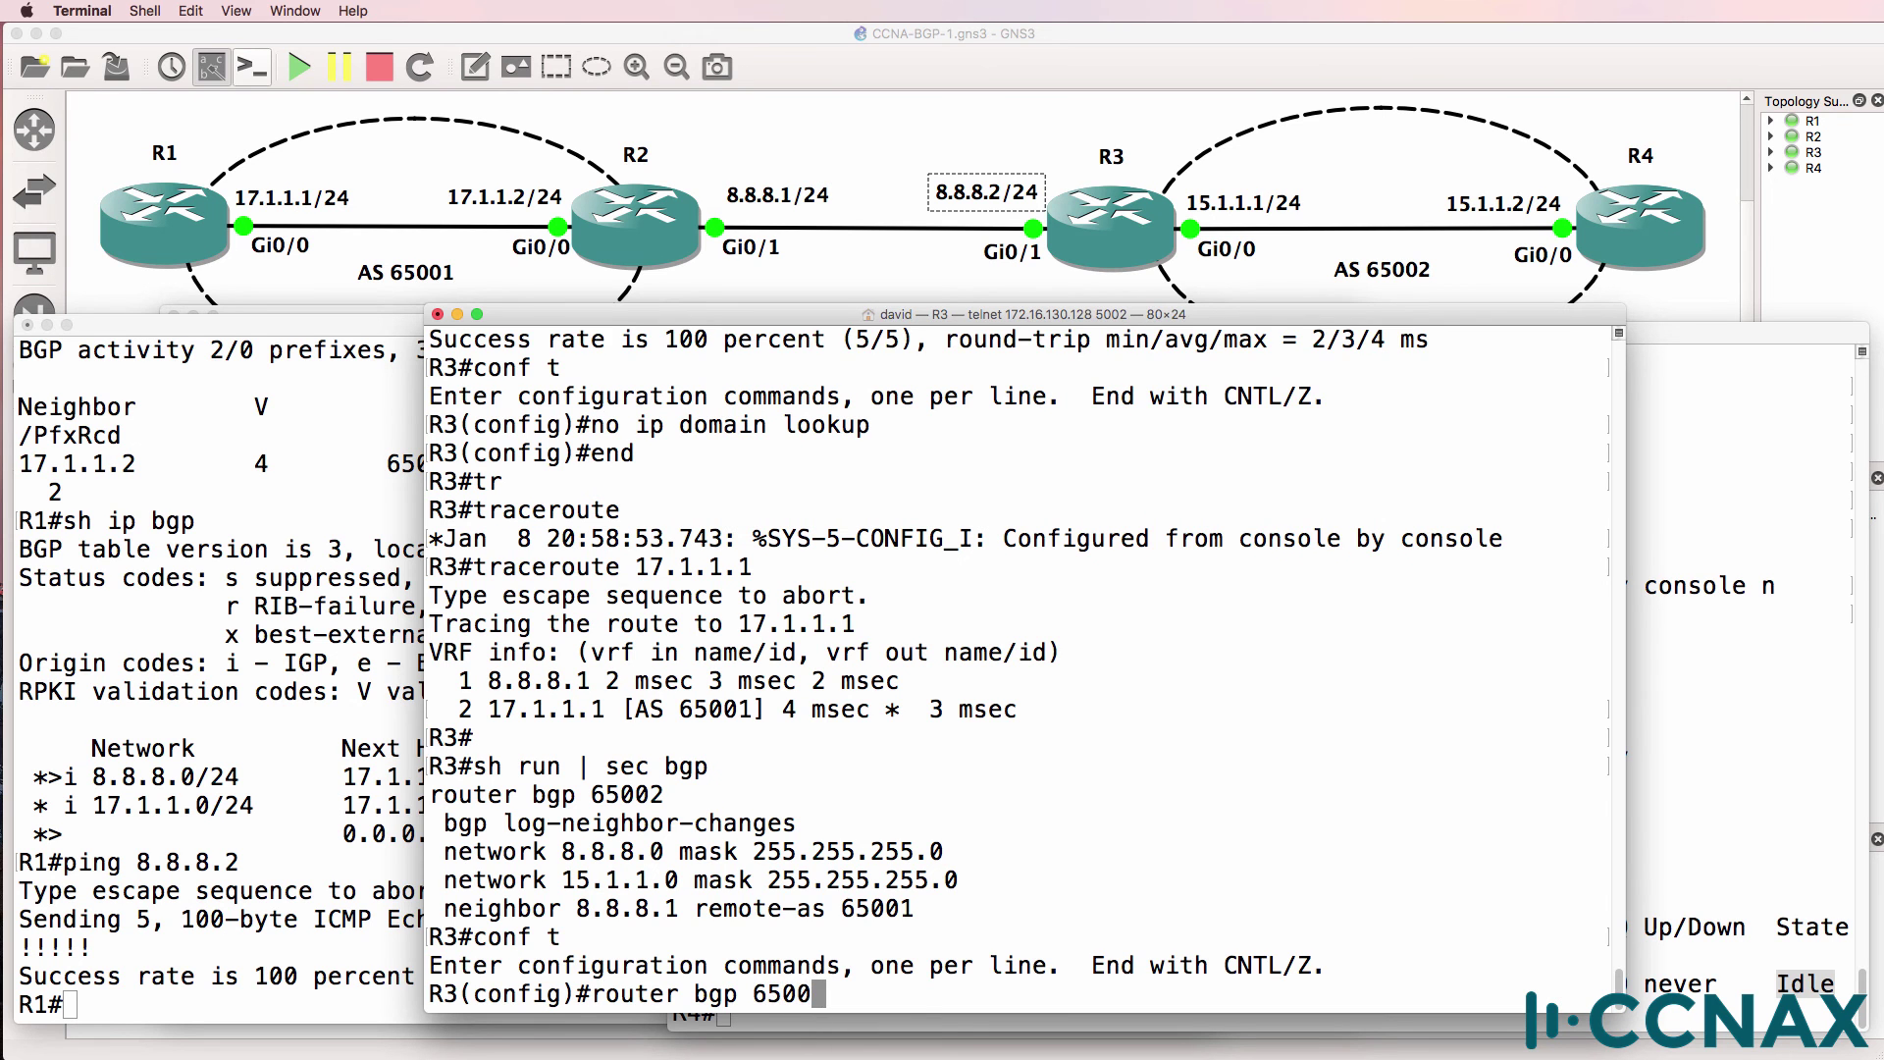
pyautogui.press('Return')
pyautogui.write('nei')
pyautogui.press('Tab')
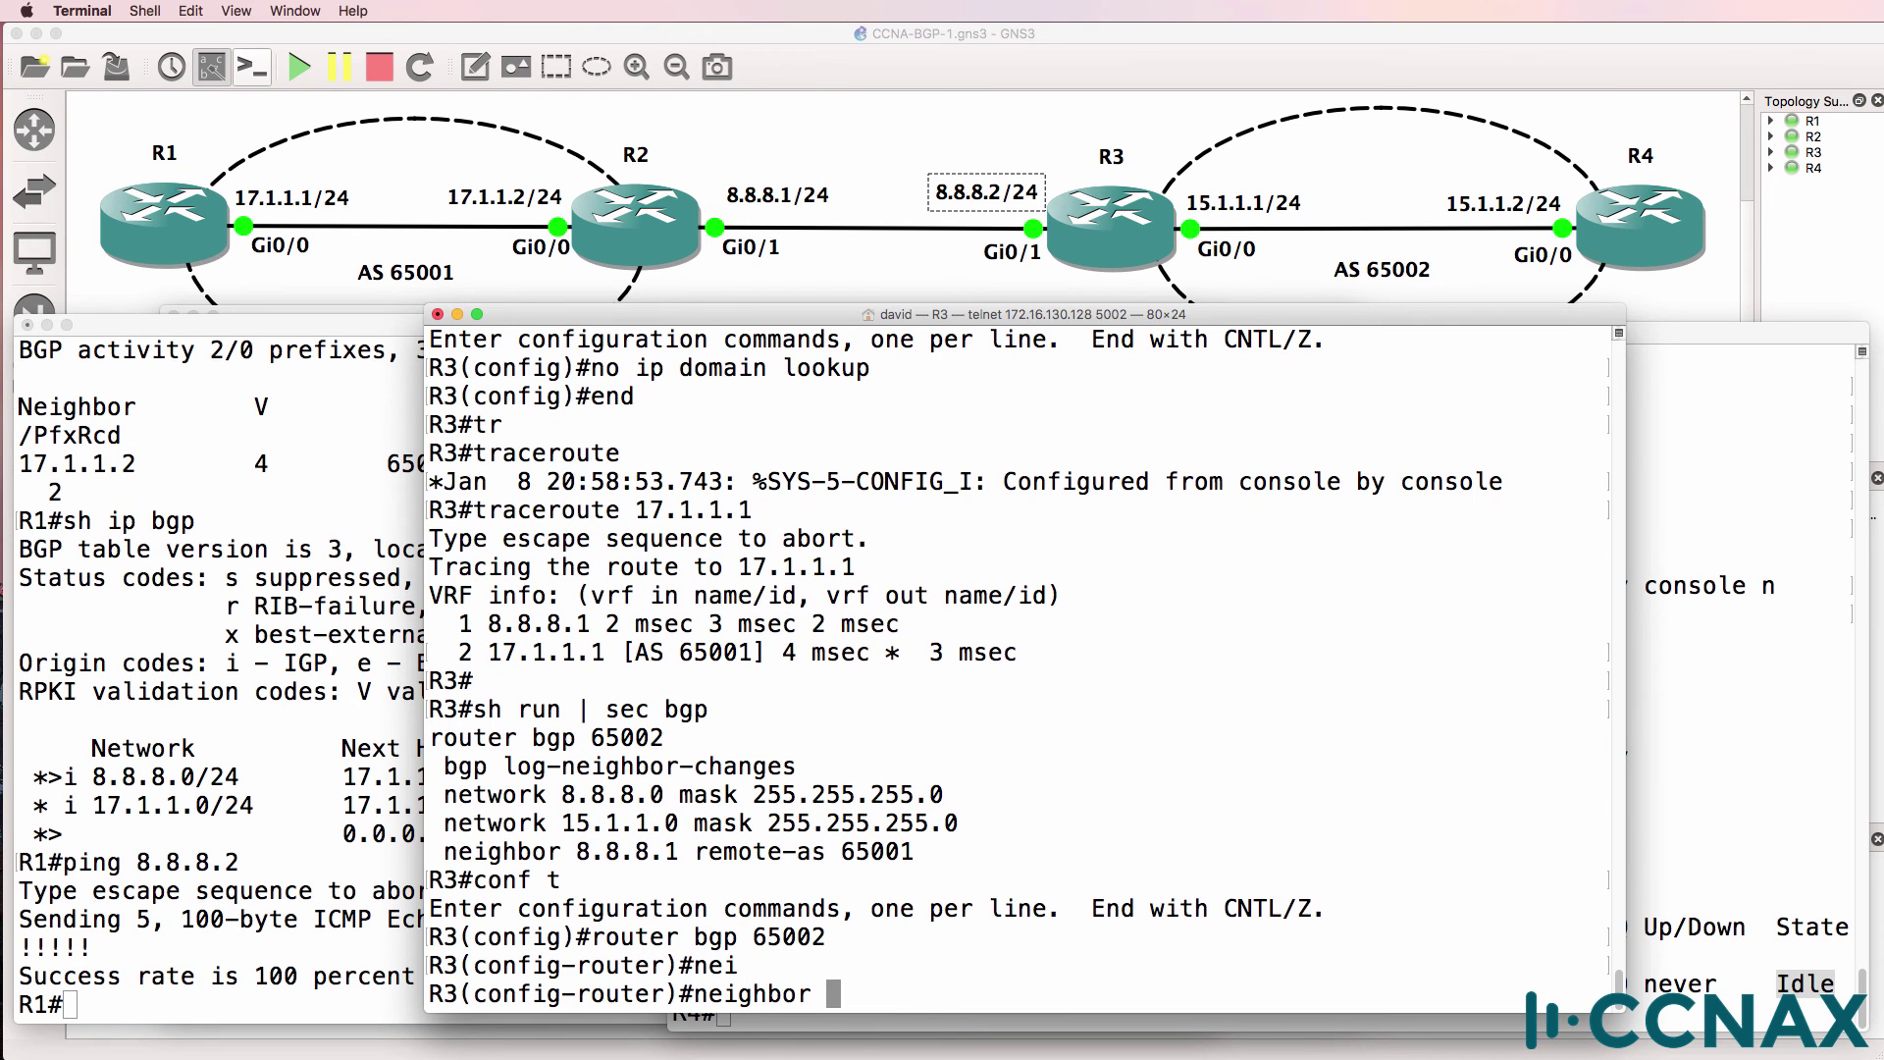
pyautogui.write('15.1.1.2 remot')
pyautogui.press('Tab')
pyautogui.write('65002')
pyautogui.press('Return')
pyautogui.write('end')
pyautogui.press('Return')
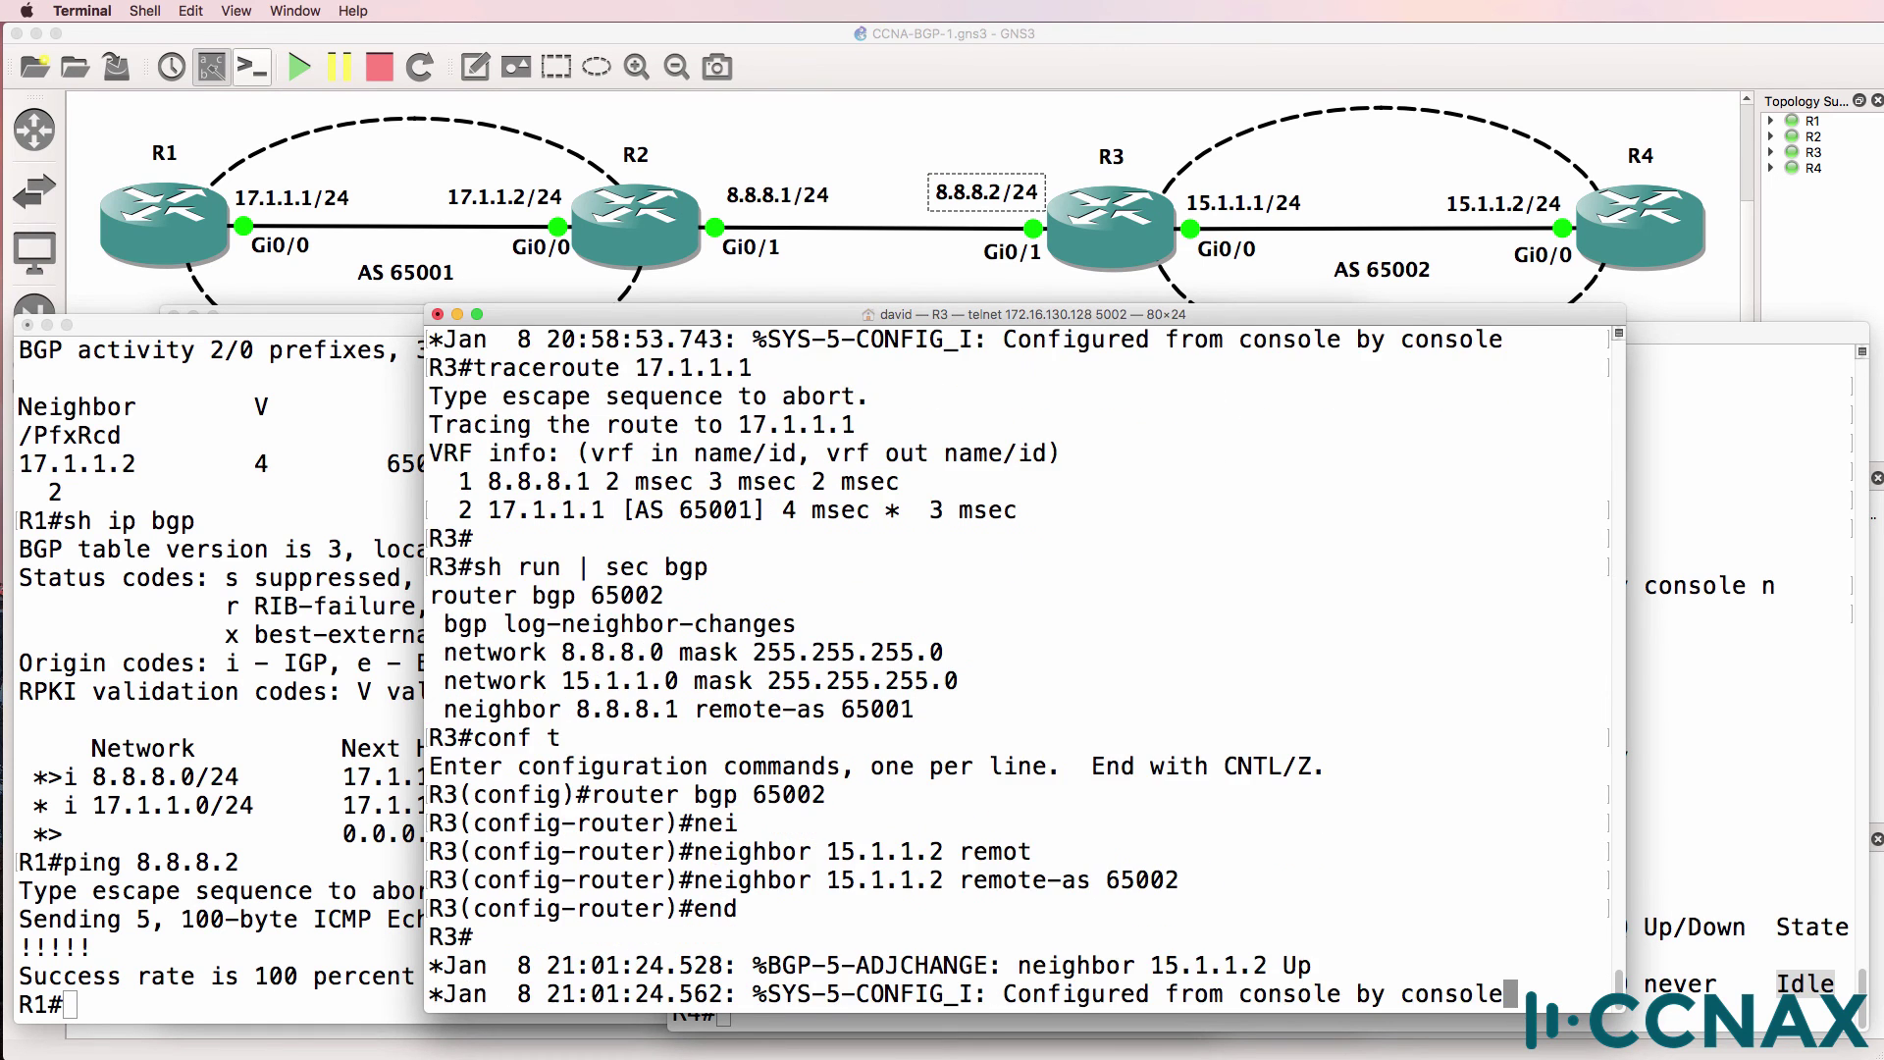
pyautogui.press('Return')
pyautogui.press('Return')
pyautogui.press('Return')
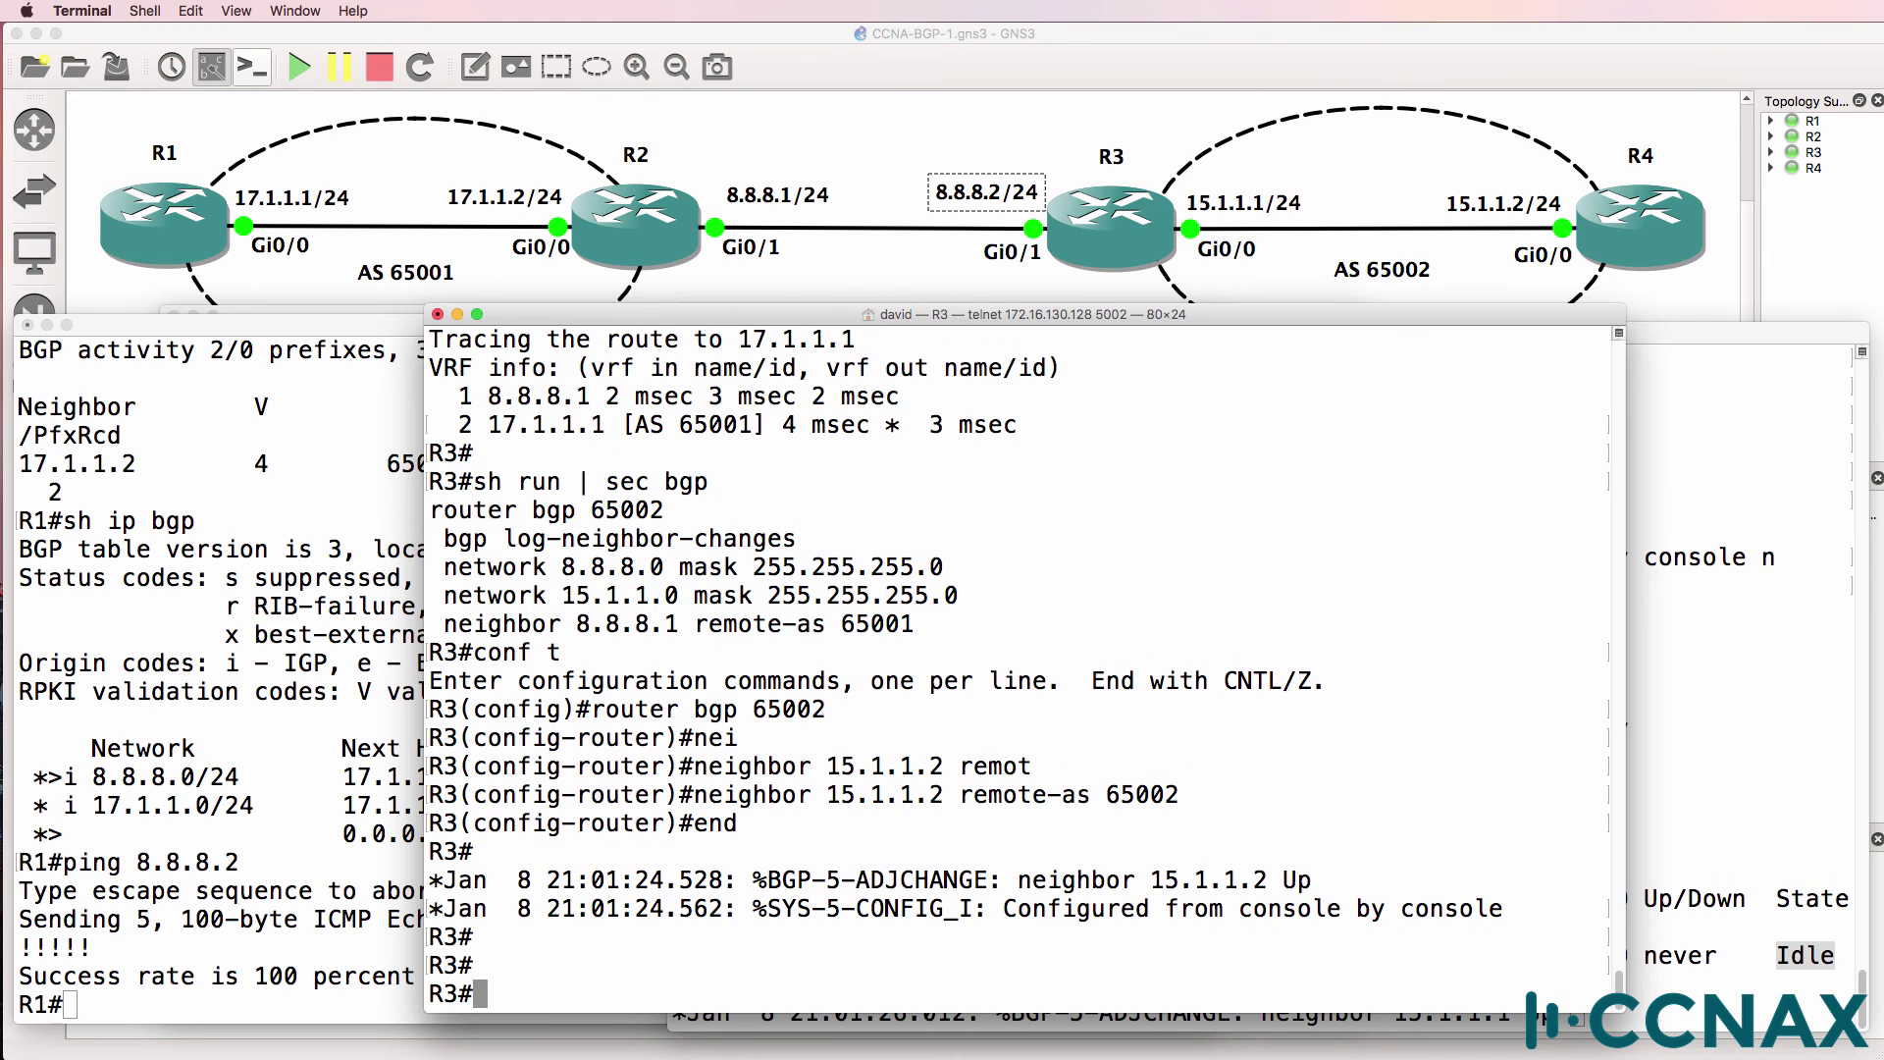
# Step: Confirm R4's BGP routes to 8.8.8.0 and 17.1.1.0, then ping 17.1.1.1 successfully
pyautogui.click(1727, 706)
pyautogui.press('Return')
pyautogui.press('Return')
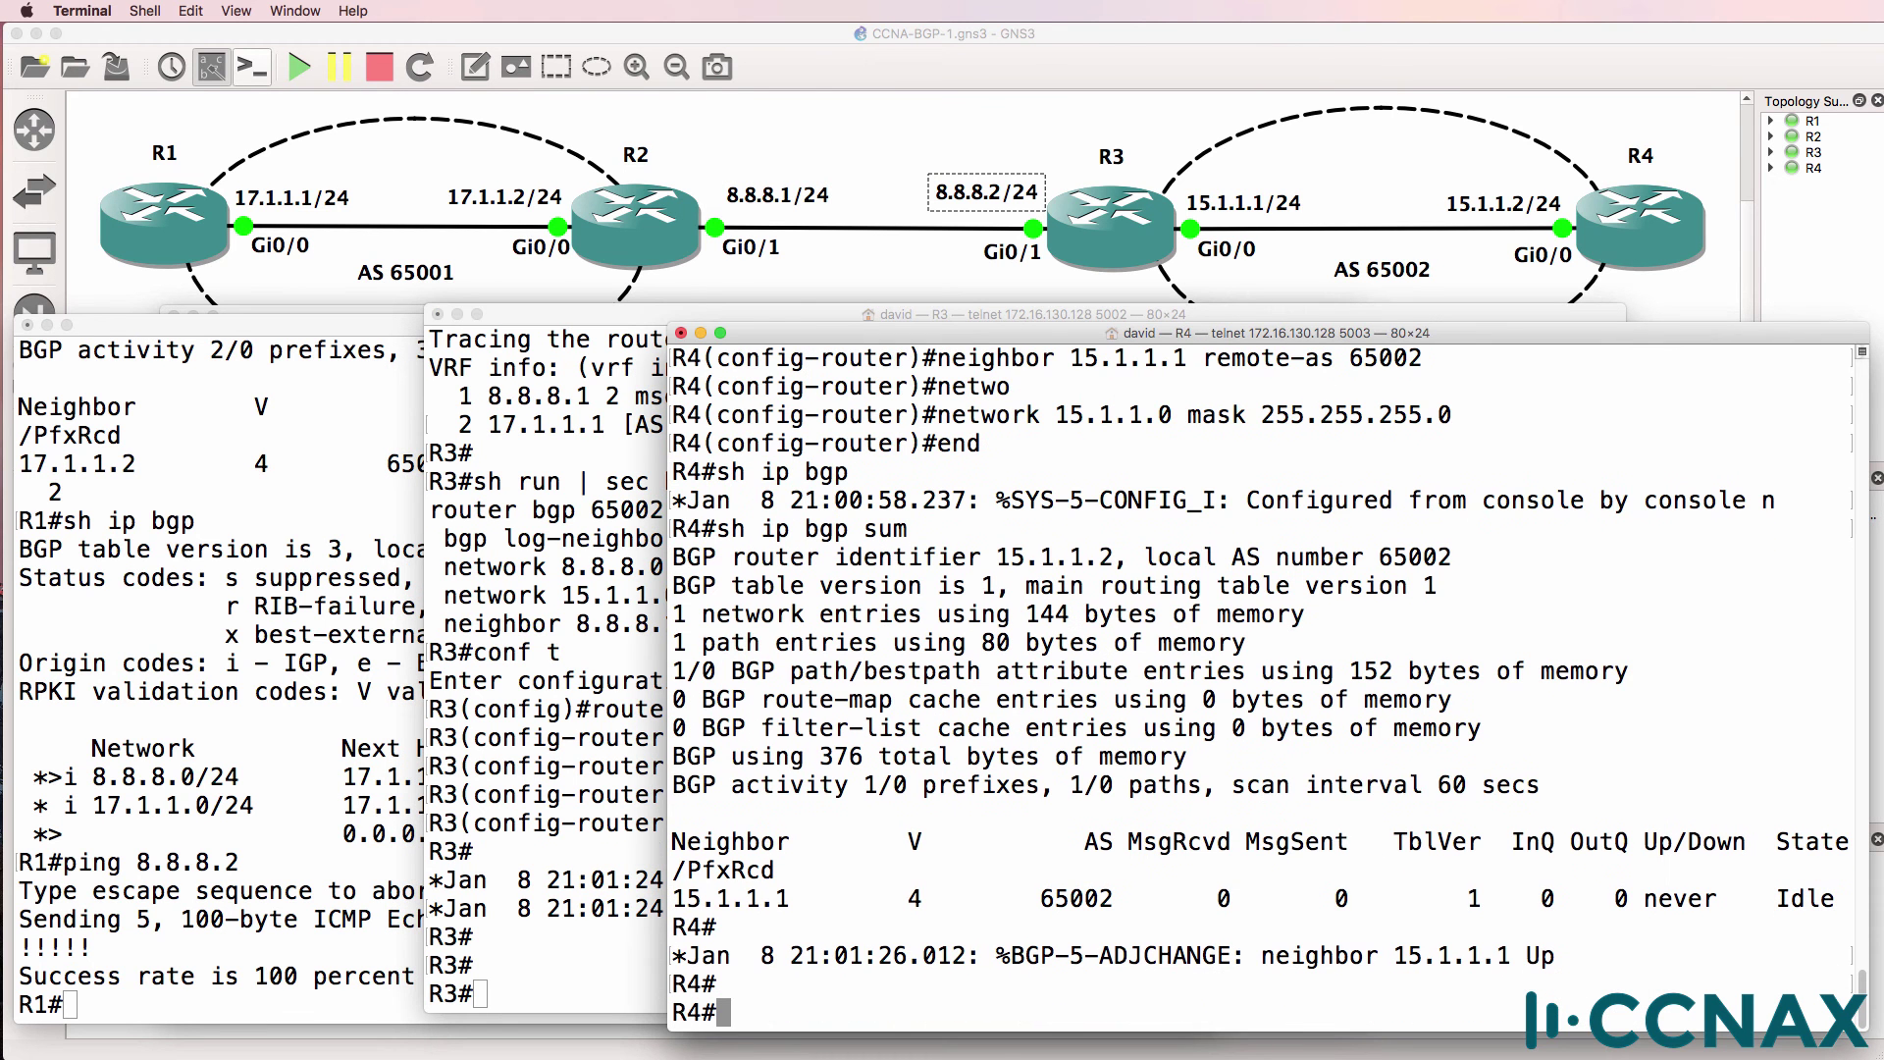
pyautogui.write('sh ip bgp')
pyautogui.press('Return')
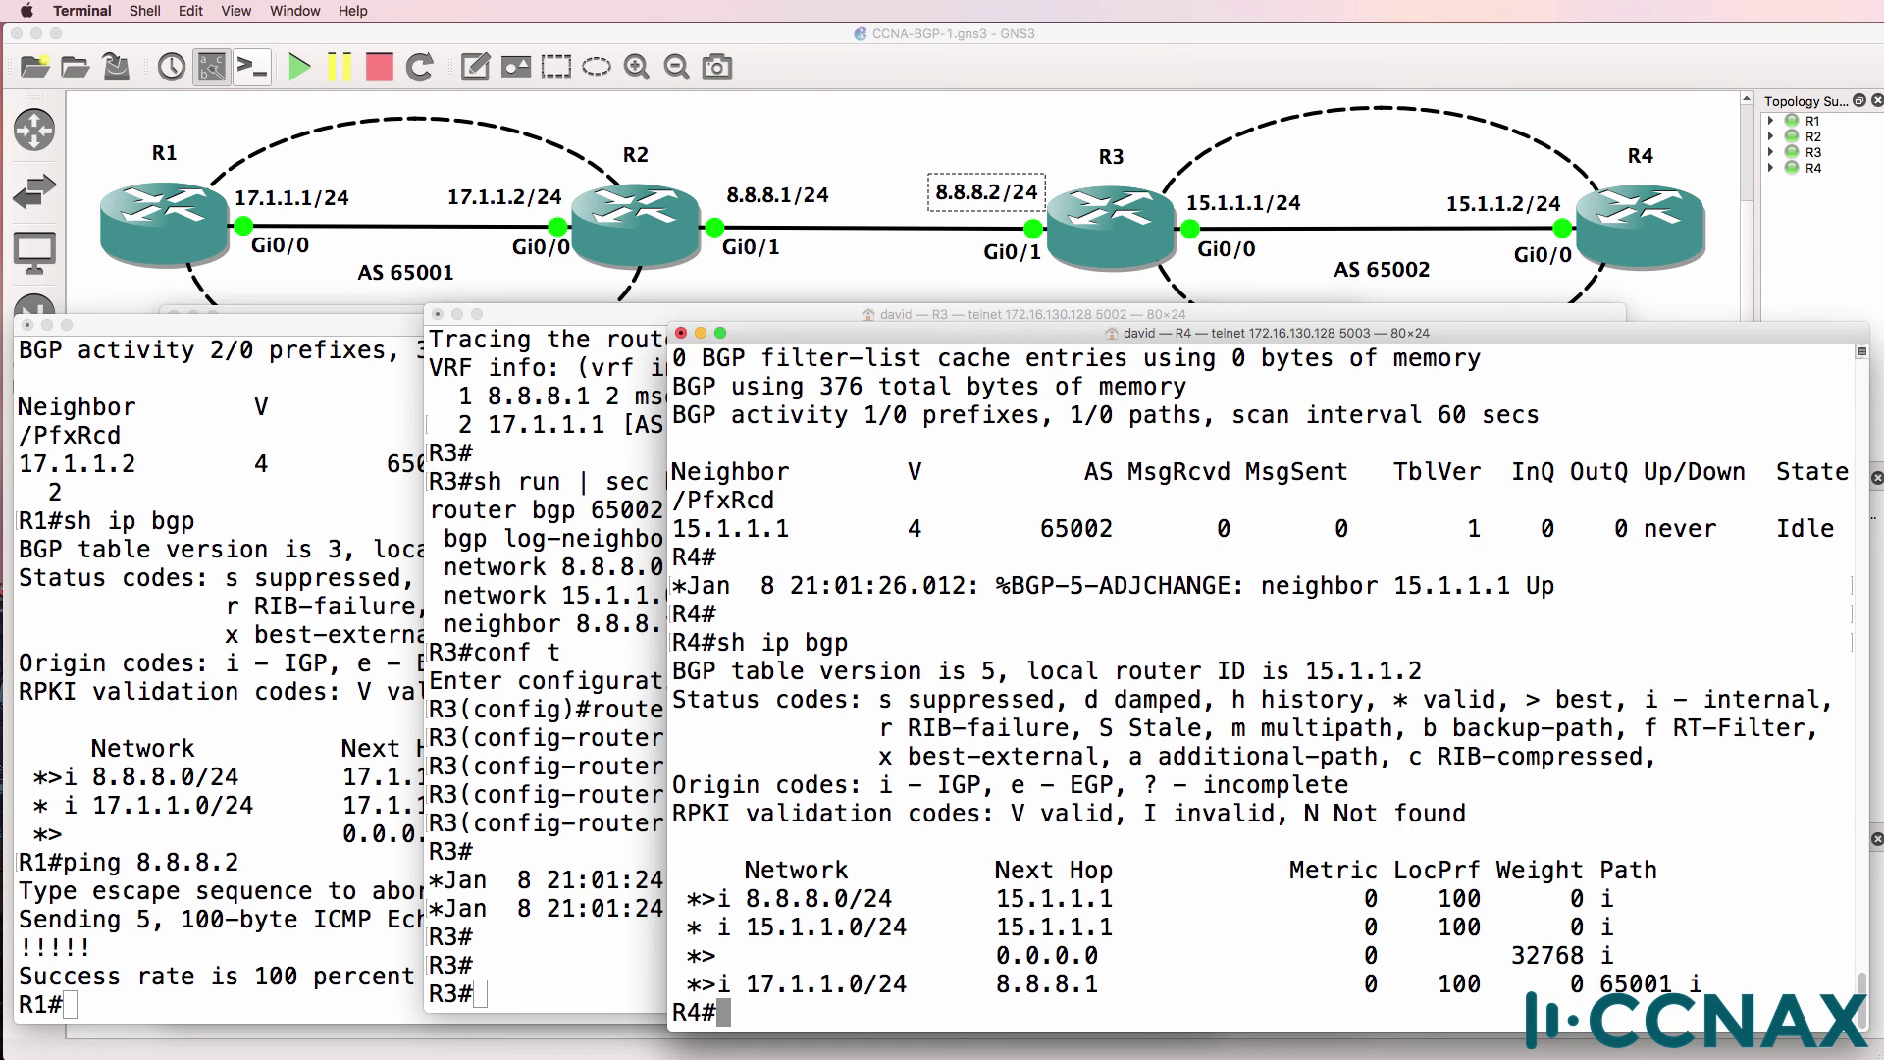
pyautogui.write('sh ip route')
pyautogui.press('Return')
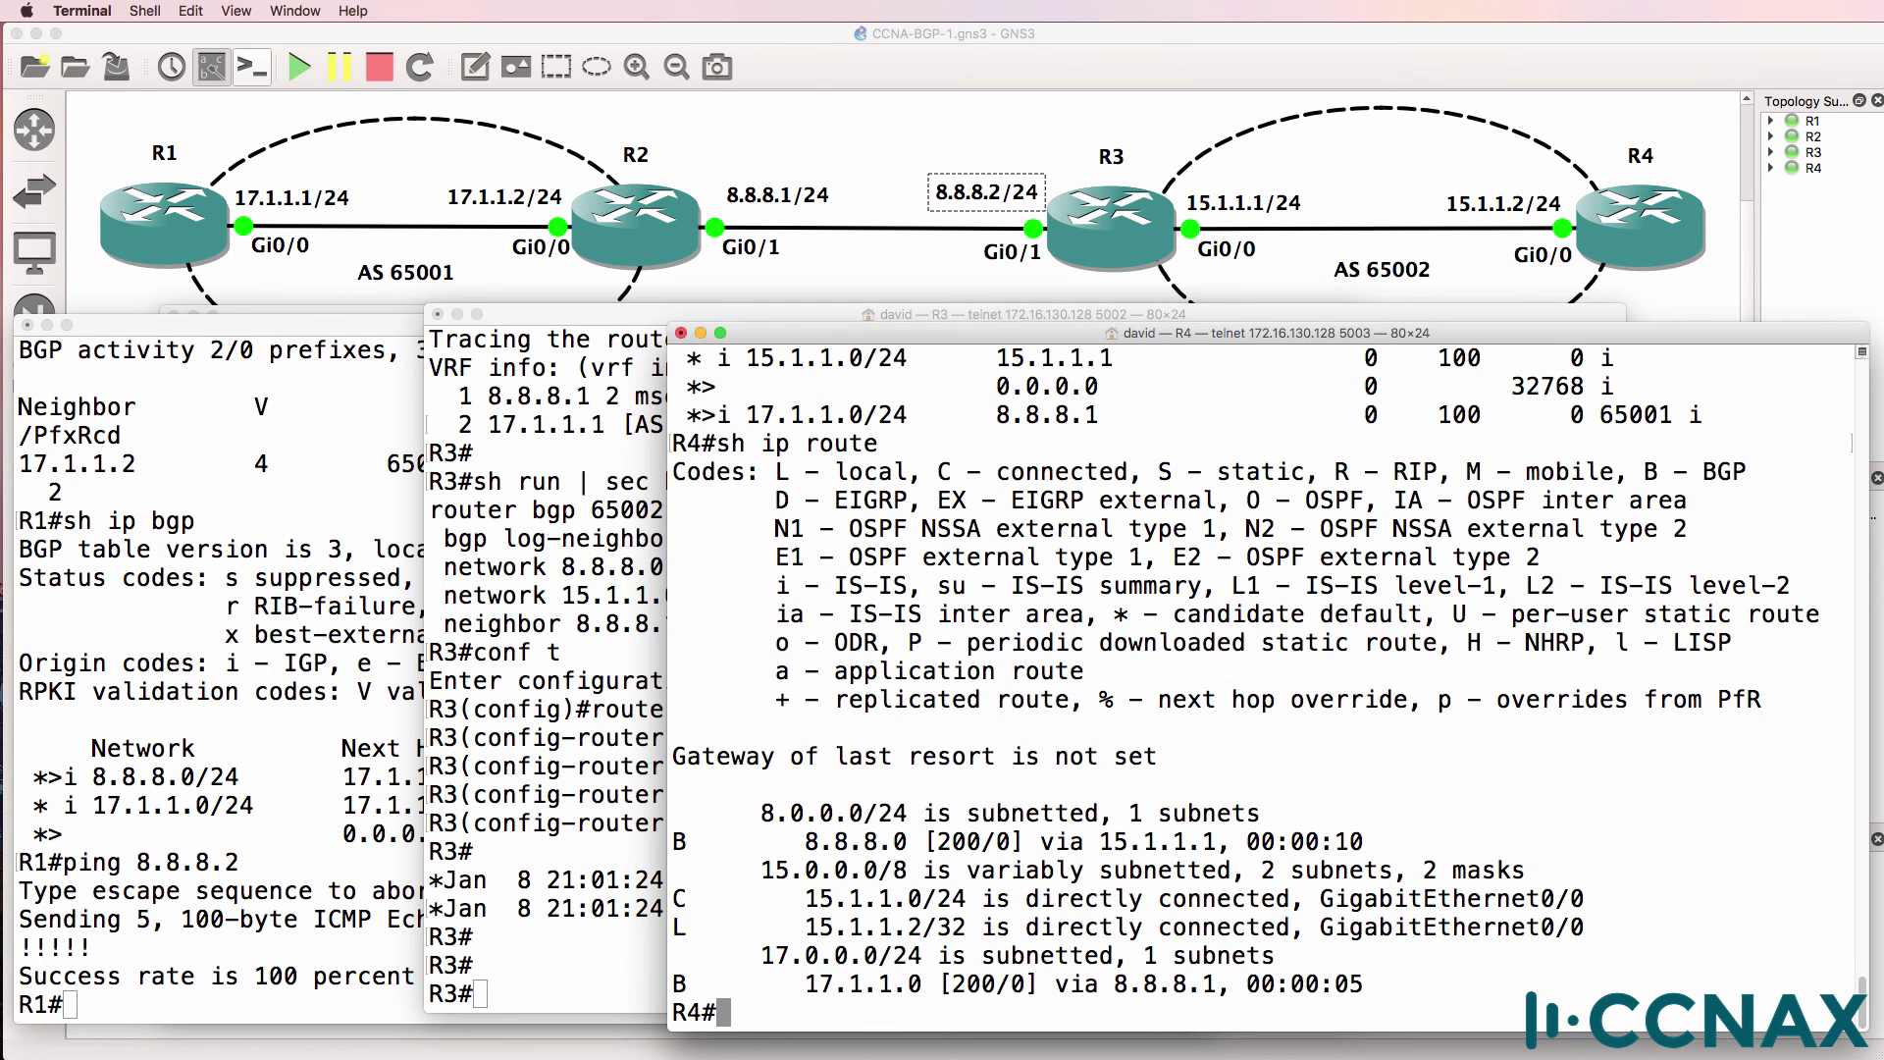
pyautogui.moveTo(677, 842); pyautogui.dragTo(1718, 842)
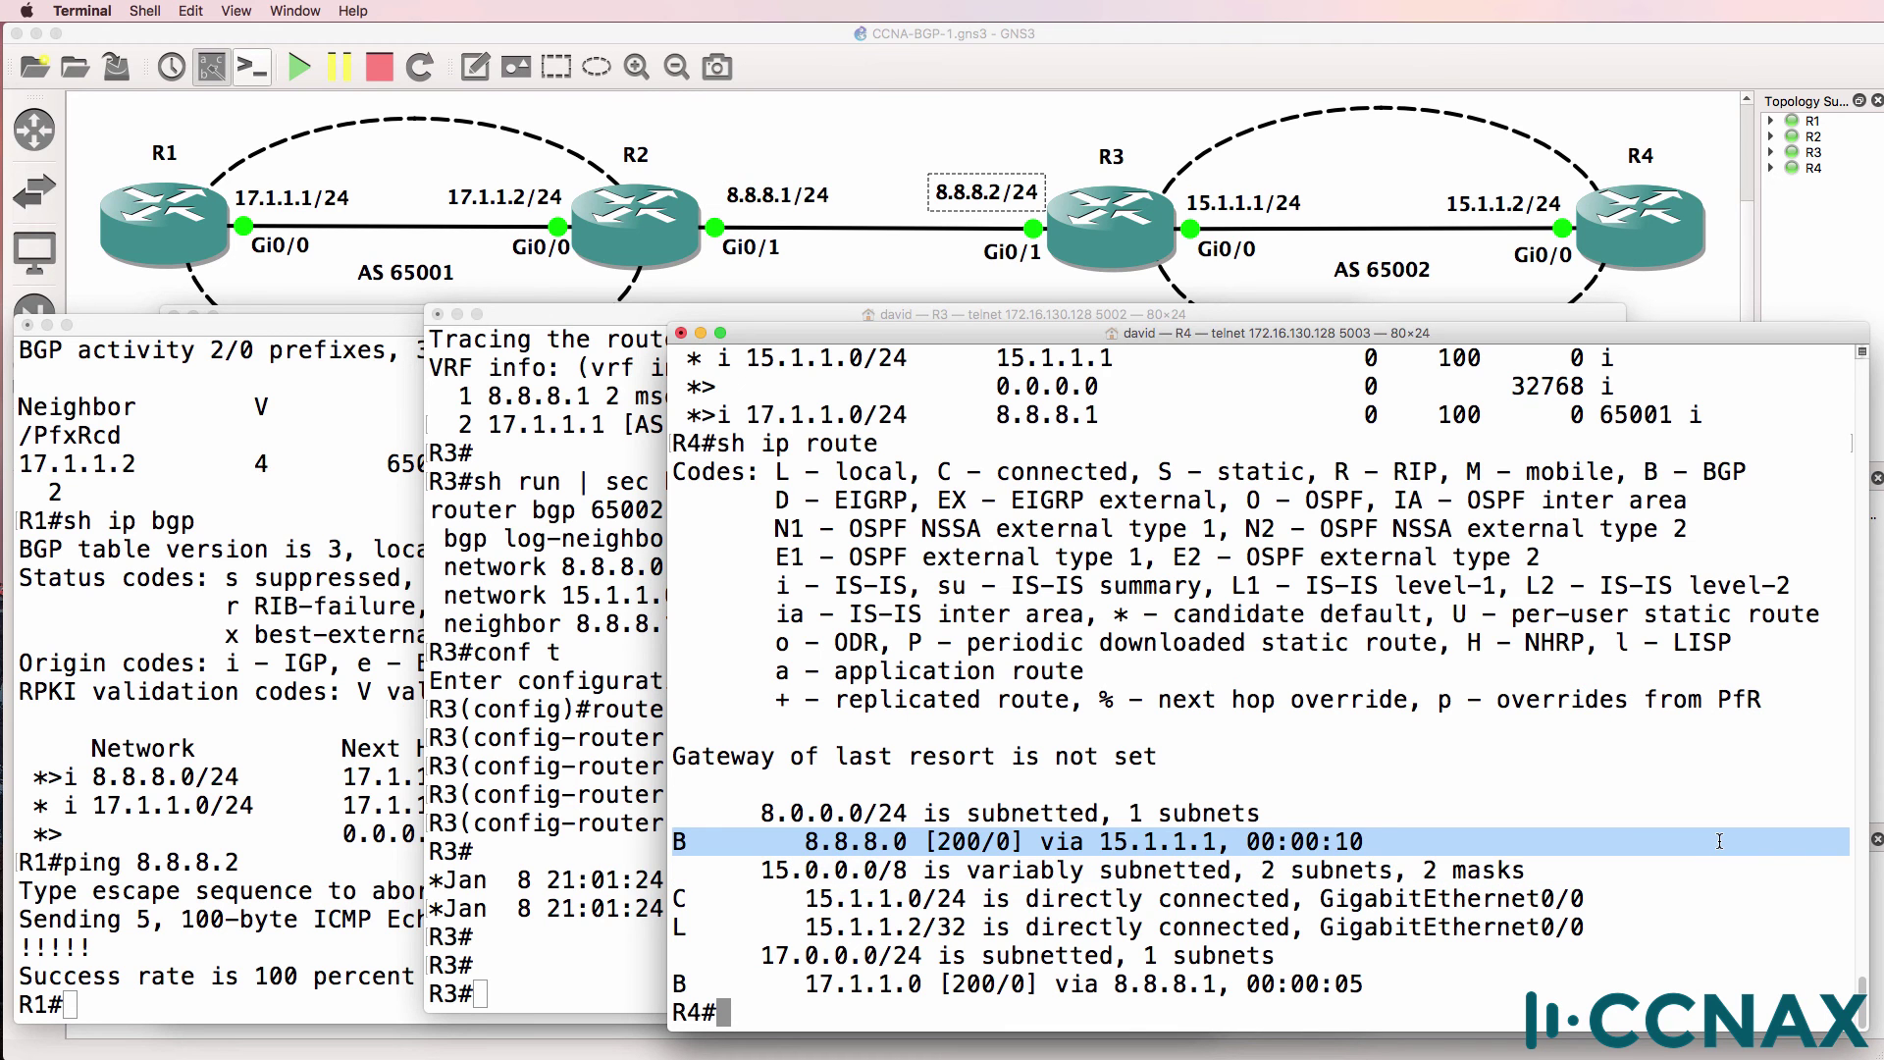
pyautogui.moveTo(674, 984); pyautogui.dragTo(1434, 984)
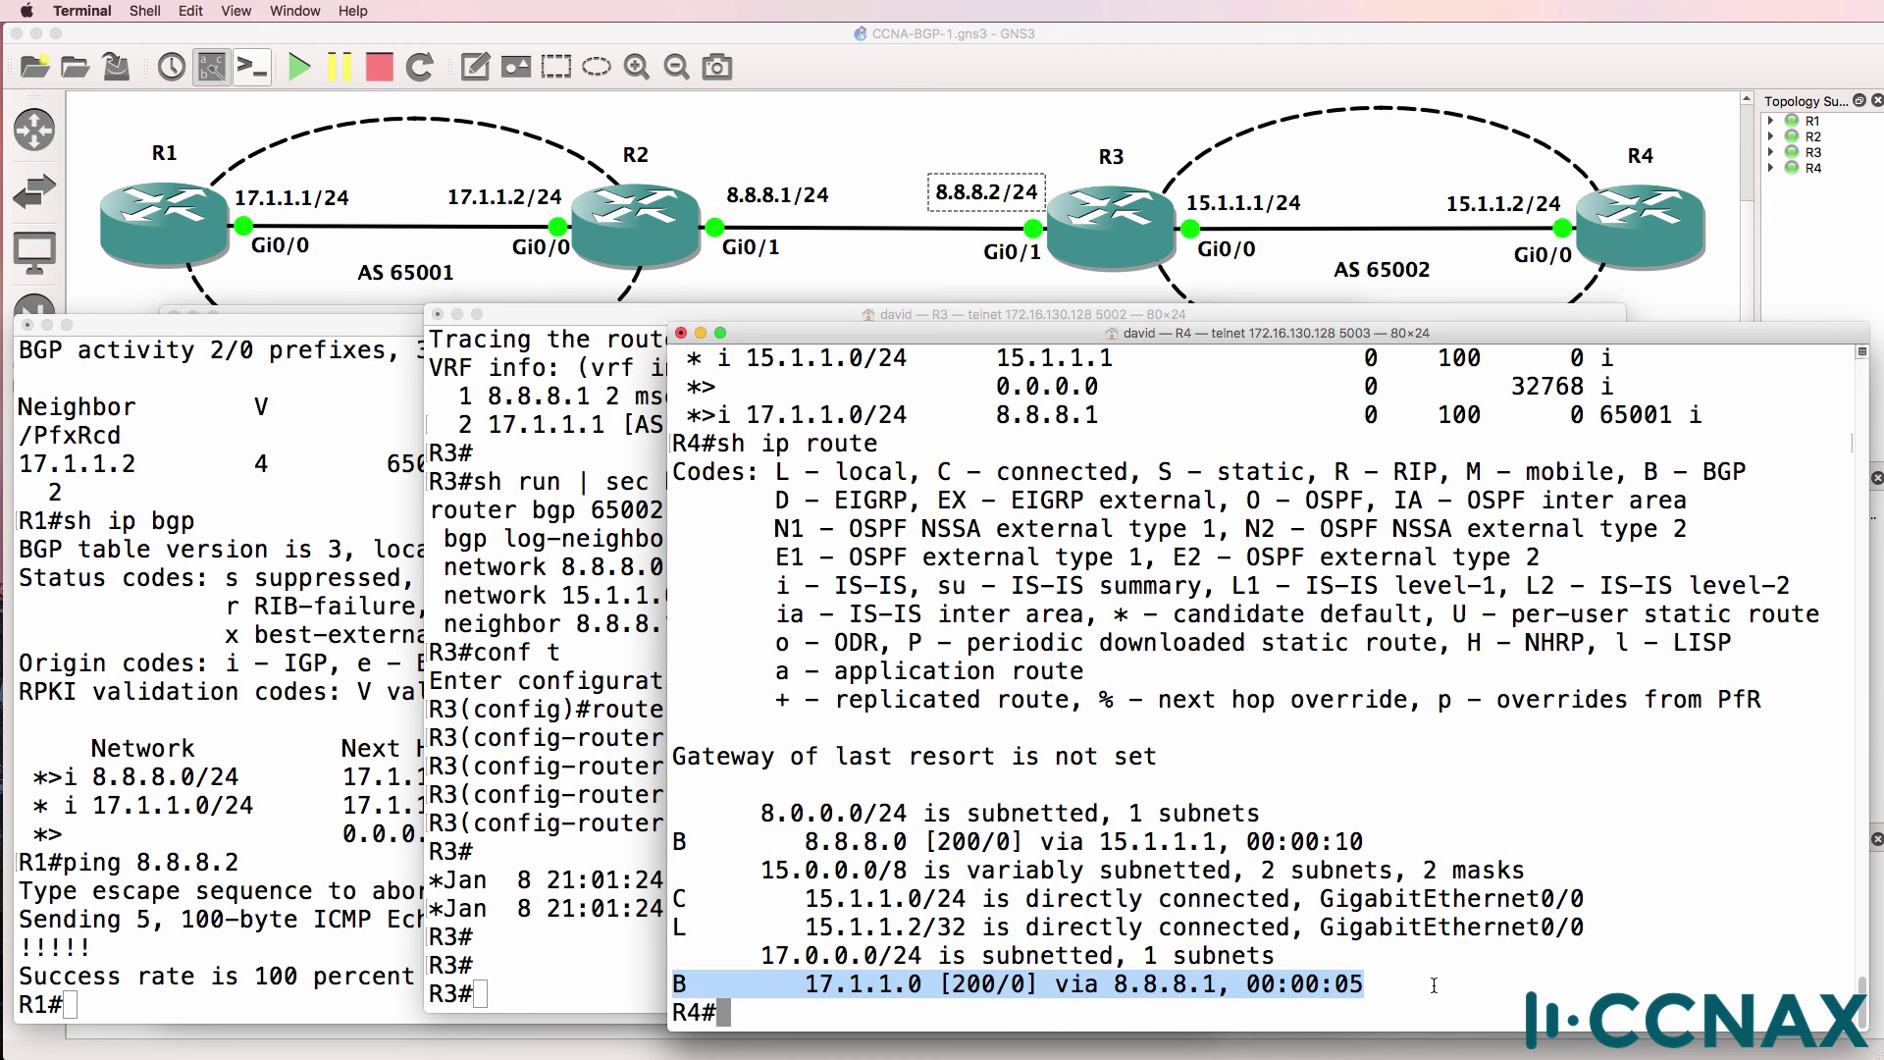
pyautogui.write('ping ')
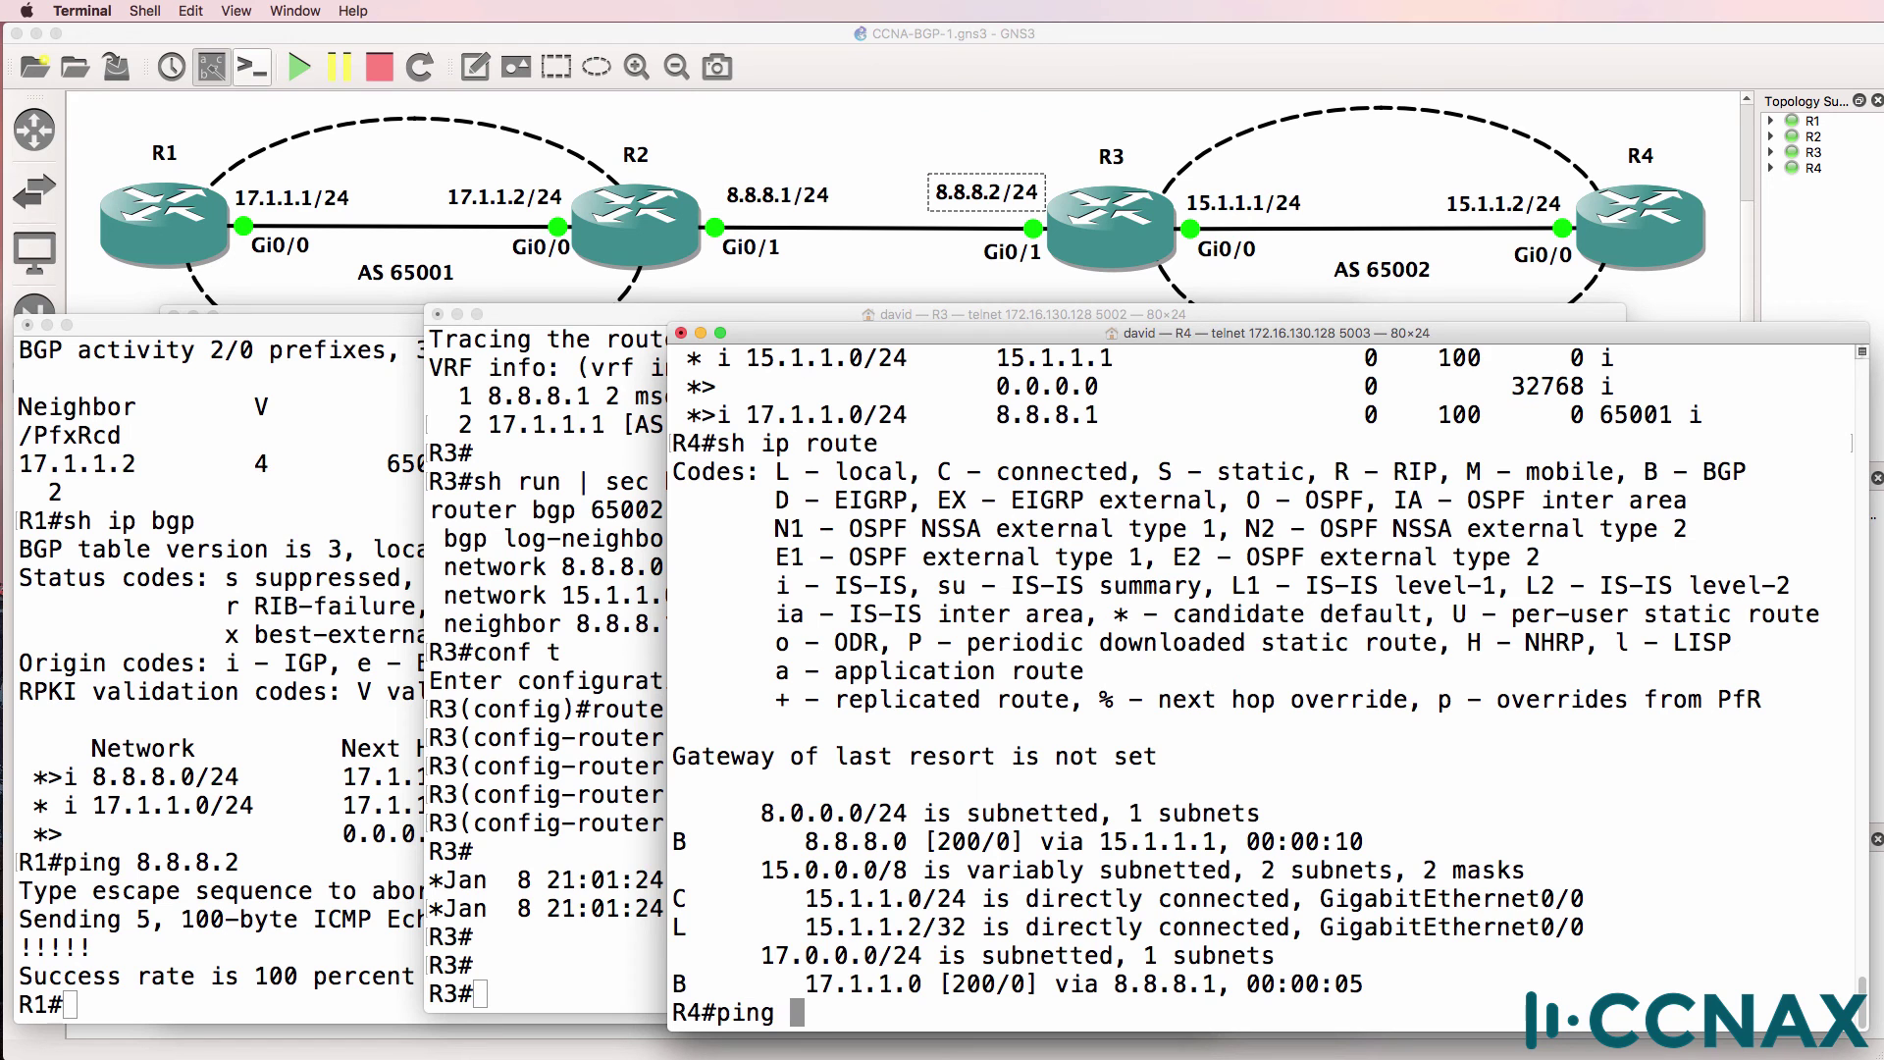
pyautogui.write('17.1.1.1')
pyautogui.press('Return')
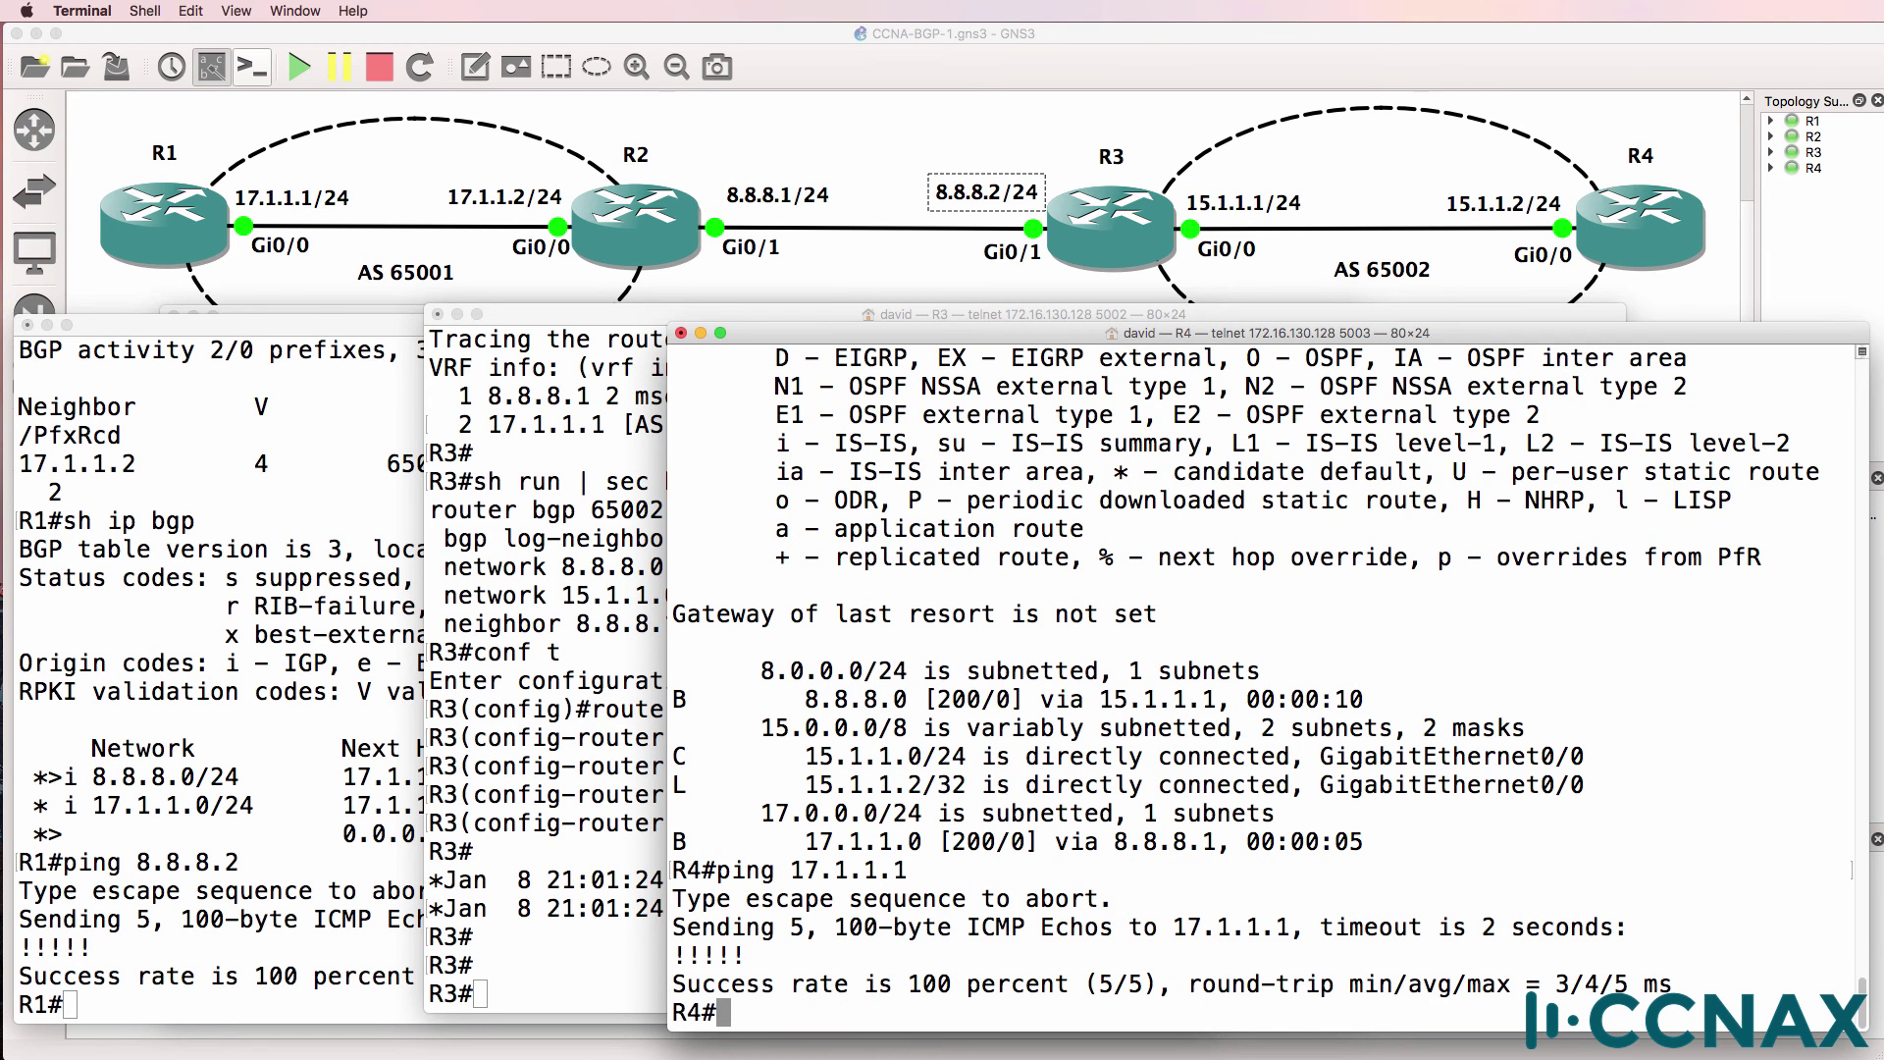
# Step: List R4's TCP sessions and point out the established 15.1.1.2-to-15.1.1.1 port 179 connection
pyautogui.write('sh tcp brief')
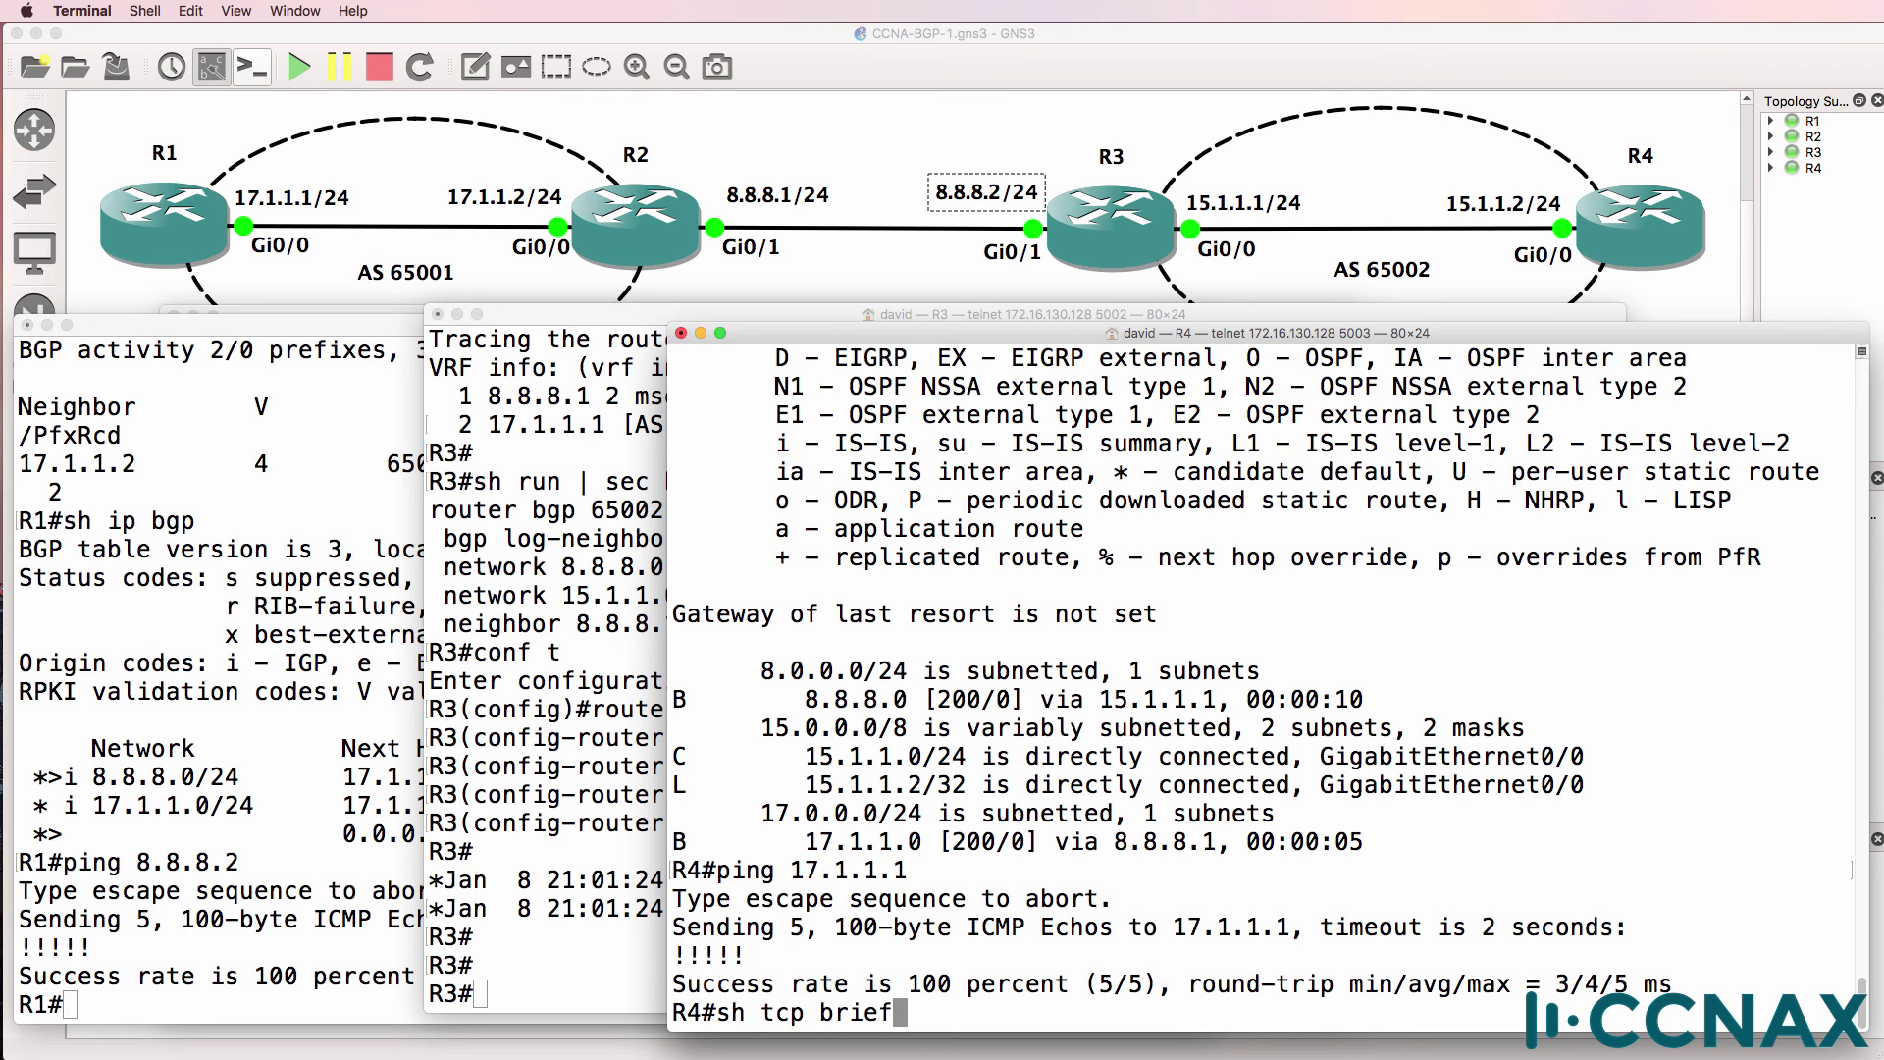
pyautogui.press('Return')
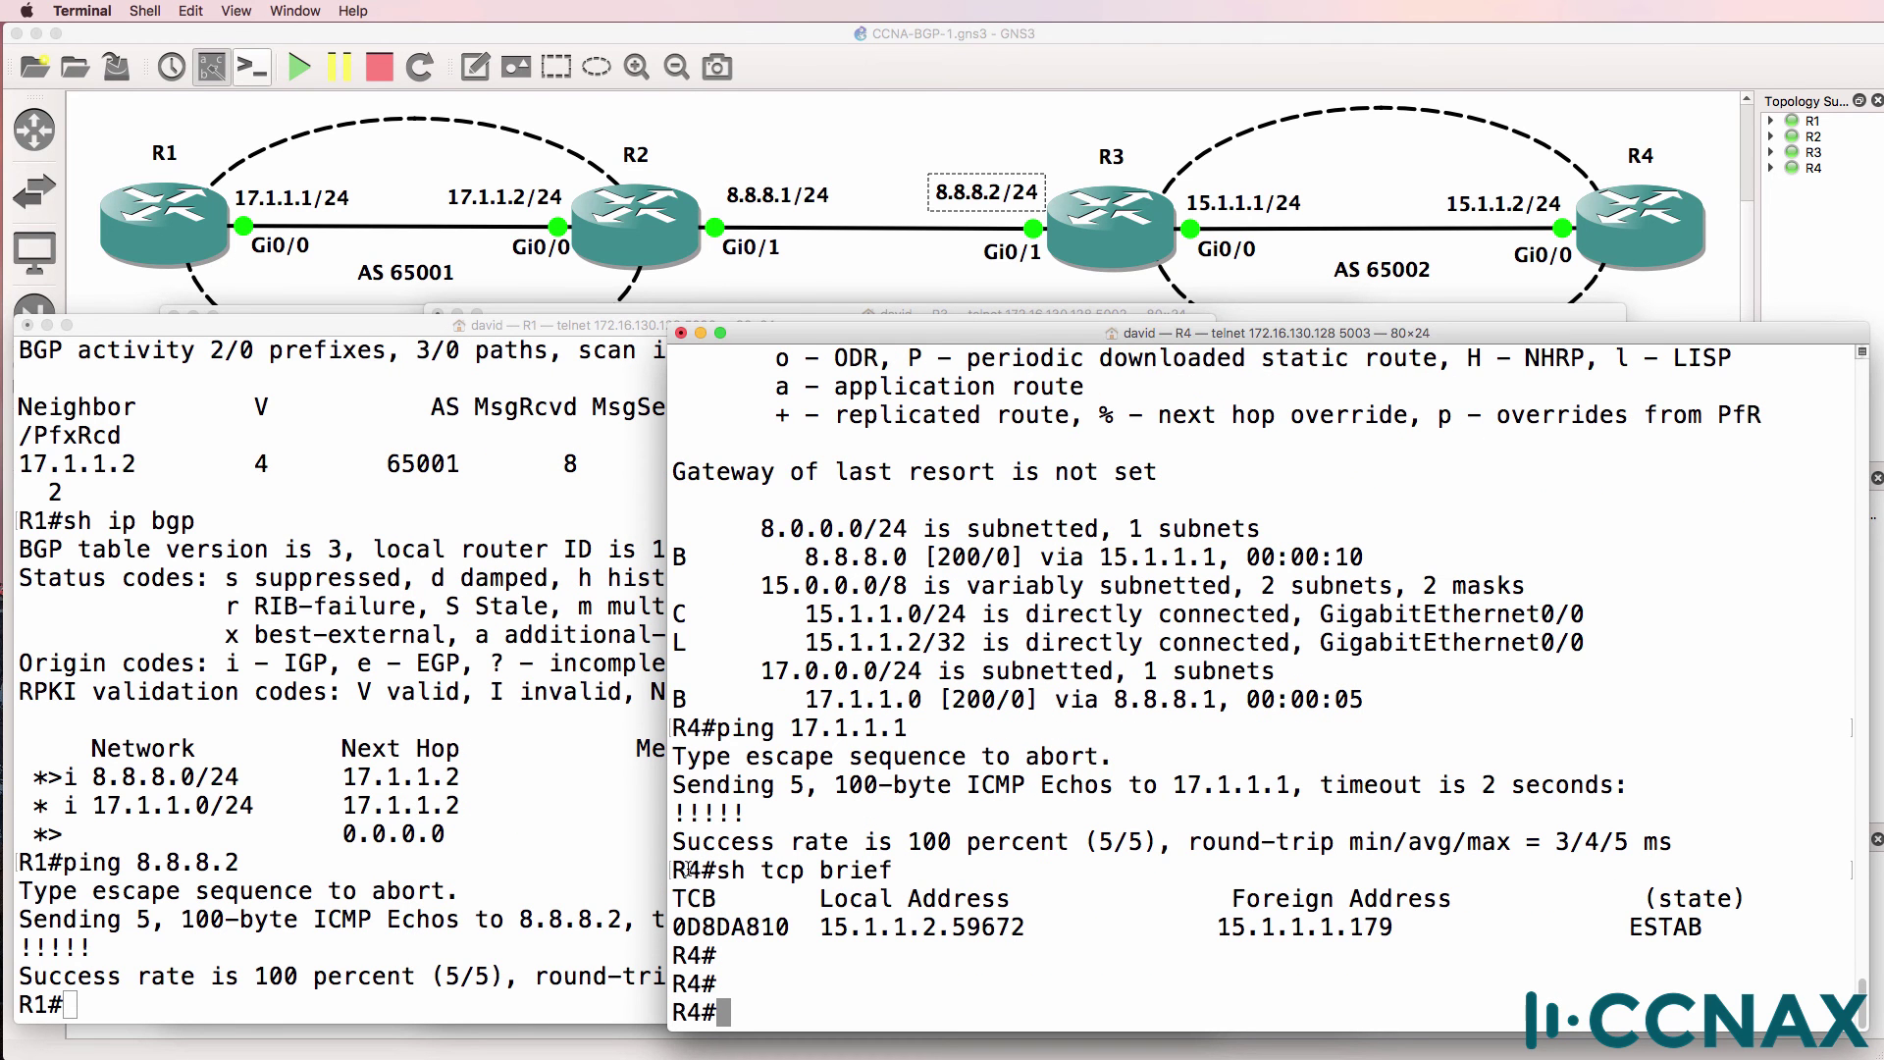
pyautogui.moveTo(675, 870); pyautogui.dragTo(910, 864)
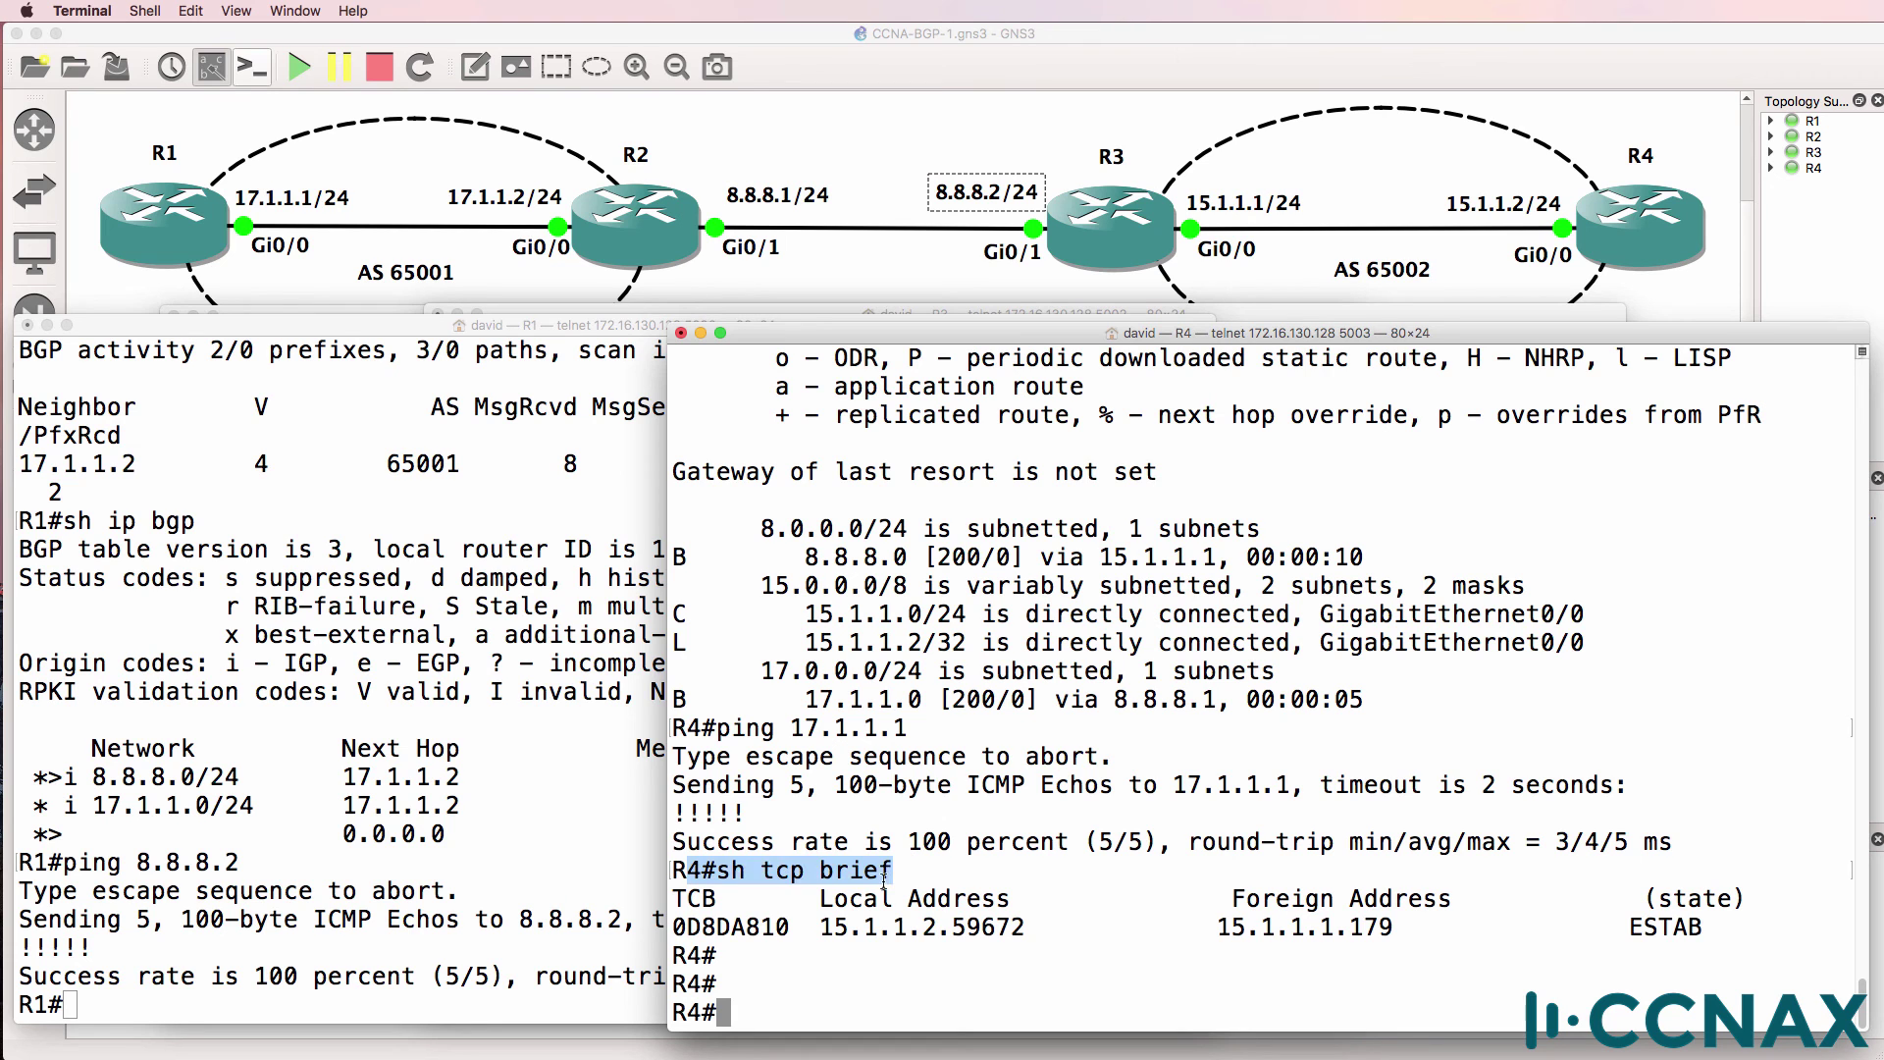
pyautogui.click(884, 881)
pyautogui.moveTo(818, 927); pyautogui.dragTo(1776, 917)
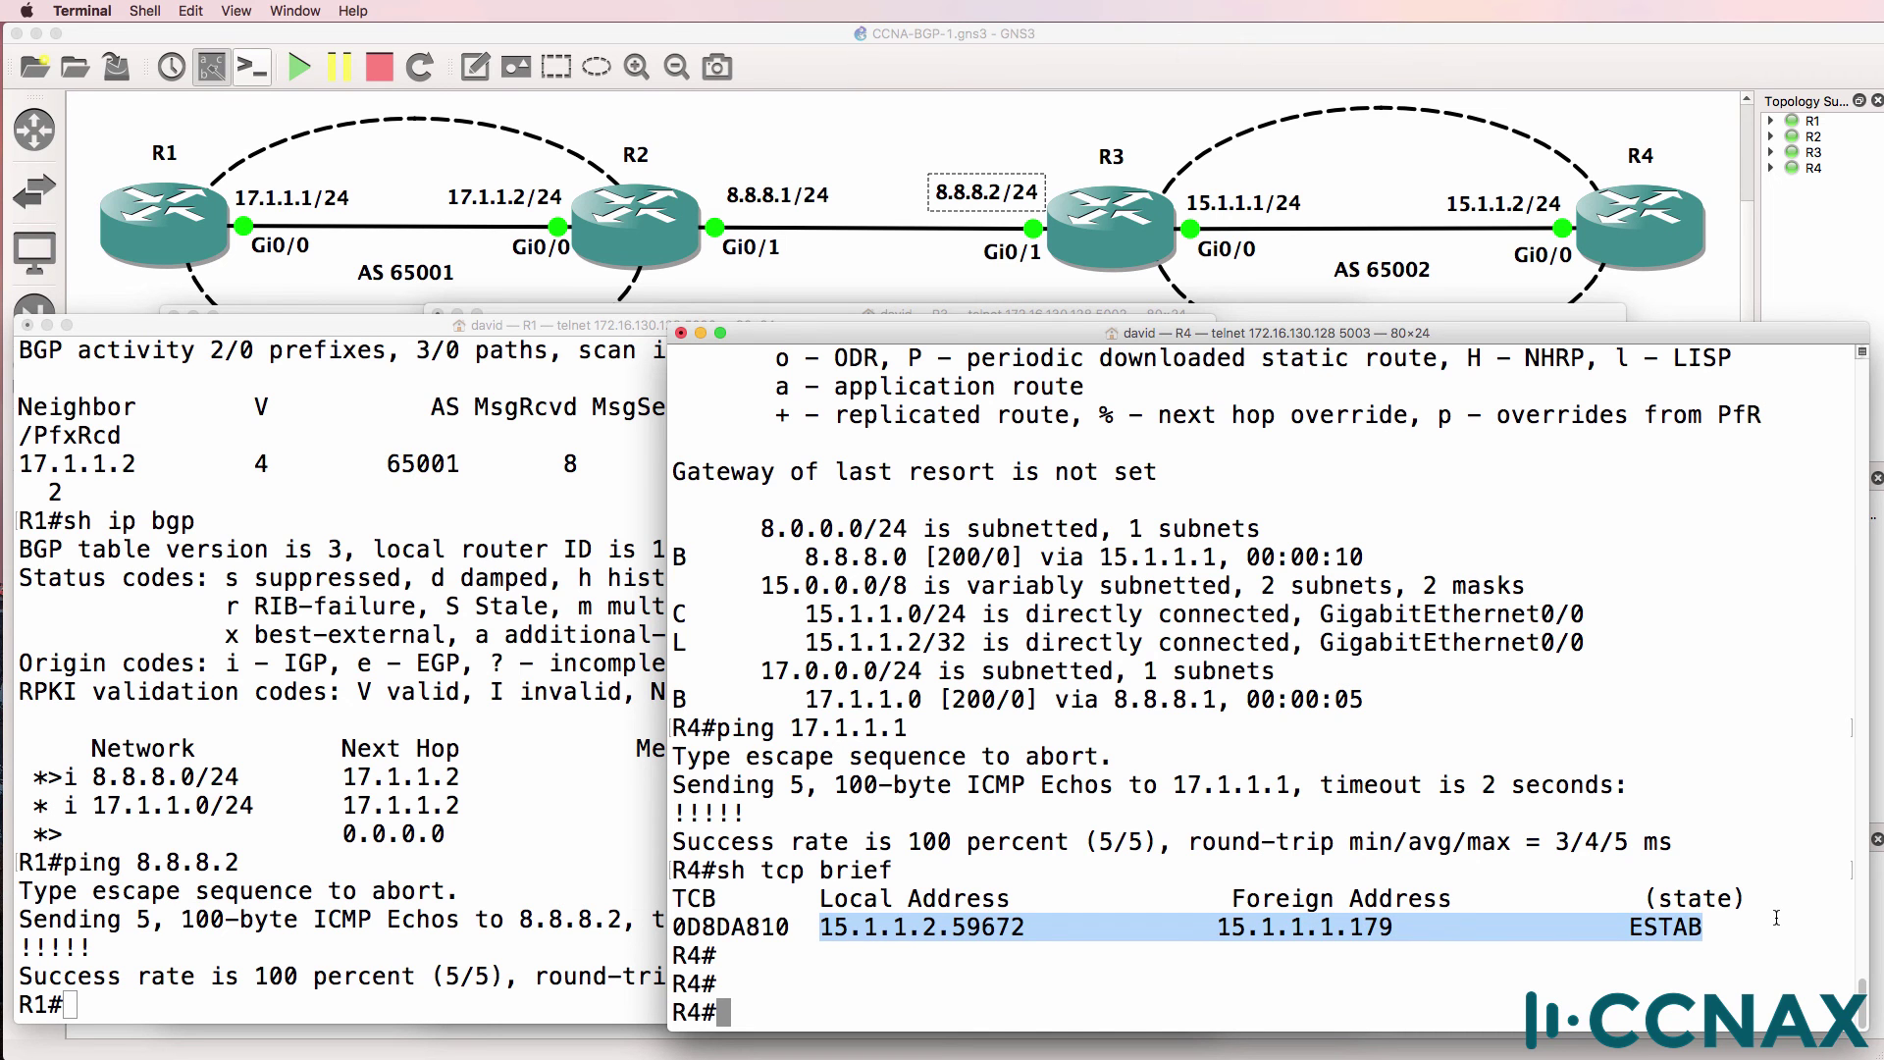
pyautogui.click(1691, 932)
pyautogui.write('sh ip bgp')
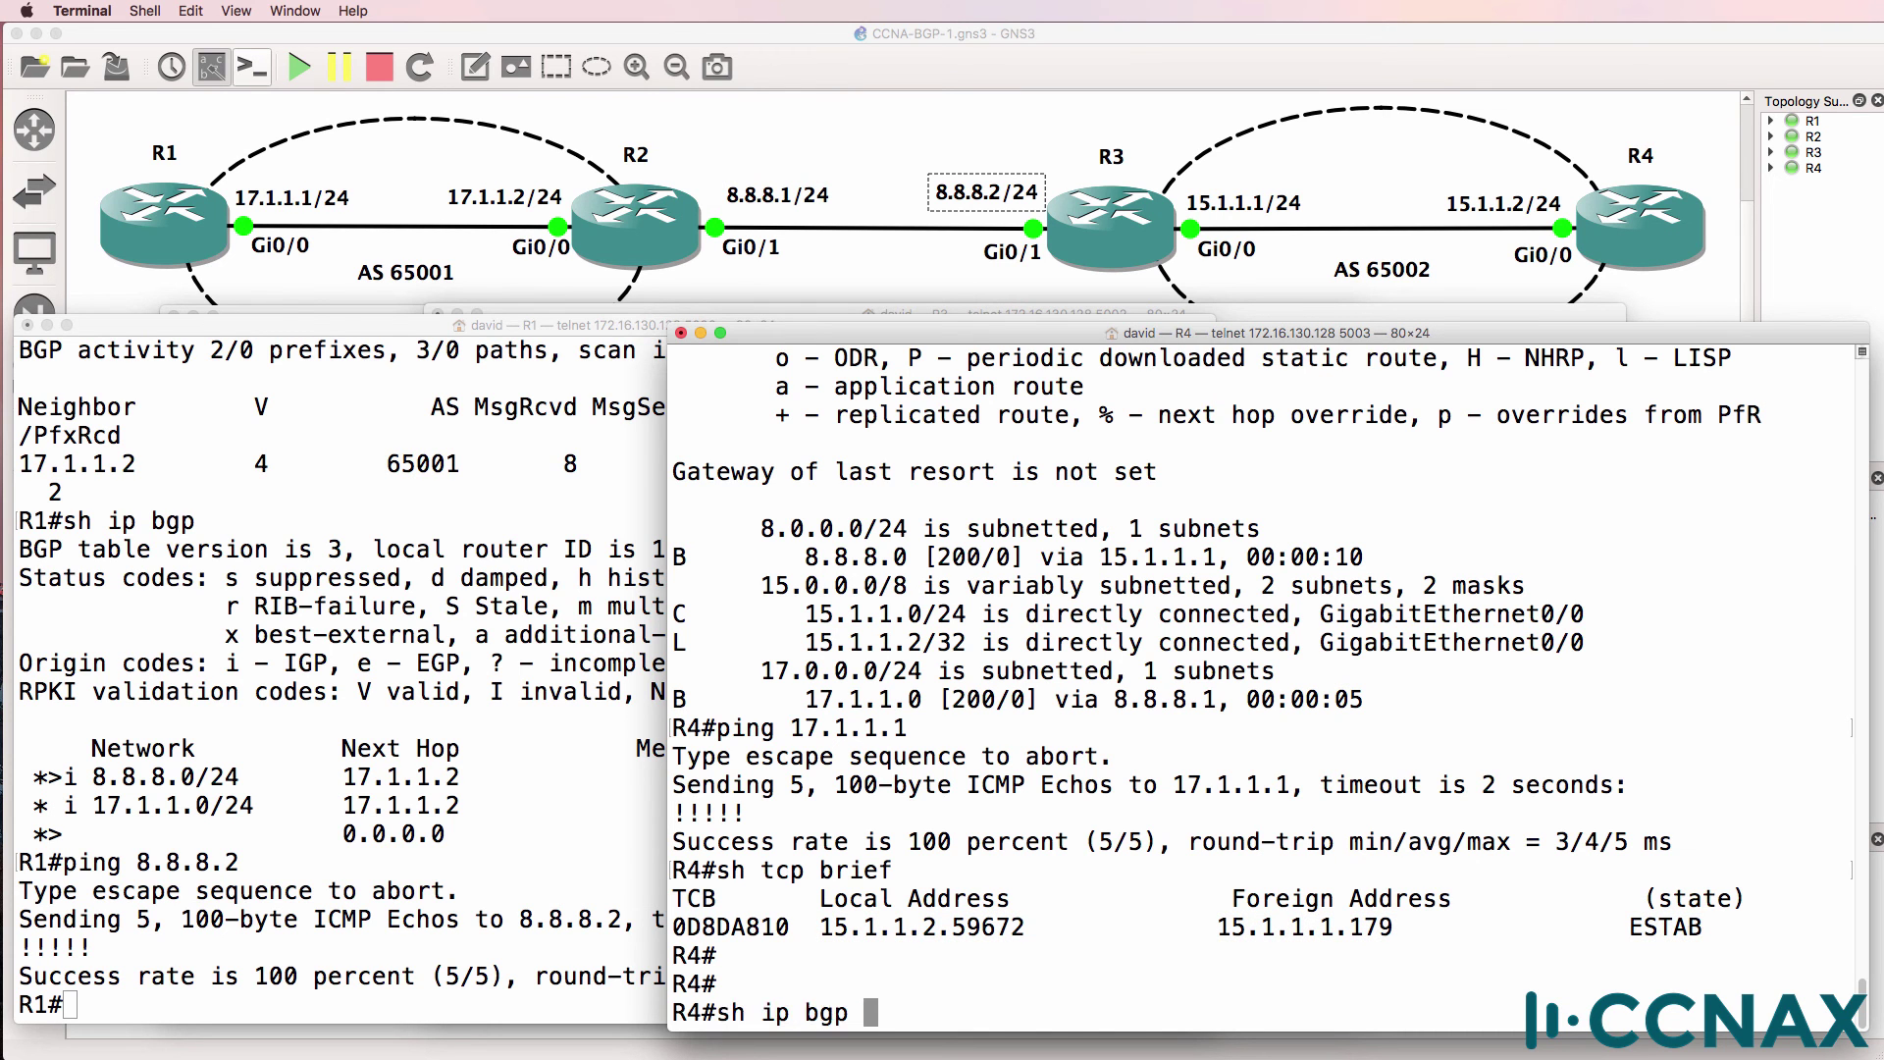
# Step: Review R4's BGP table, neighbor state Established, and summary showing 3 prefixes from 15.1.1.1
pyautogui.press('Return')
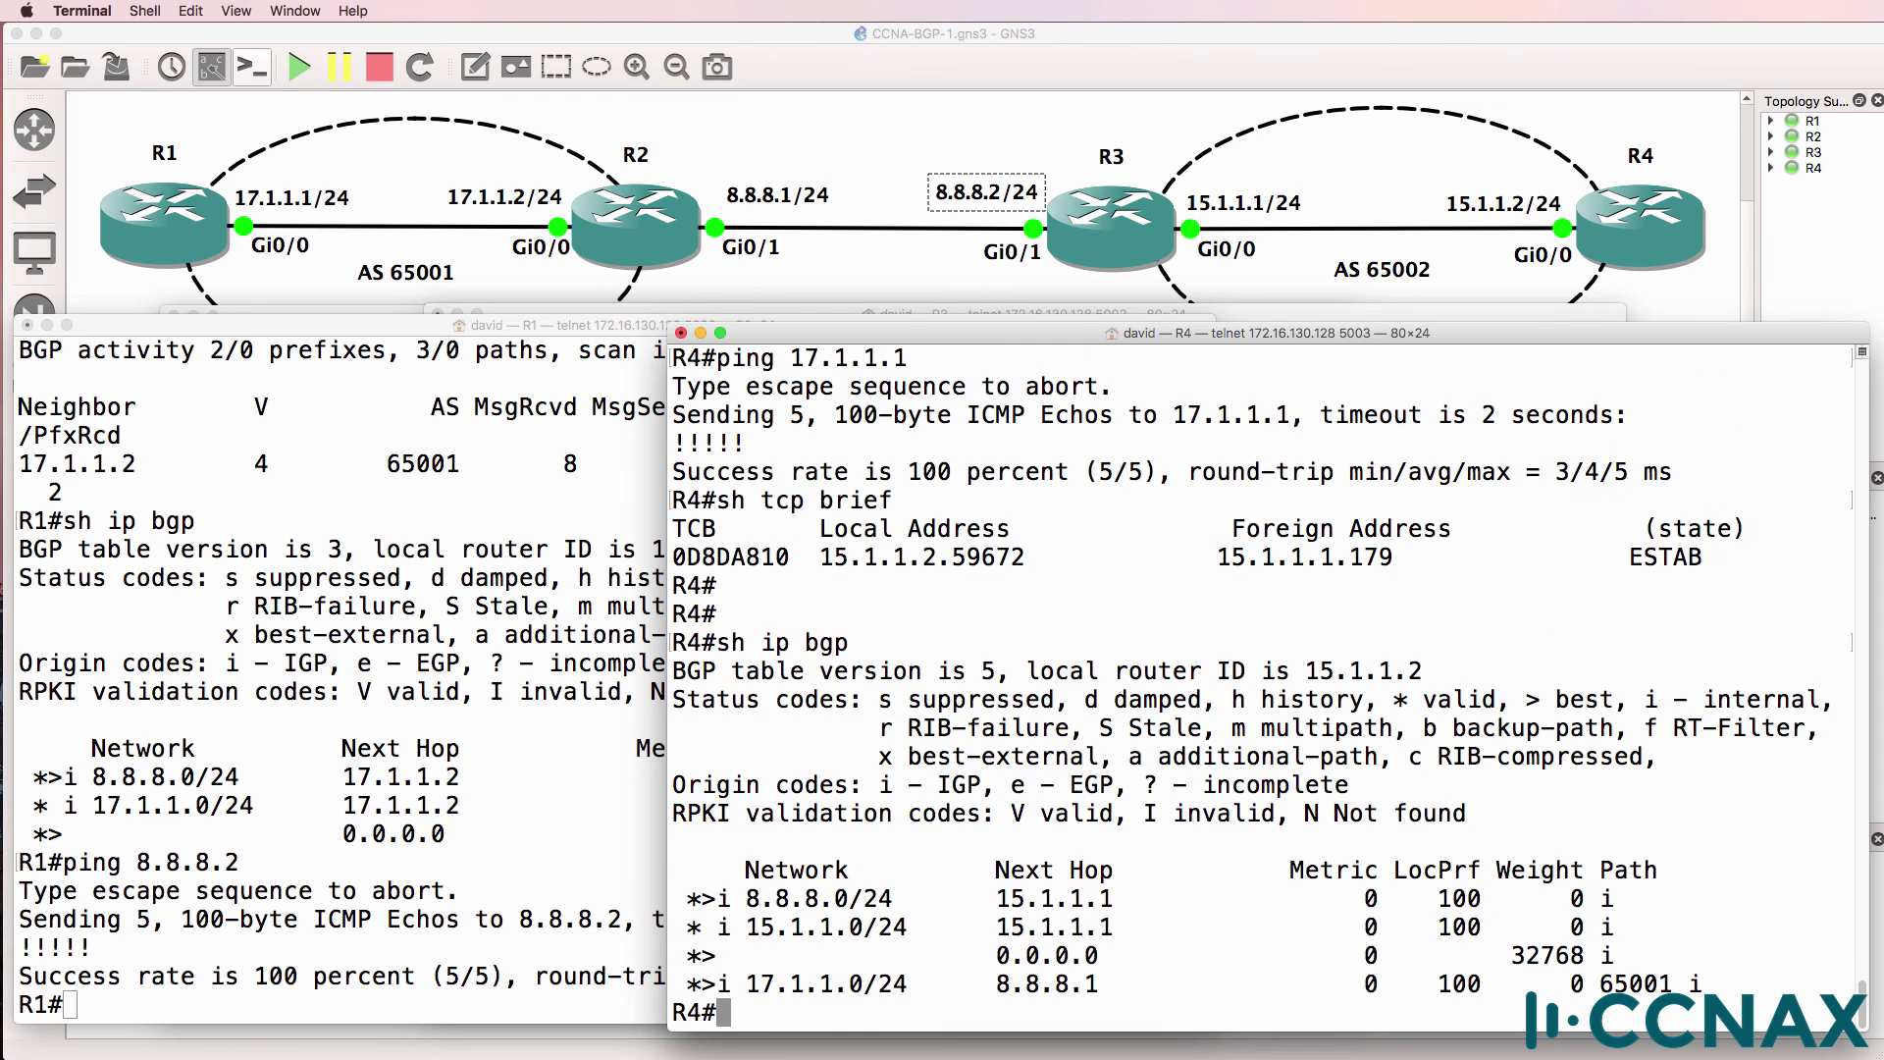
pyautogui.write('sh ip bgp nei')
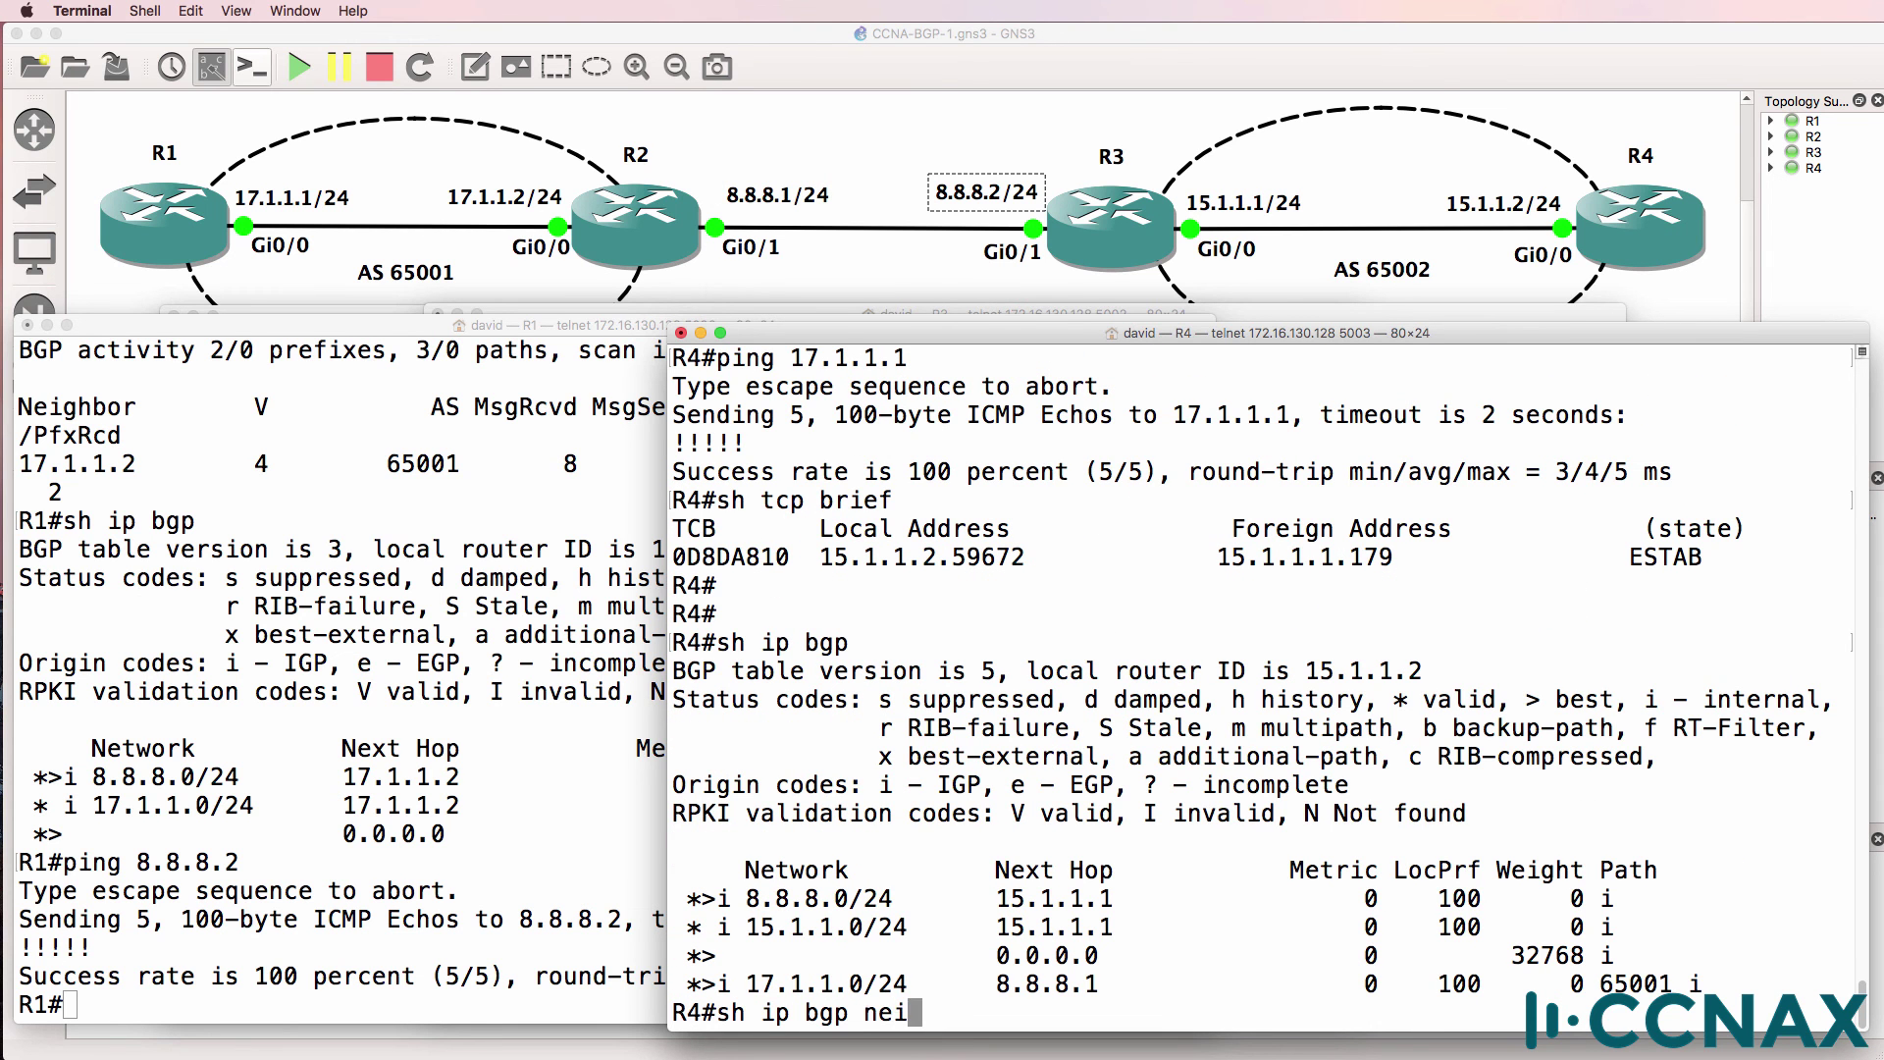
pyautogui.press('Return')
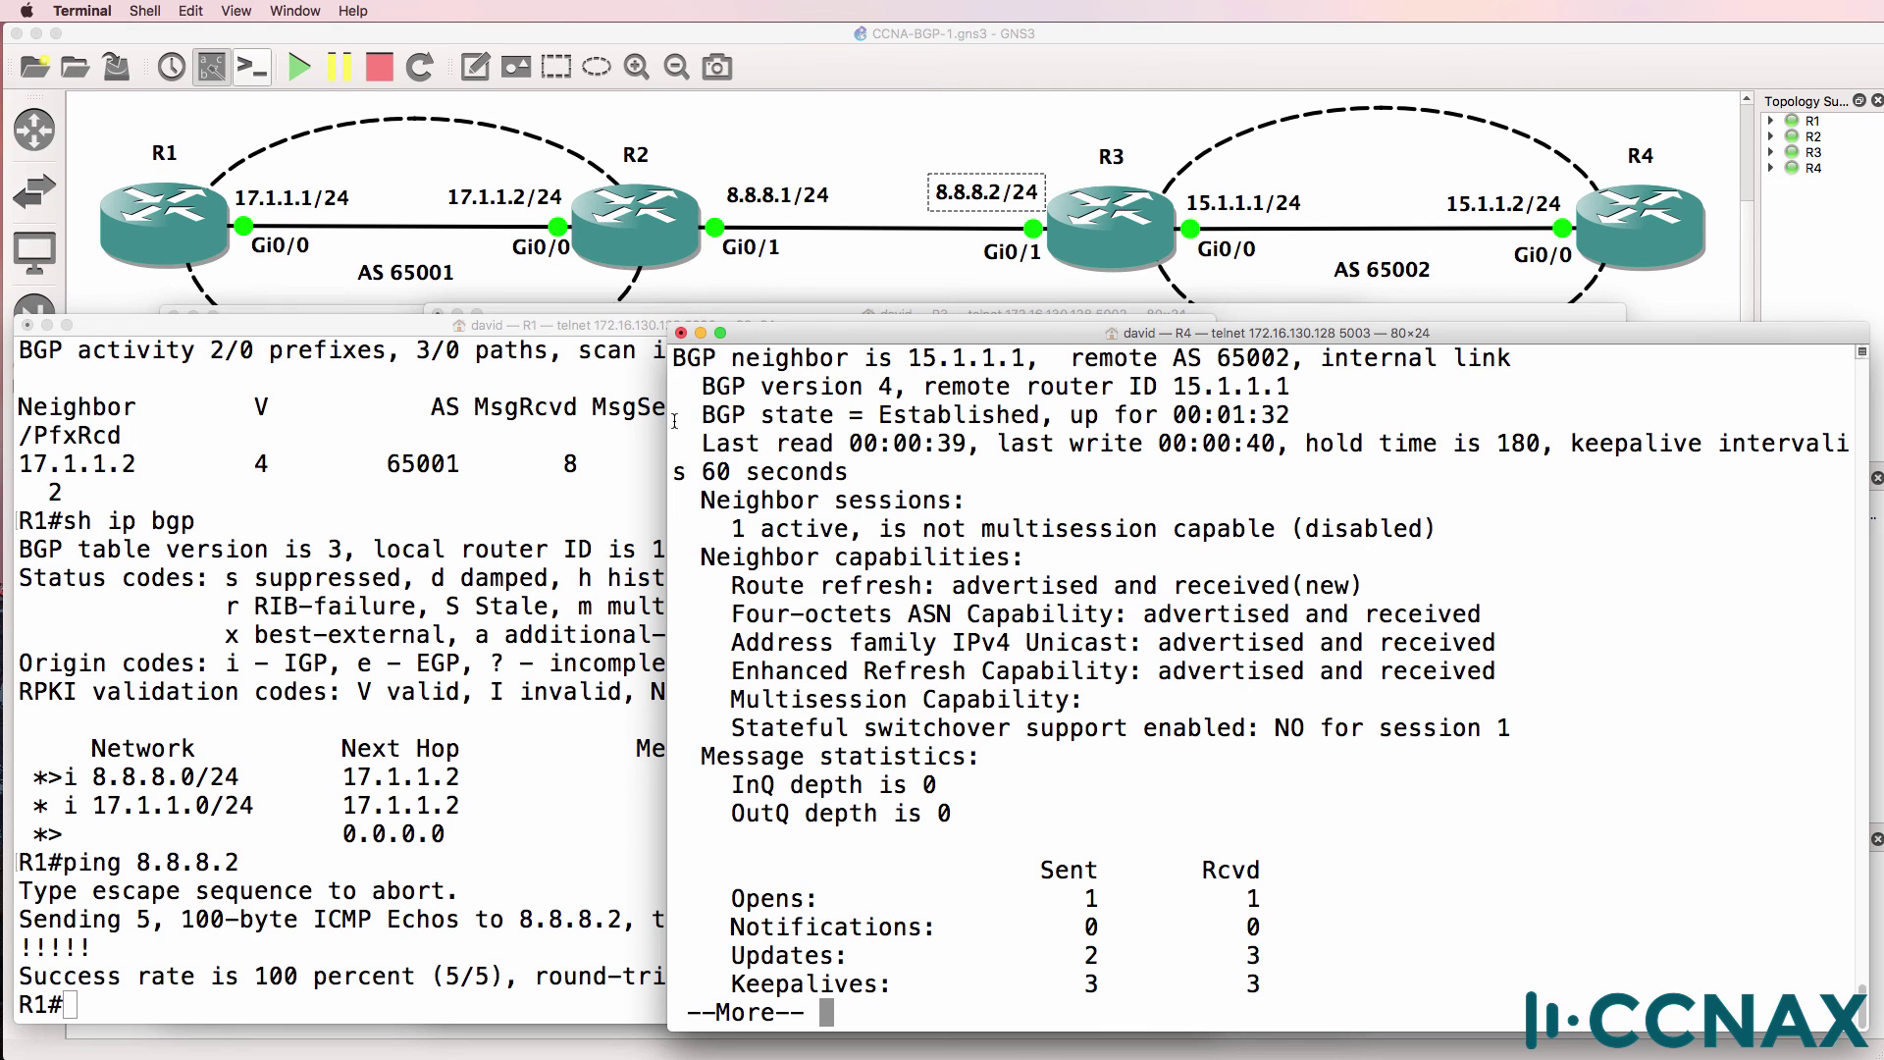
pyautogui.moveTo(688, 417); pyautogui.dragTo(1045, 417)
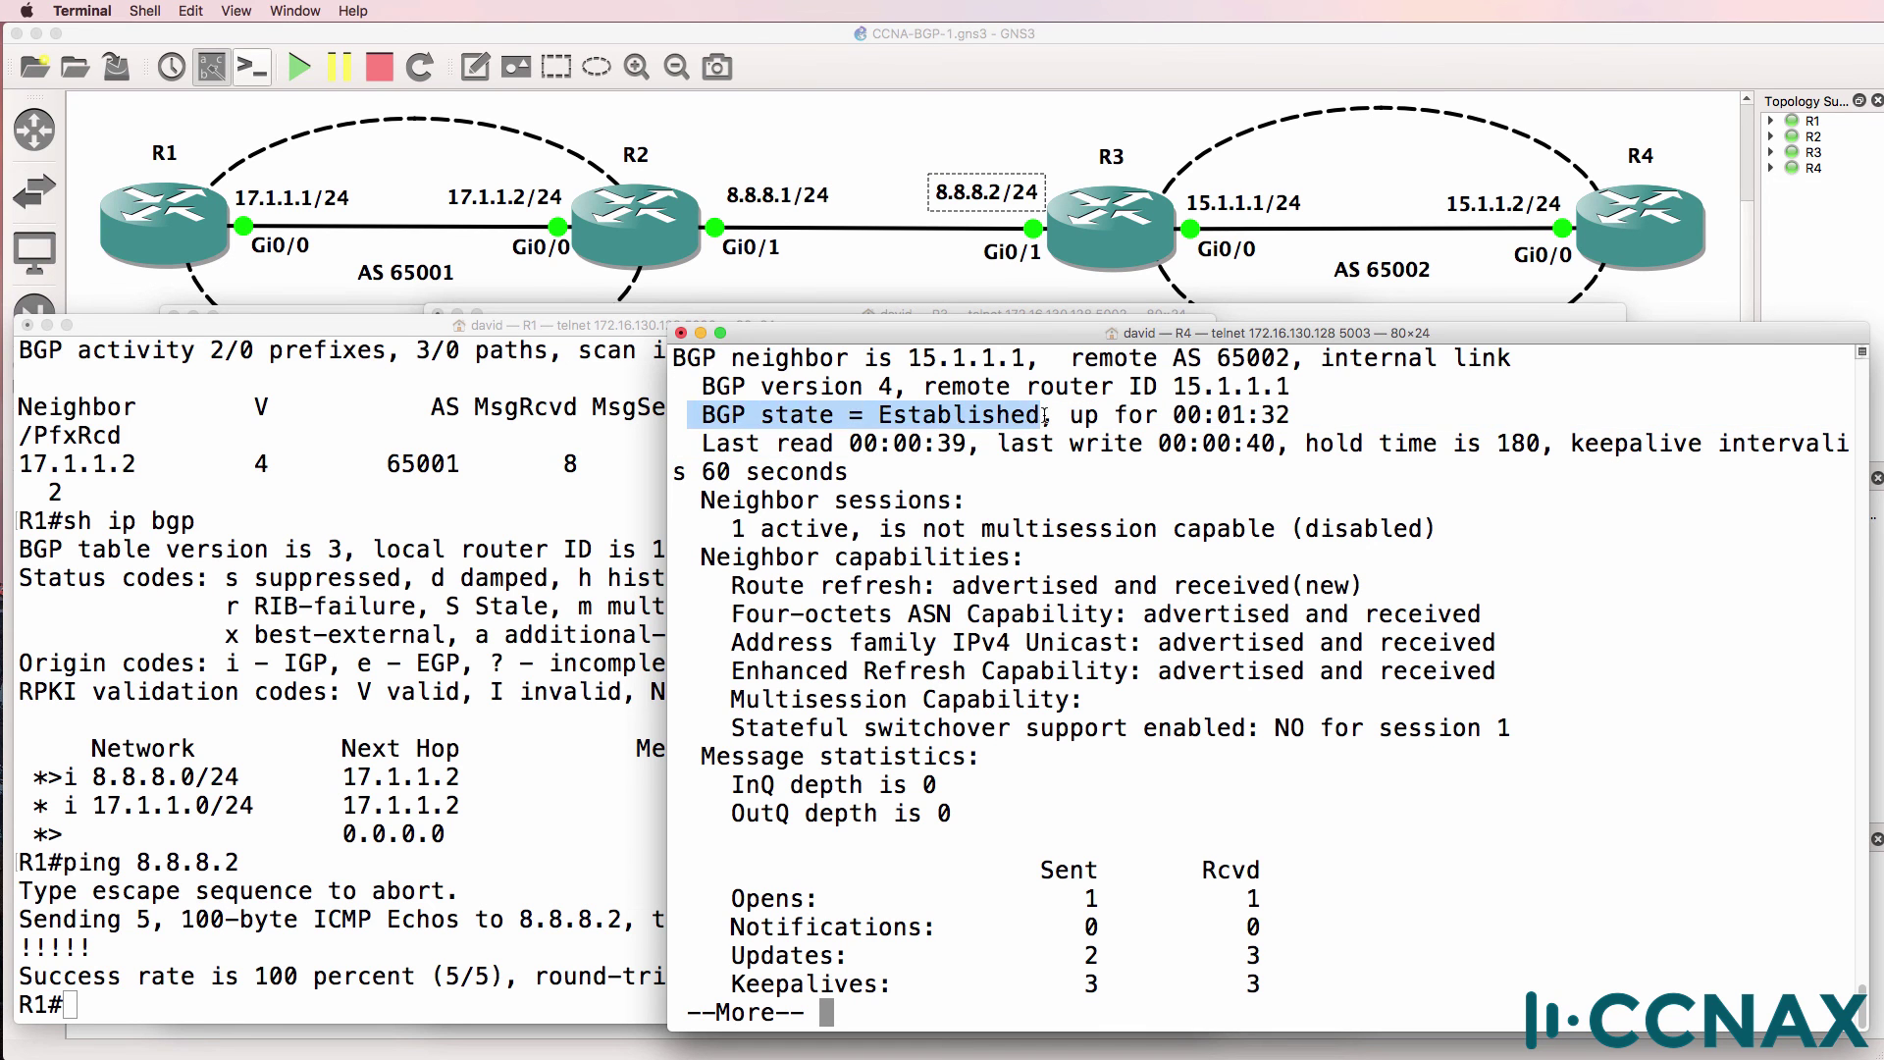
pyautogui.write('qsh ip bgp nei')
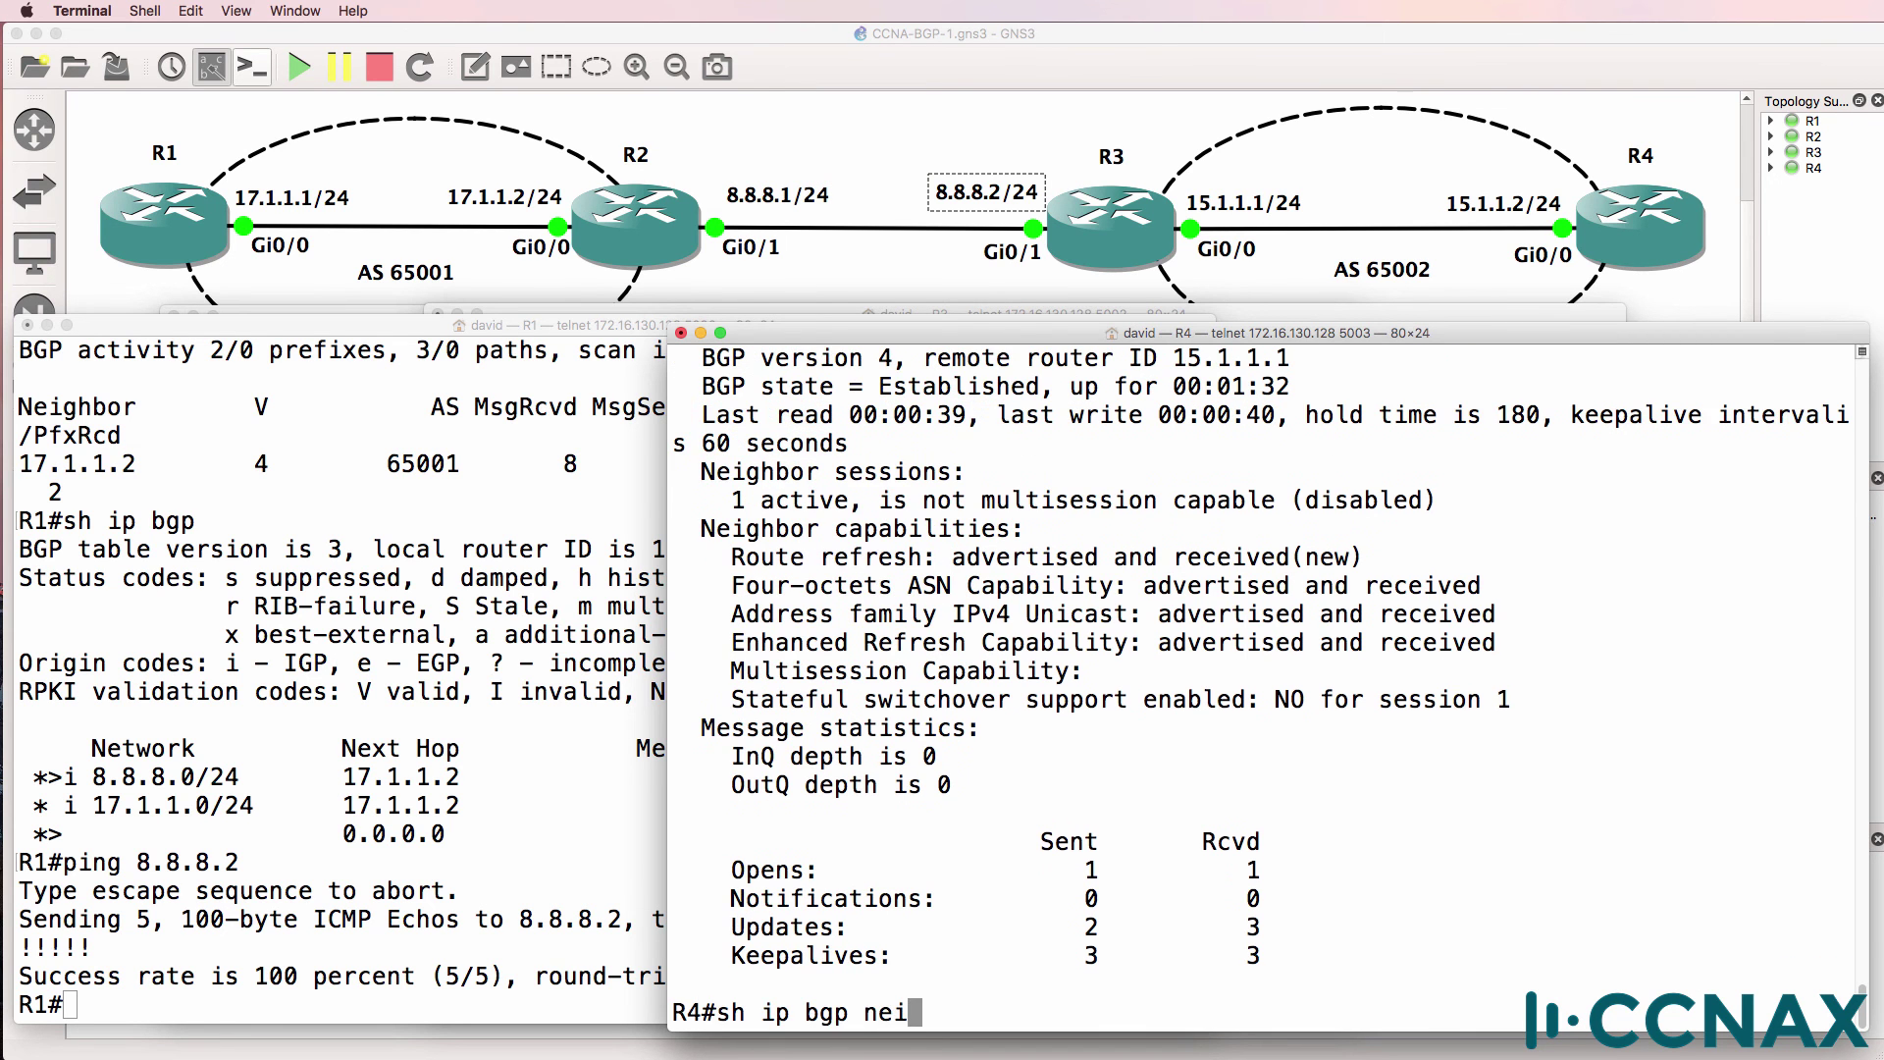
pyautogui.press('BackSpace')
pyautogui.press('BackSpace')
pyautogui.press('BackSpace')
pyautogui.write('sum')
pyautogui.press('Return')
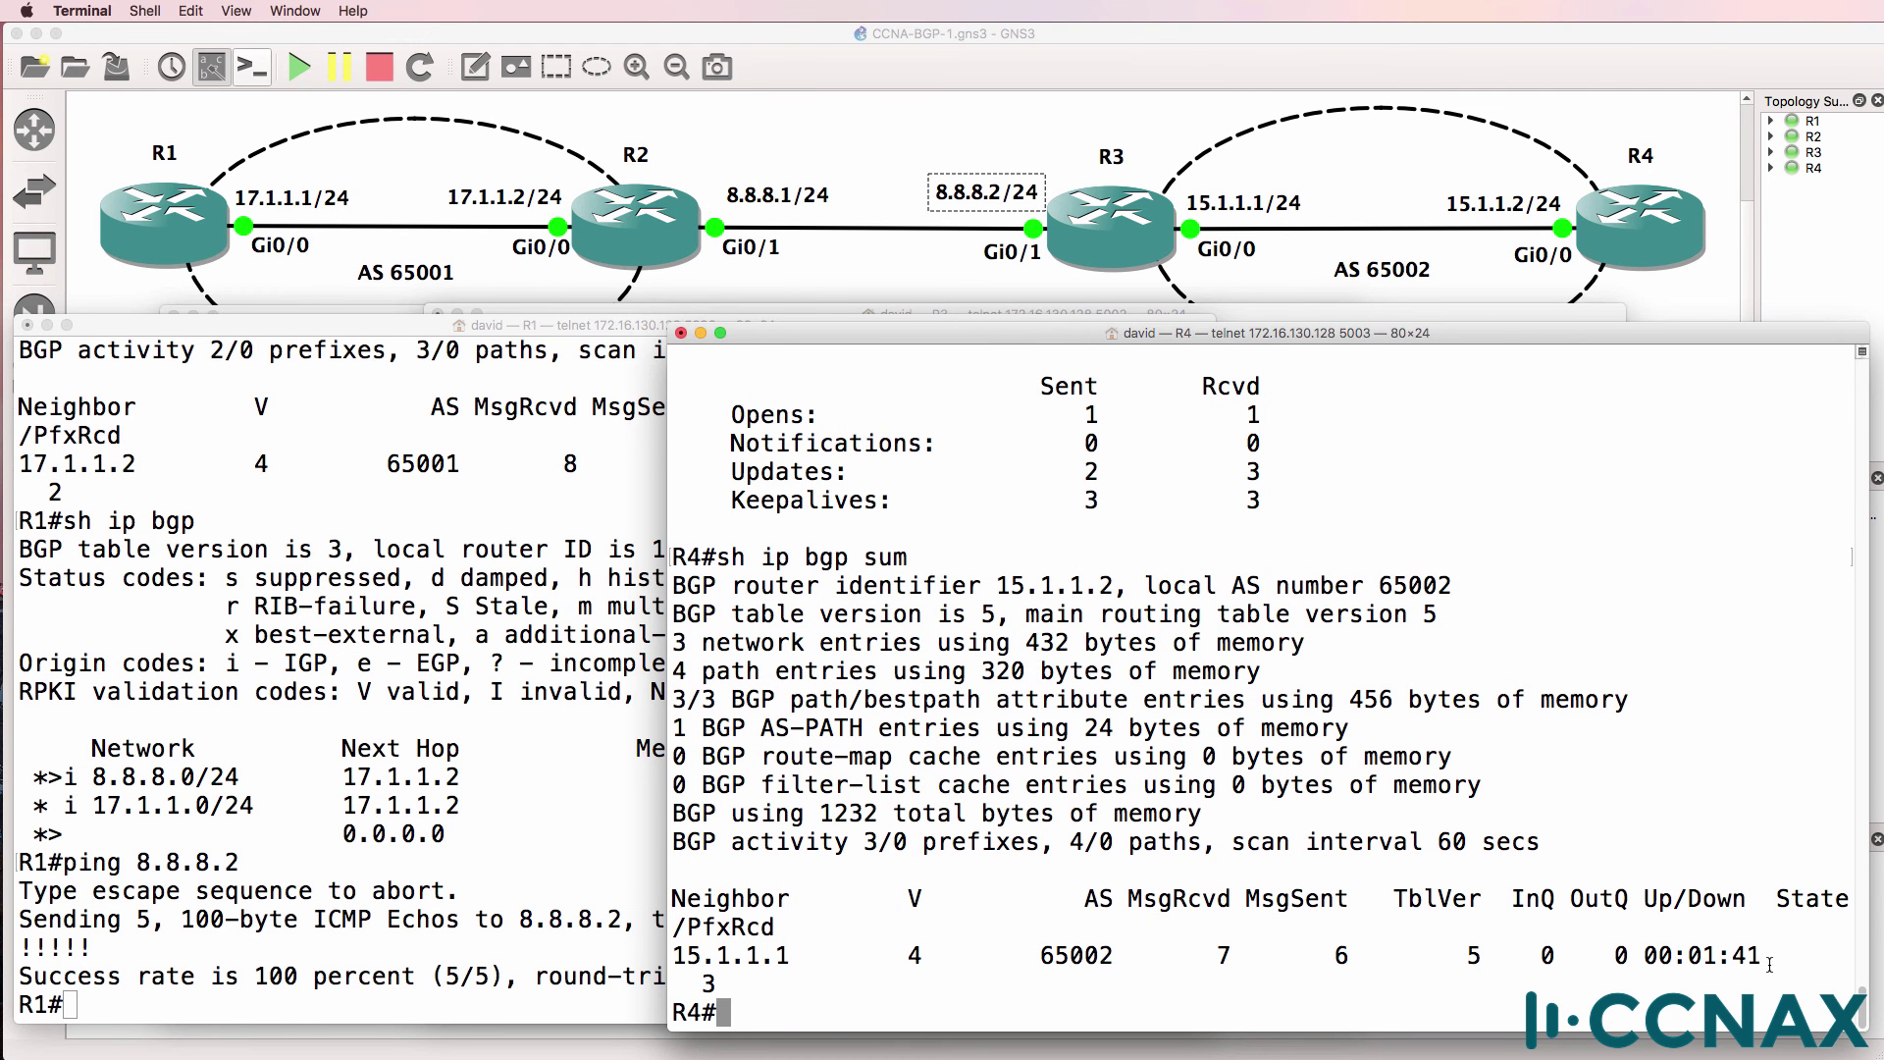
pyautogui.moveTo(1771, 957); pyautogui.dragTo(1849, 957)
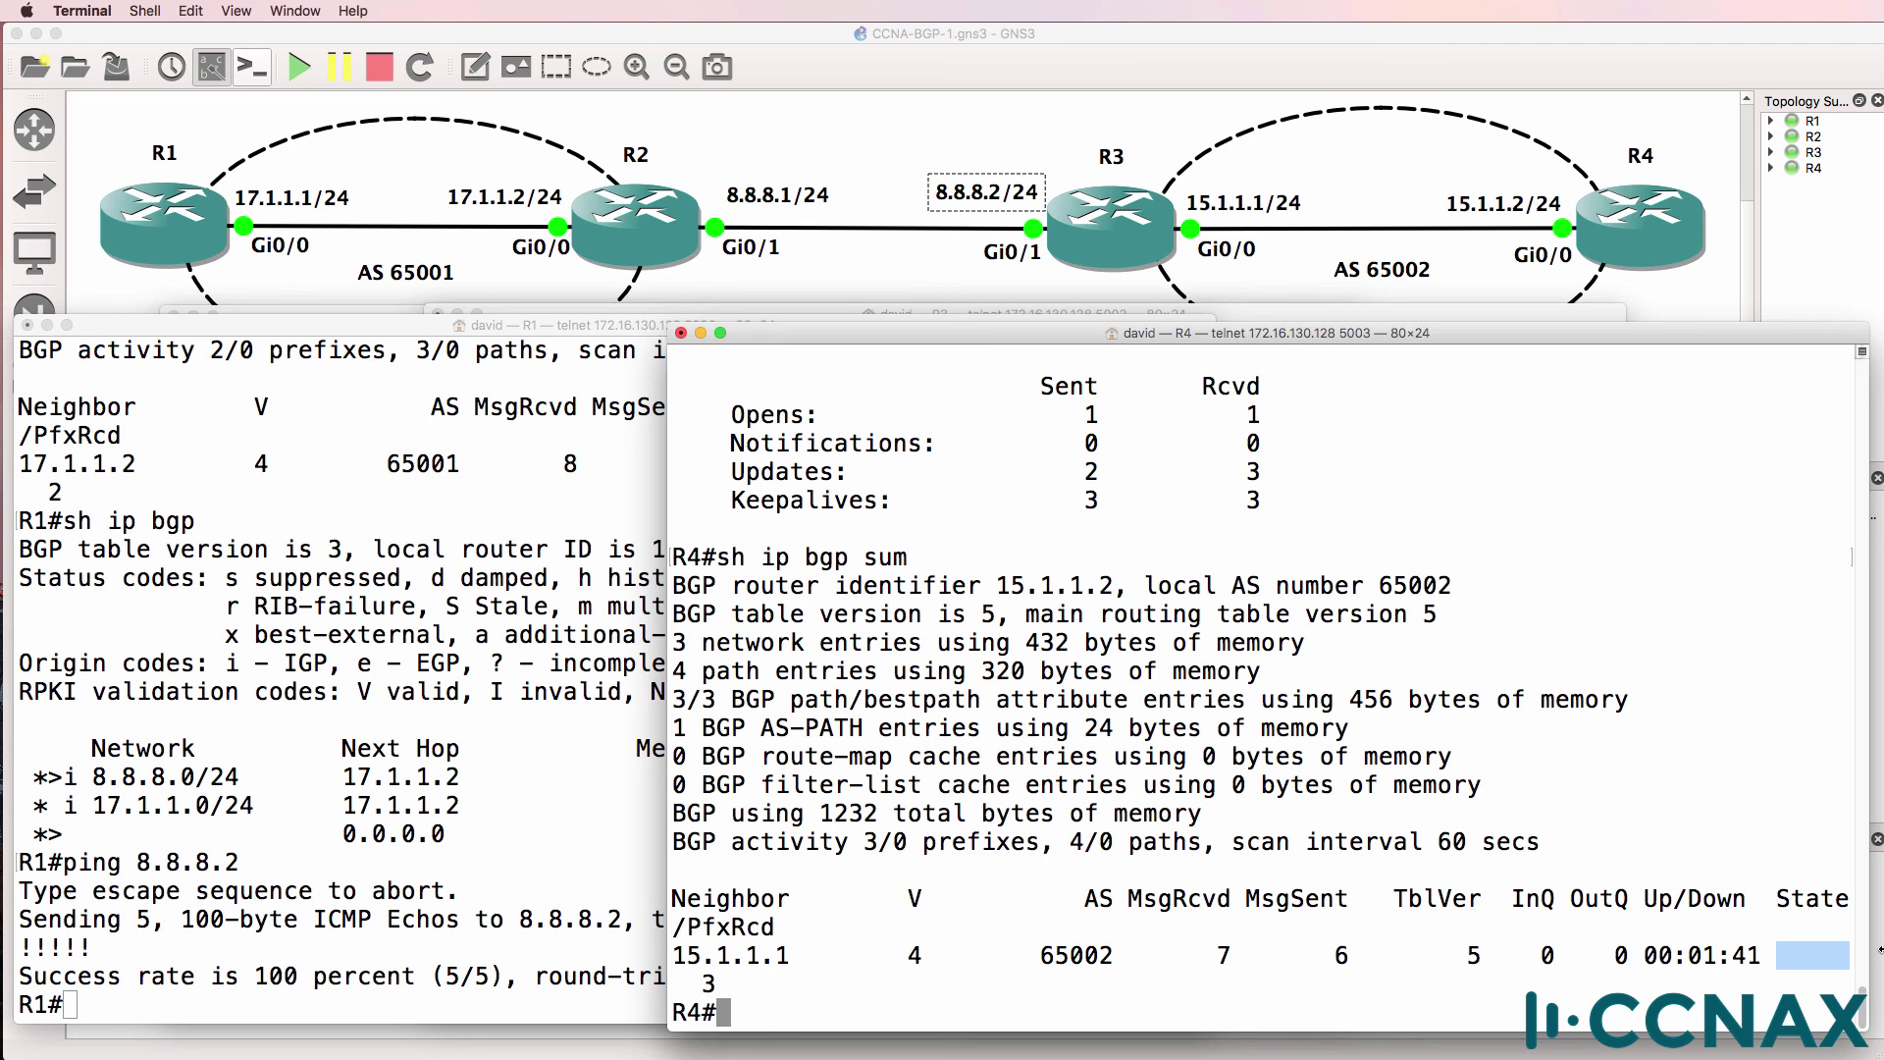
# Step: Ping 17.1.1.1 from R4
pyautogui.write('ping 172.1.')
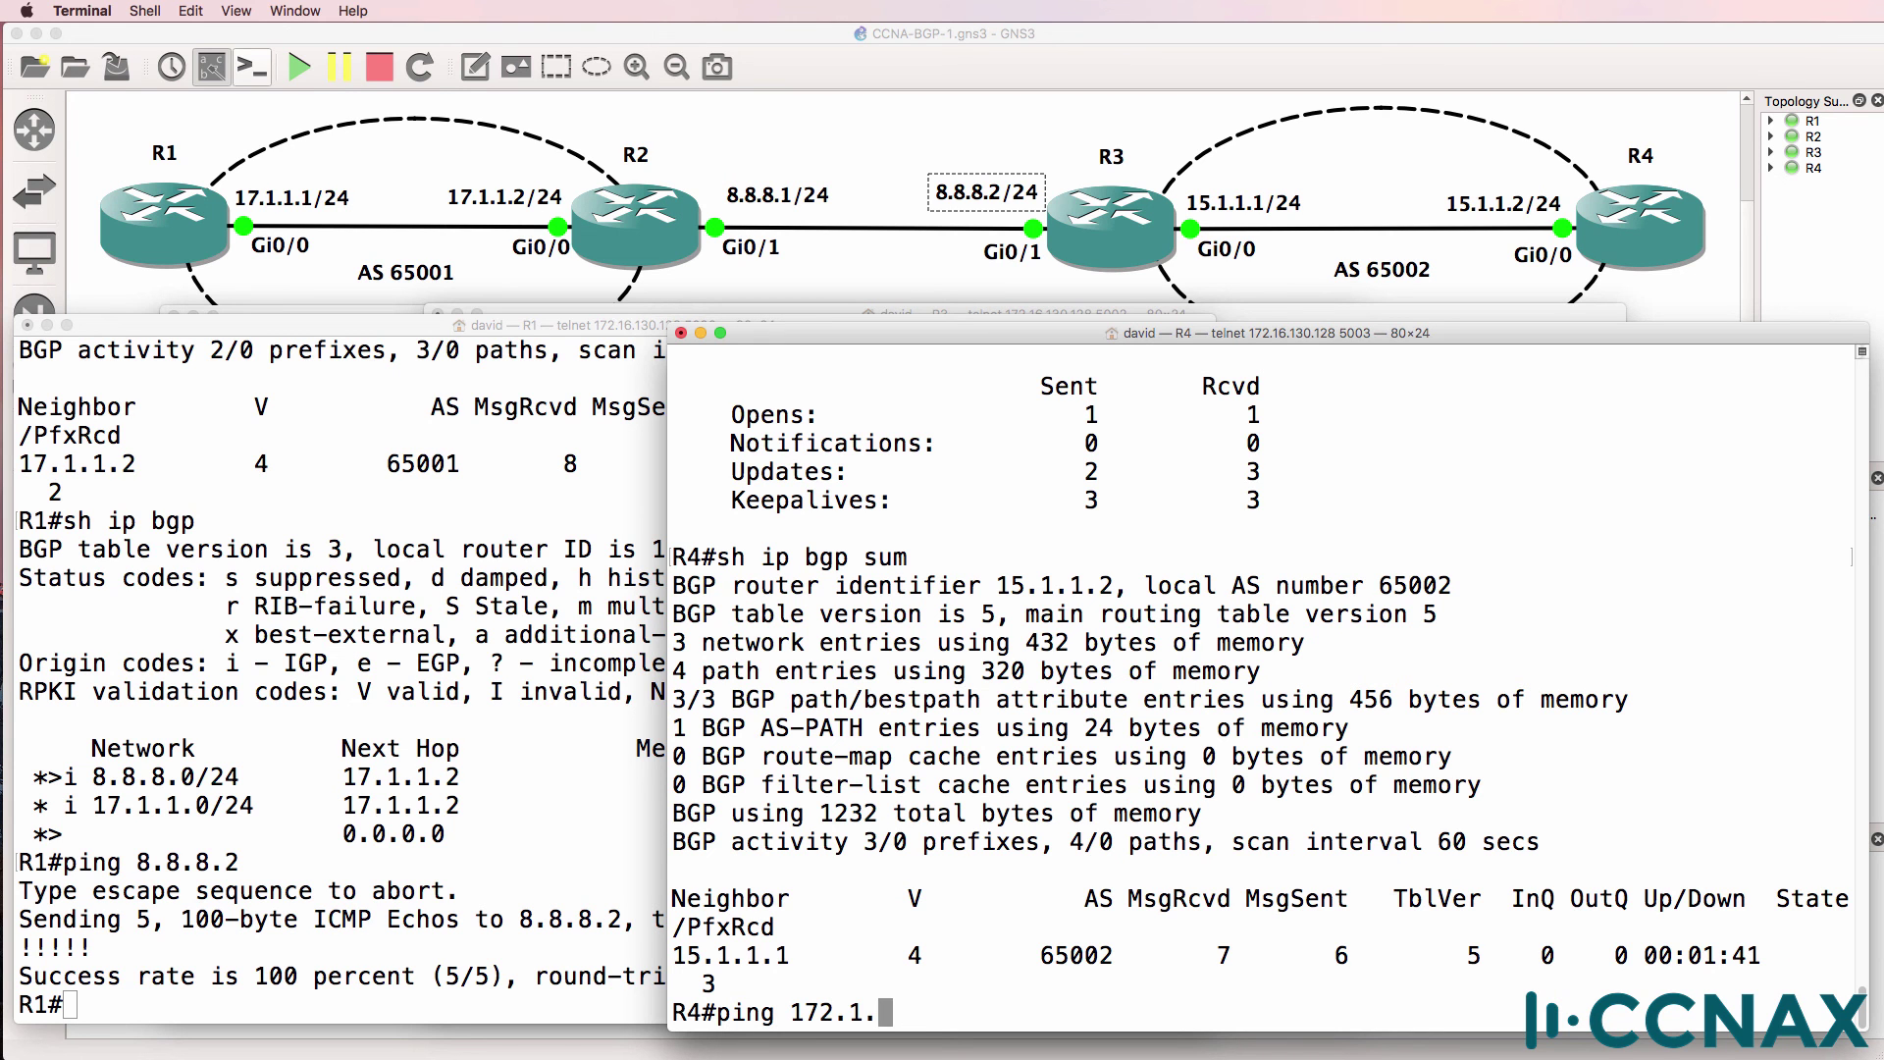
pyautogui.press('BackSpace')
pyautogui.press('BackSpace')
pyautogui.press('BackSpace')
pyautogui.press('BackSpace')
pyautogui.write('.1.1')
pyautogui.press('Return')
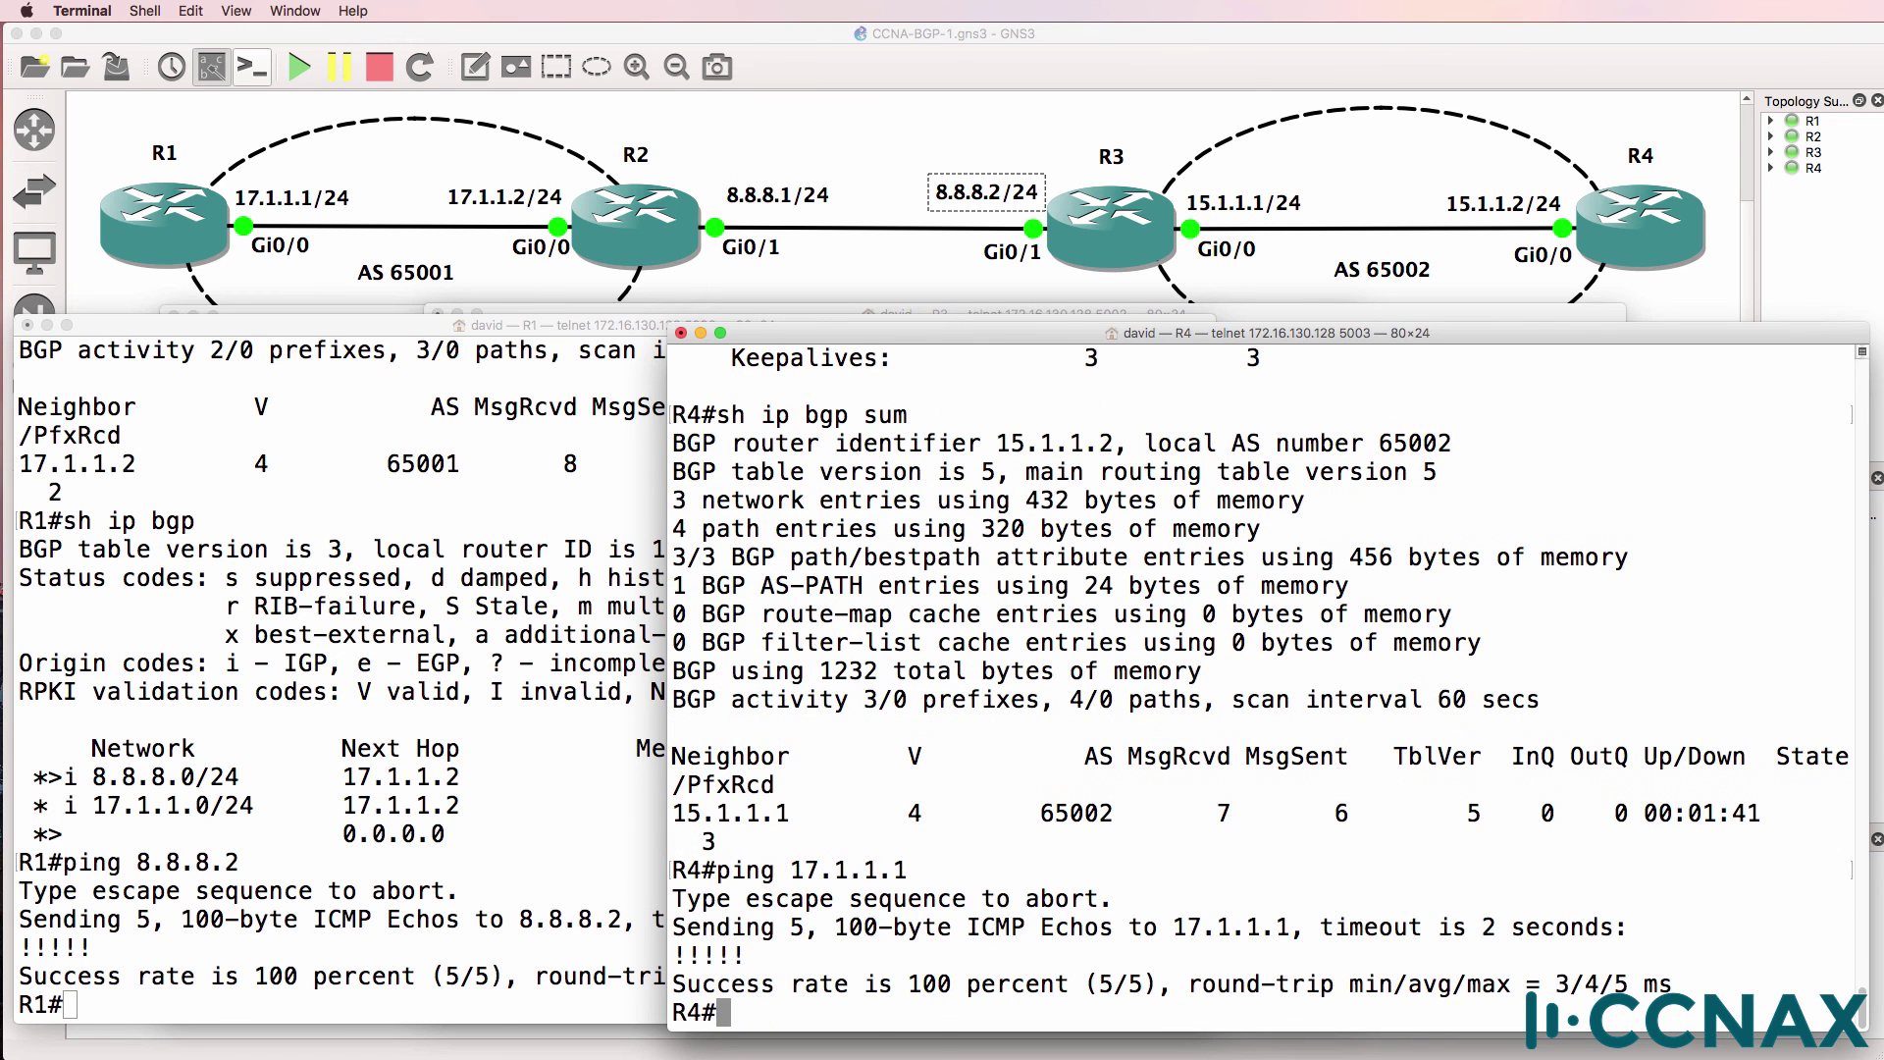
# Step: Ping 15.1.1.2 from R1's console
pyautogui.click(442, 883)
pyautogui.write('ping ')
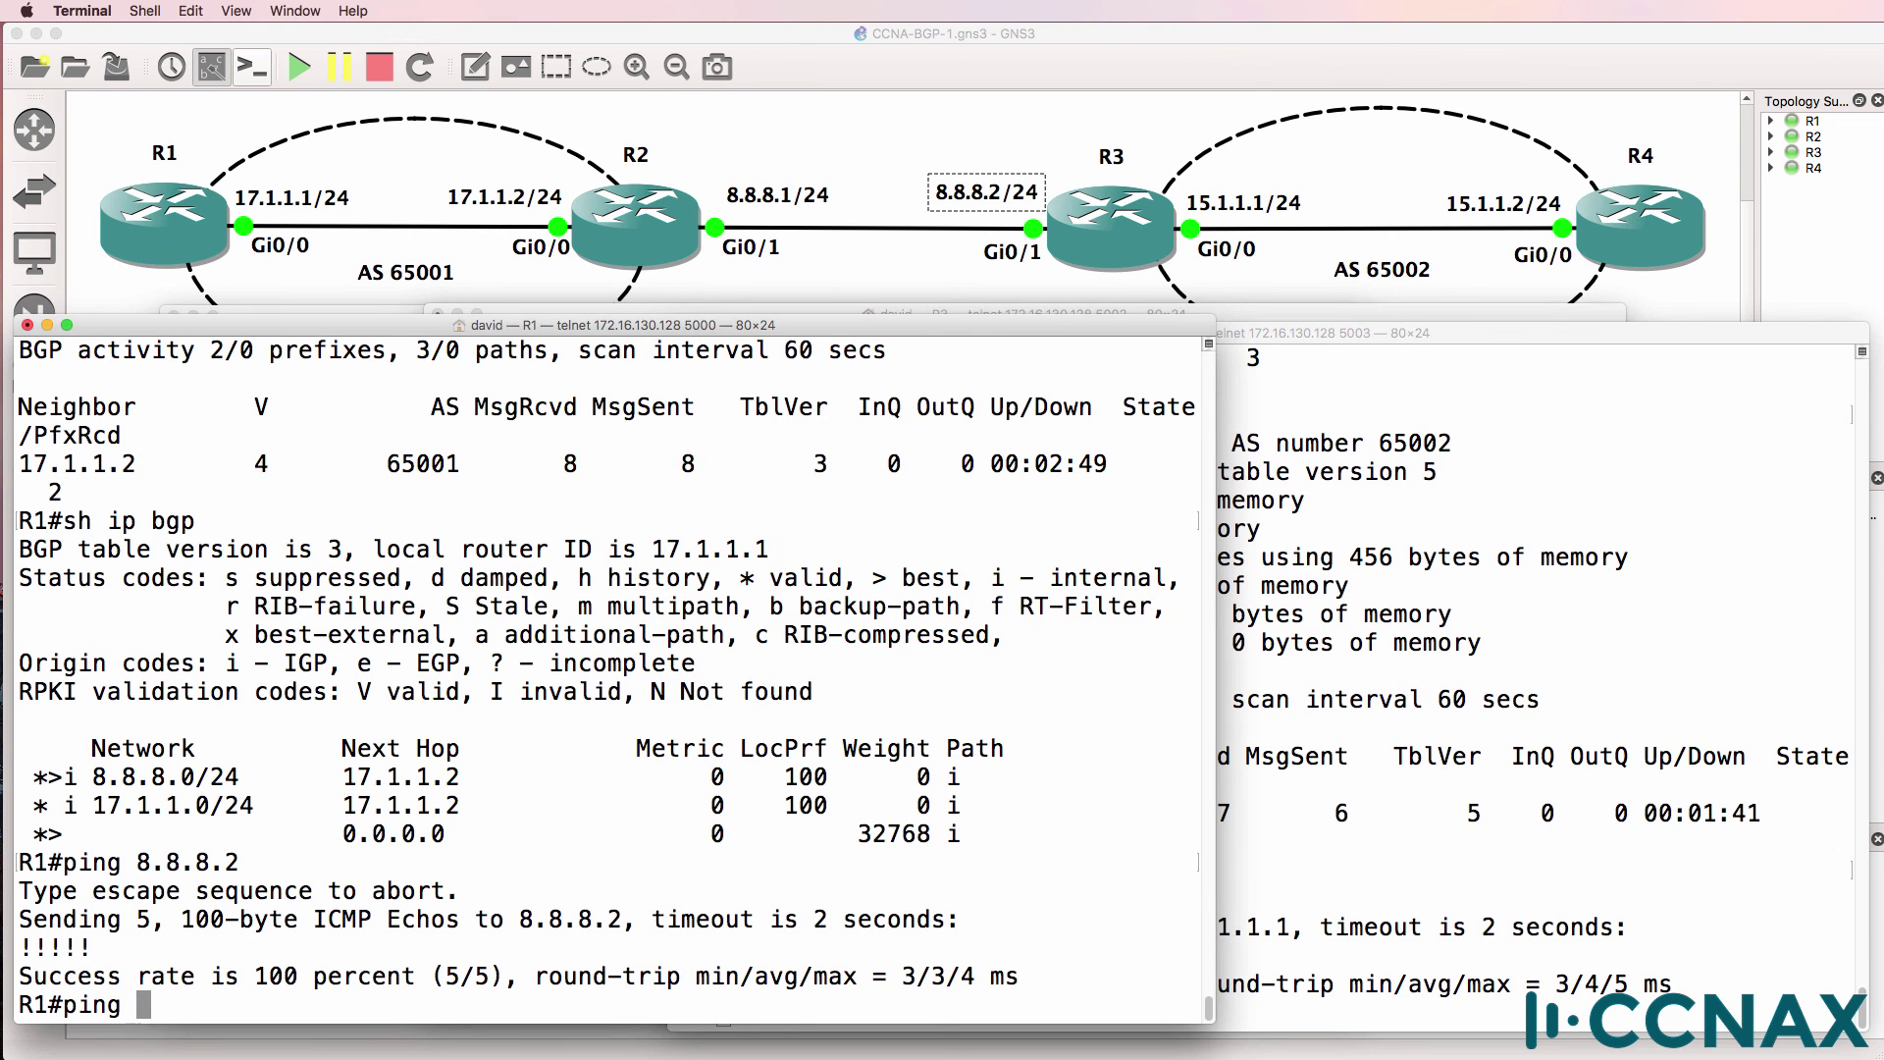
pyautogui.write('15.1.1.2')
pyautogui.press('Return')
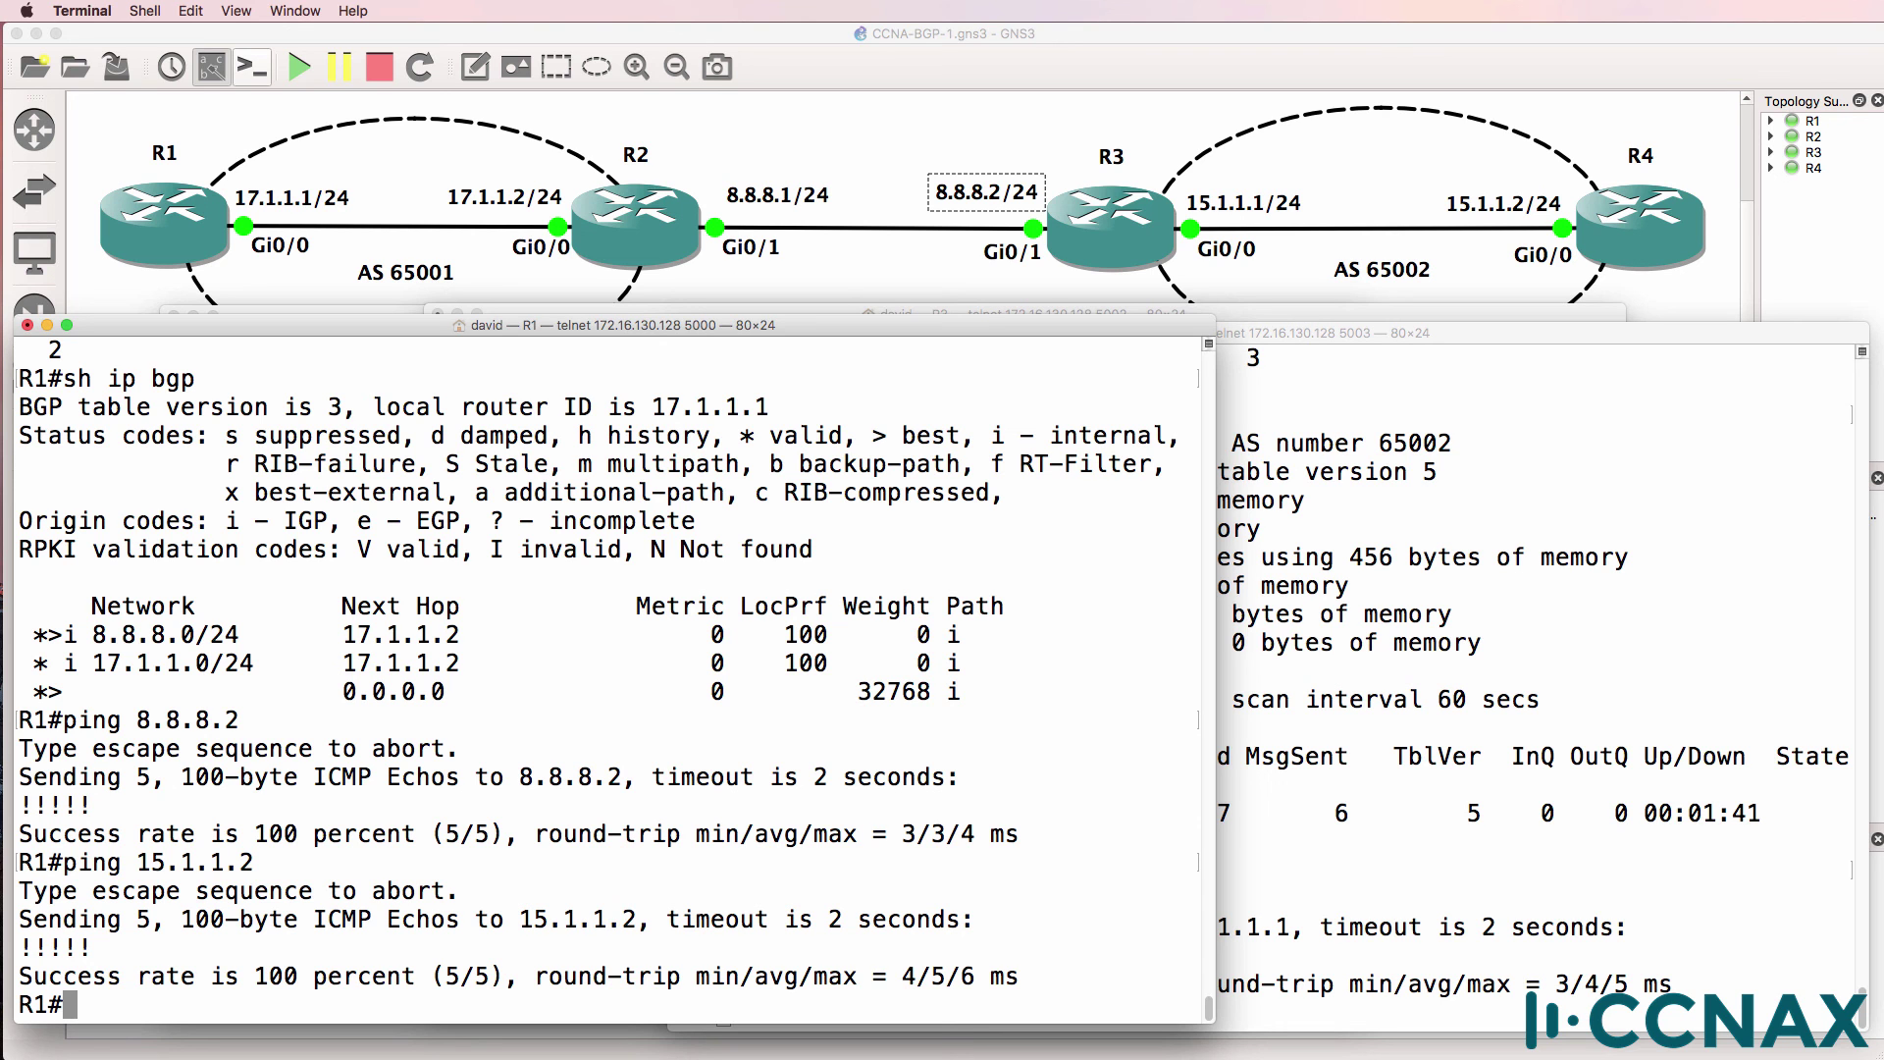
# Step: Show R1's BGP config and highlight router bgp 65001, neighbor 17.1.1.2, and network 17.1.1.0 lines
pyautogui.write('sh run | bg')
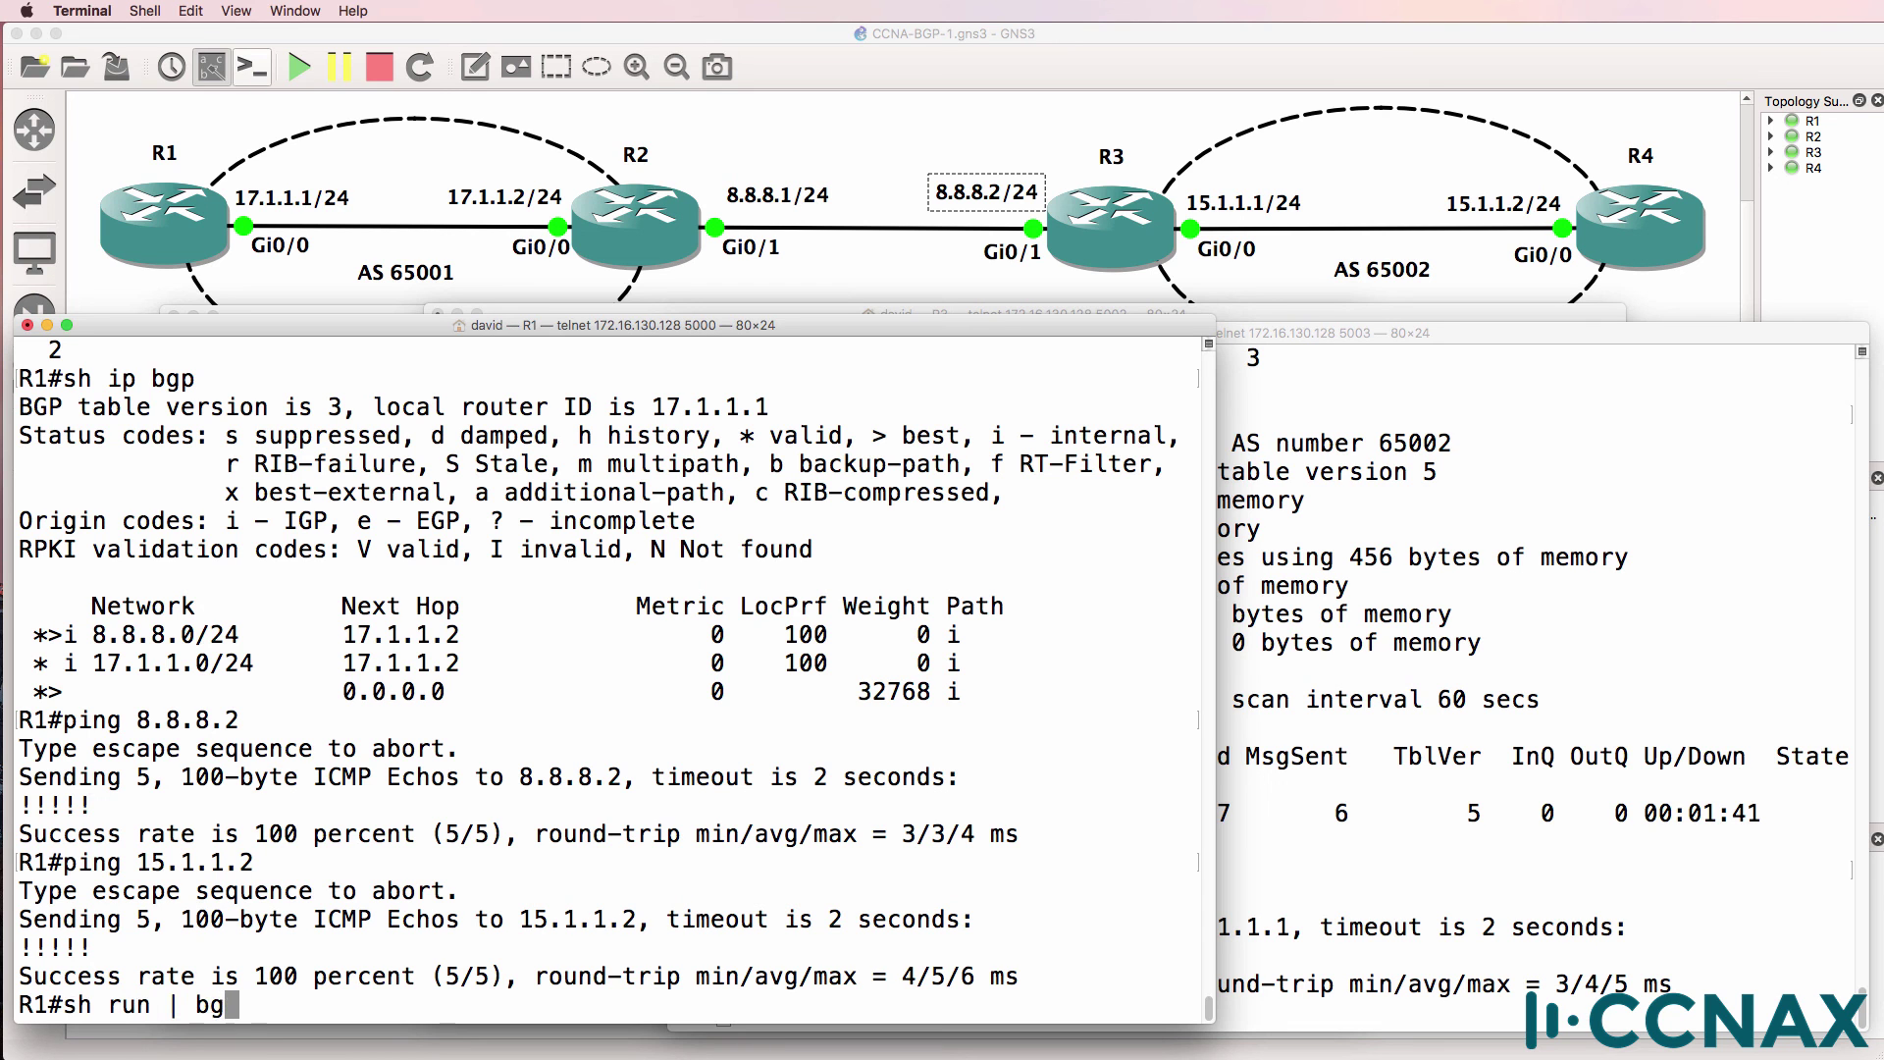
pyautogui.press('BackSpace')
pyautogui.press('BackSpace')
pyautogui.write('sec bgp')
pyautogui.press('Return')
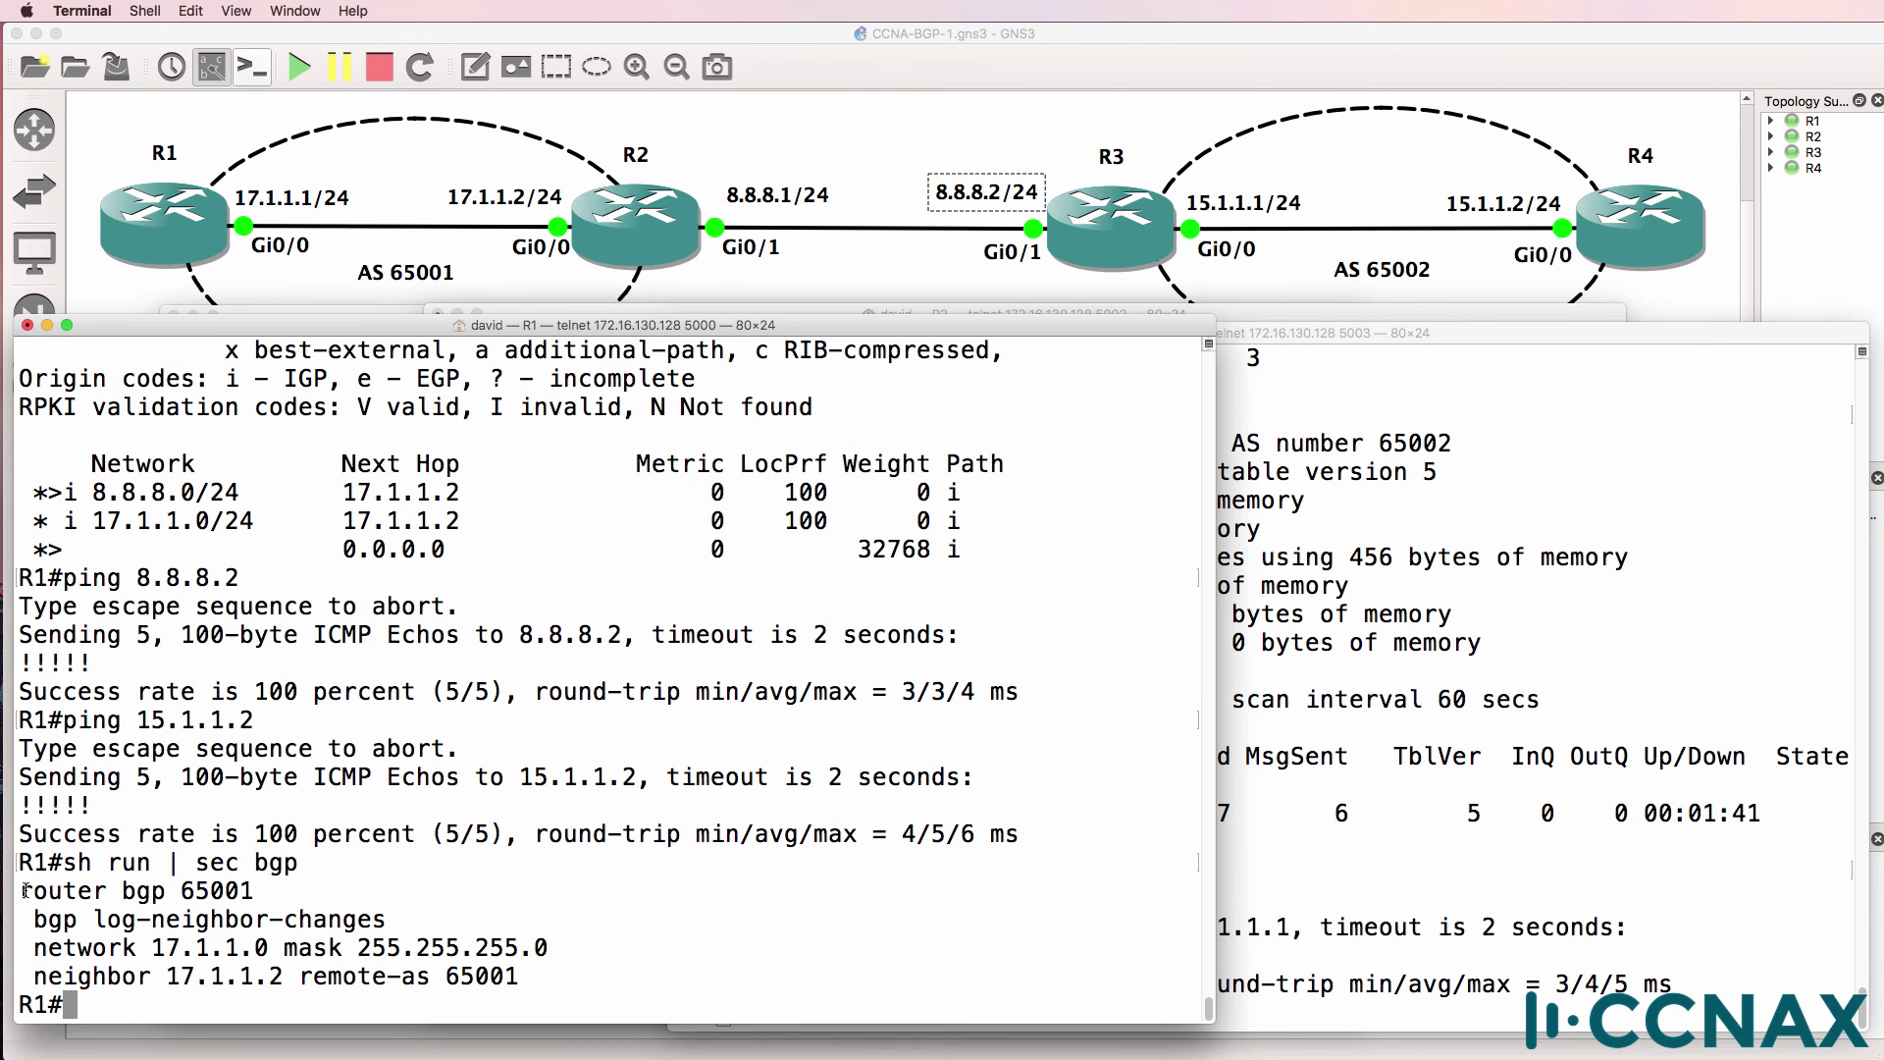
pyautogui.moveTo(25, 890); pyautogui.dragTo(431, 879)
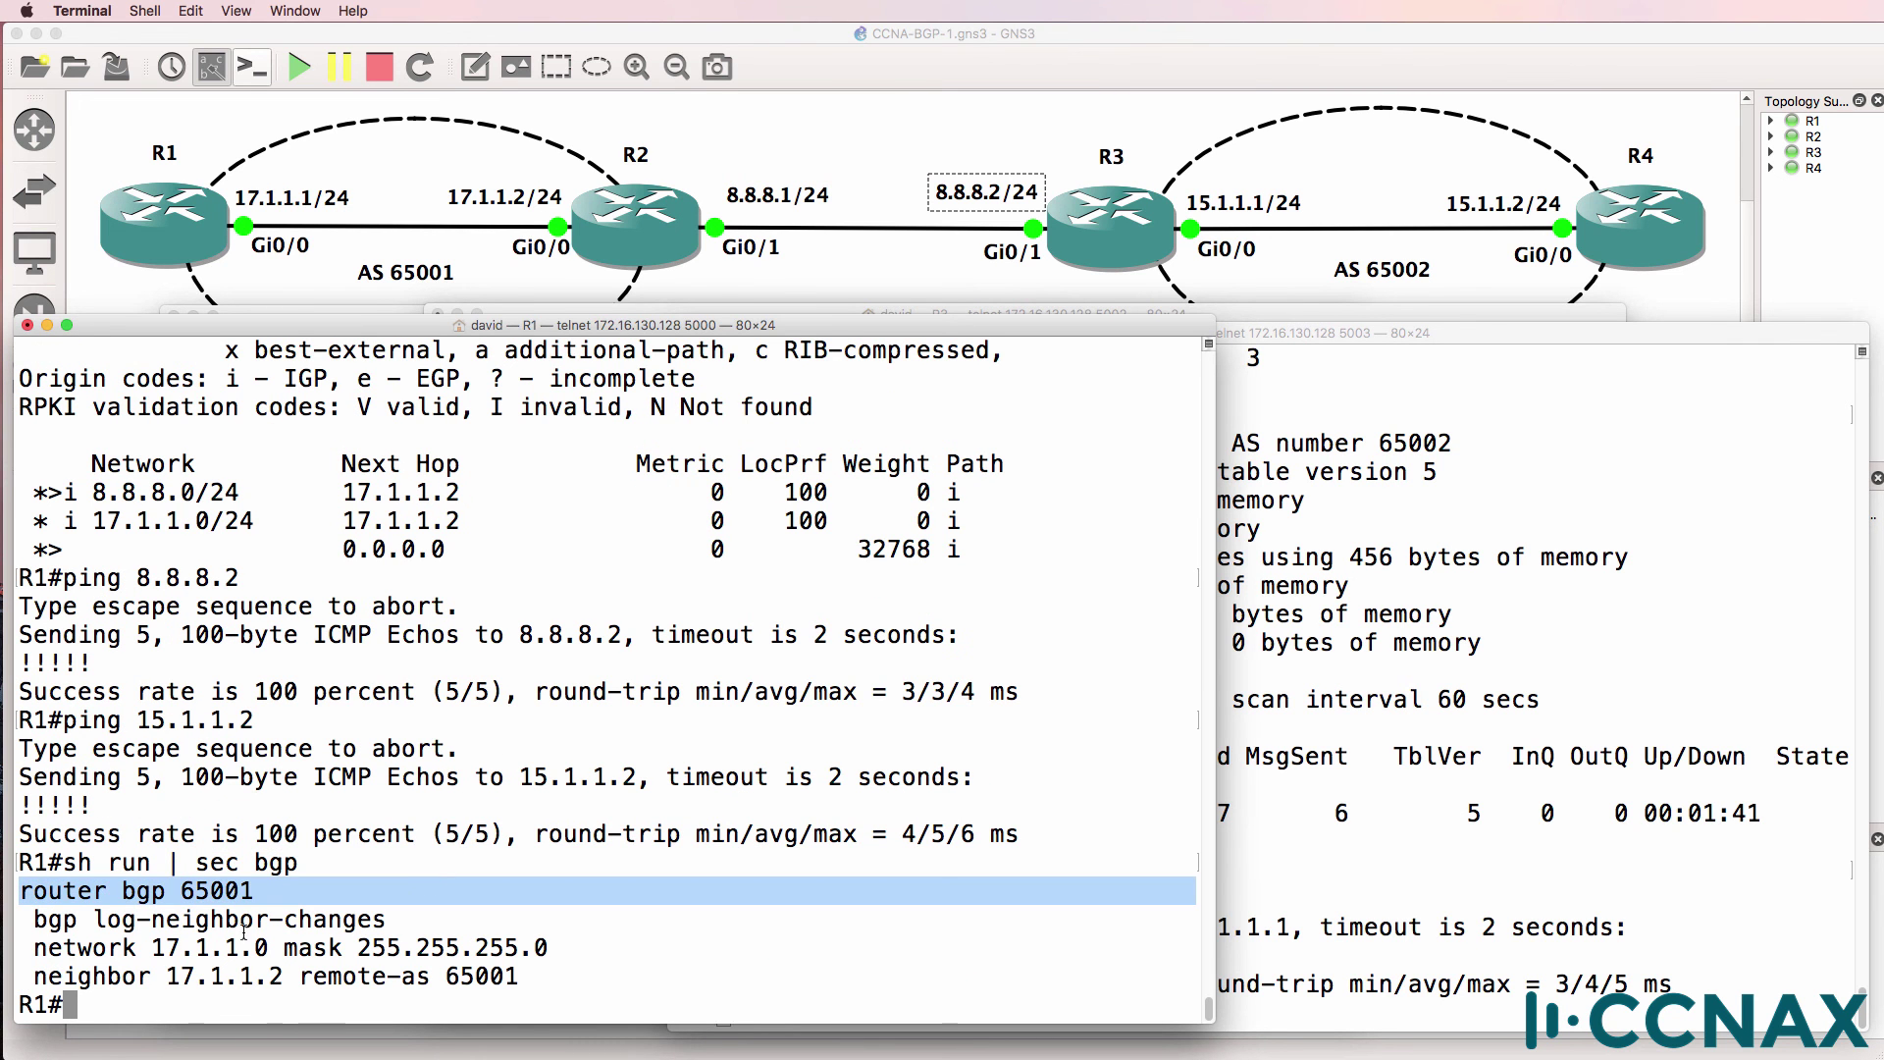
pyautogui.moveTo(35, 975); pyautogui.dragTo(572, 962)
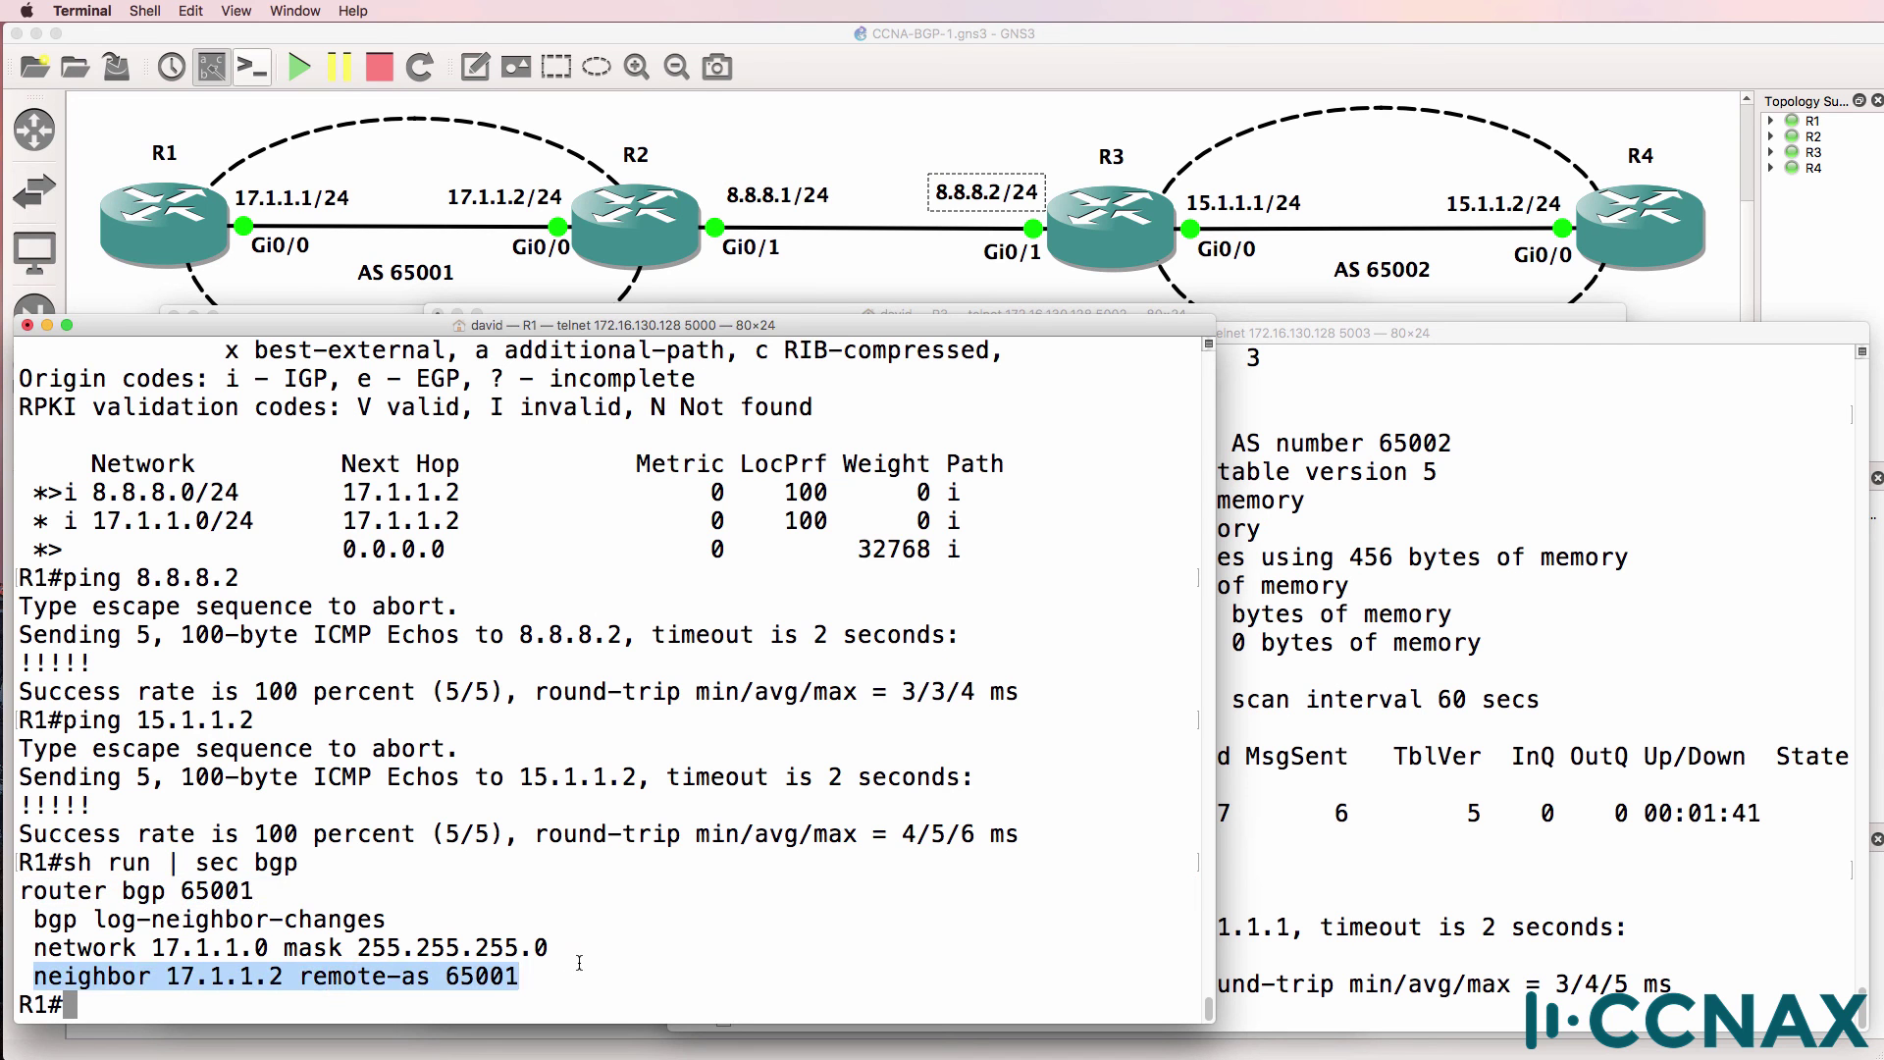
pyautogui.moveTo(34, 947); pyautogui.dragTo(552, 948)
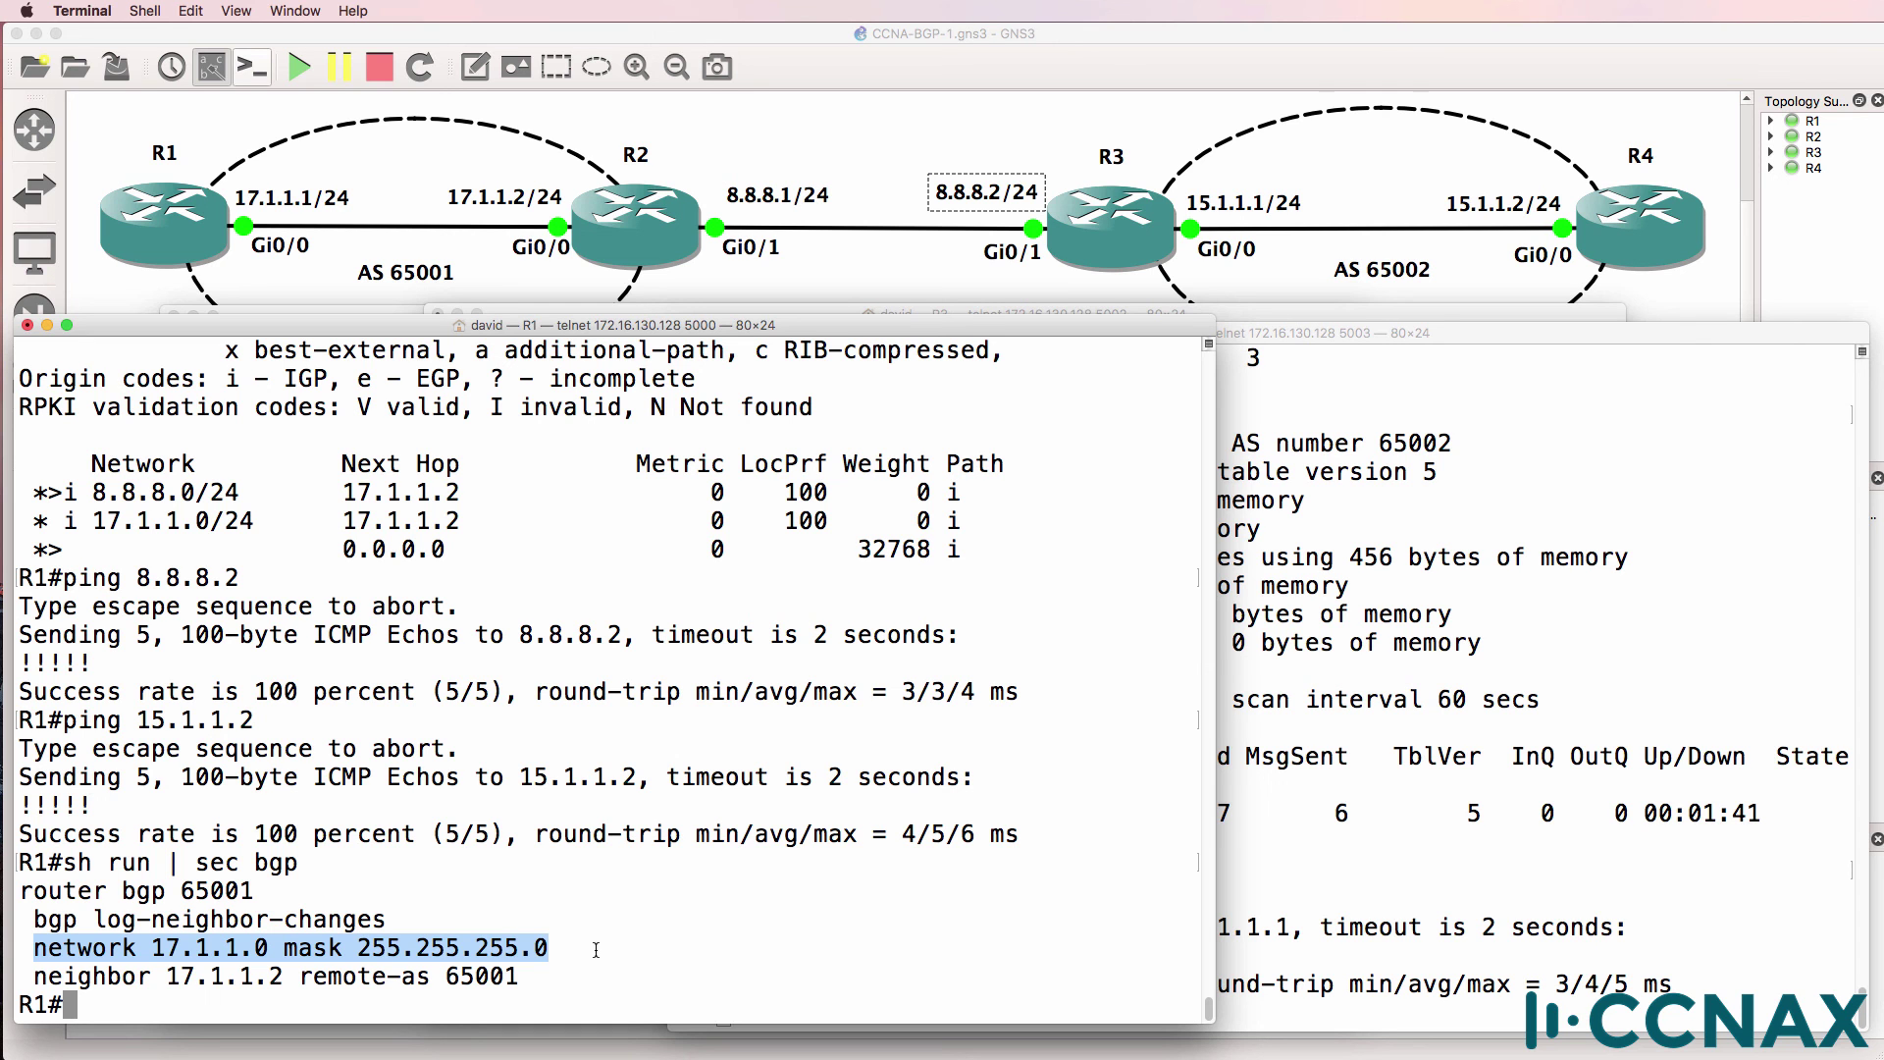
# Step: Display R1's BGP table and mark its best-route, internal, and origin codes
pyautogui.write('sh ip bgp')
pyautogui.press('Return')
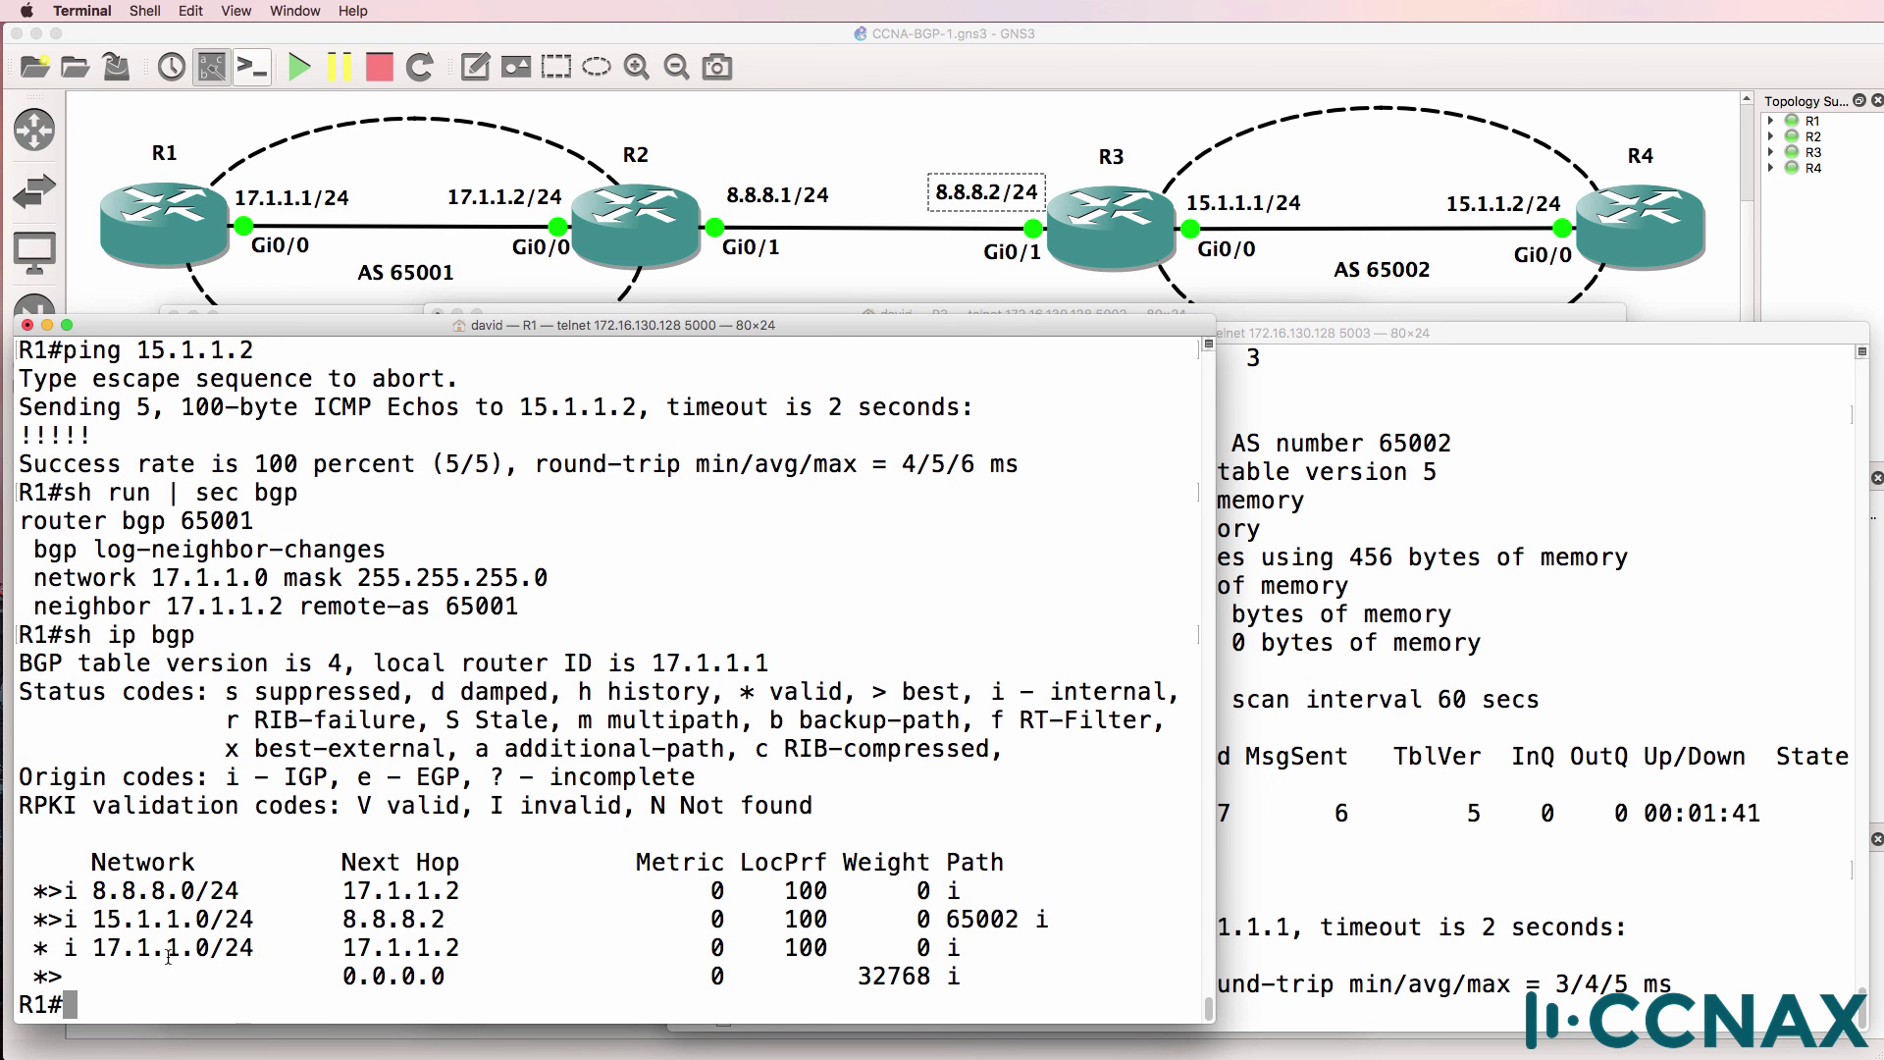
pyautogui.doubleClick(56, 975)
pyautogui.doubleClick(67, 889)
pyautogui.doubleClick(953, 890)
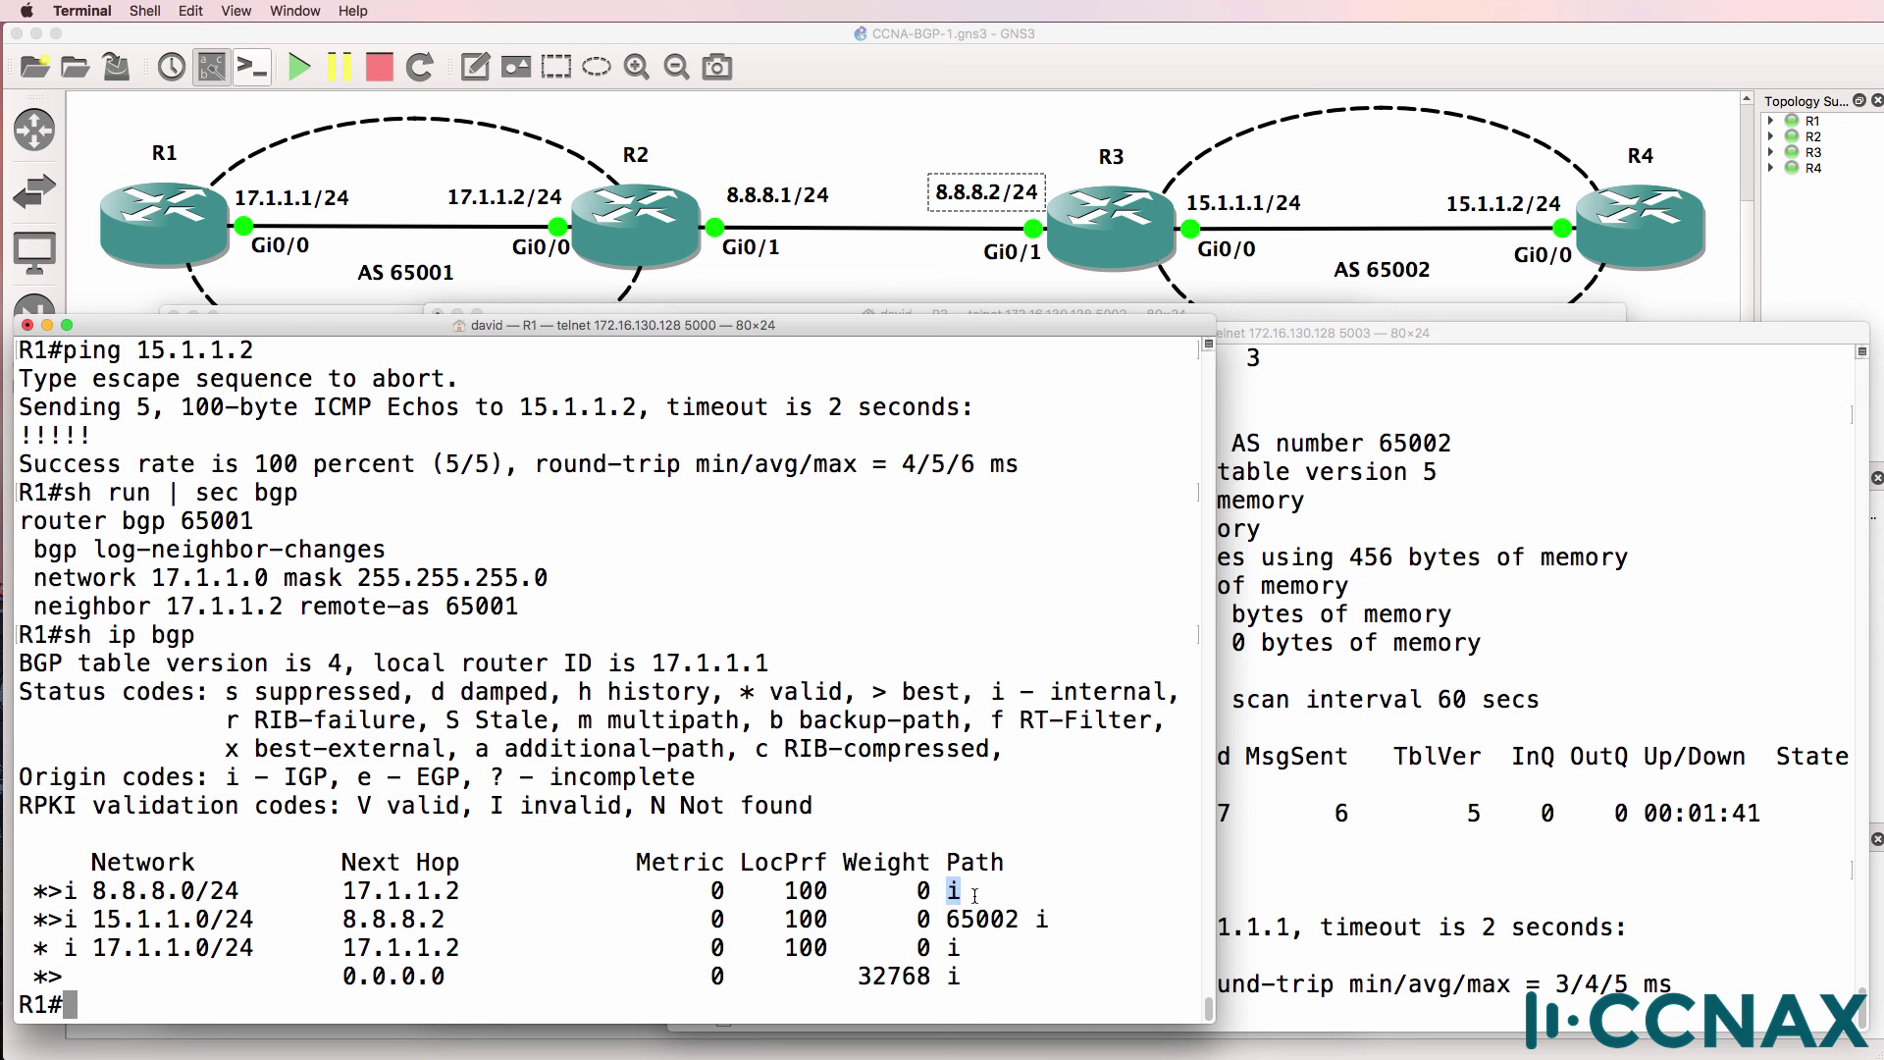